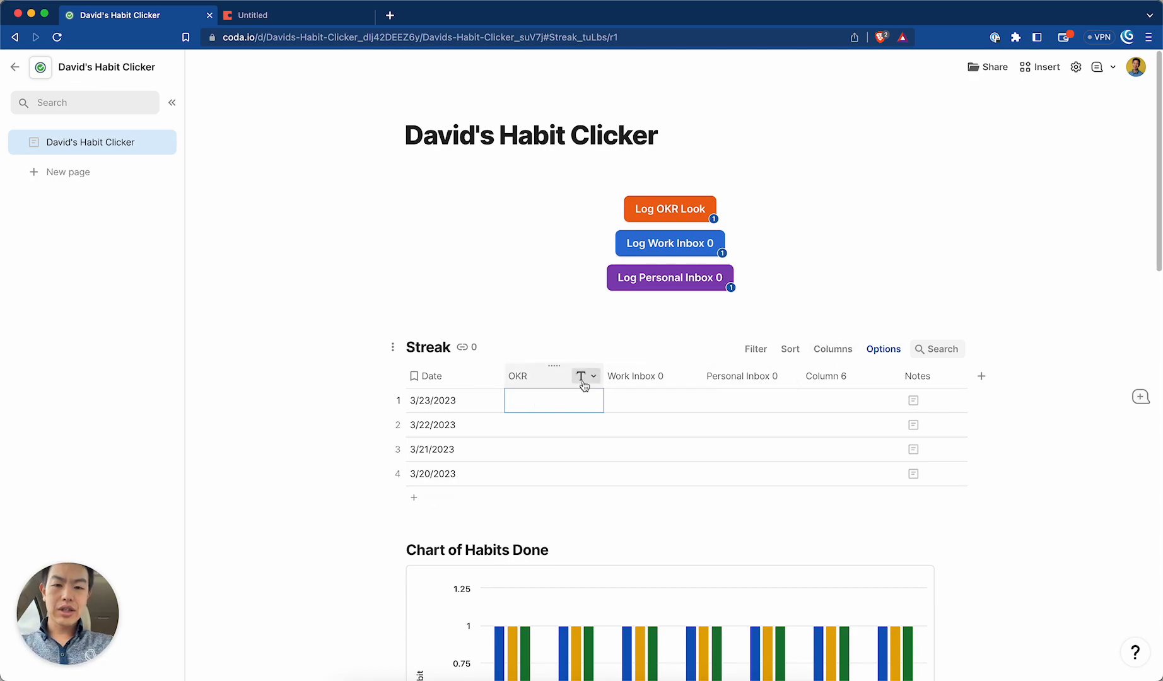
pyautogui.click(582, 376)
pyautogui.click(560, 401)
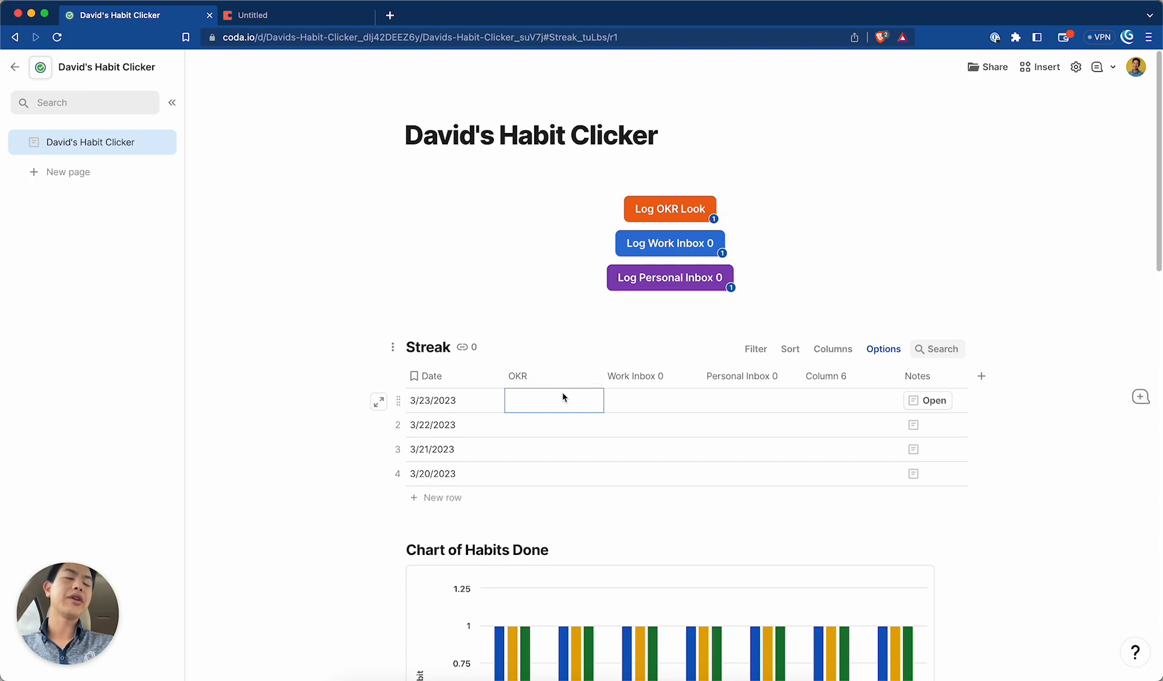
pyautogui.write('=')
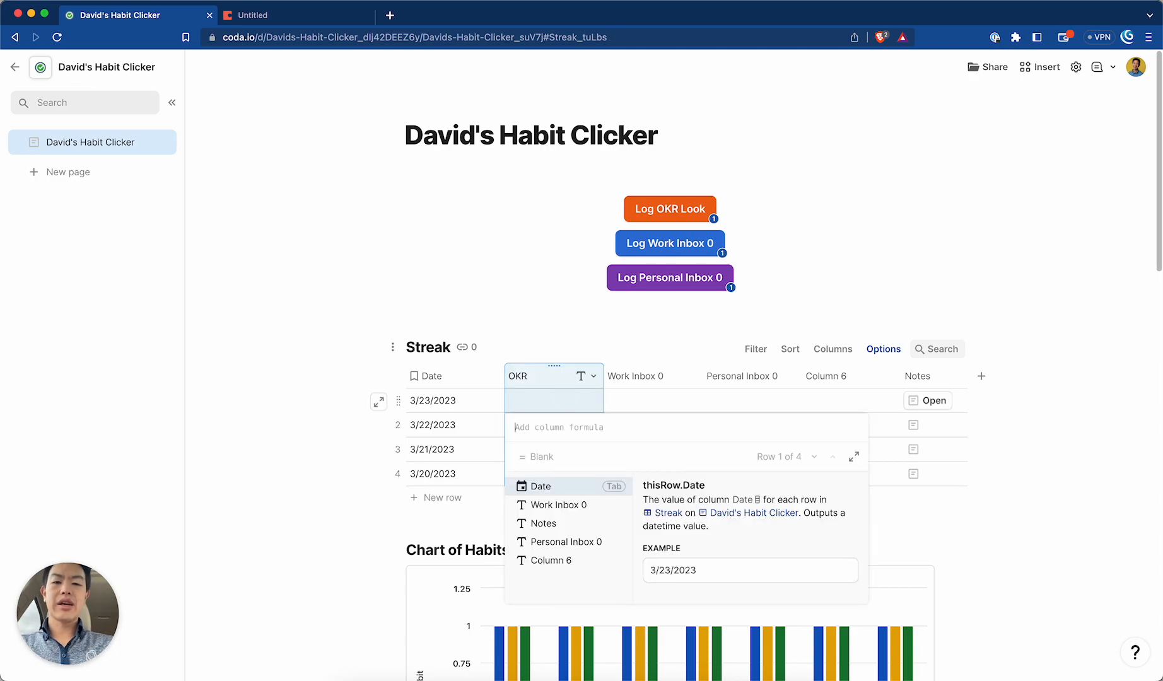
pyautogui.press('BackSpace')
pyautogui.write('=')
pyautogui.press('BackSpace')
pyautogui.press('=')
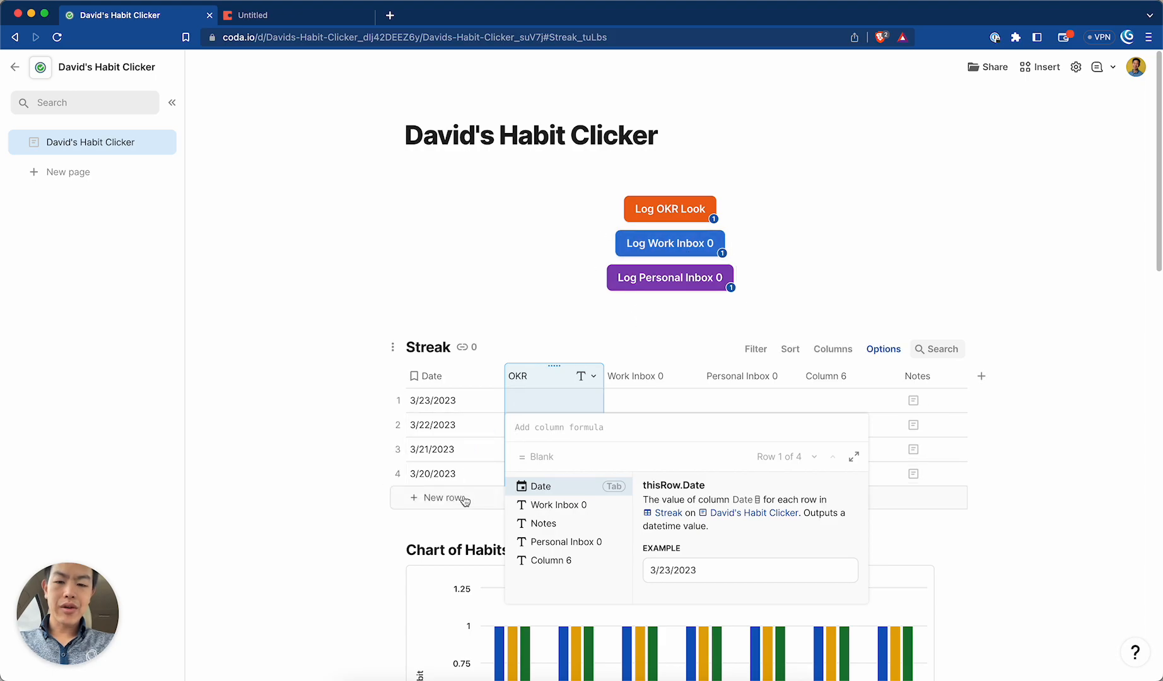
pyautogui.click(645, 312)
pyautogui.scroll(-8, 630, 378)
pyautogui.scroll(-3, 551, 441)
pyautogui.scroll(10, 536, 454)
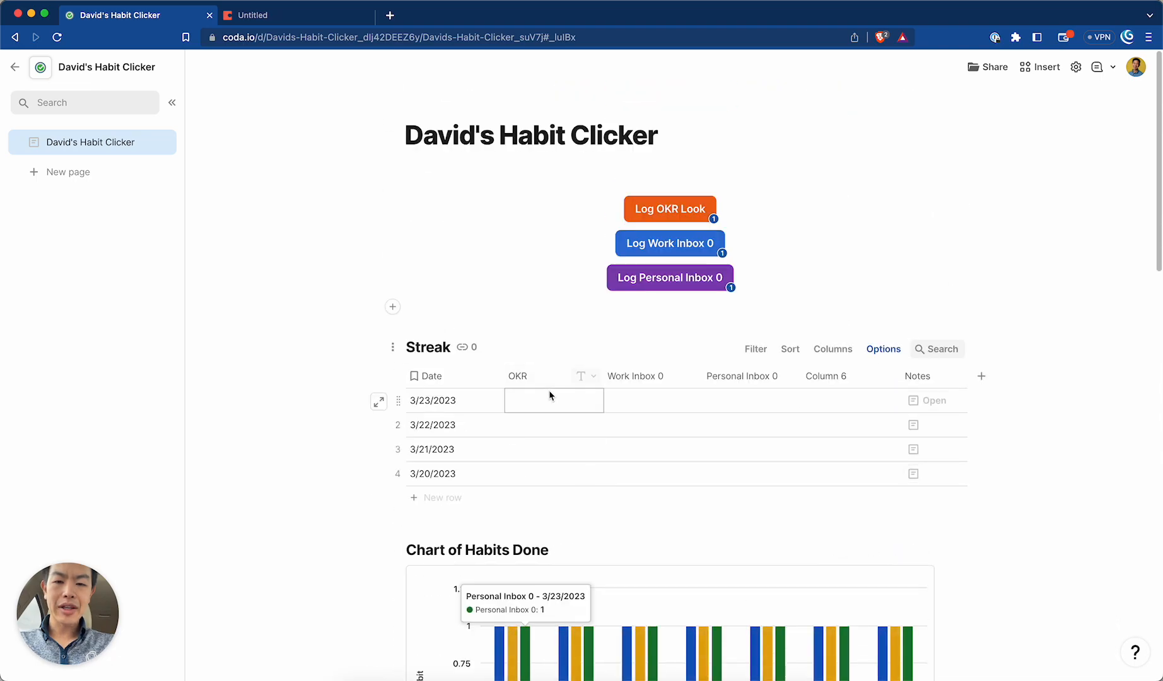
# Try to start the OKR column formula with a Filter on the Habits Done table
pyautogui.press('=')
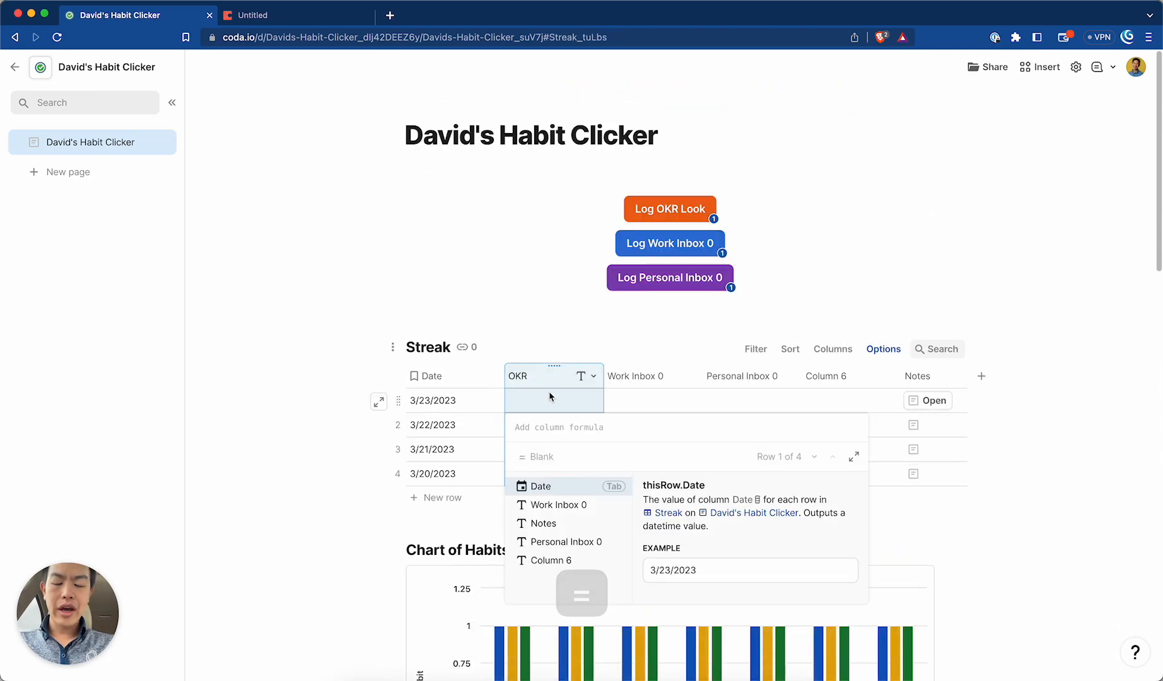
pyautogui.write('habits')
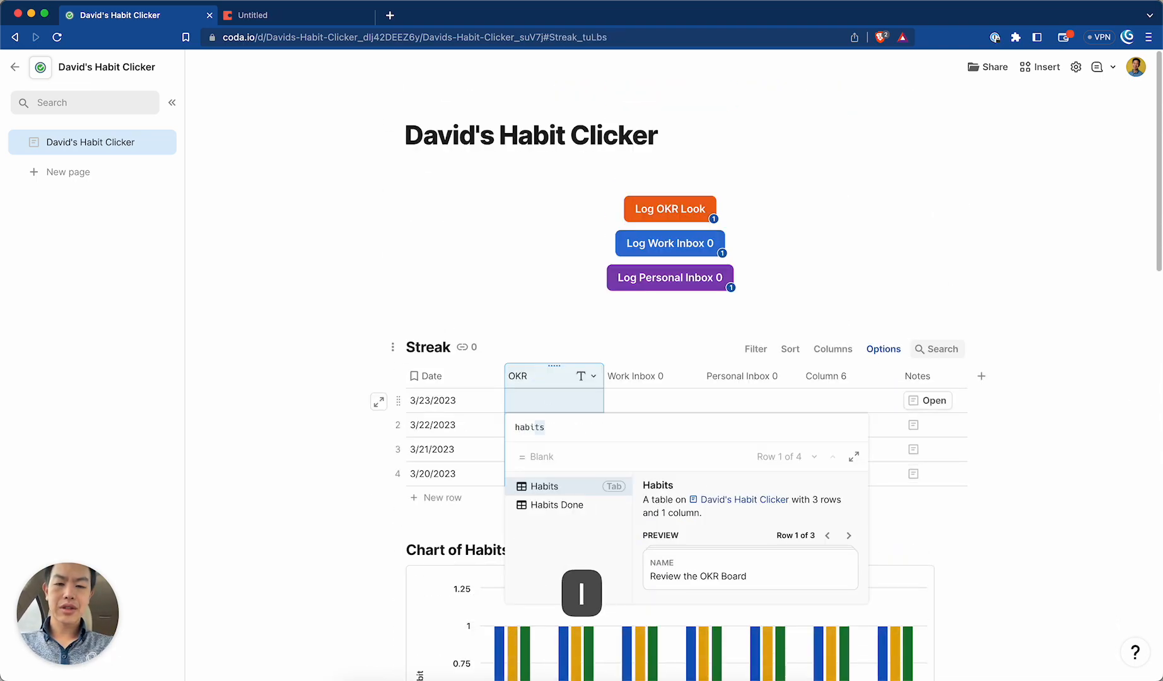
pyautogui.press('Down')
pyautogui.press('Return')
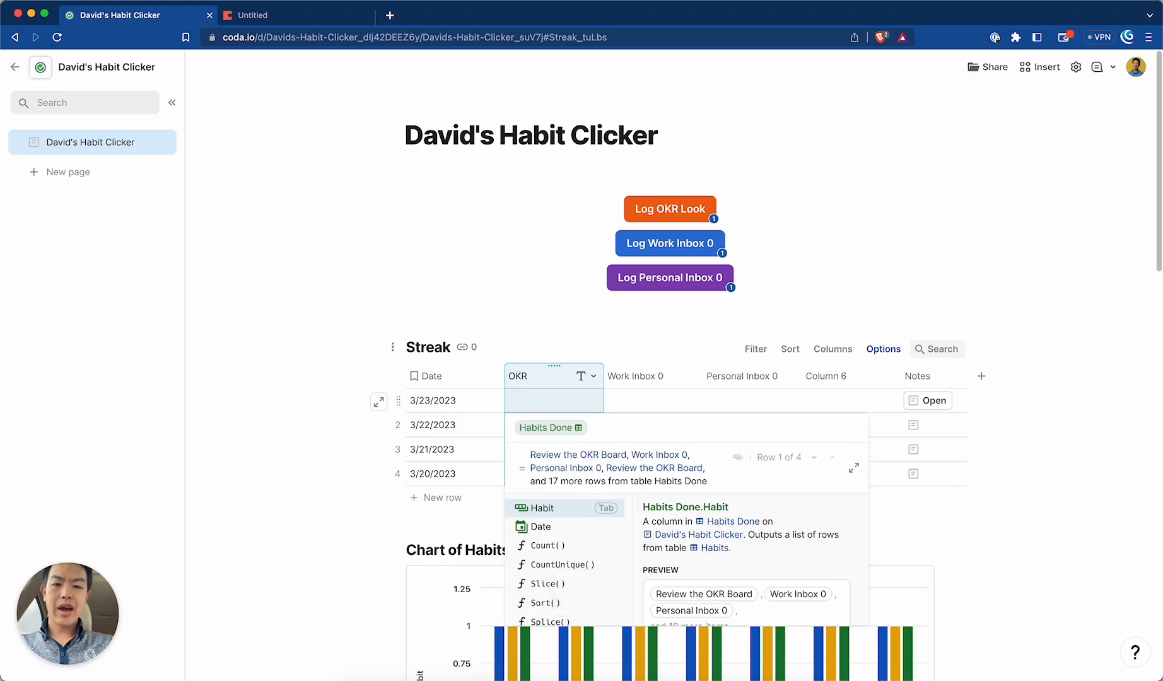
pyautogui.write('.filter(')
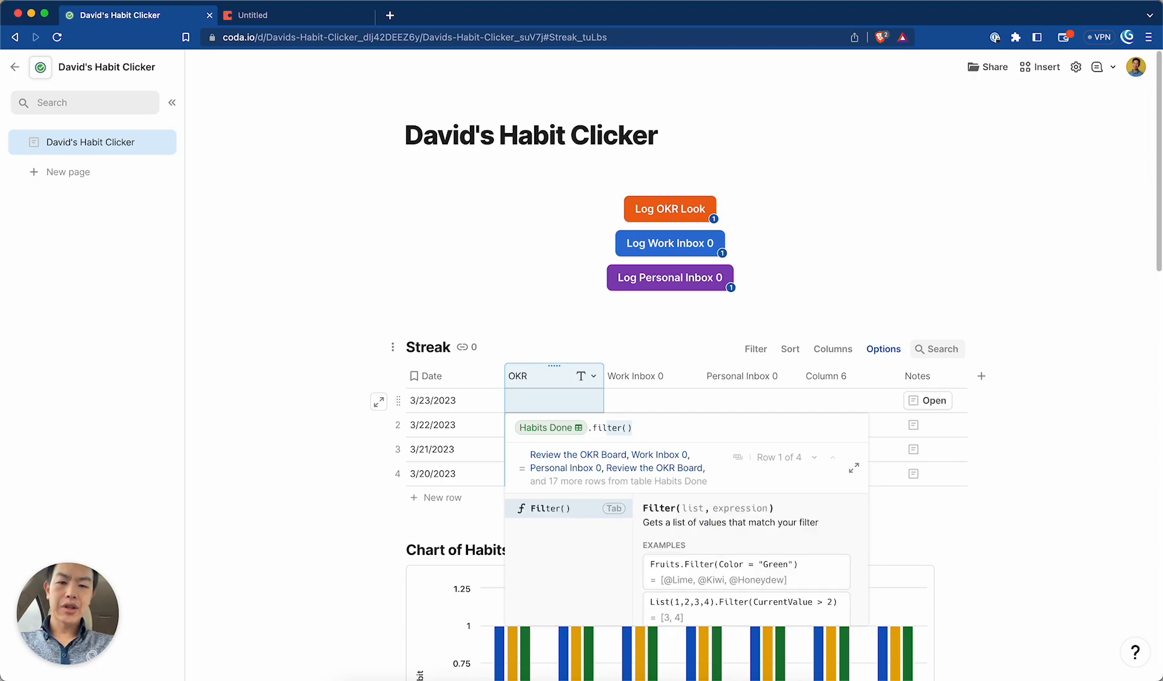
pyautogui.press('Tab')
pyautogui.press('super+Left')
pyautogui.press('super+a')
pyautogui.press('BackSpace')
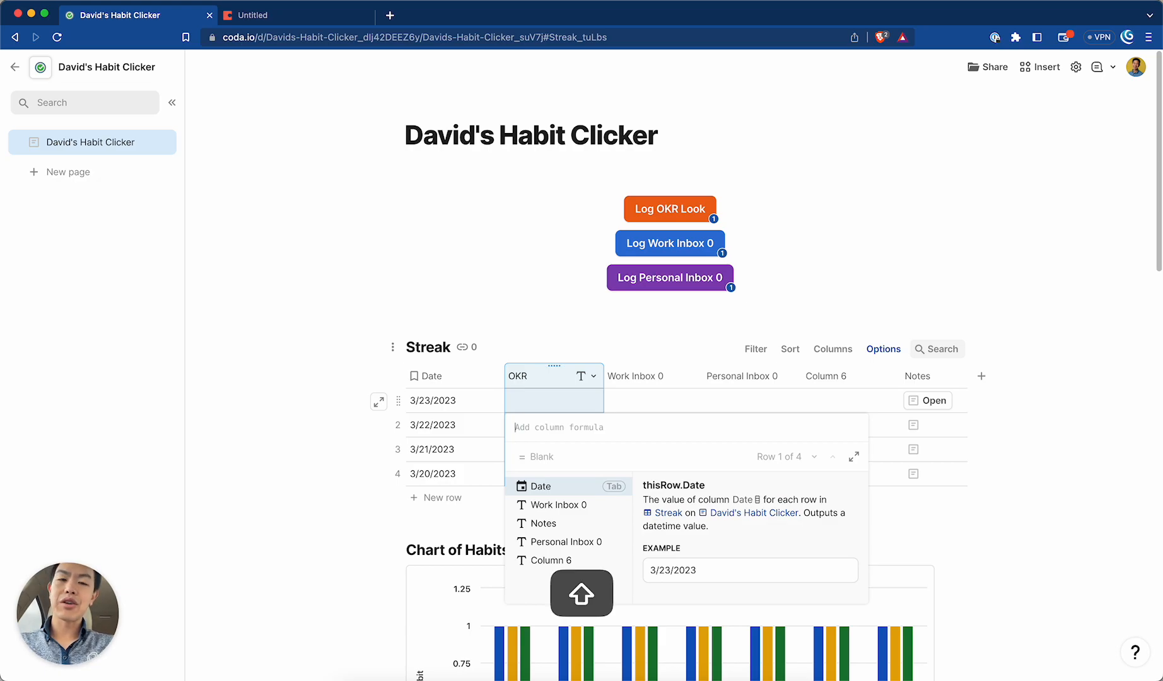
# Start an If formula for the OKR column with true as the condition and "Done!" as the true result
pyautogui.write('IF')
pyautogui.press('BackSpace')
pyautogui.press('Right')
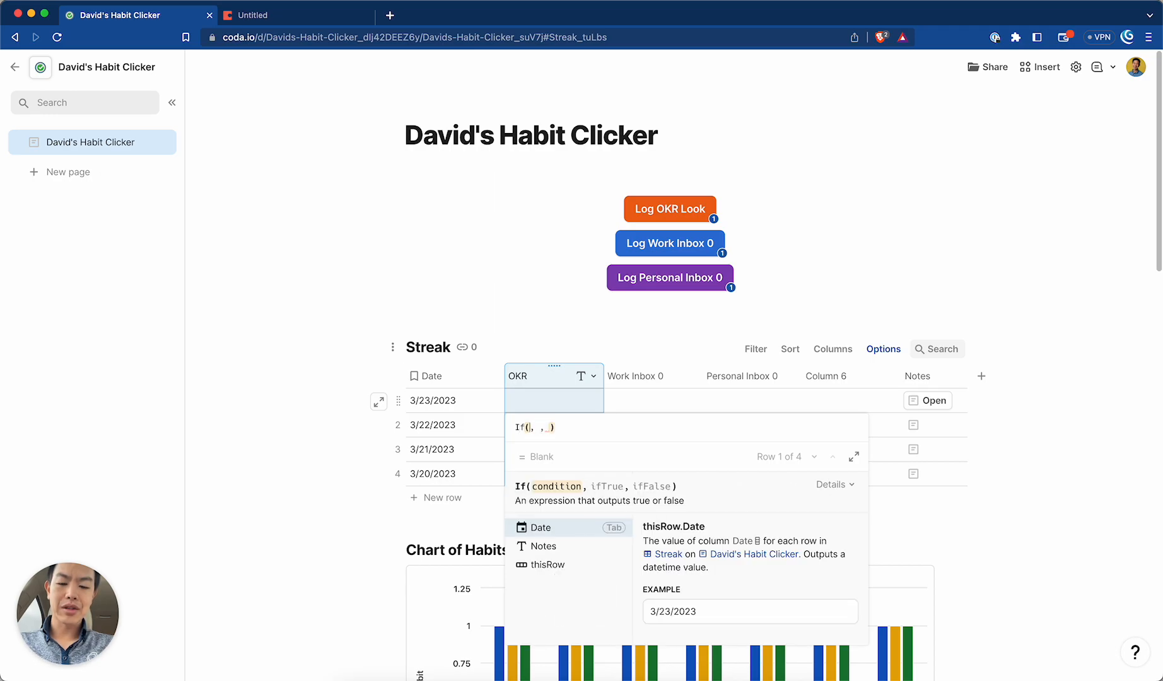
pyautogui.write('true')
pyautogui.press('Right')
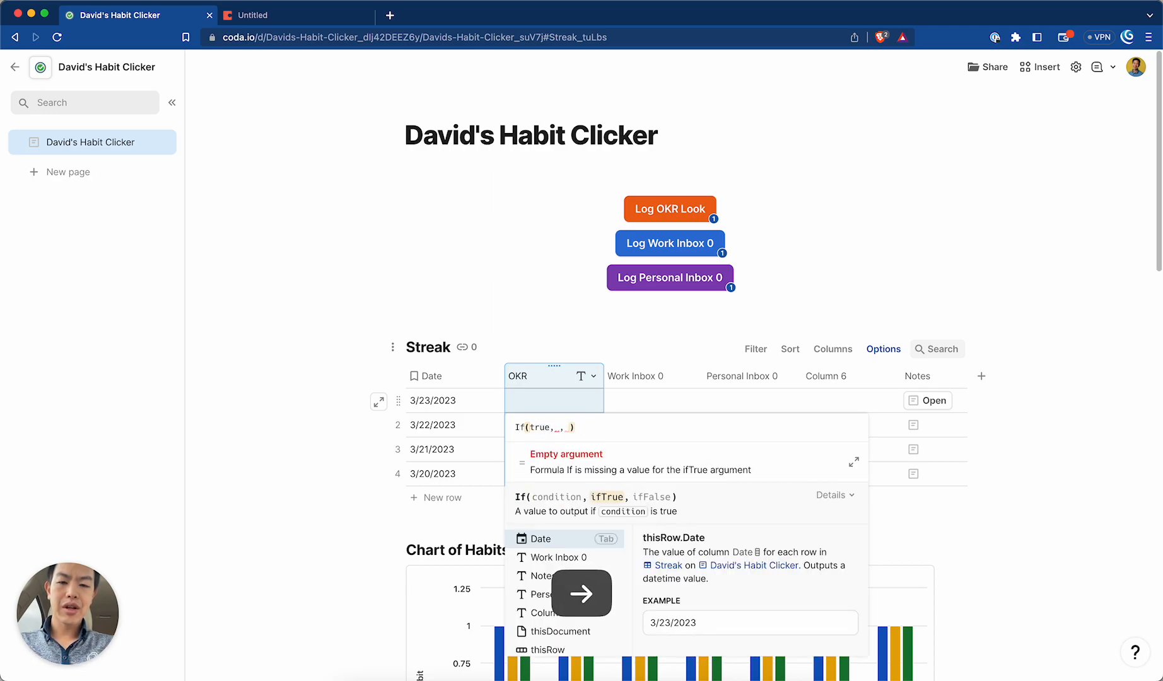
pyautogui.write('"')
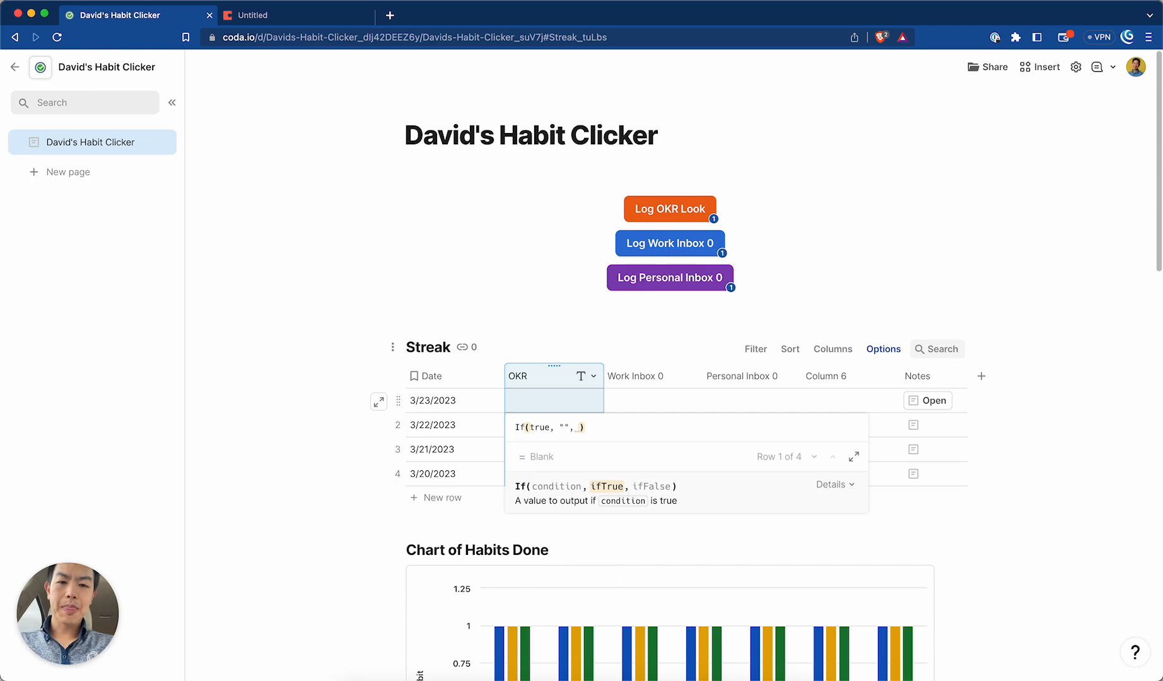
pyautogui.write('Dont!')
pyautogui.press('BackSpace')
pyautogui.press('BackSpace')
pyautogui.write('e!')
pyautogui.press('Right')
pyautogui.press('Right')
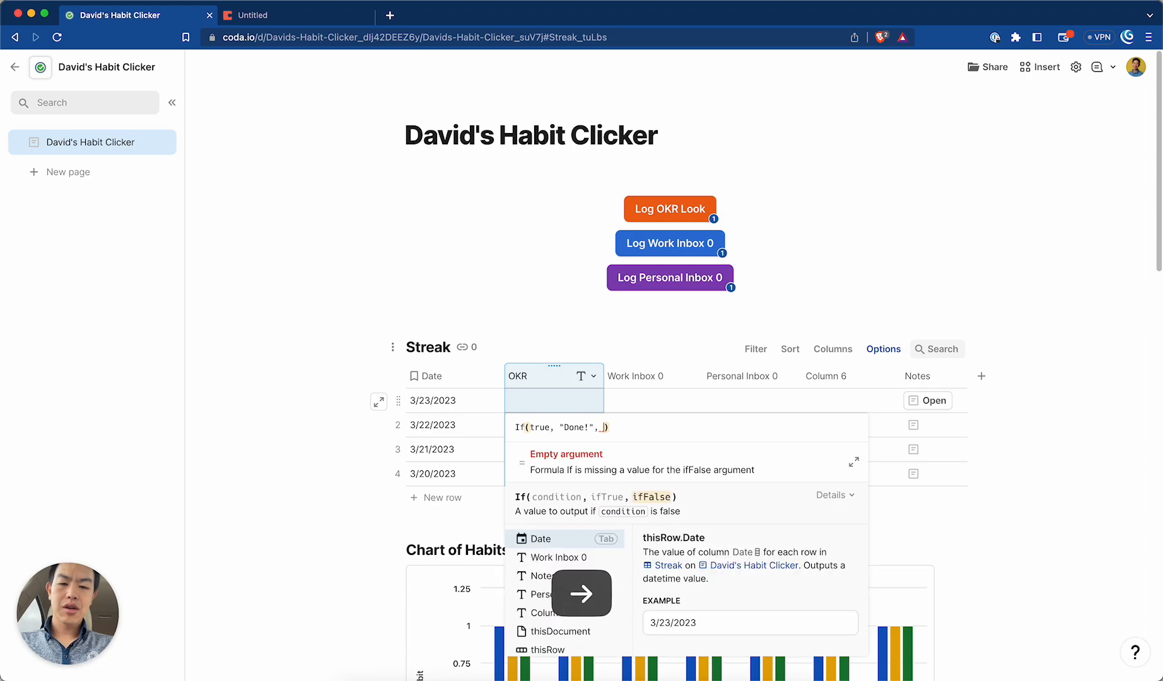
# Set the If formula's false result to "Not Done" followed by a frowning emoji
pyautogui.write('"')
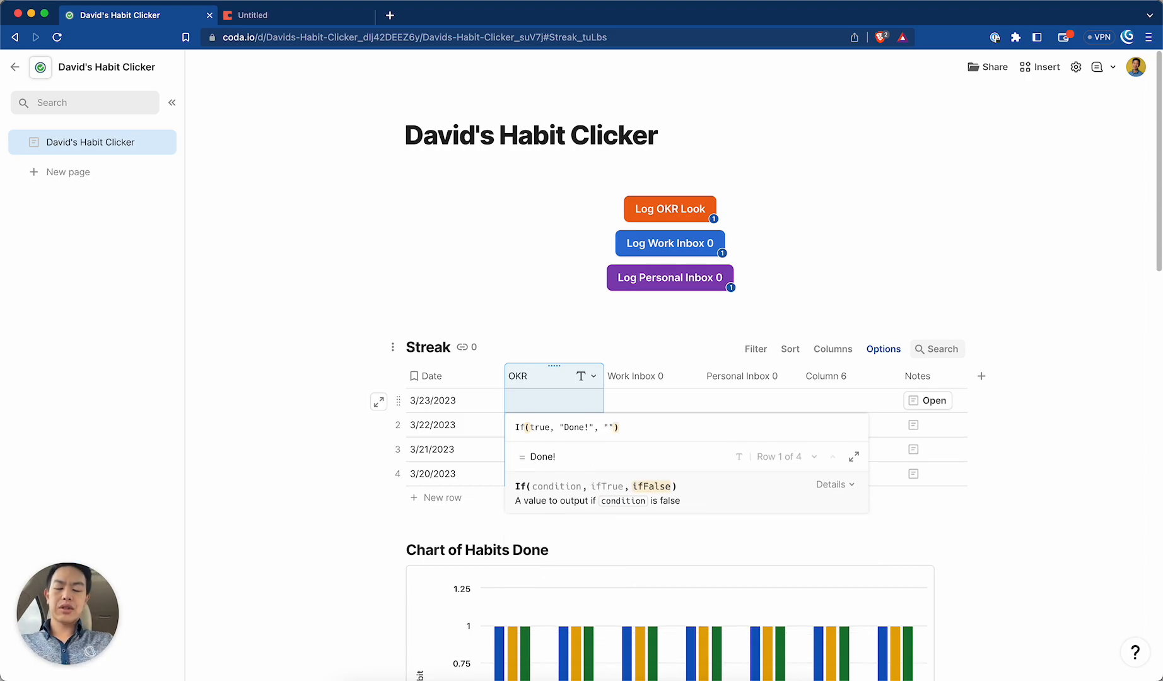
pyautogui.write('Not Don')
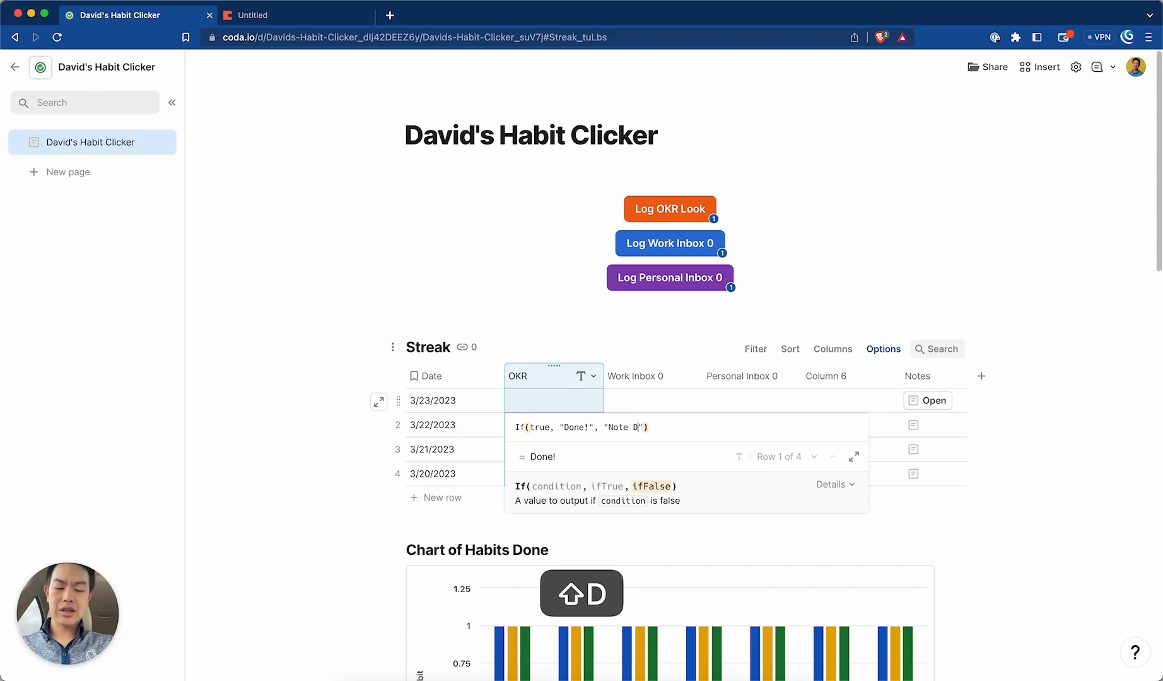
pyautogui.write('e')
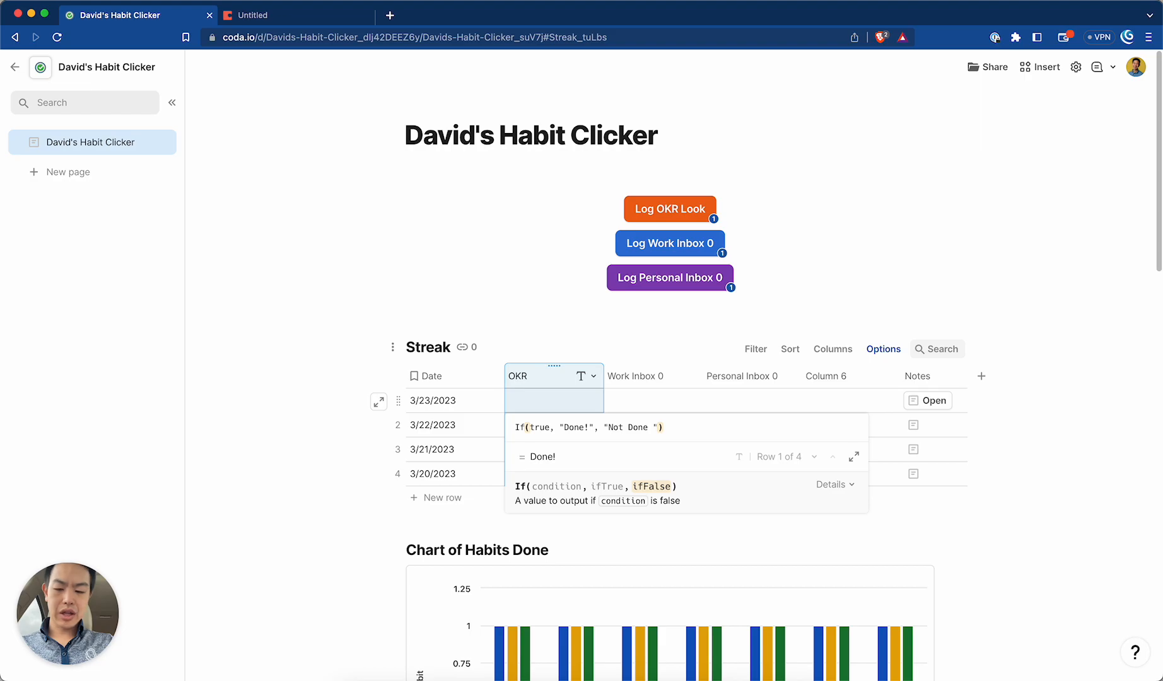
pyautogui.press('ctrl+super+space')
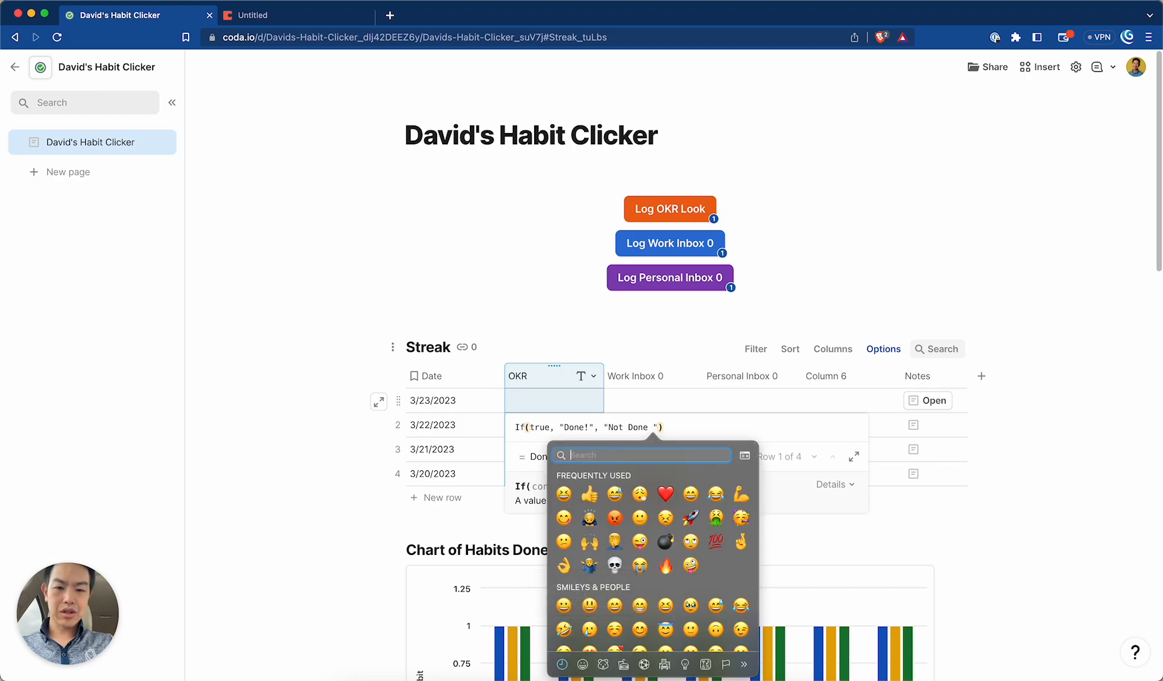
pyautogui.write('frown')
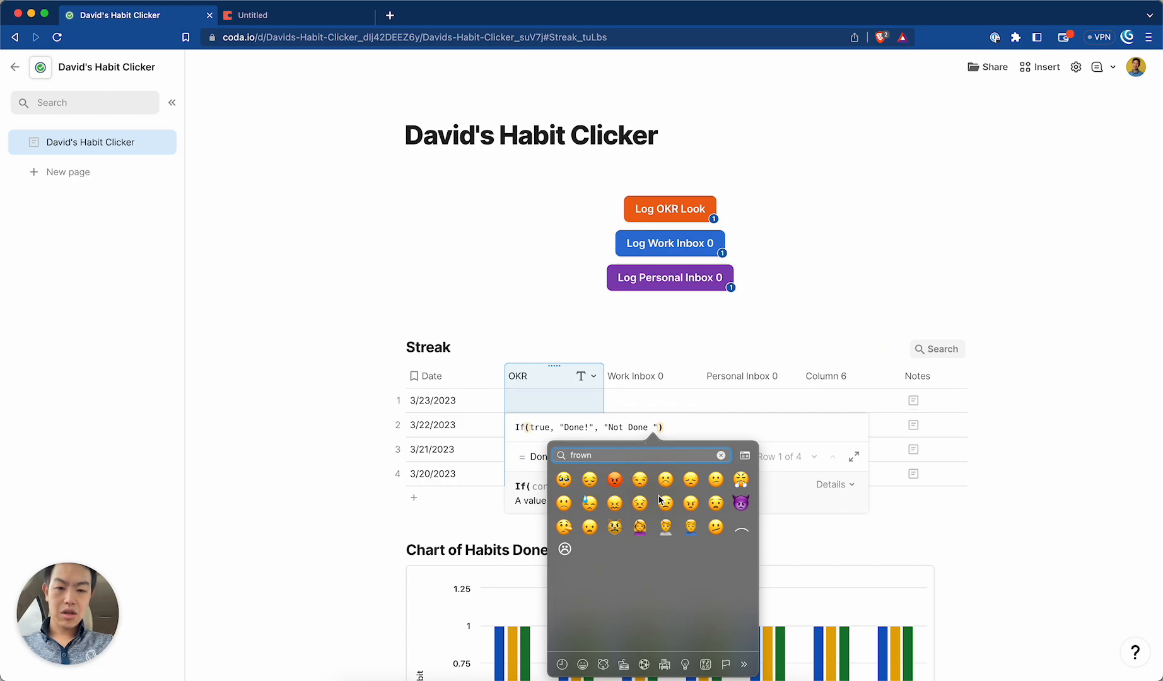
pyautogui.click(666, 480)
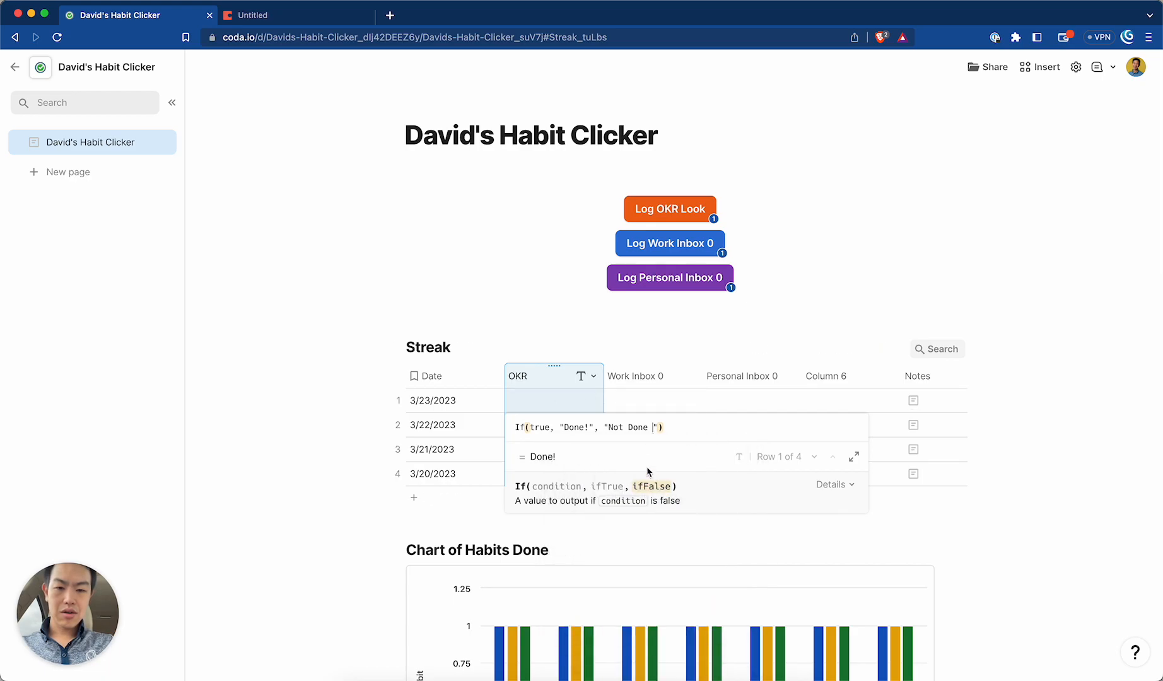
# Append a smiling emoji to the "Done!" result and save the OKR column formula
pyautogui.click(588, 427)
pyautogui.press('Right')
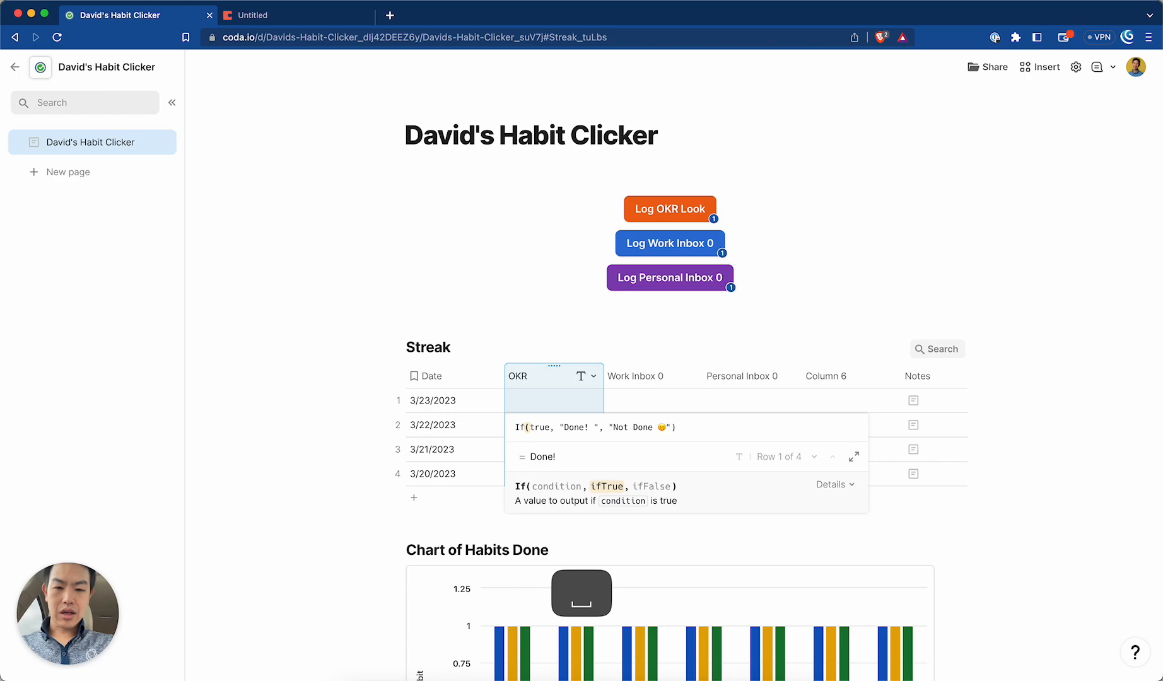
pyautogui.press('ctrl+super+space')
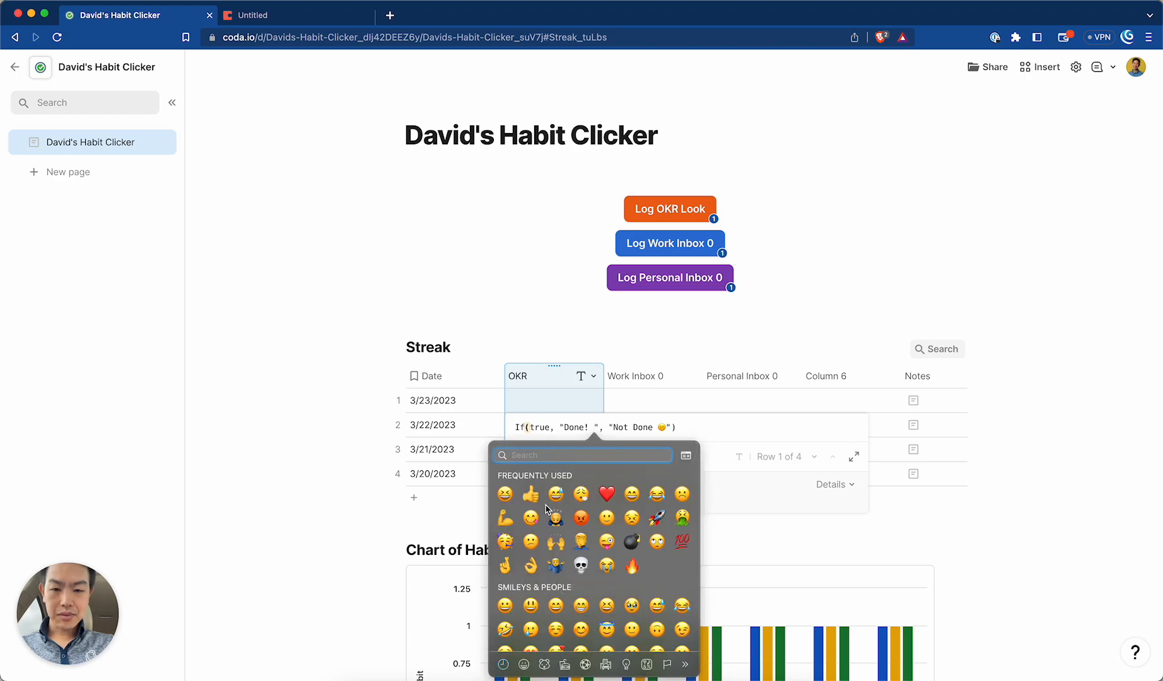
pyautogui.press('Escape')
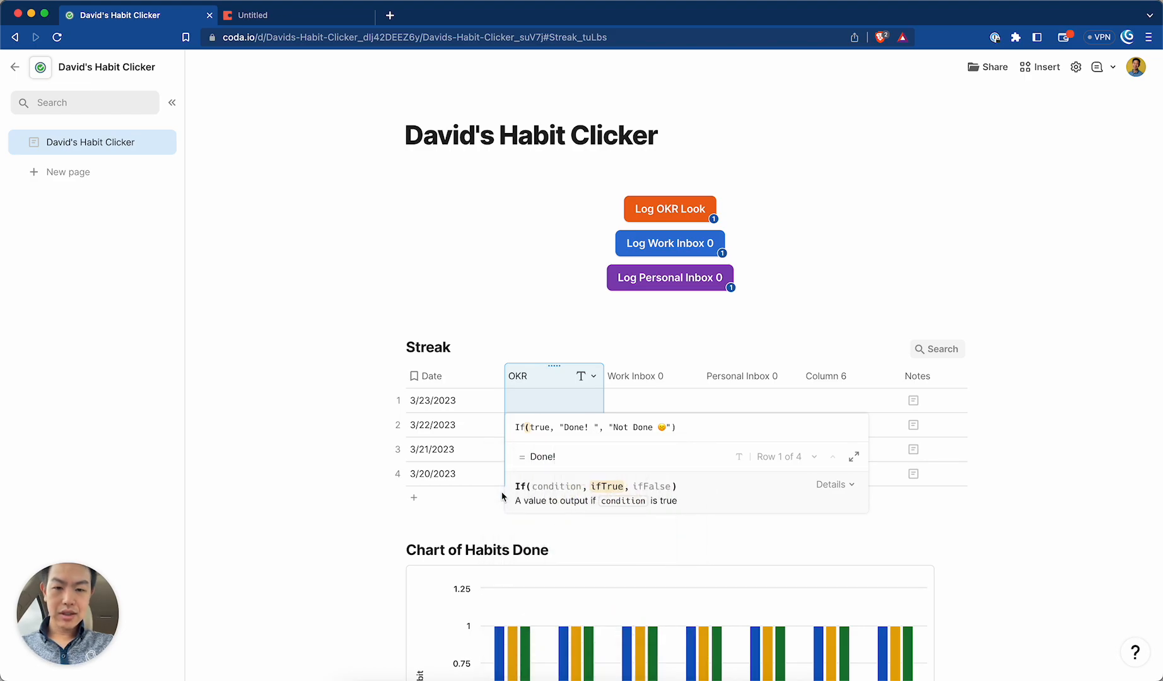
pyautogui.click(728, 430)
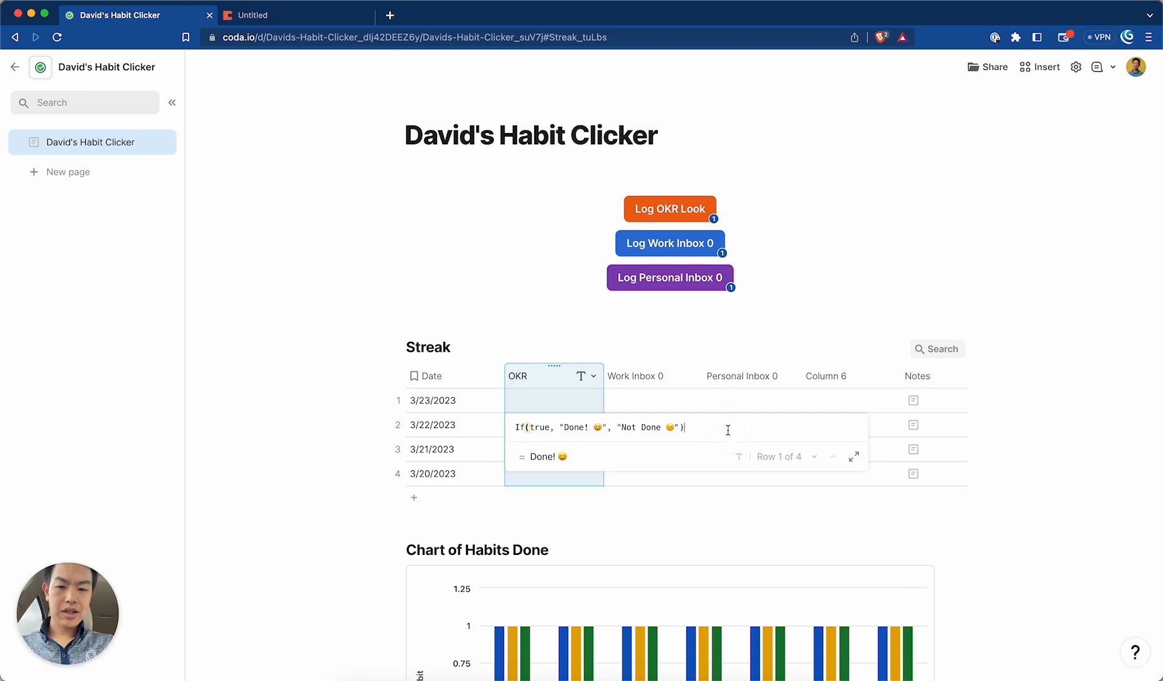
pyautogui.press('Return')
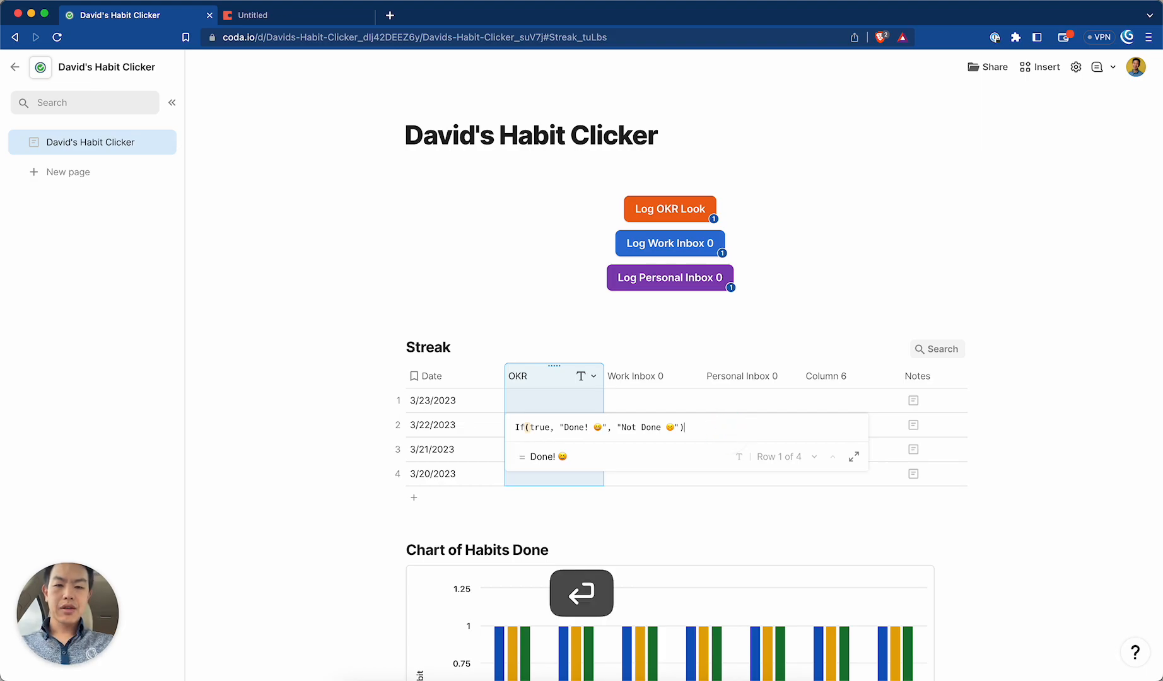
pyautogui.click(585, 377)
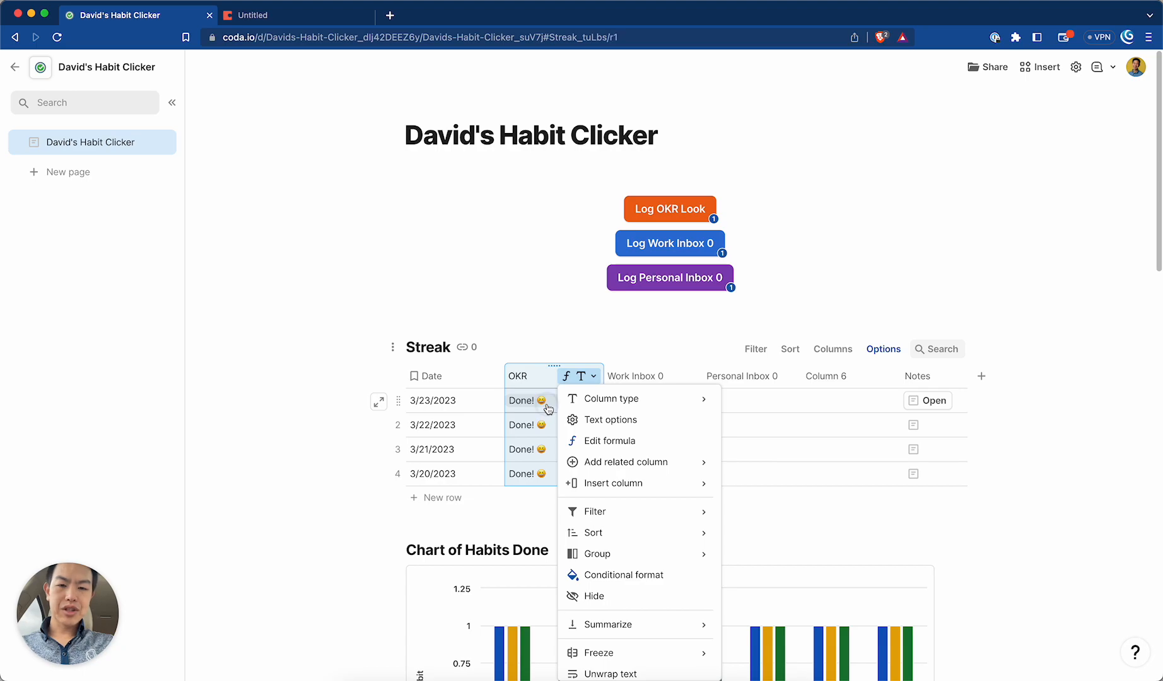
pyautogui.click(544, 409)
pyautogui.click(576, 419)
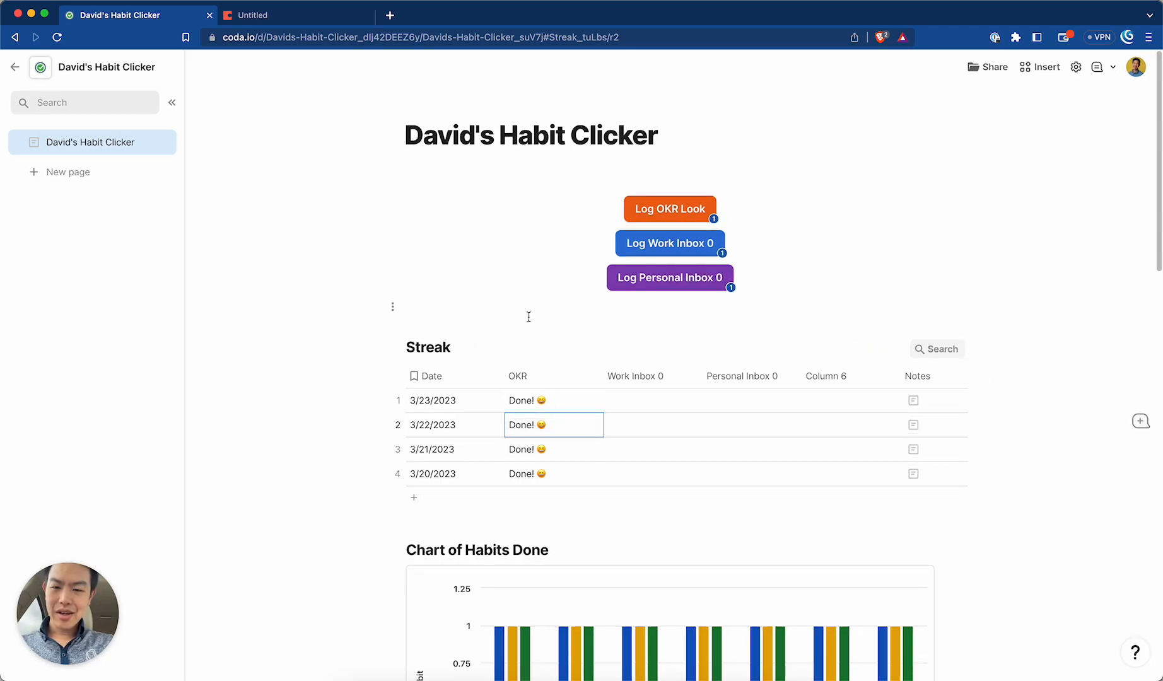
pyautogui.click(575, 407)
# Open the OKR column's formula and review its condition, true result and false result
pyautogui.click(592, 377)
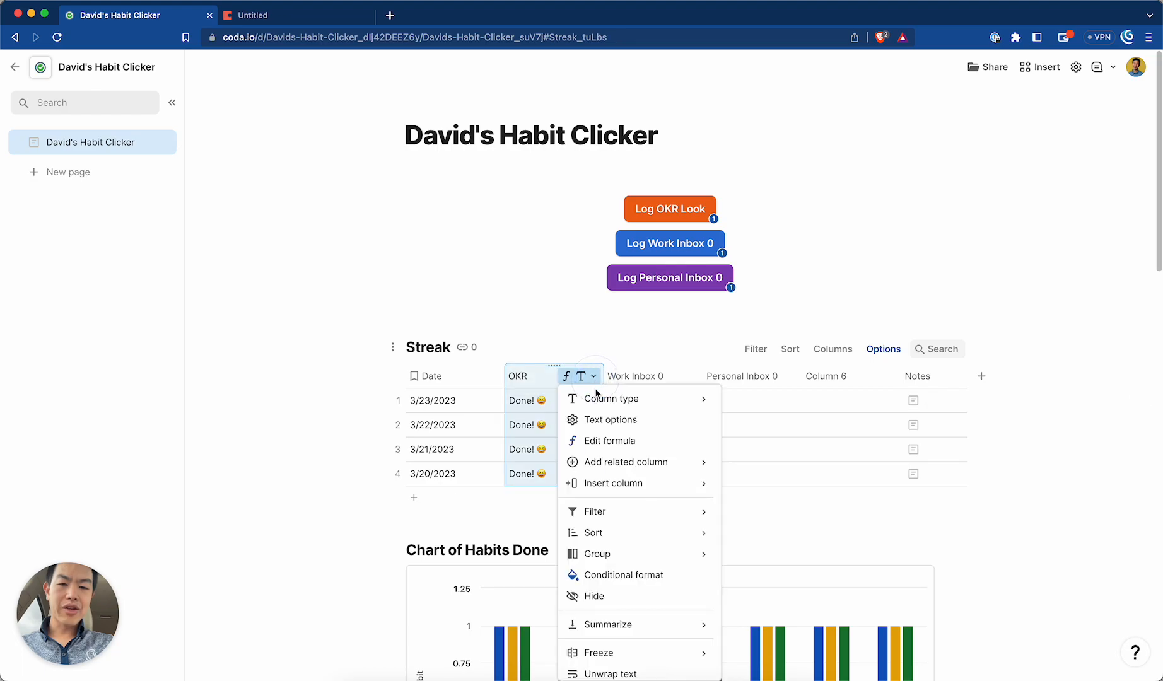
pyautogui.click(592, 439)
pyautogui.click(593, 402)
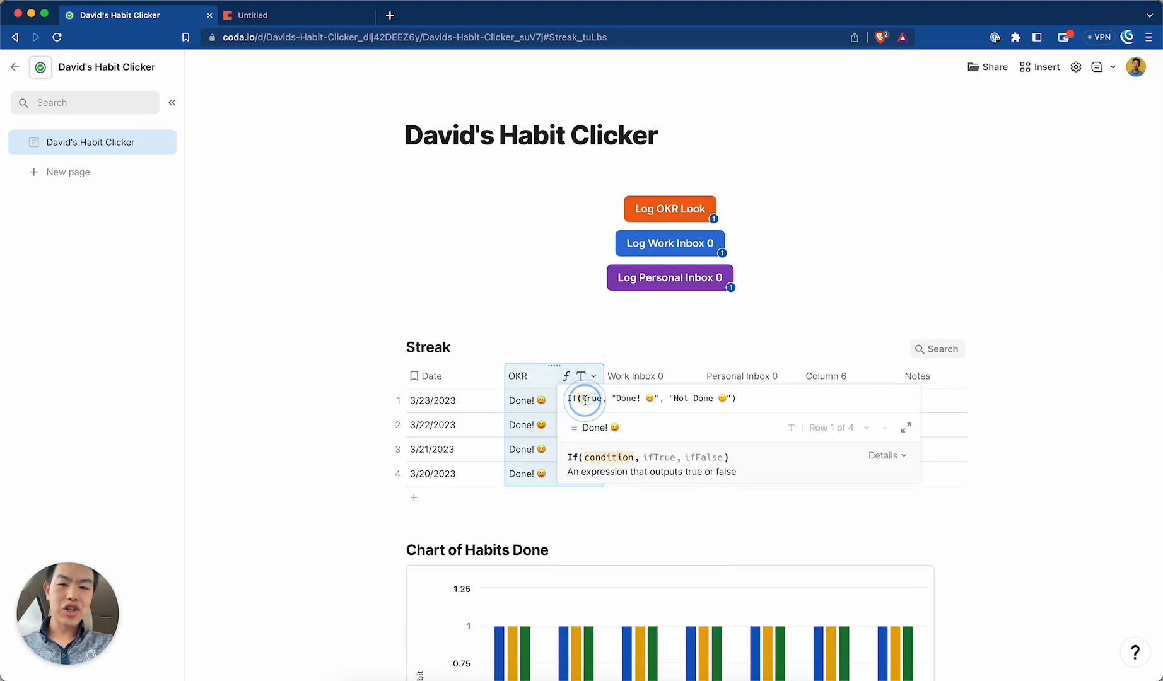
pyautogui.click(637, 398)
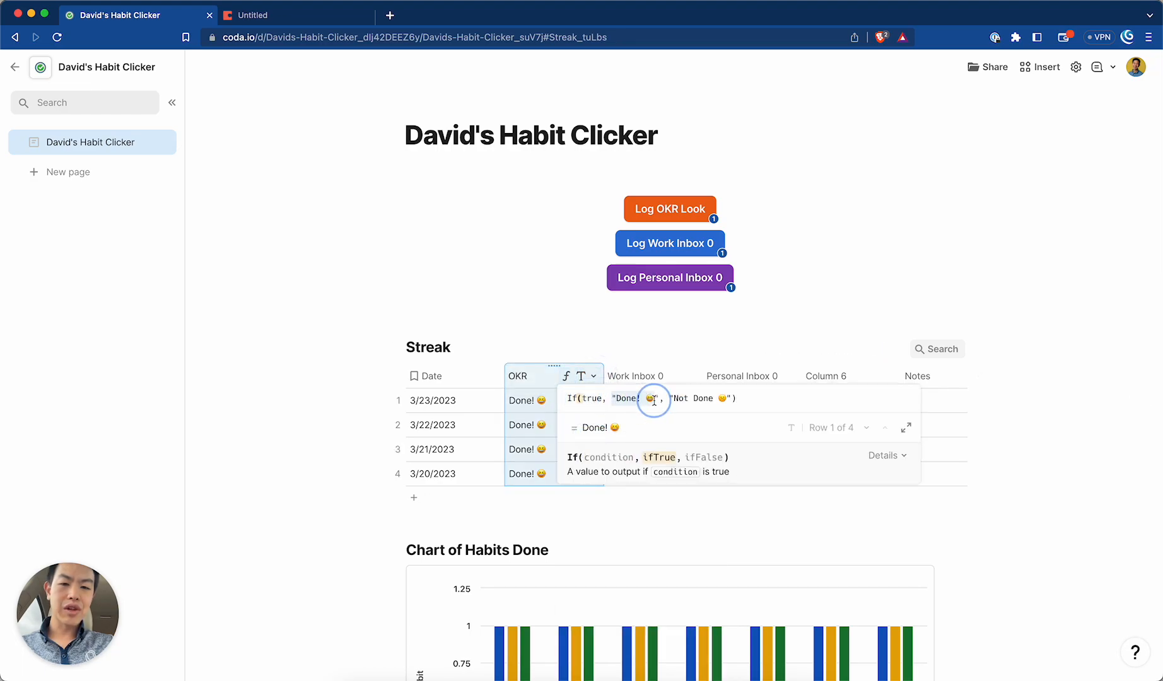
pyautogui.click(590, 402)
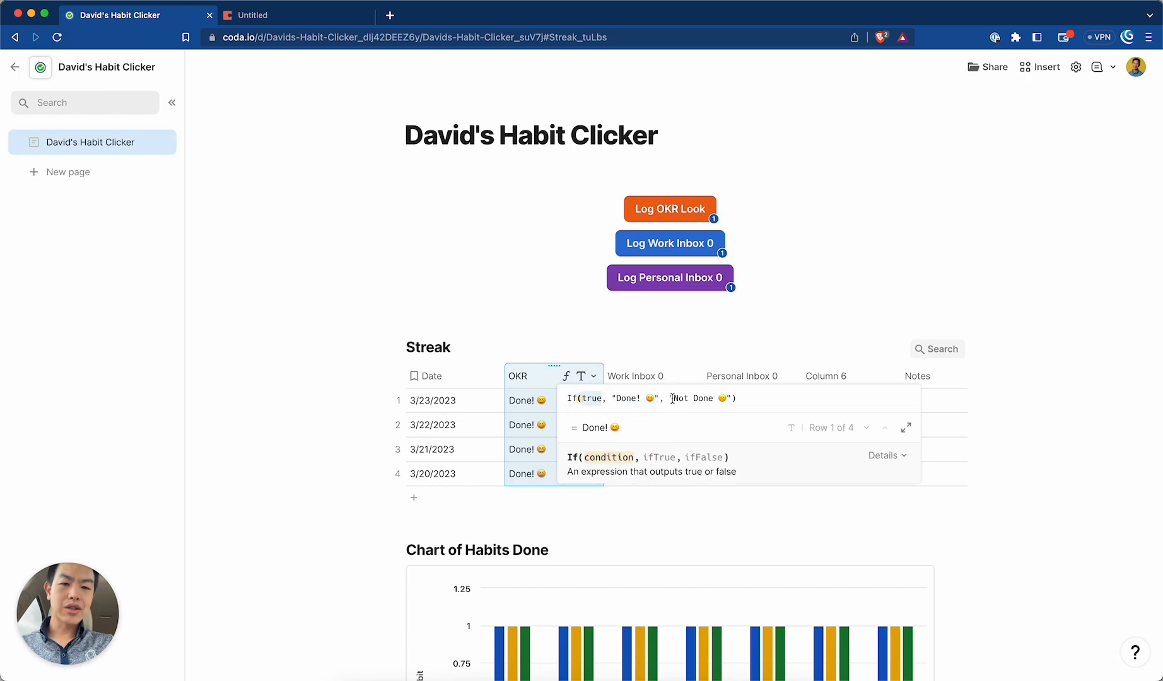
pyautogui.click(725, 398)
pyautogui.click(589, 400)
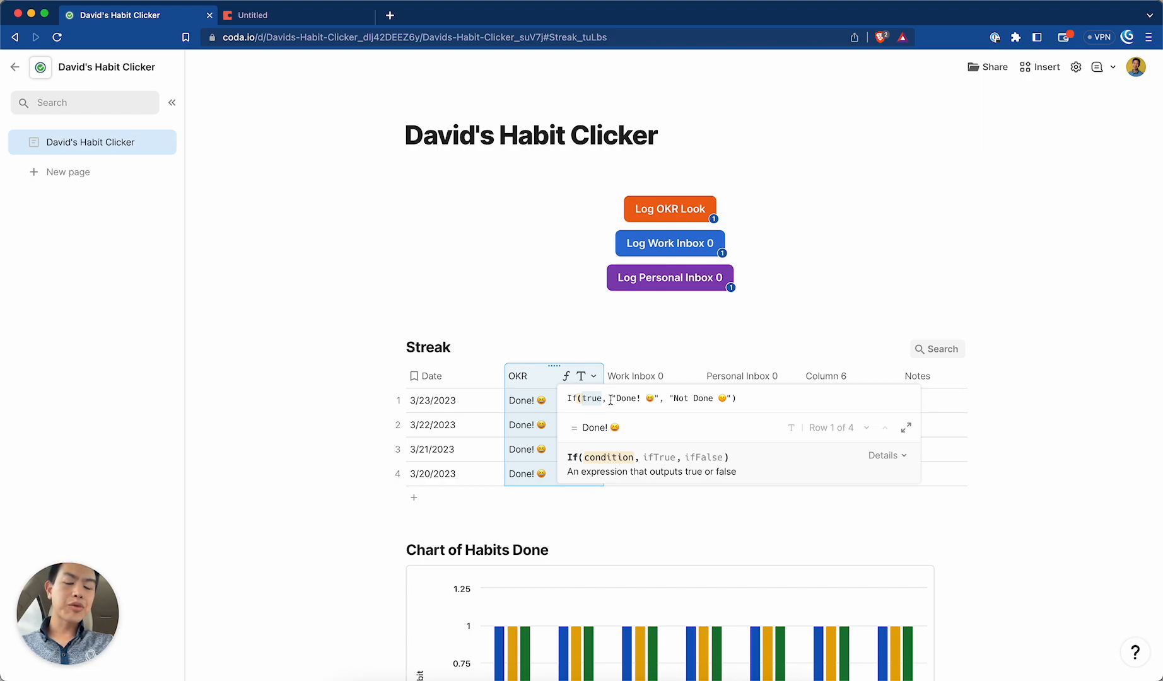
pyautogui.click(661, 398)
# Replace the If formula's true condition with a Filter on the Habits Done table
pyautogui.click(586, 399)
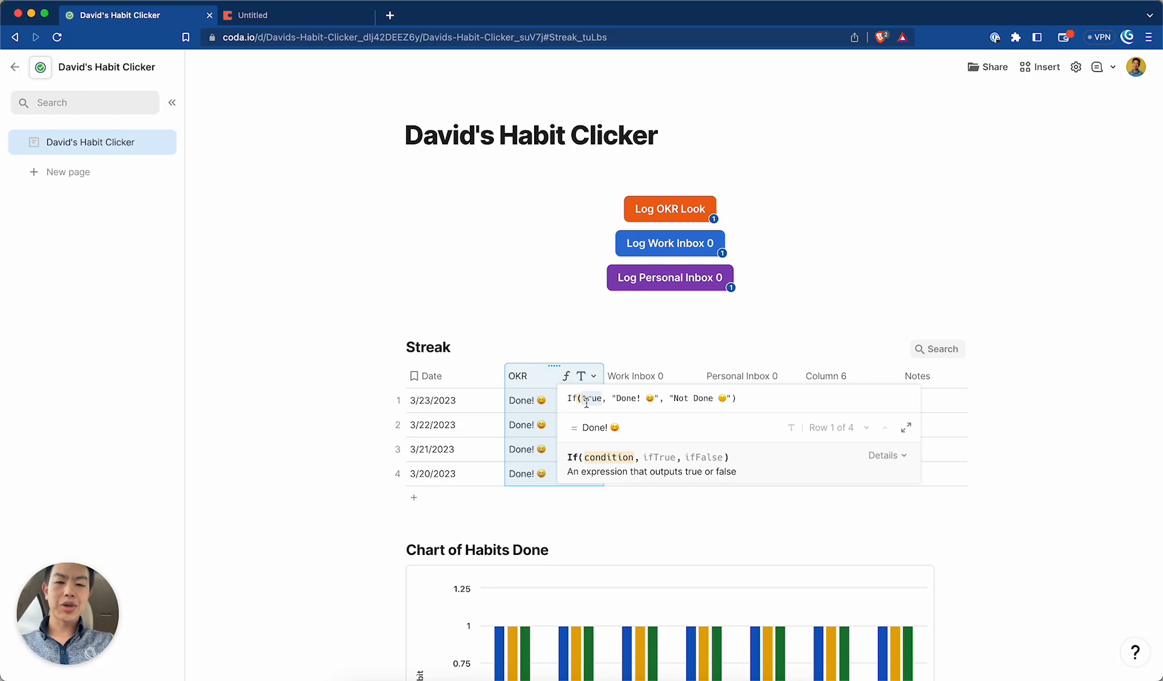
pyautogui.scroll(-12, 592, 556)
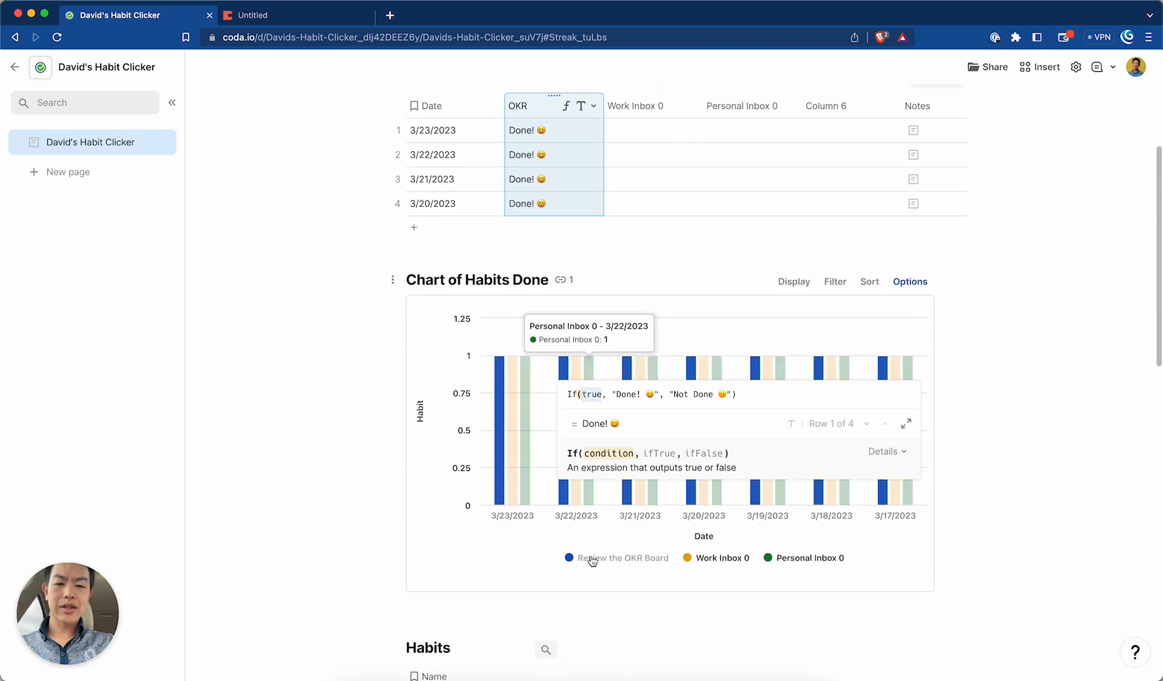
pyautogui.scroll(12, 592, 560)
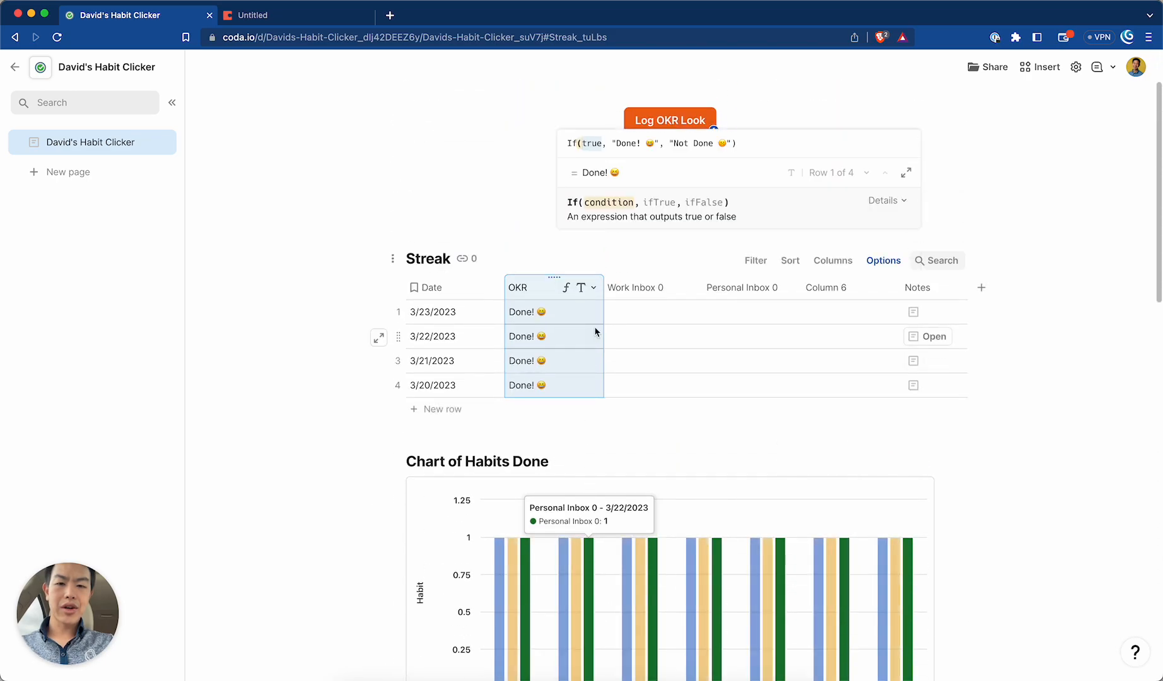
pyautogui.write('habits')
pyautogui.press('Up')
pyautogui.press('Down')
pyautogui.press('Return')
pyautogui.write('.')
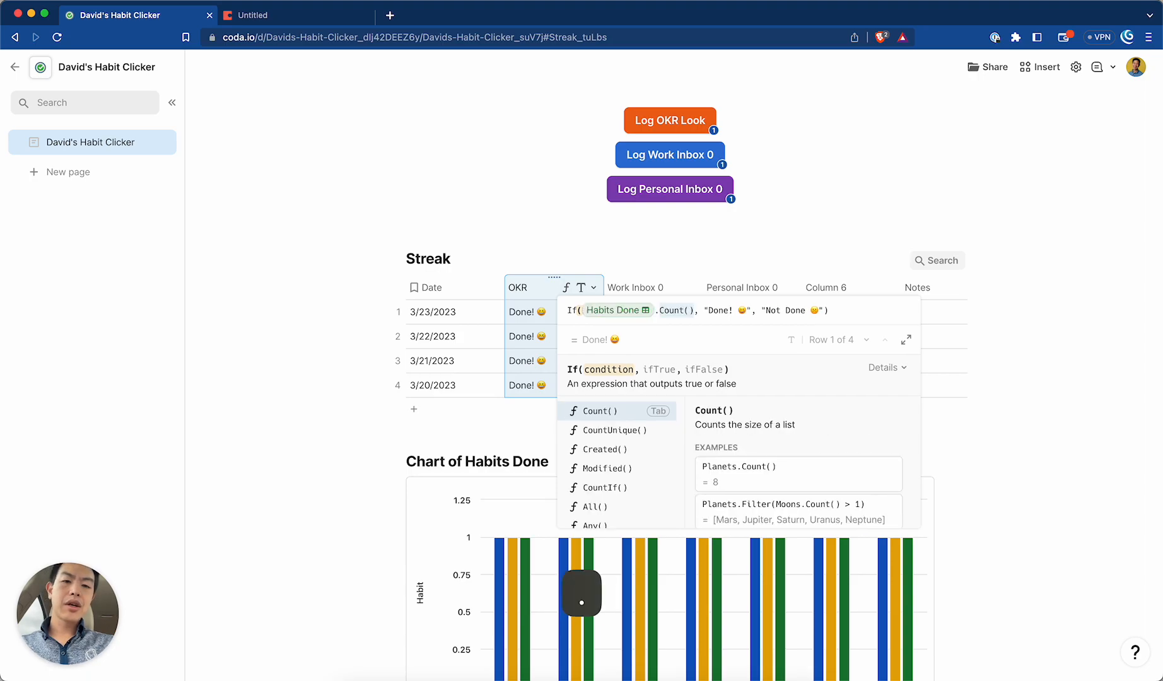
pyautogui.write('filter')
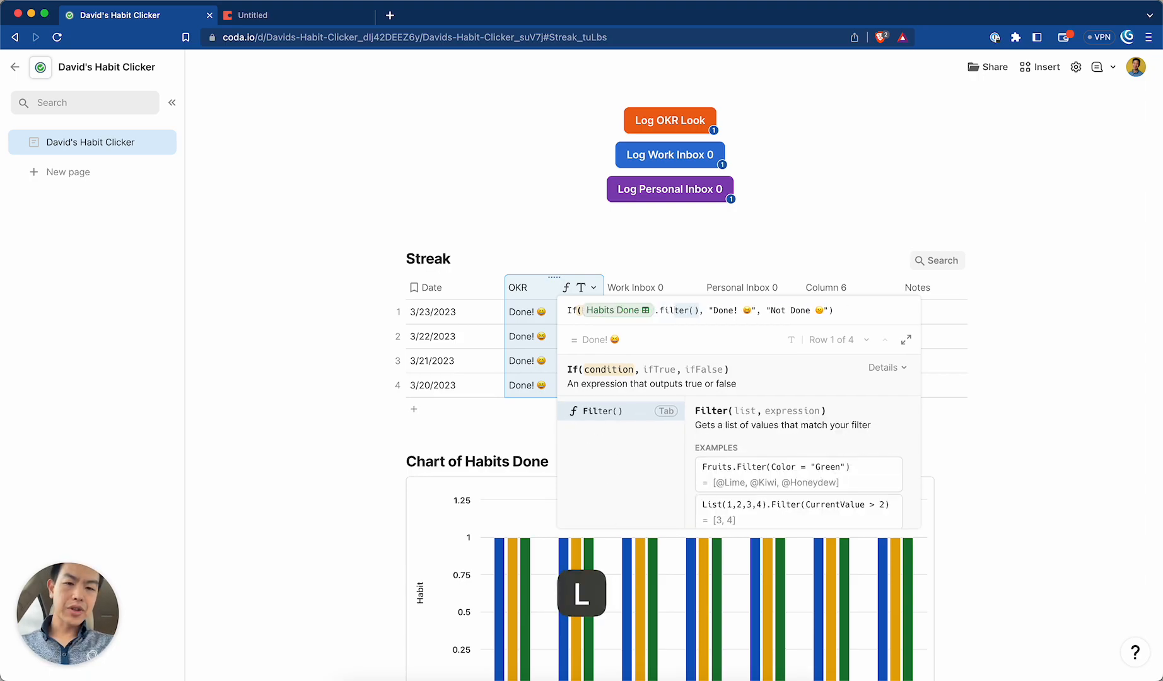
pyautogui.press('Tab')
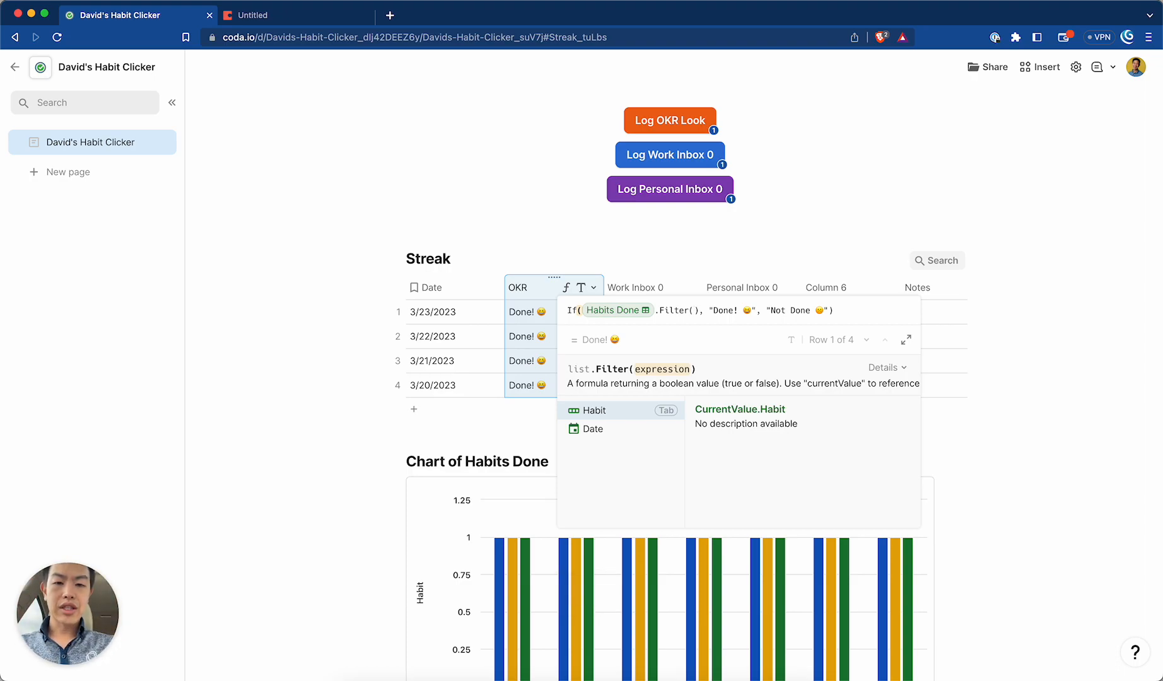
# Set the filter expression so the Habits Done Date equals thisRow.Date from the Streak table
pyautogui.press('Down')
pyautogui.press('Return')
pyautogui.write('=date')
pyautogui.press('Down')
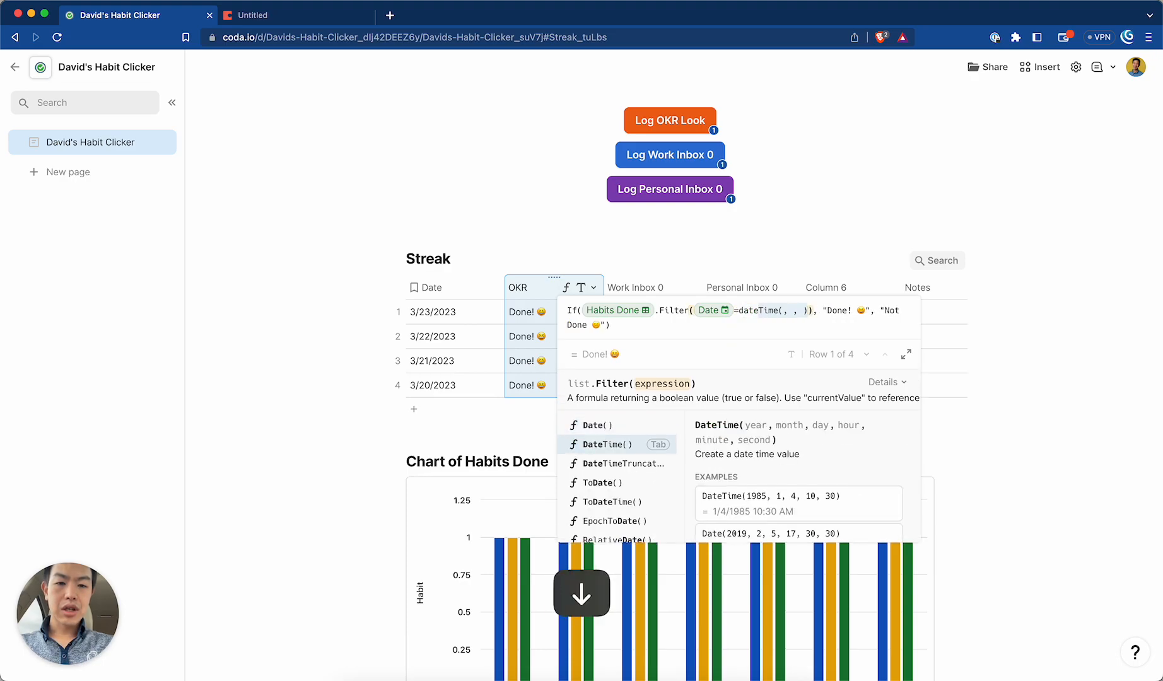
pyautogui.press('BackSpace')
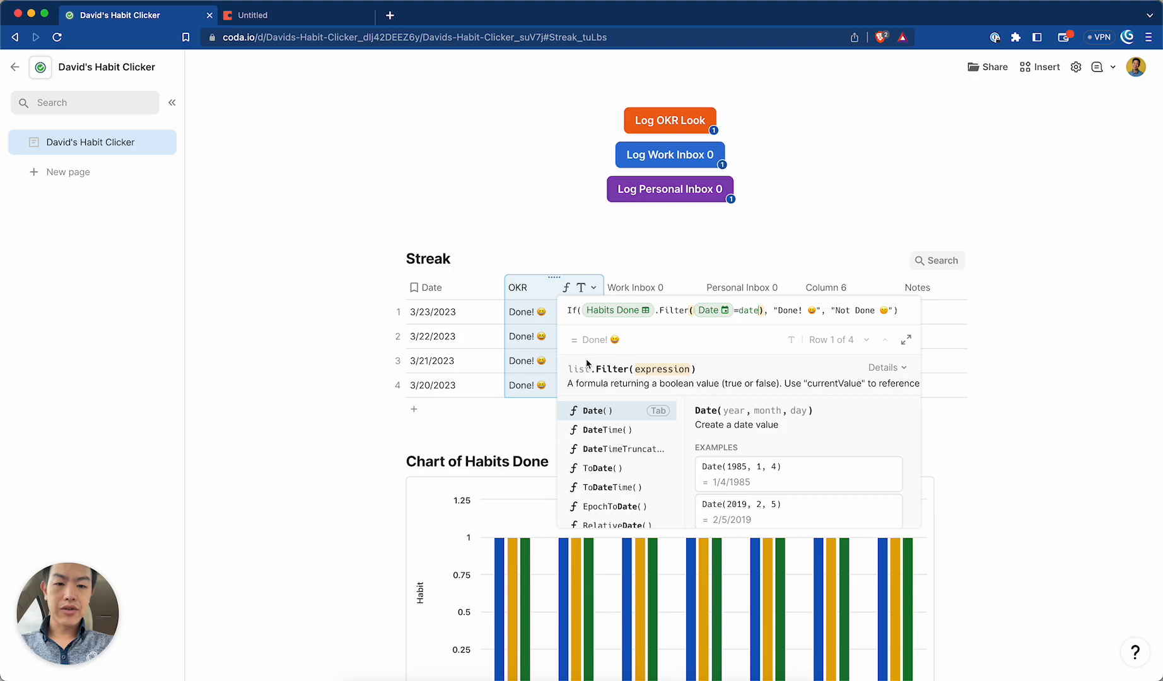
pyautogui.press('Down')
pyautogui.press('Down')
pyautogui.press('Down')
pyautogui.press('Down')
pyautogui.press('Down')
pyautogui.press('BackSpace')
pyautogui.press('BackSpace')
pyautogui.press('BackSpace')
pyautogui.press('BackSpace')
pyautogui.write('thisRow')
pyautogui.press('Tab')
pyautogui.write('.date')
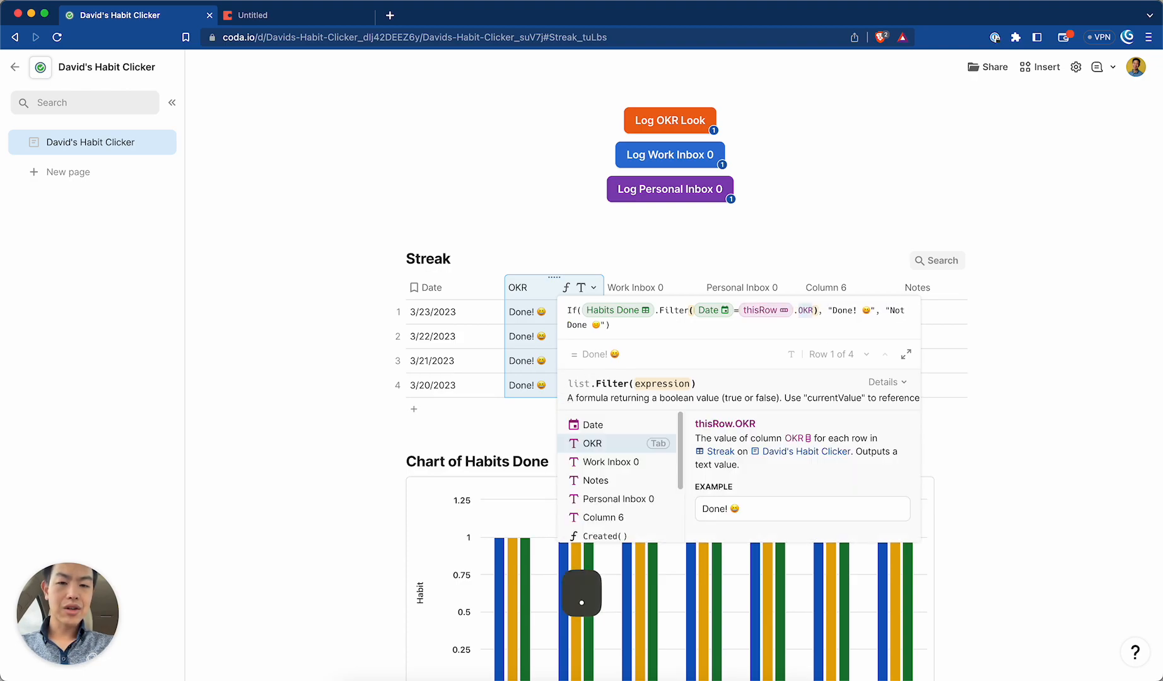
pyautogui.press('Tab')
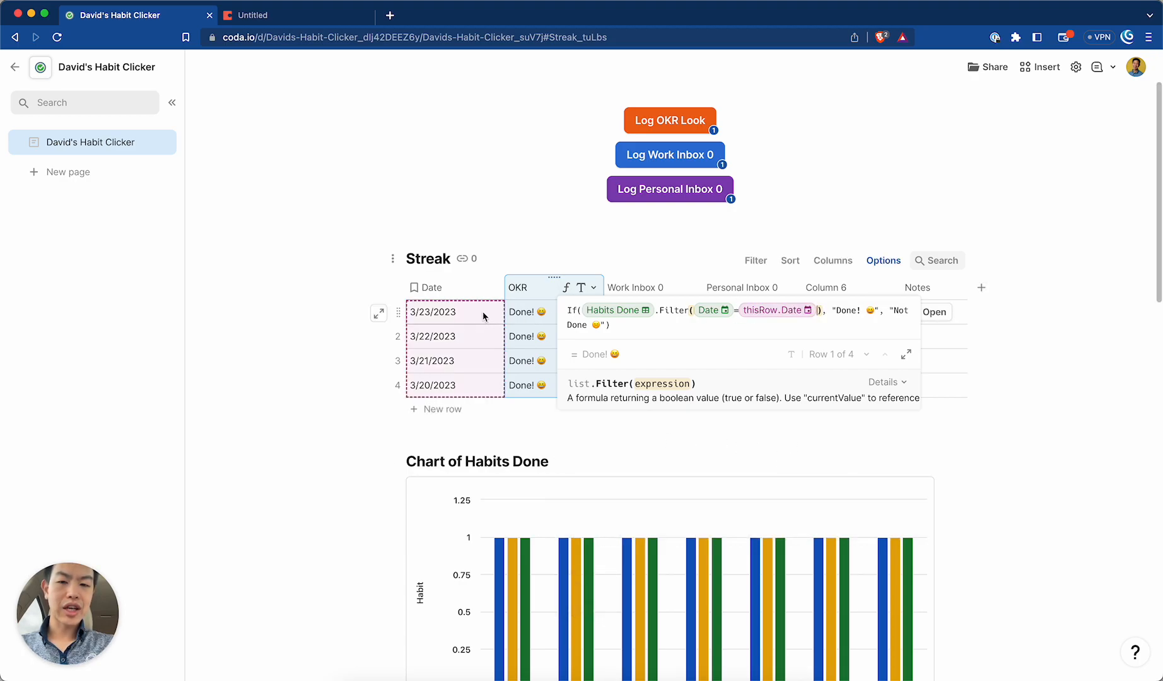
# Extend the Habits Done filter after the date match with AND Habit = Review the OKR Board
pyautogui.click(720, 312)
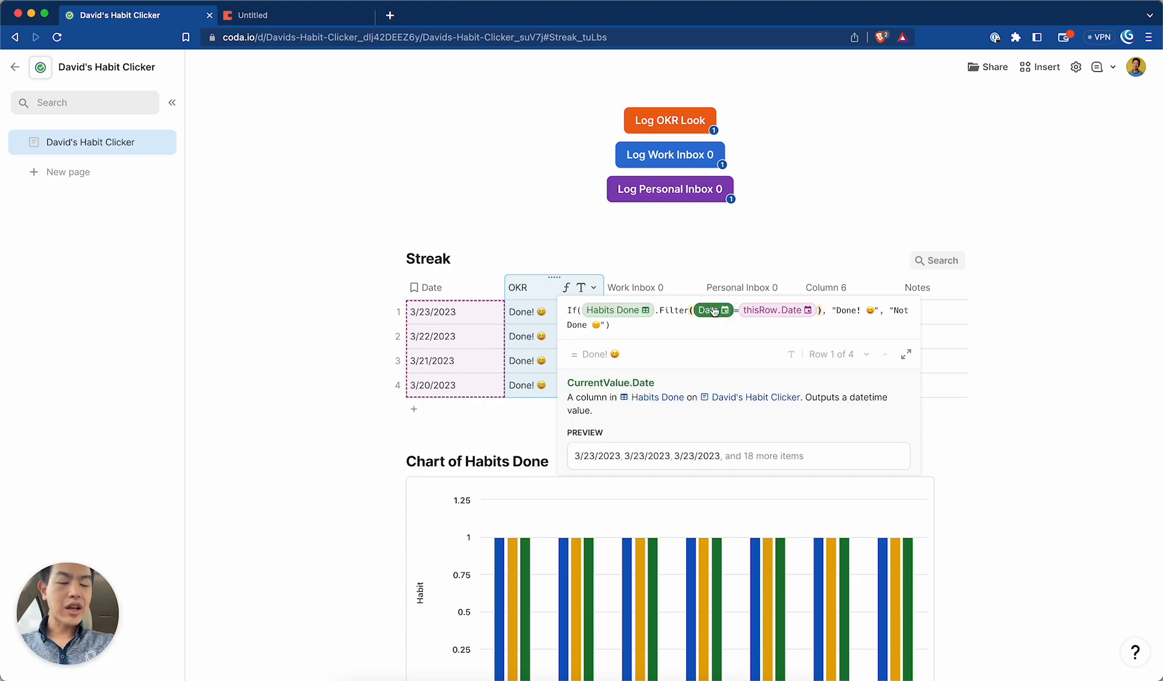
pyautogui.click(736, 312)
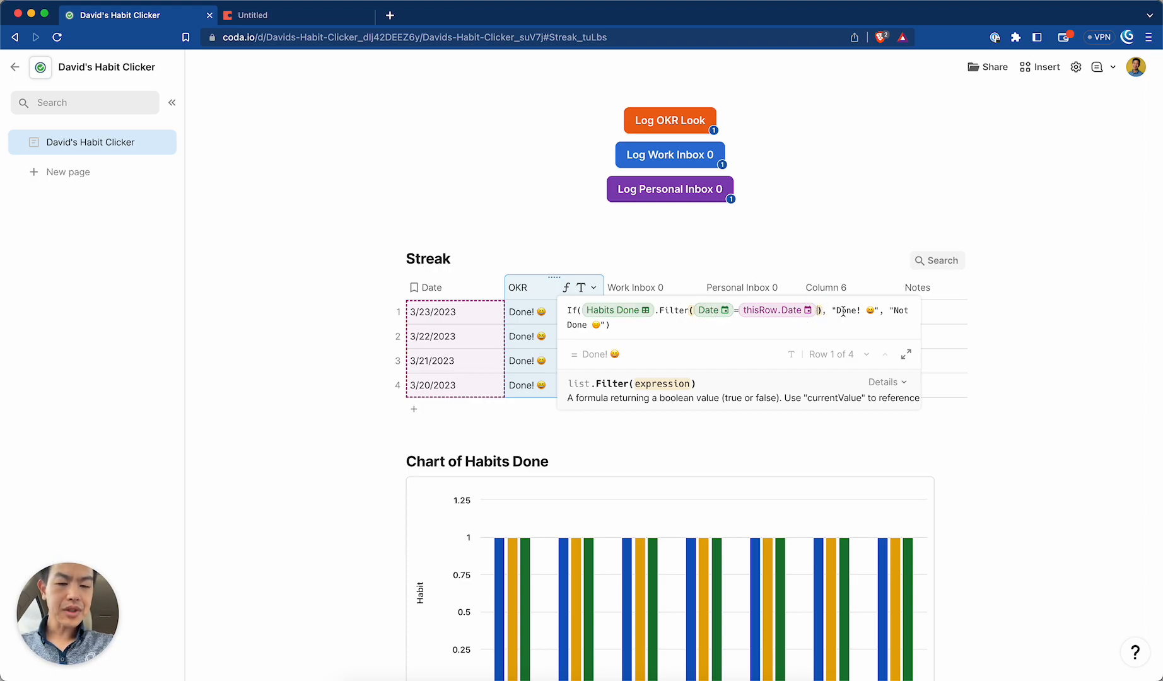
pyautogui.press('Right')
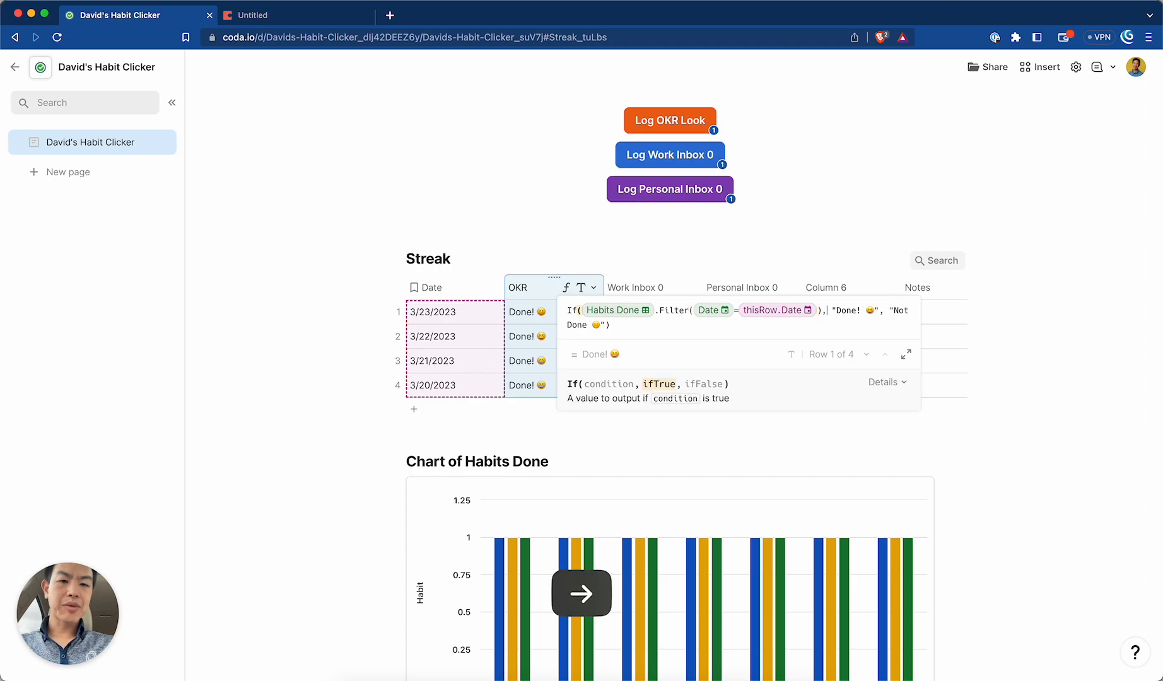
pyautogui.press('Left')
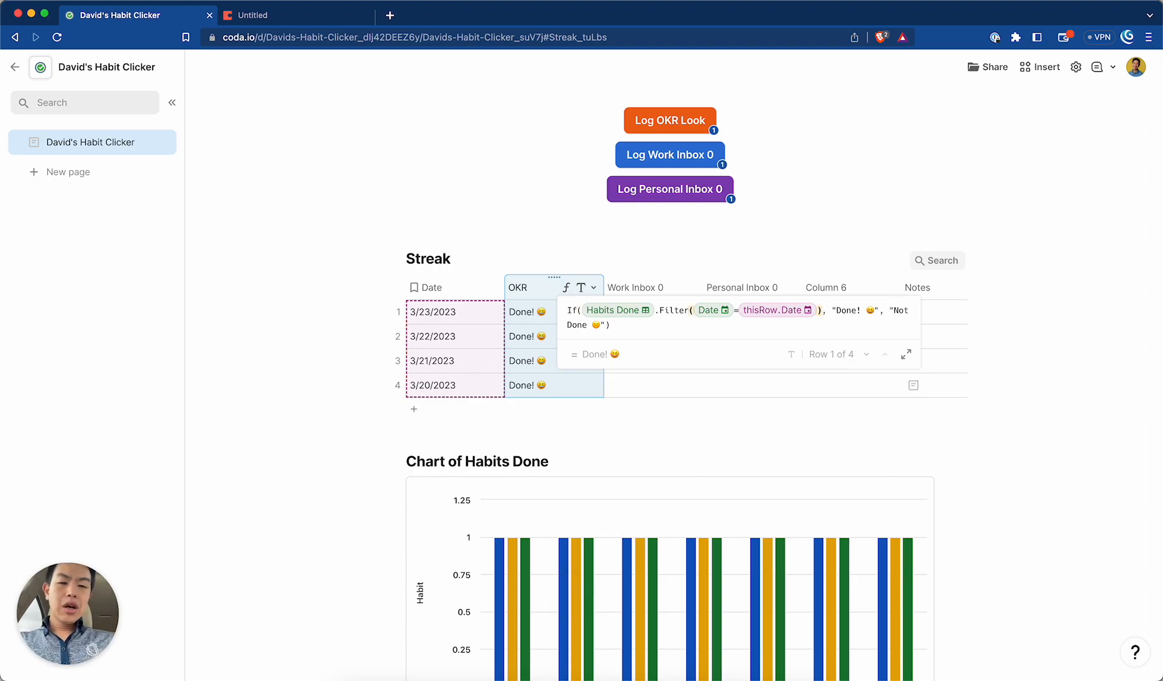
pyautogui.press('Left')
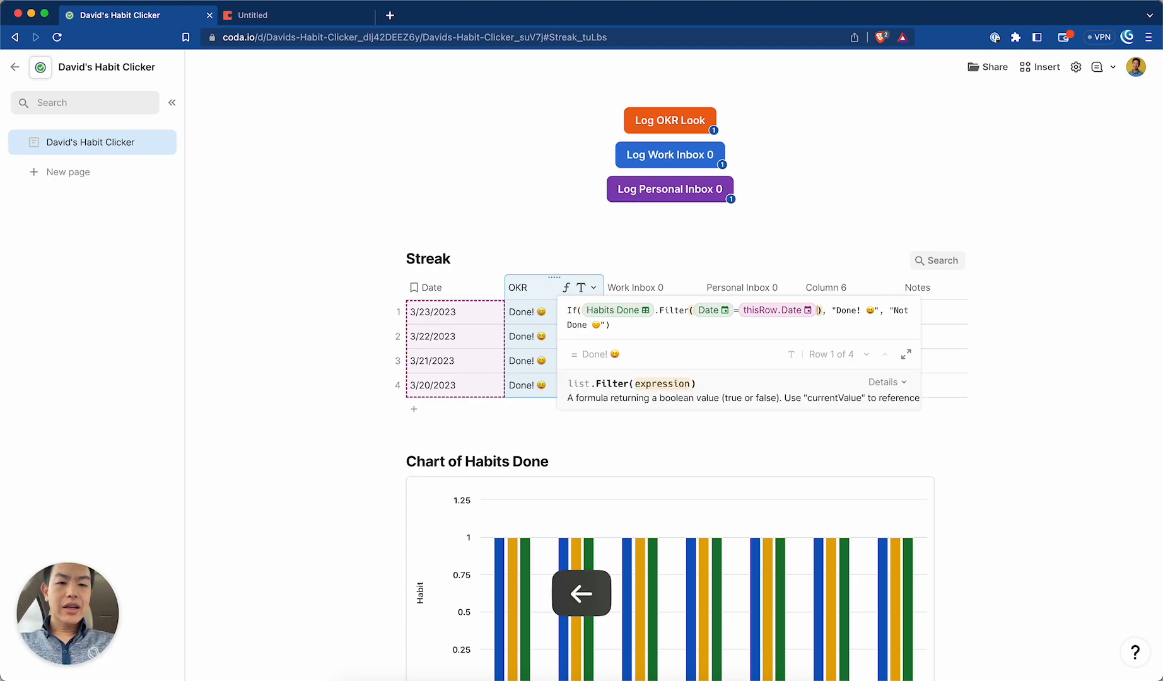
pyautogui.press('Right')
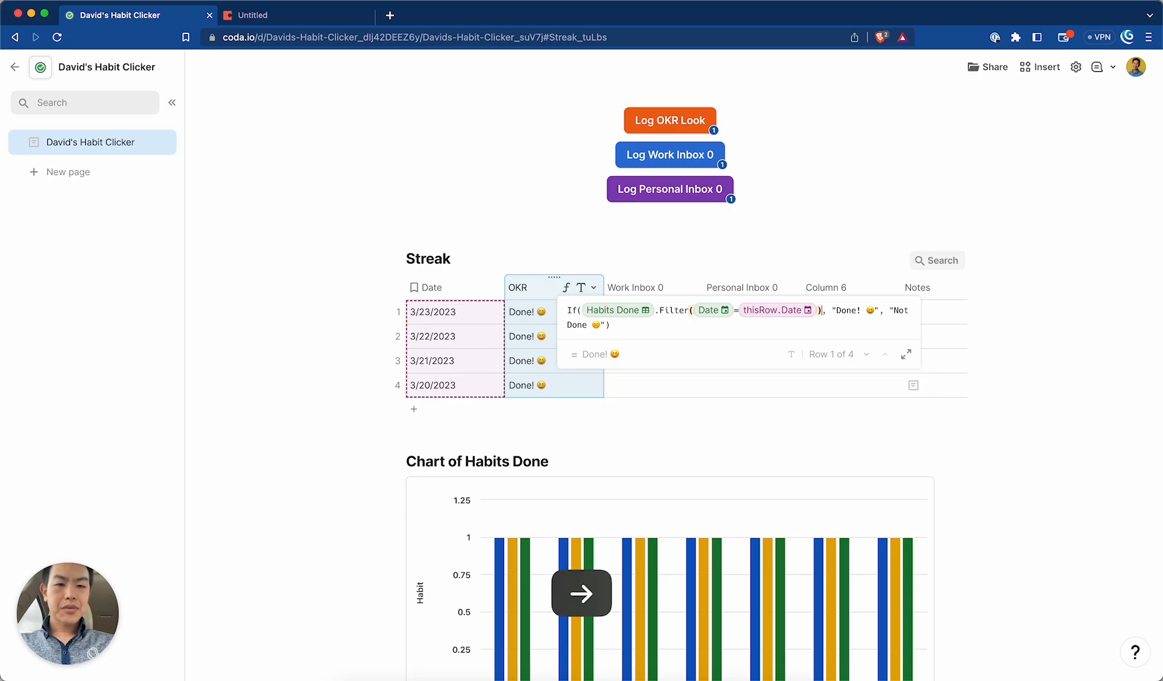
pyautogui.press('Left')
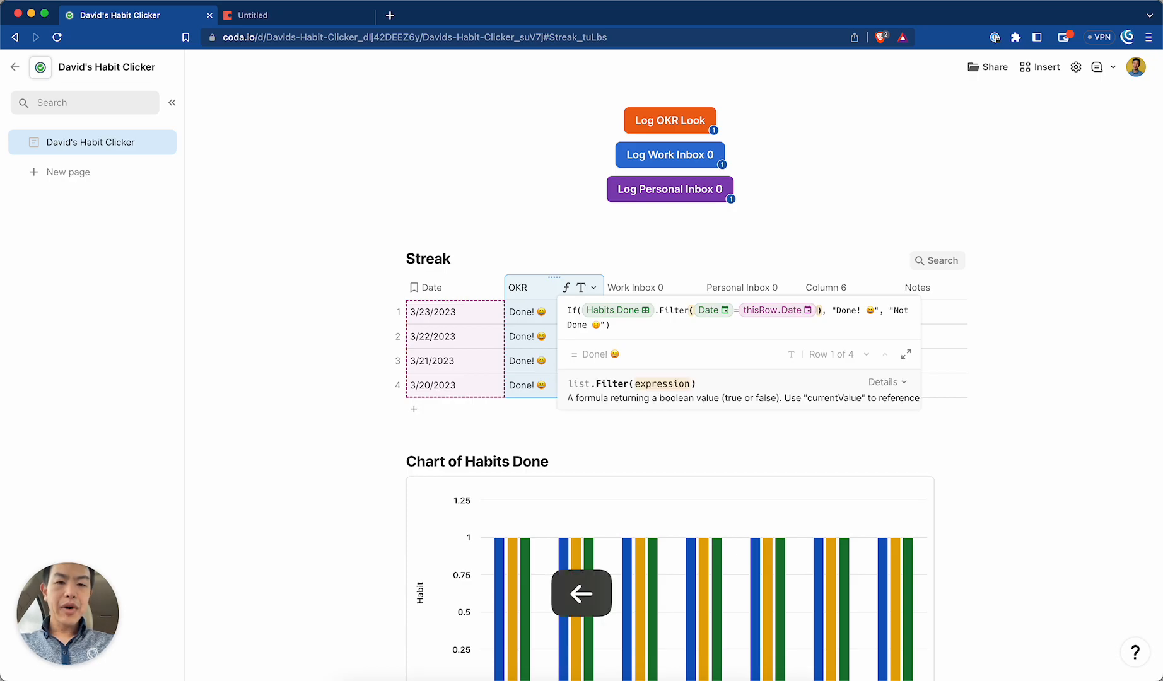
pyautogui.write('AND Habit')
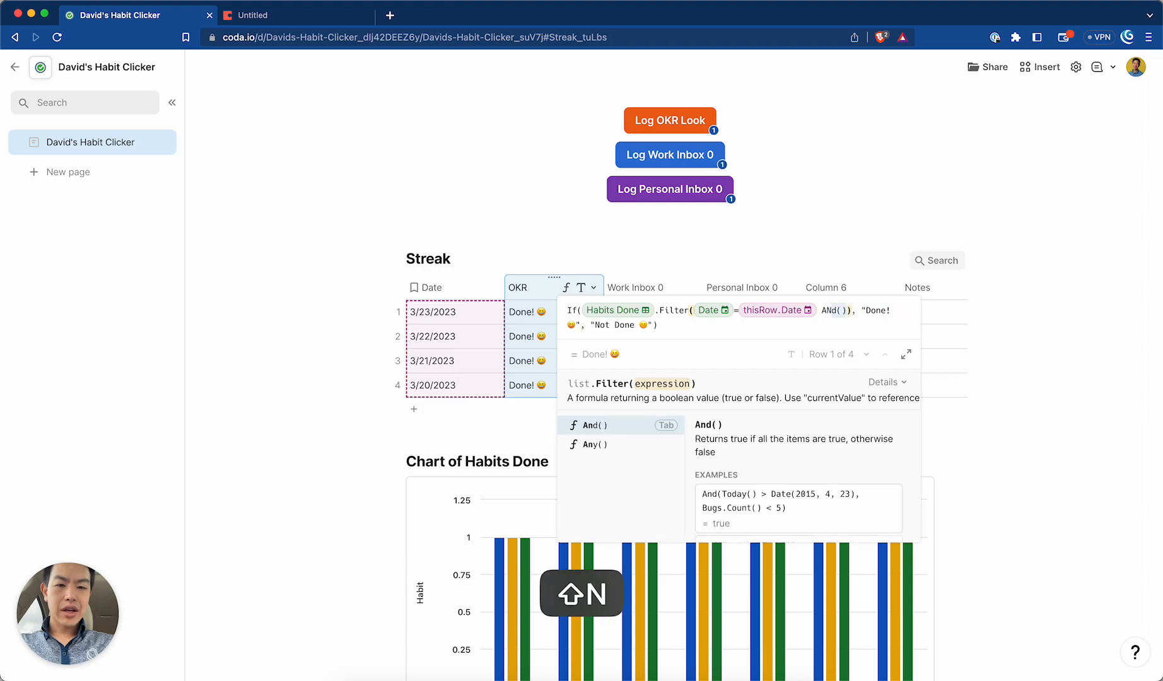
pyautogui.press('Tab')
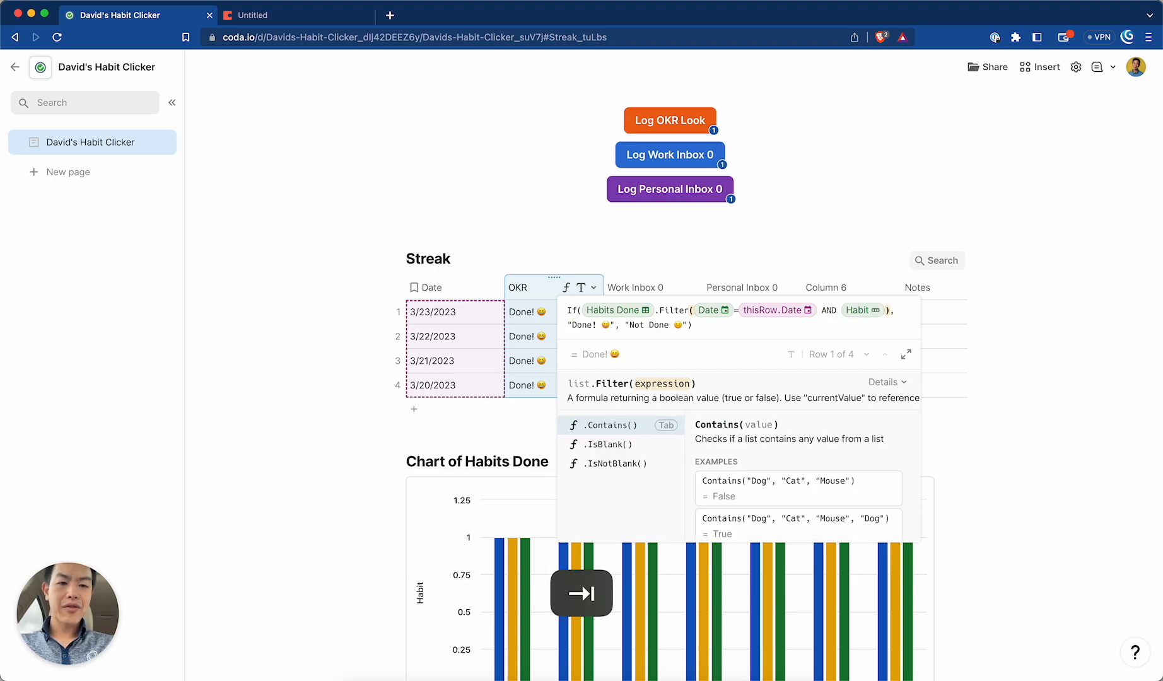
pyautogui.write('=Review the OKR Board),')
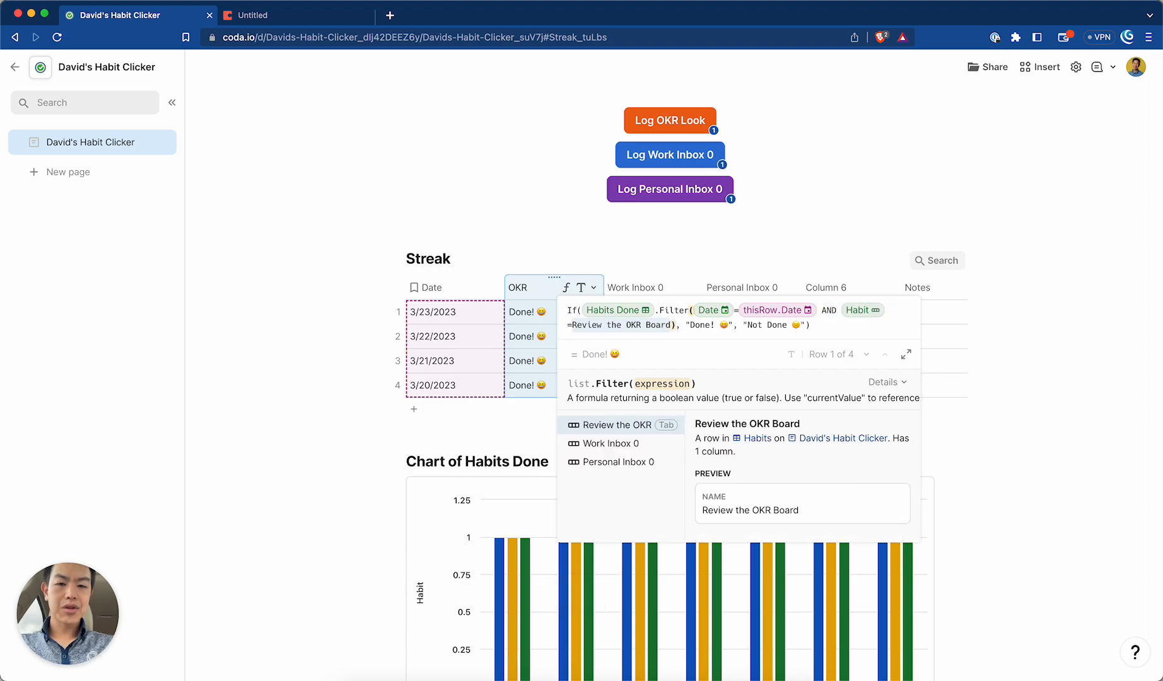
pyautogui.press('Tab')
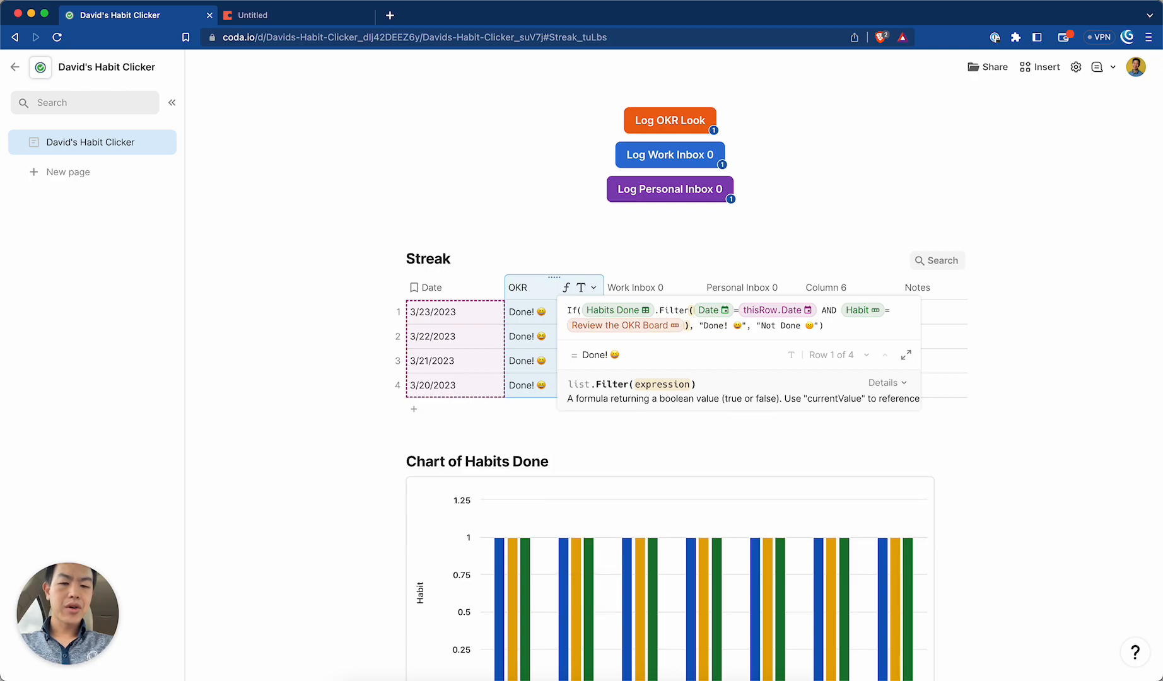
# Check the habit names in the Habits table and save the OKR column formula
pyautogui.scroll(-6, 732, 148)
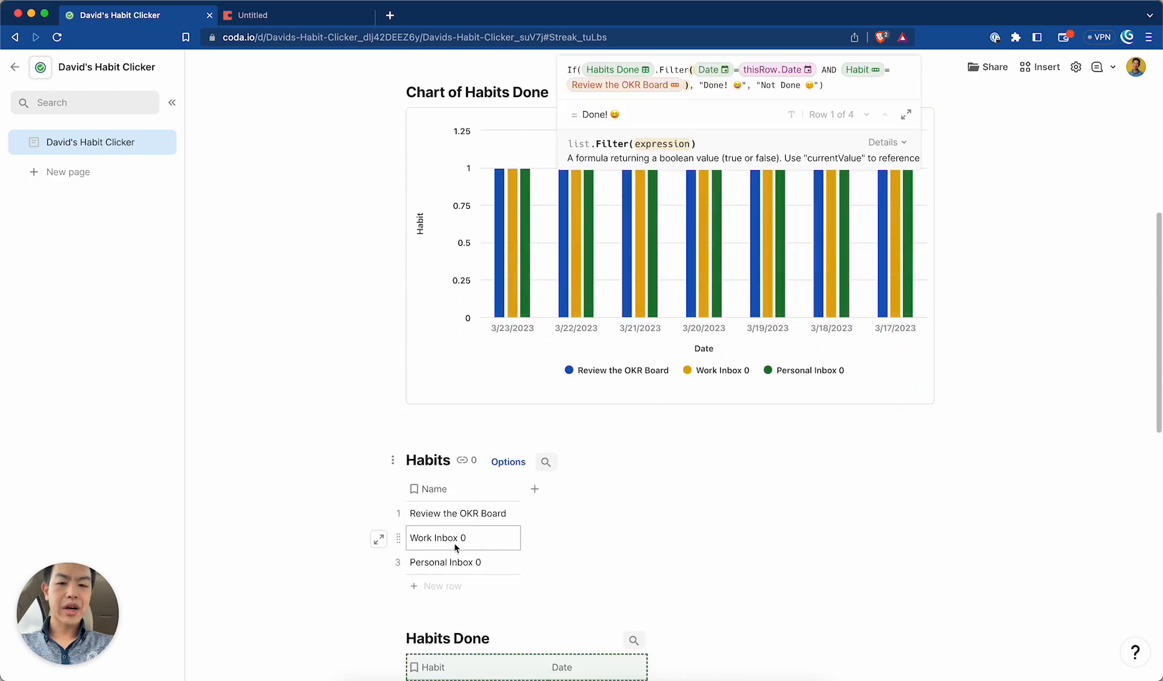
pyautogui.scroll(7, 483, 519)
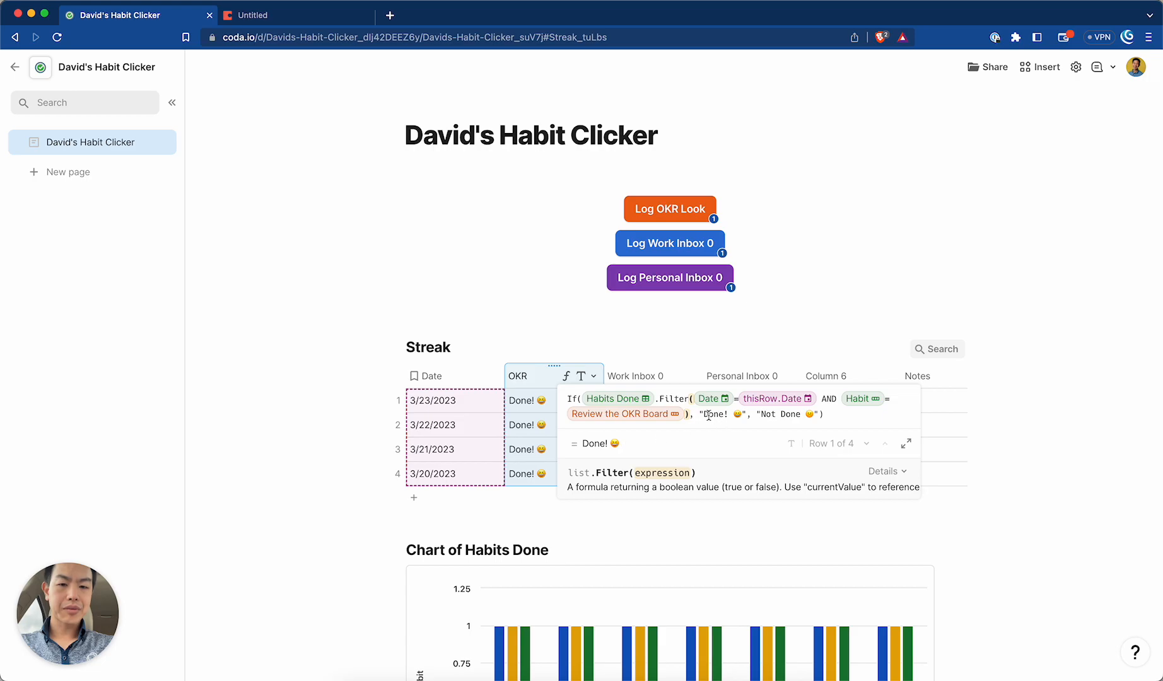
pyautogui.click(704, 415)
pyautogui.press('Return')
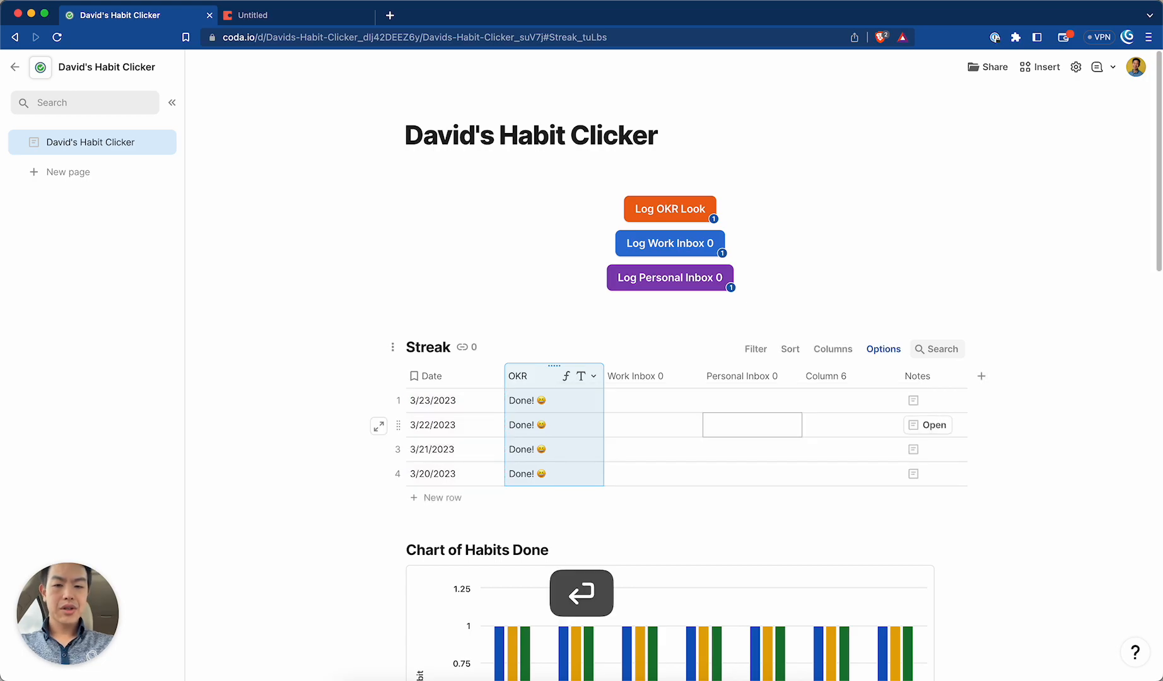
pyautogui.click(561, 398)
pyautogui.click(567, 377)
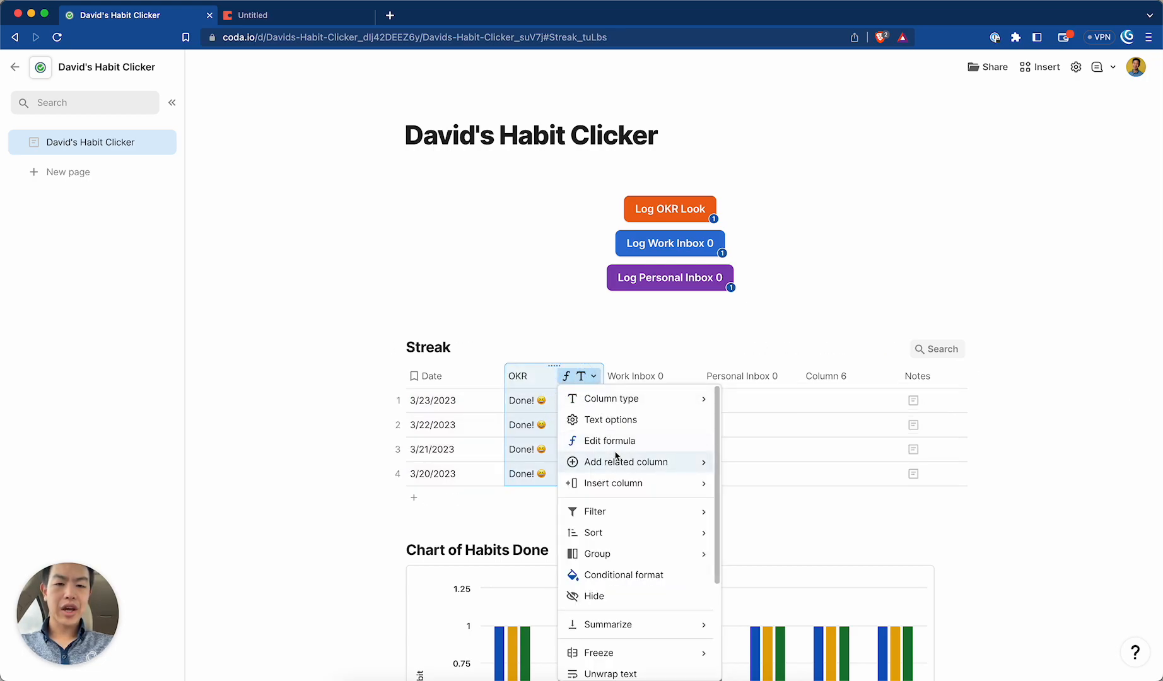
pyautogui.click(473, 449)
# Delete the Review the OKR Board row dated 3/21/2023 from the Habits Done table
pyautogui.scroll(-10, 478, 422)
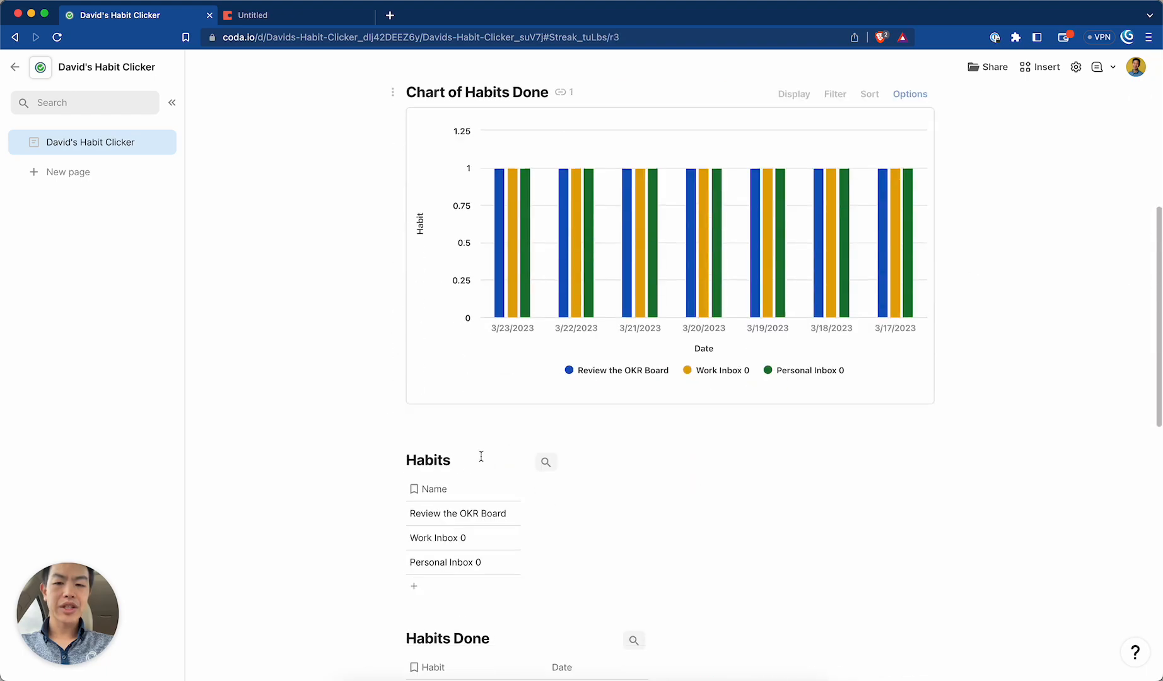
pyautogui.scroll(7, 478, 422)
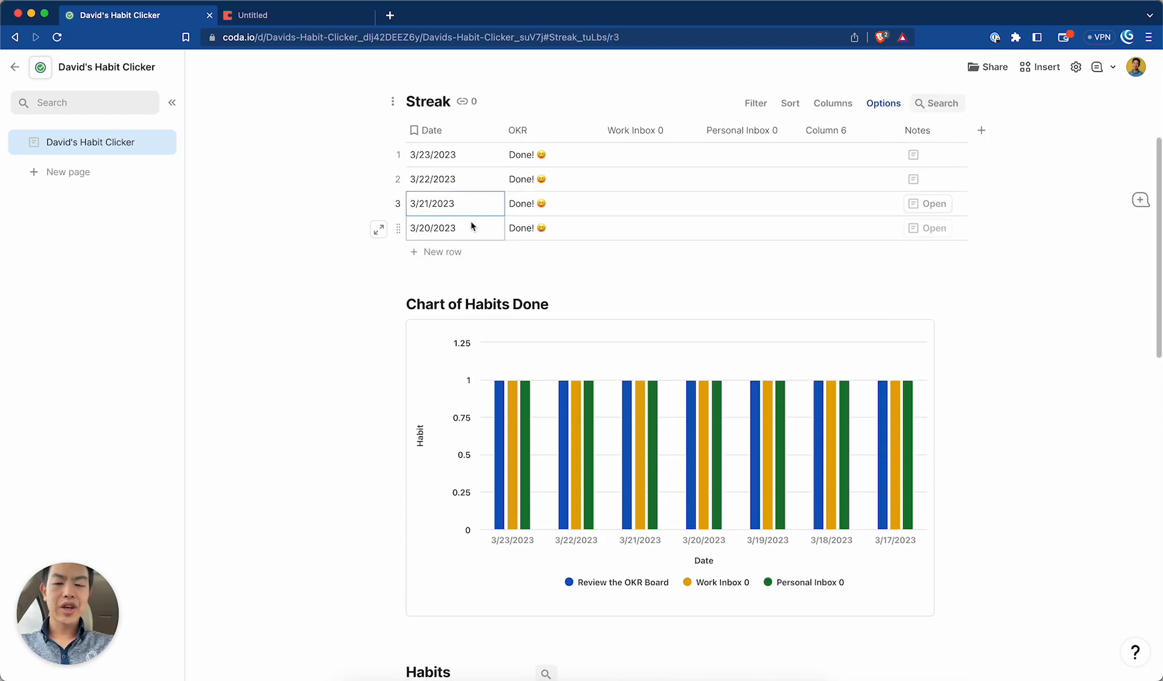
pyautogui.scroll(-12, 470, 224)
pyautogui.scroll(2, 535, 318)
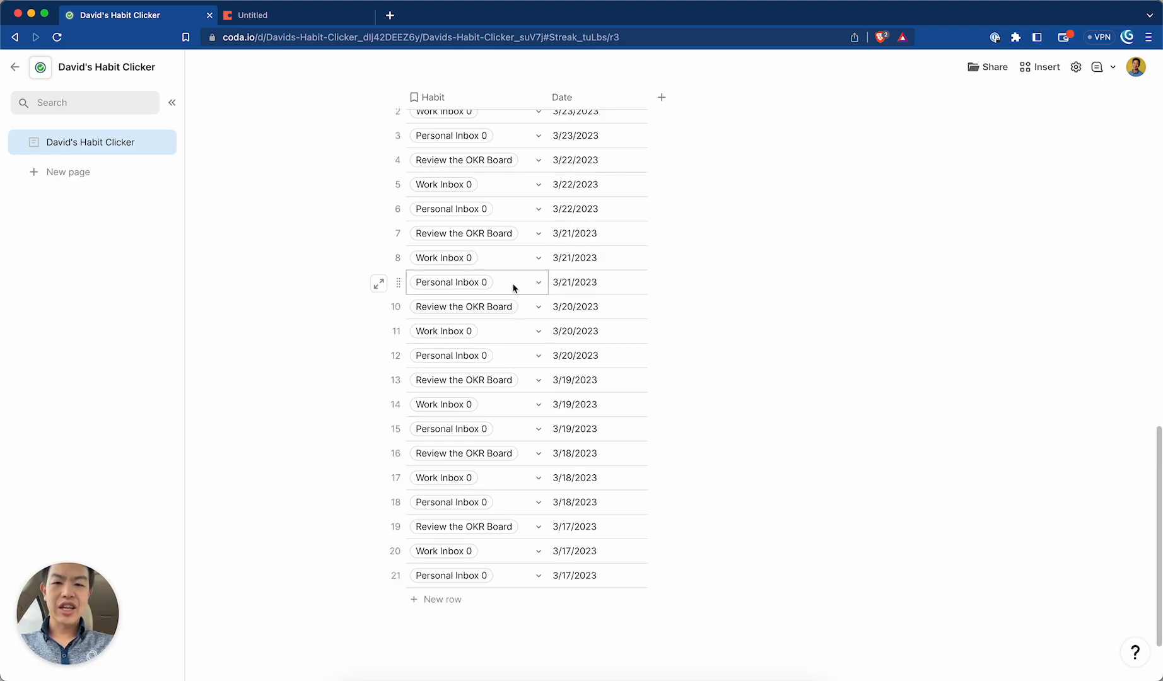
pyautogui.click(398, 233)
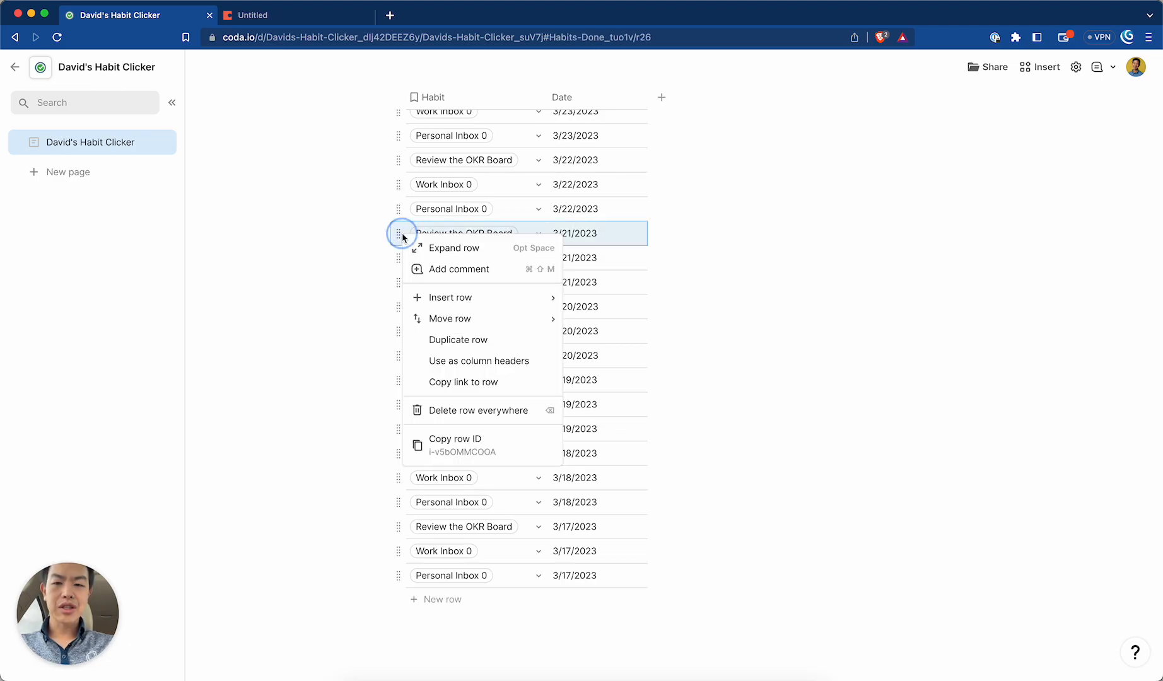
pyautogui.click(451, 409)
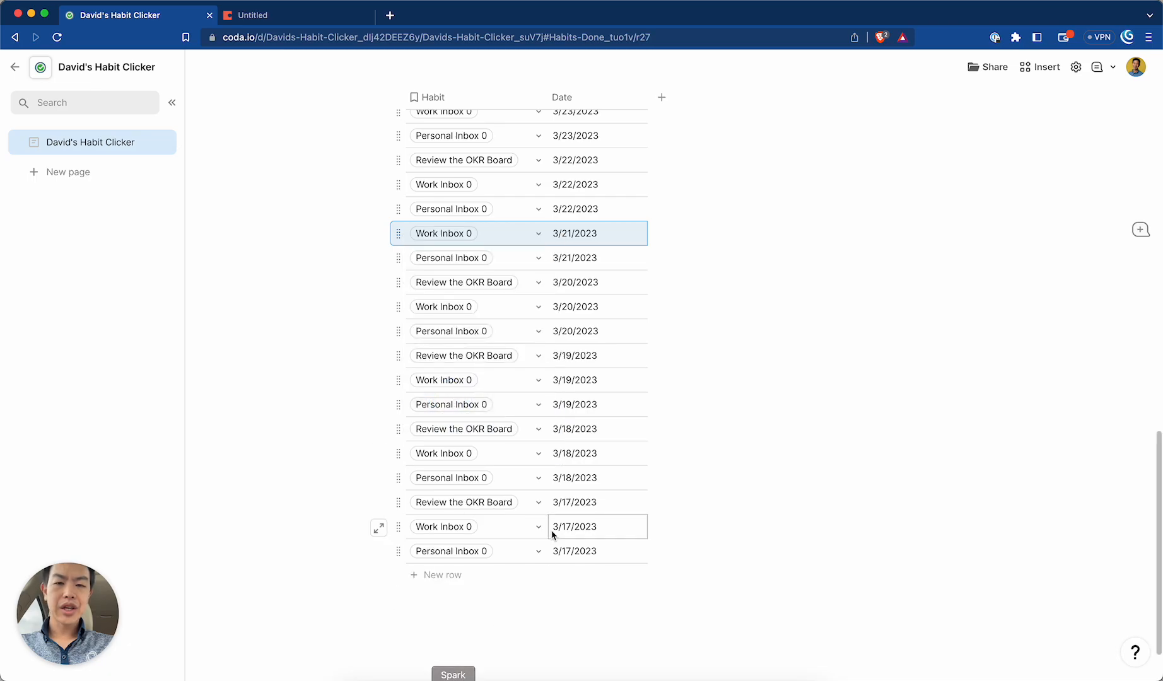
# Open the OKR formula from the 3/21/2023 row of the Streak table and preview its result for different rows
pyautogui.scroll(15, 568, 505)
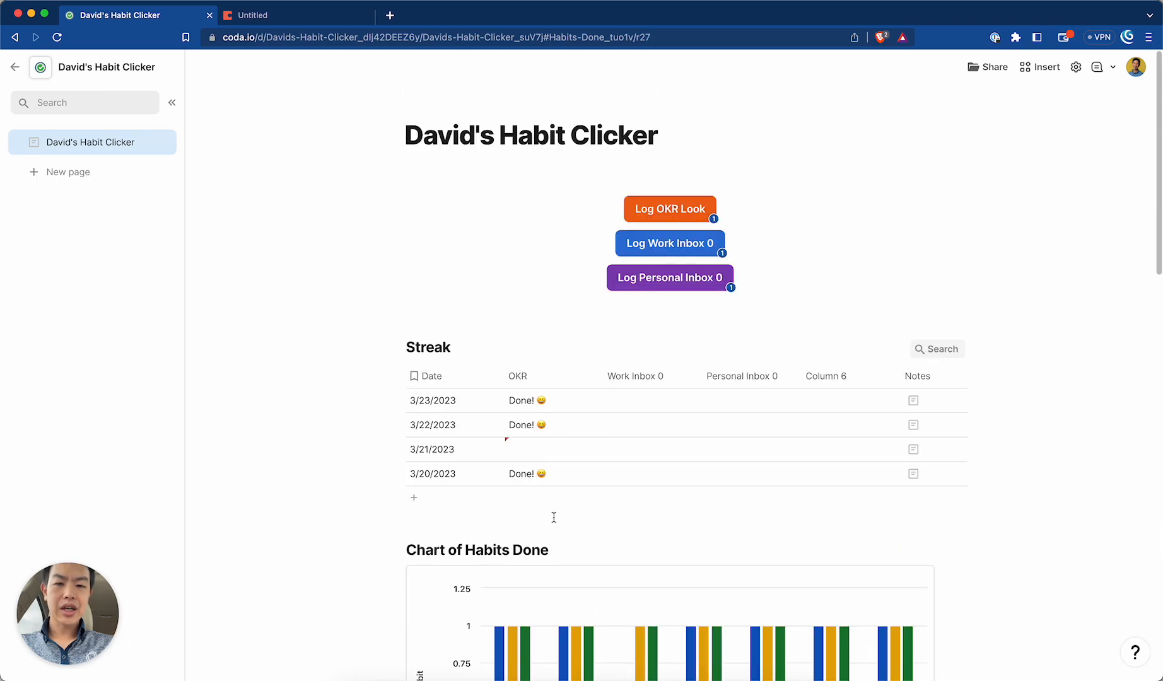
pyautogui.click(569, 443)
pyautogui.press('=')
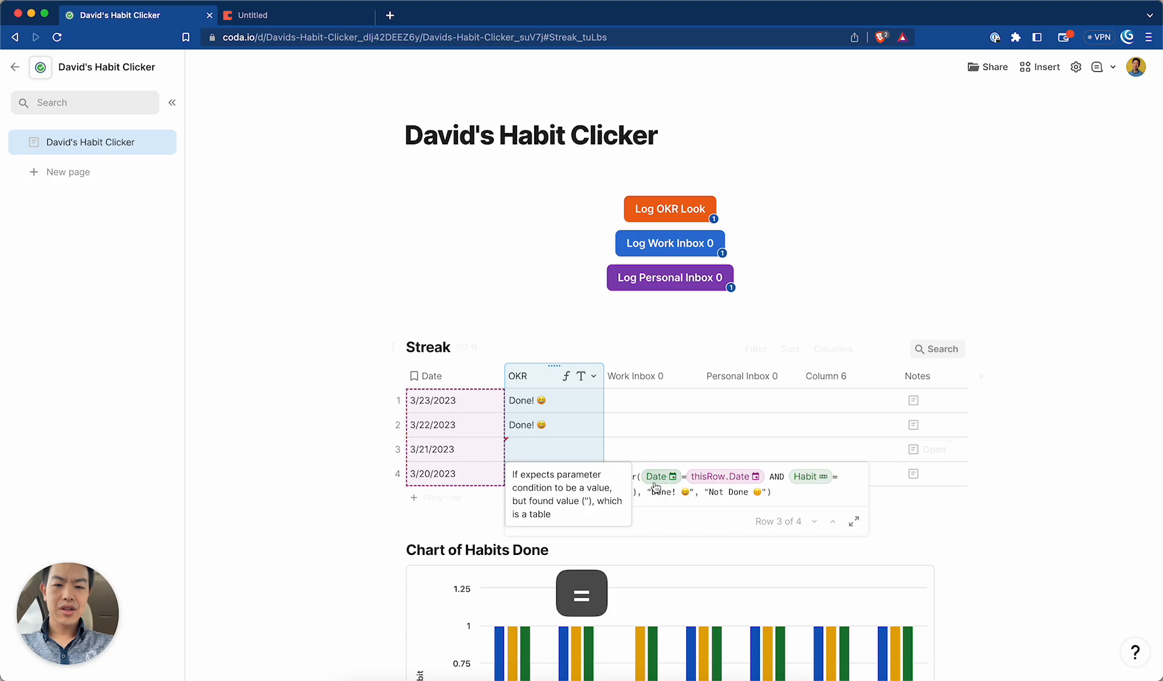
pyautogui.click(559, 442)
pyautogui.press('=')
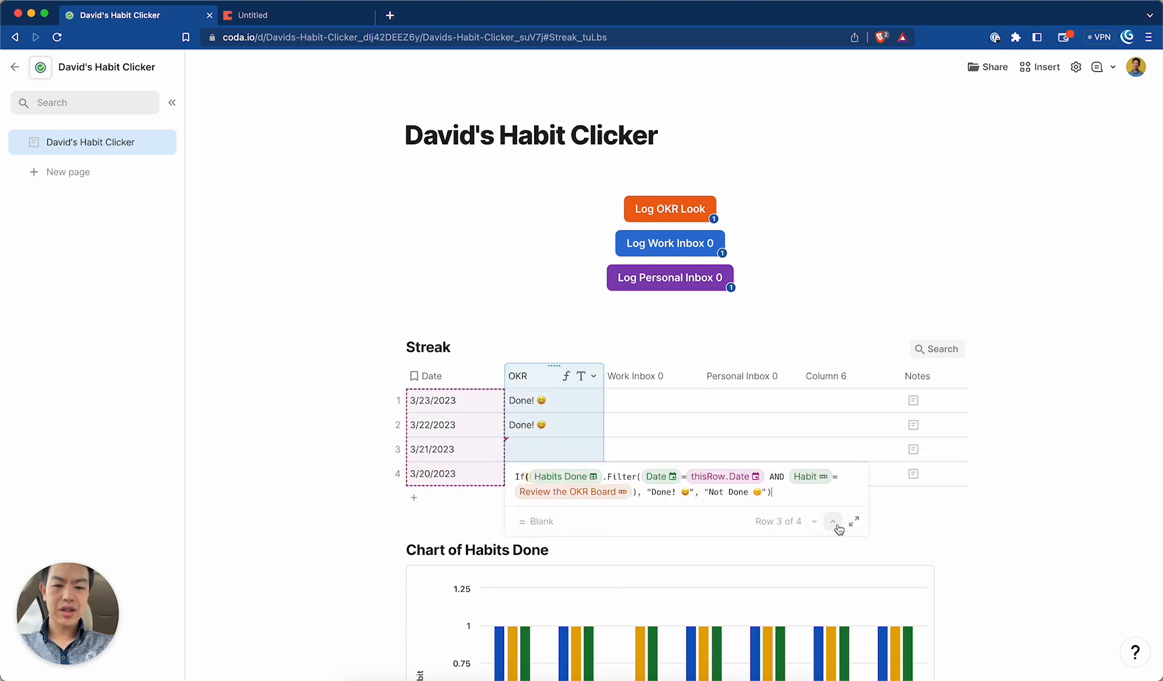
pyautogui.click(837, 526)
pyautogui.click(820, 526)
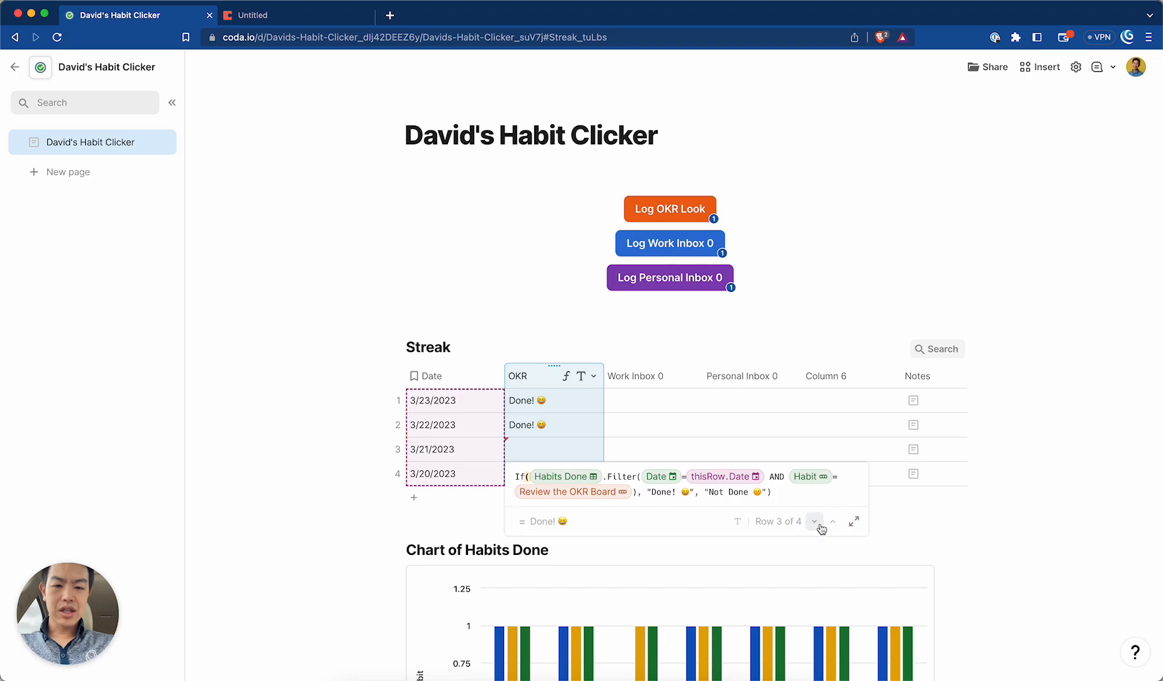
pyautogui.click(833, 523)
pyautogui.click(648, 490)
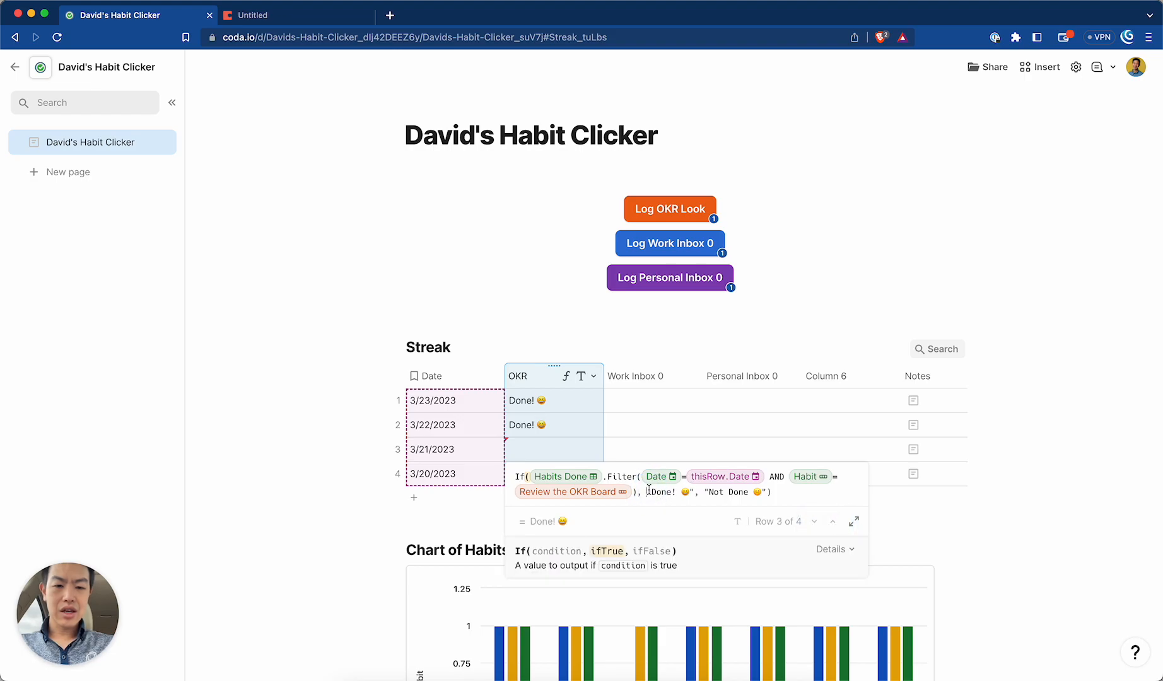
# Examine the OKR formula's filter condition and its Done and Not Done result arguments
pyautogui.press('Left')
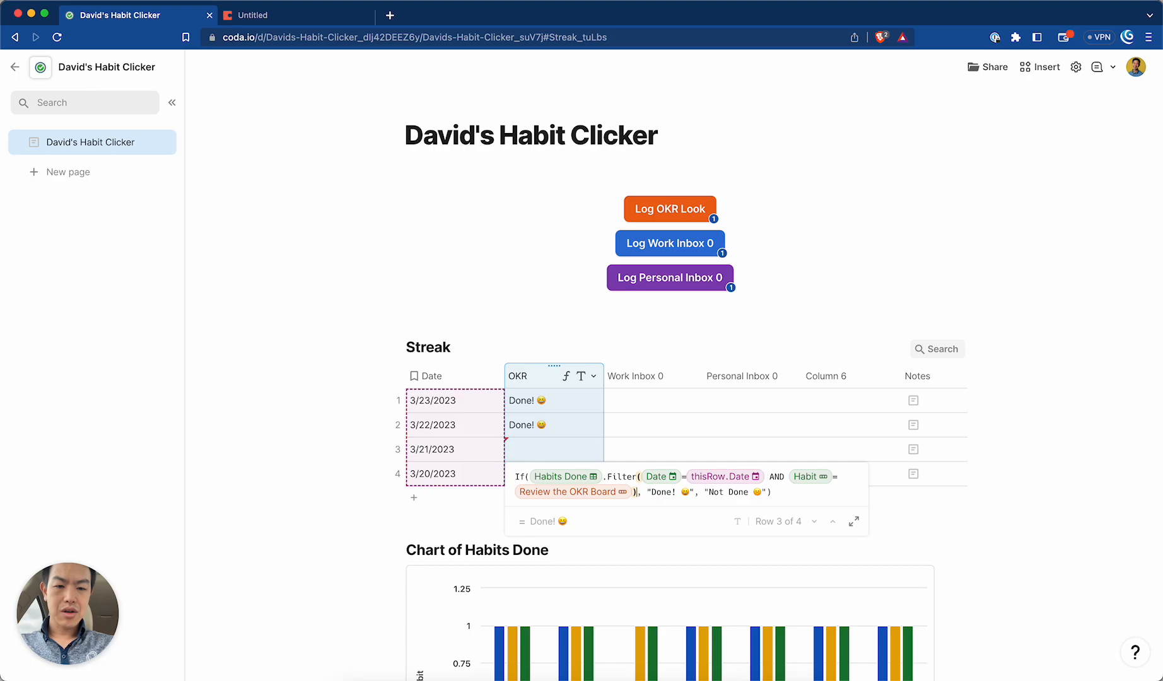
pyautogui.press('Right')
pyautogui.press('Right')
pyautogui.press('Right')
pyautogui.press('Right')
pyautogui.press('Right')
pyautogui.press('Right')
pyautogui.press('Right')
pyautogui.press('Right')
pyautogui.press('Right')
pyautogui.press('Right')
pyautogui.press('Right')
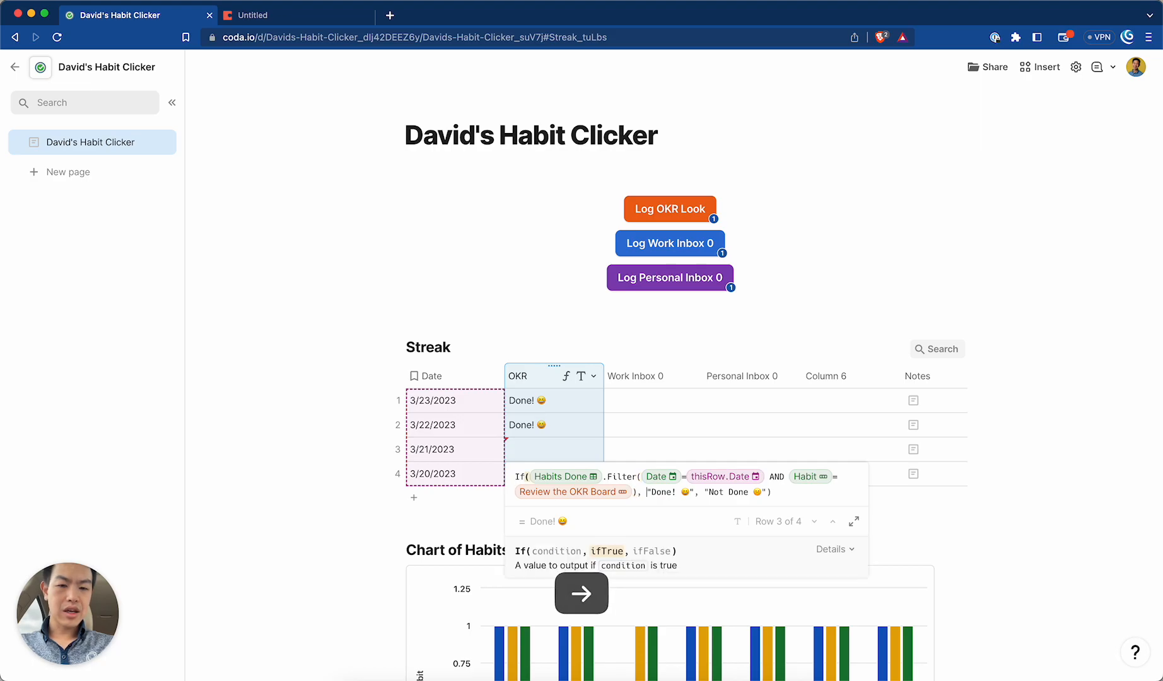
pyautogui.press('Right')
pyautogui.press('Right')
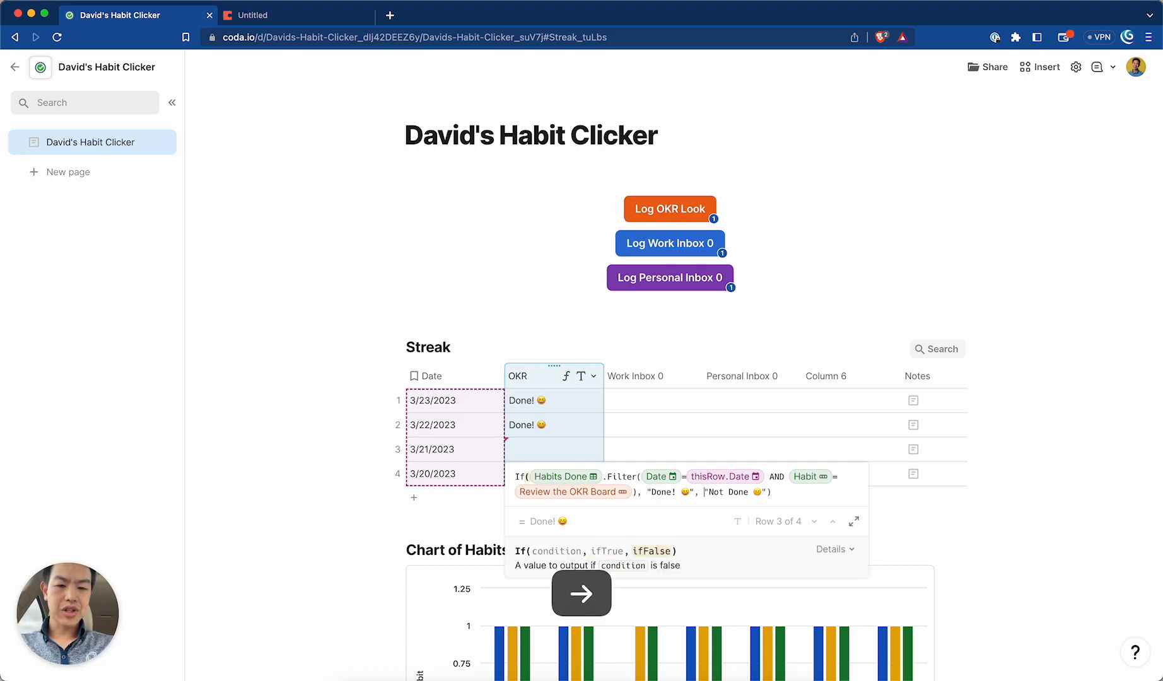
pyautogui.press('Left')
pyautogui.press('Left')
pyautogui.press('Left')
pyautogui.press('Left')
pyautogui.press('Left')
pyautogui.press('Left')
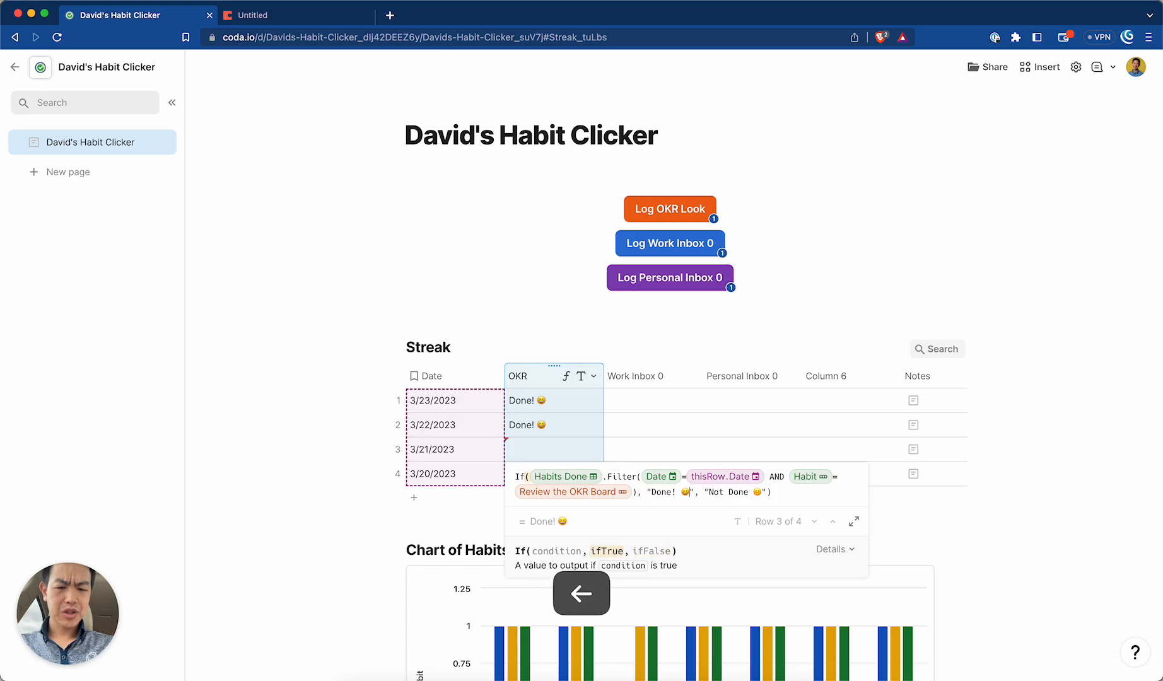
pyautogui.press('Left')
pyautogui.press('Left')
pyautogui.press('Left')
pyautogui.press('Left')
pyautogui.press('Left')
pyautogui.press('Left')
pyautogui.press('Left')
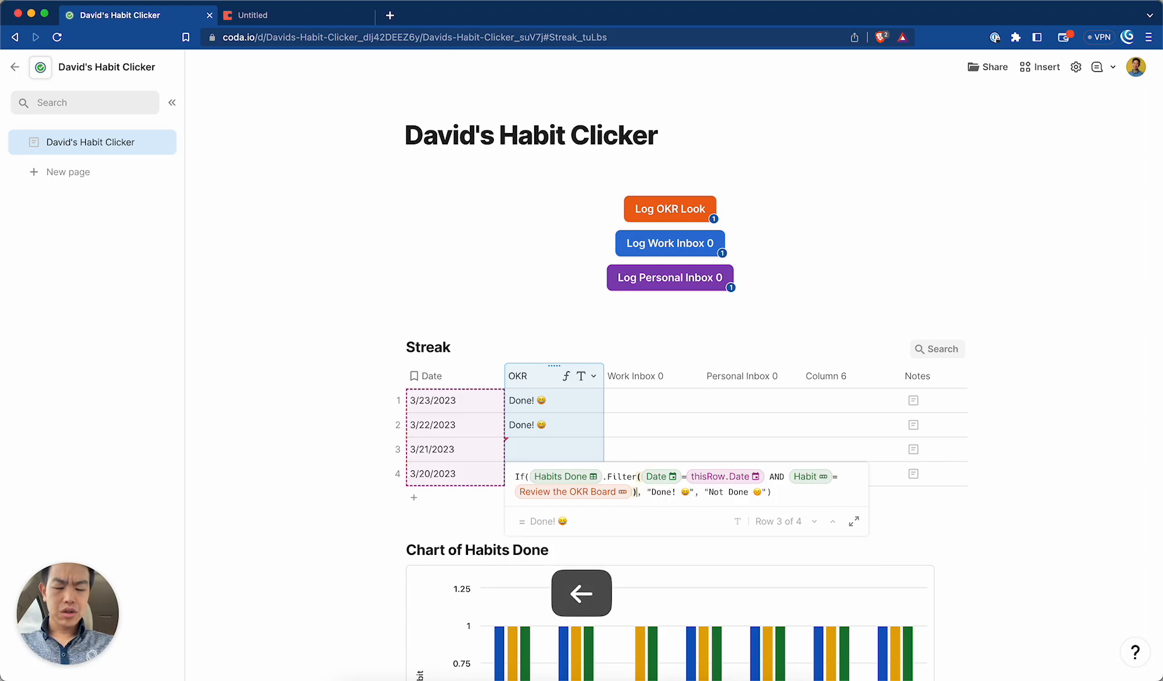
pyautogui.write('.Habit')
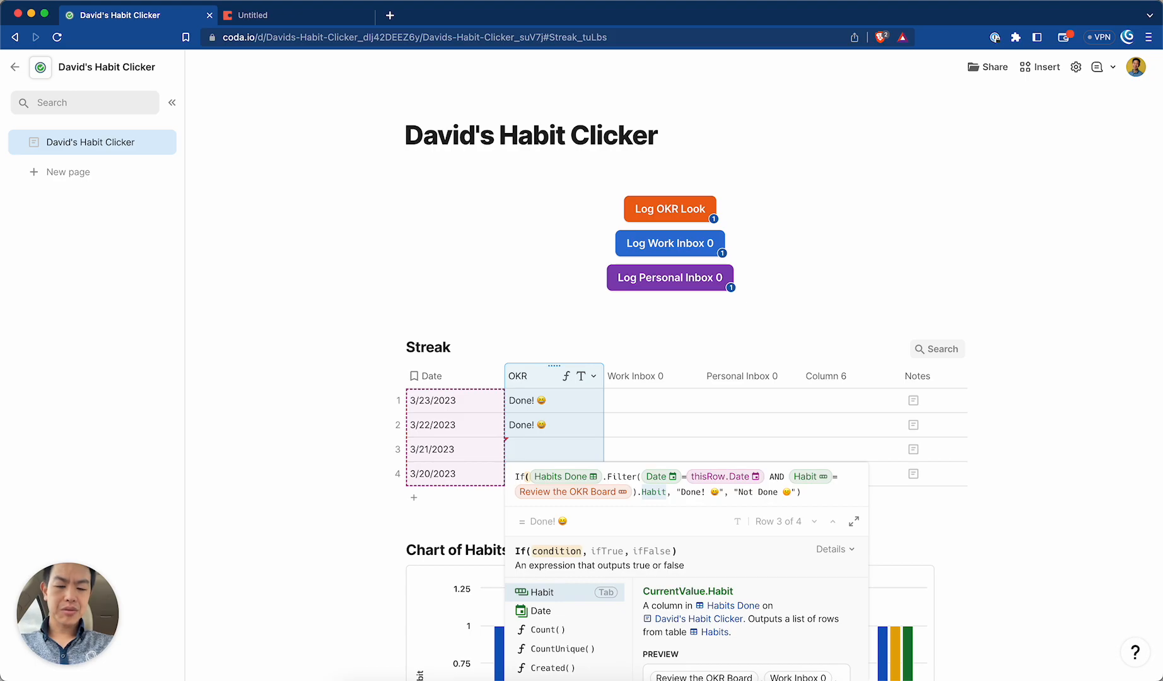
pyautogui.press('BackSpace')
pyautogui.hotkey('shift', 'Up')
pyautogui.hotkey('shift', 'Left')
pyautogui.hotkey('shift', 'Left')
pyautogui.hotkey('shift', 'Left')
pyautogui.hotkey('shift', 'Left')
pyautogui.hotkey('shift', 'Left')
pyautogui.hotkey('shift', 'Left')
pyautogui.hotkey('shift', 'Left')
pyautogui.hotkey('shift', 'Left')
pyautogui.hotkey('shift', 'Left')
pyautogui.hotkey('shift', 'Right')
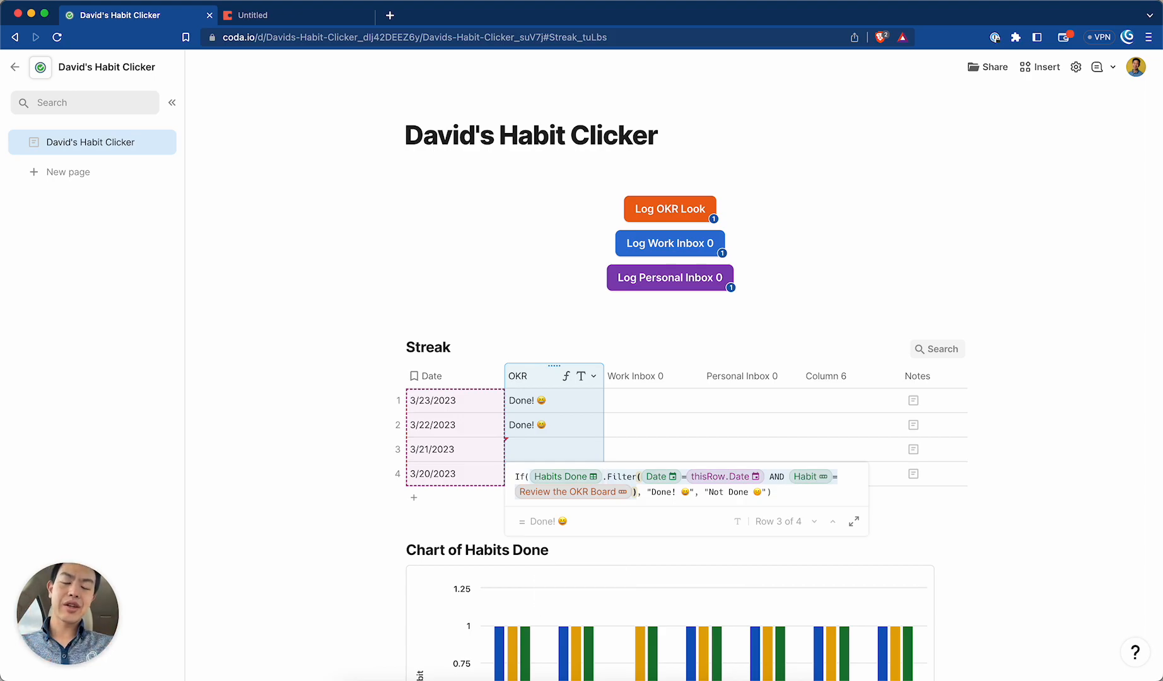
pyautogui.press('Right')
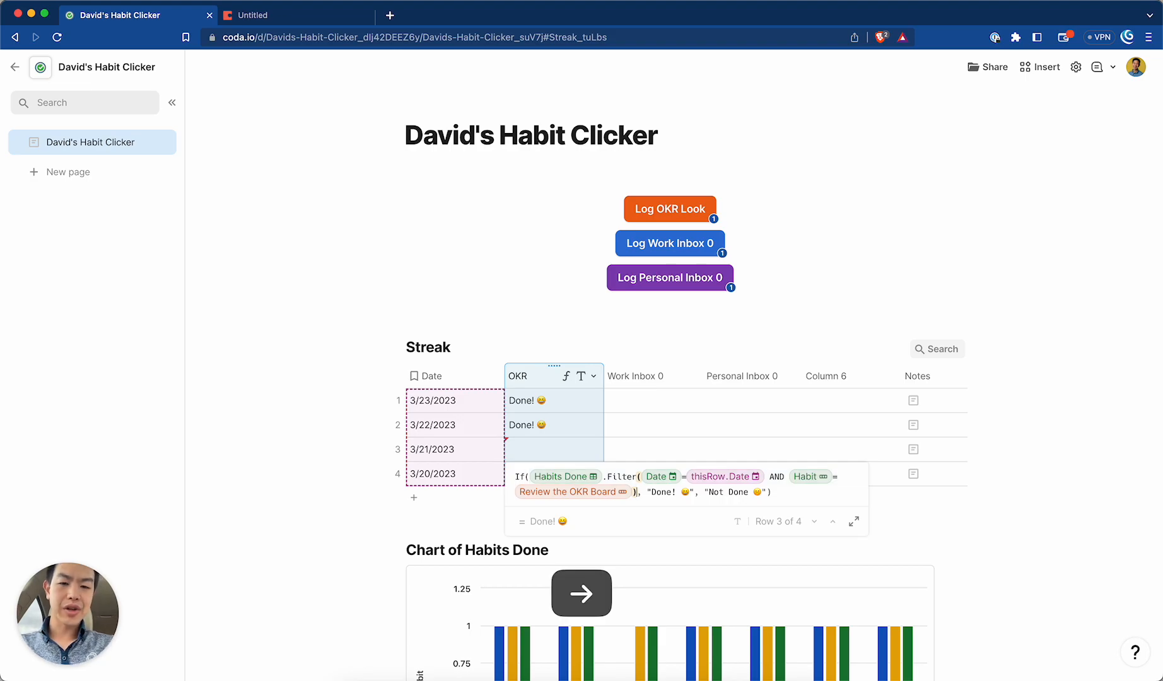
# Append .count() > 0 to the Habits Done filter in the If condition and save the OKR formula
pyautogui.write('.count(')
pyautogui.press('shift')
pyautogui.write(')')
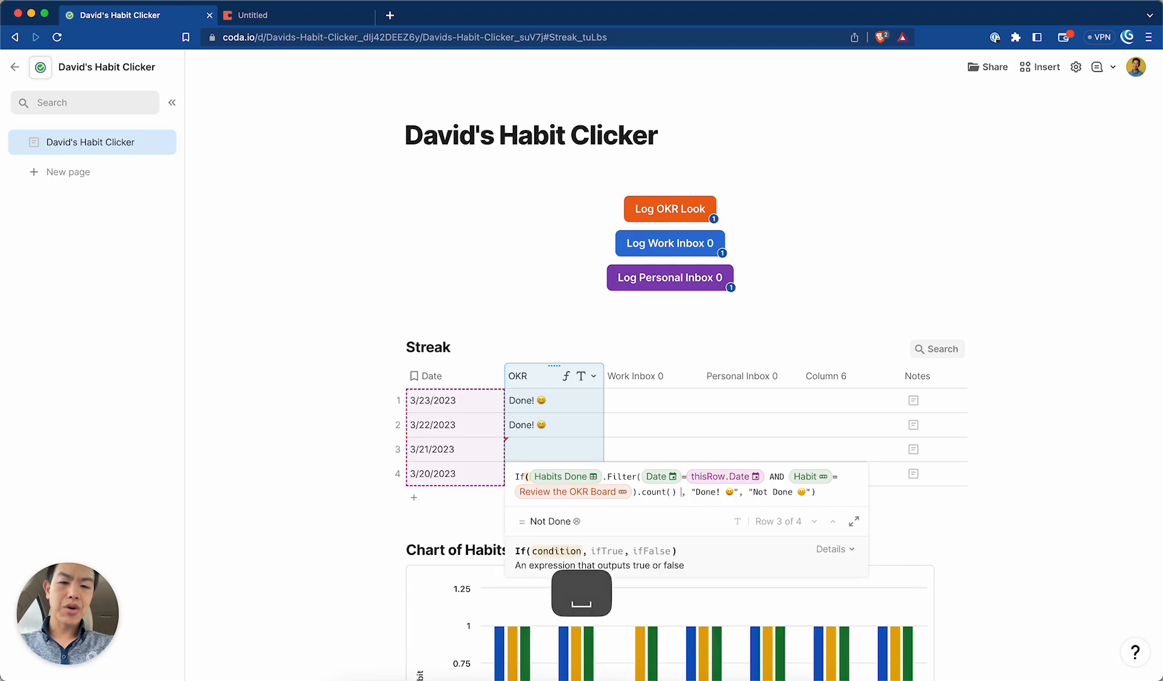
pyautogui.write(' > 0')
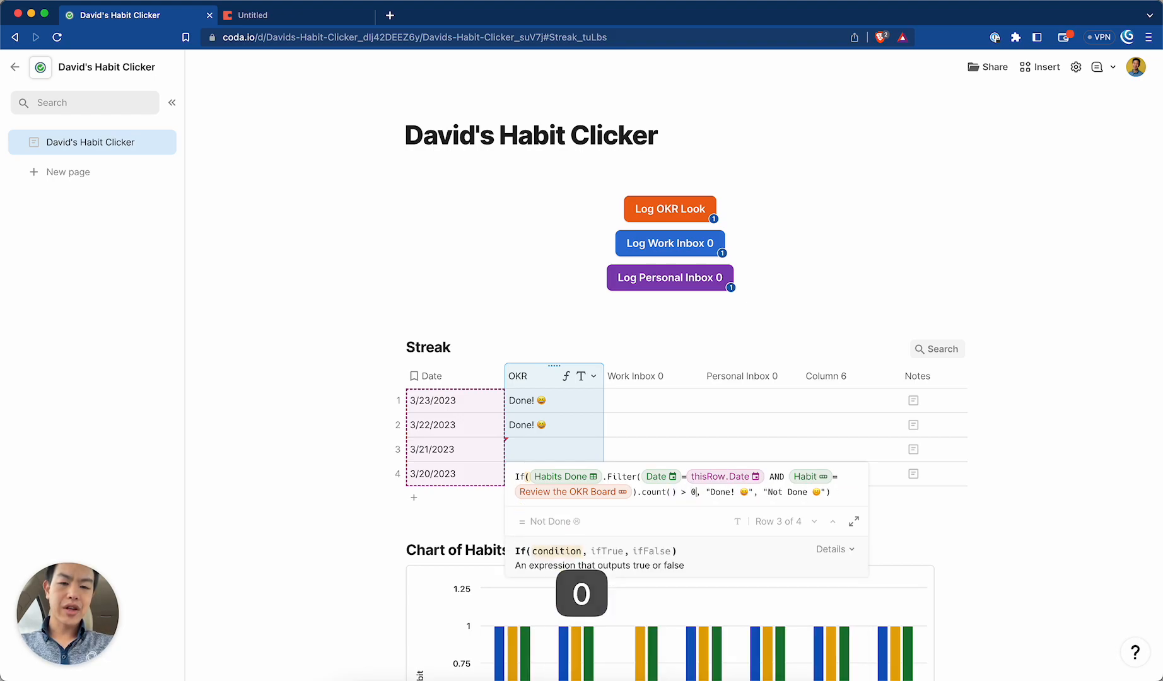
pyautogui.press('Right')
pyautogui.press('Right')
pyautogui.press('Right')
pyautogui.press('Right')
pyautogui.press('Right')
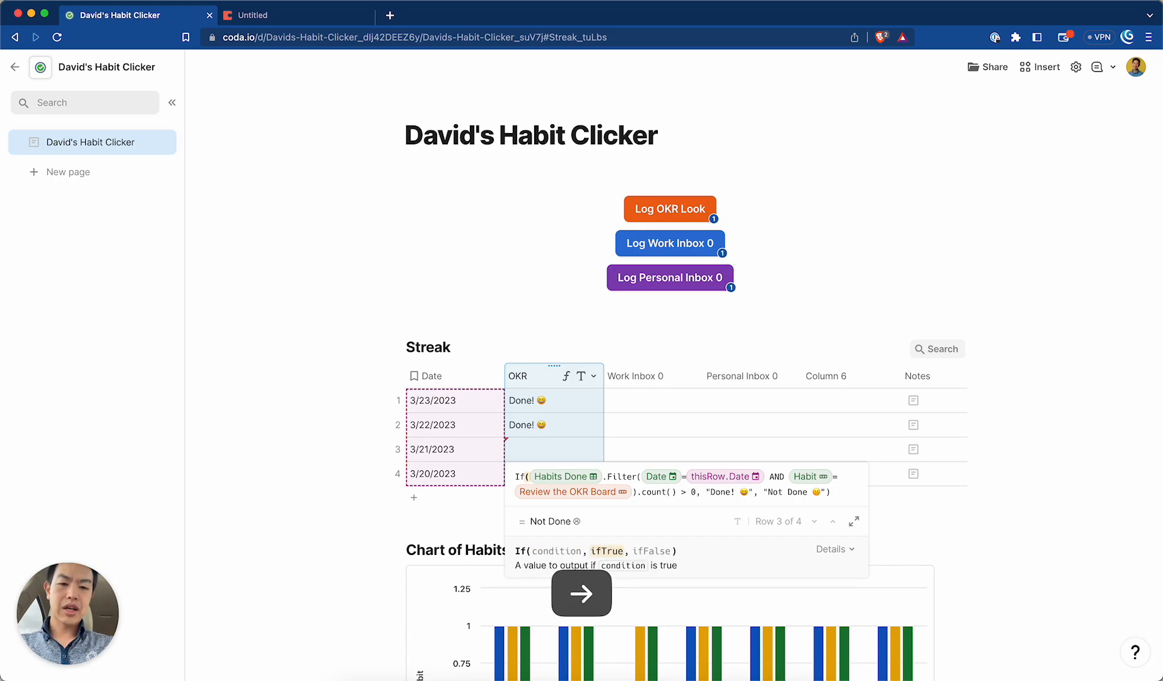
pyautogui.press('Right')
pyautogui.press('Right')
pyautogui.press('Right')
pyautogui.press('Right')
pyautogui.press('Right')
pyautogui.press('Right')
pyautogui.press('Right')
pyautogui.press('Right')
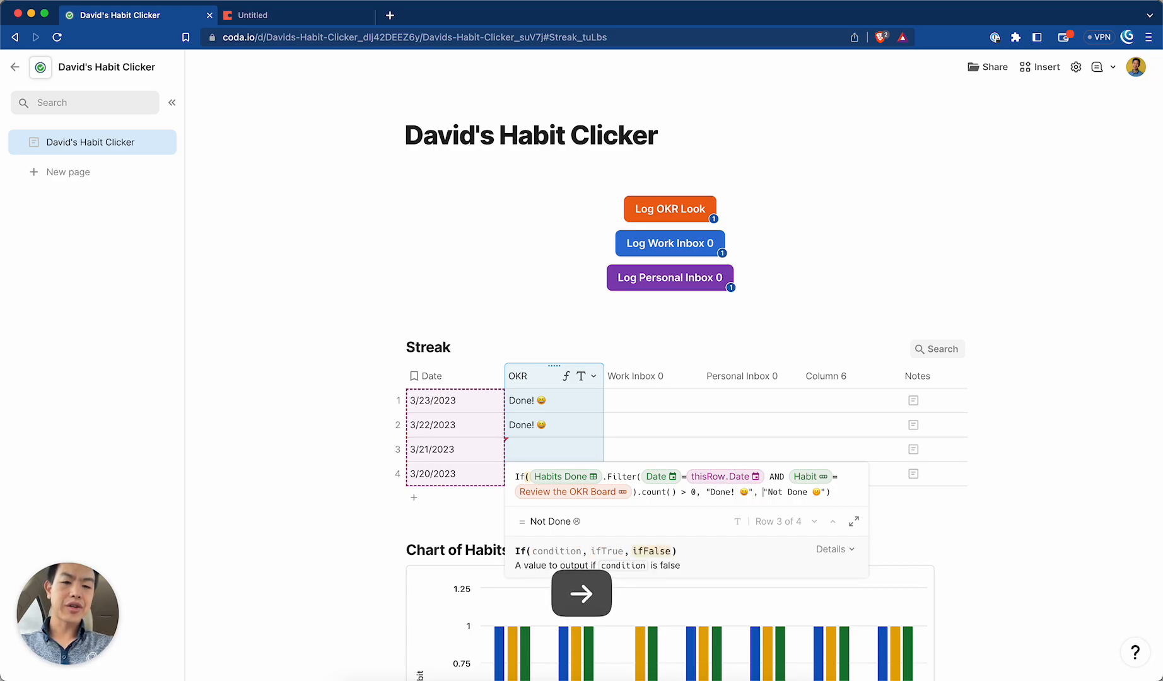
pyautogui.press('Return')
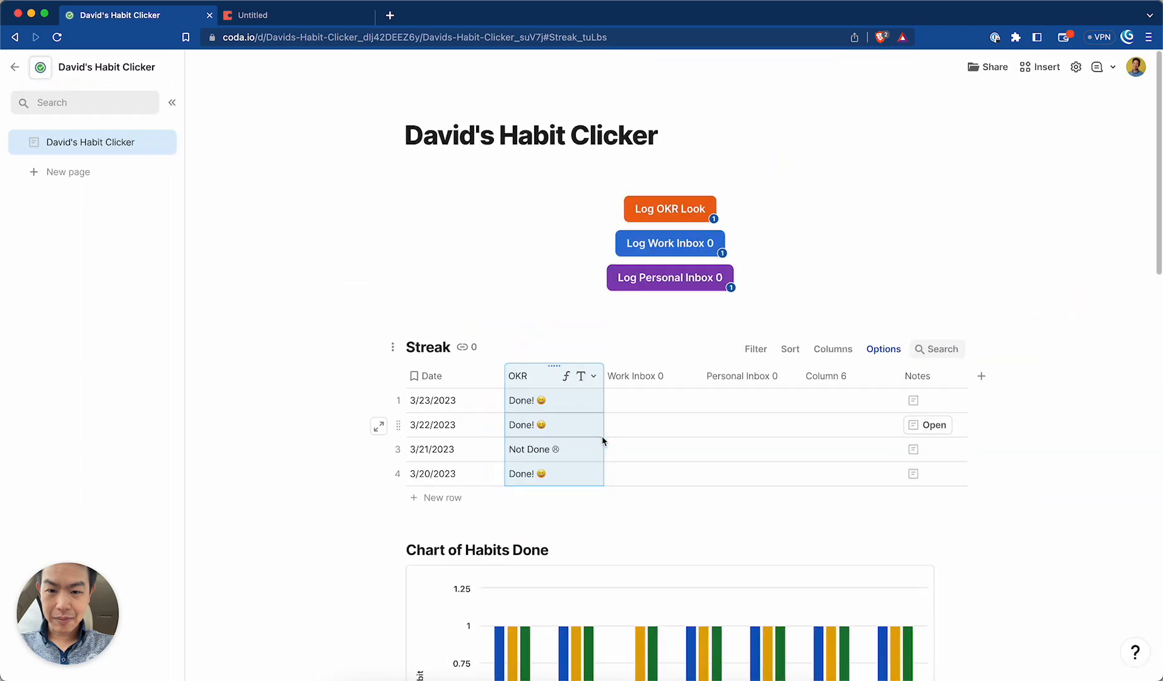
pyautogui.click(628, 410)
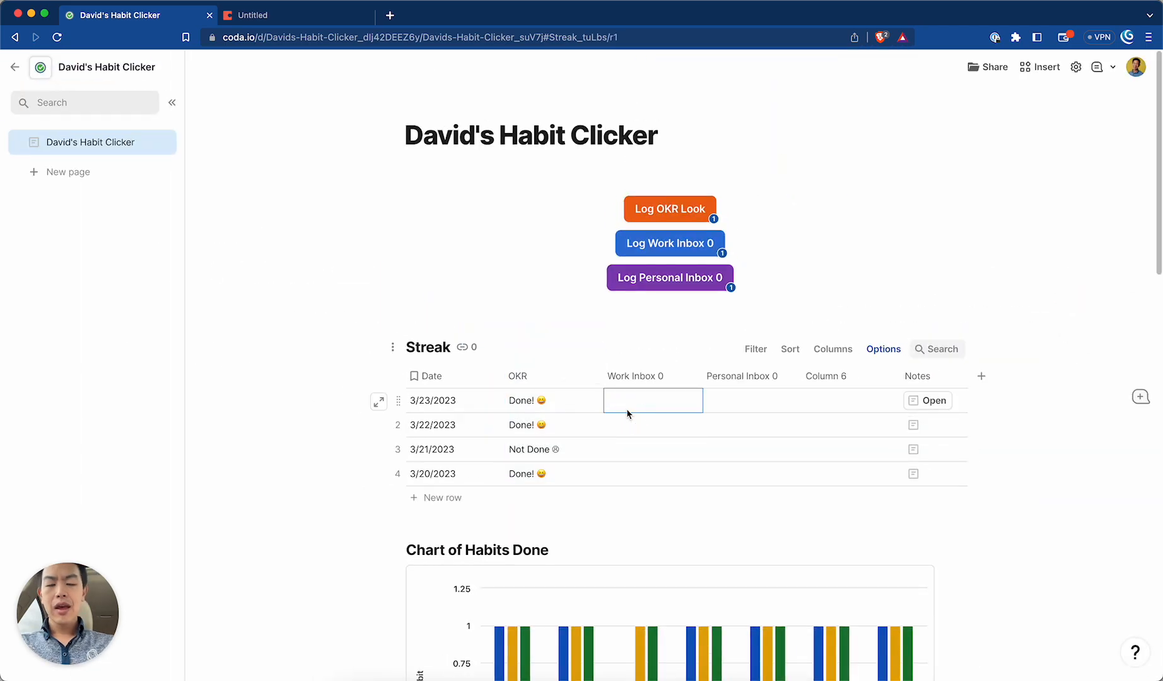
pyautogui.press('Up')
pyautogui.press('Down')
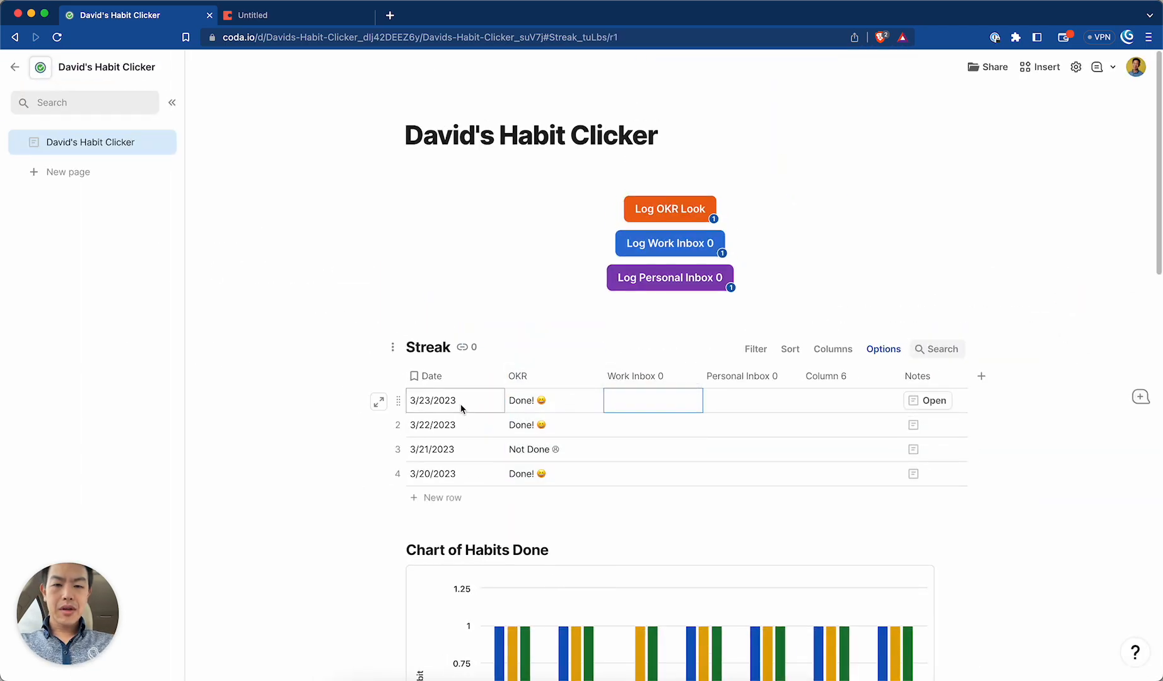
# Open the Streak table's OKR column formula, copy it in full, and close the formula editor
pyautogui.click(561, 410)
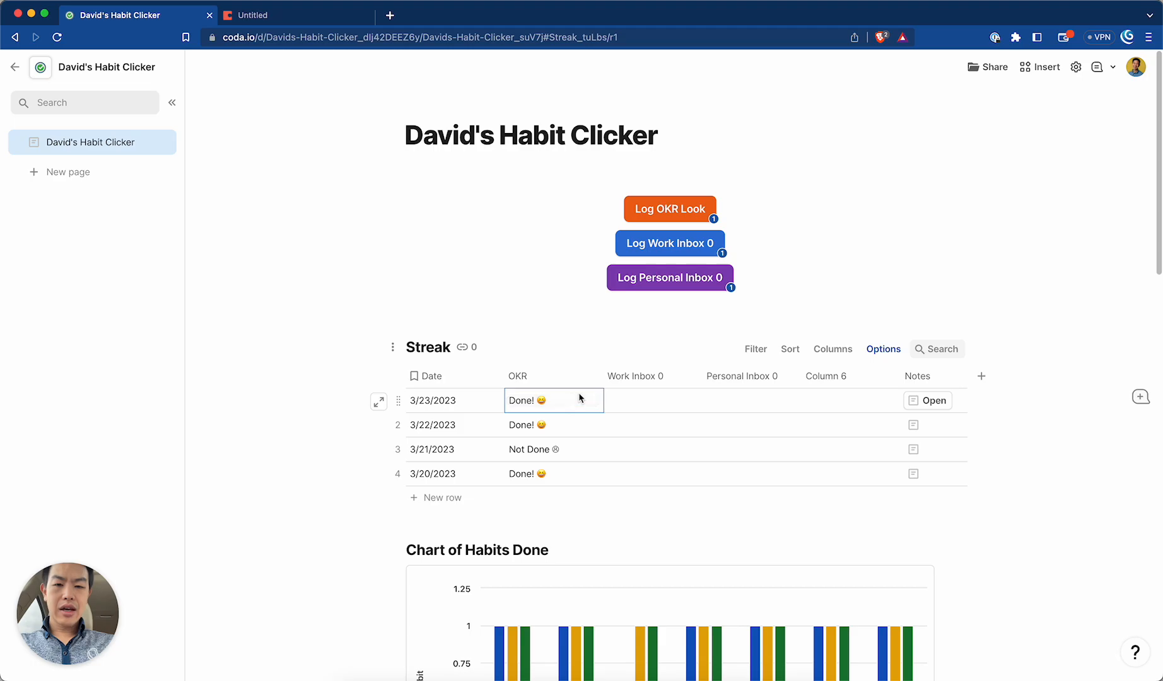
pyautogui.click(580, 399)
pyautogui.scroll(-1, 580, 394)
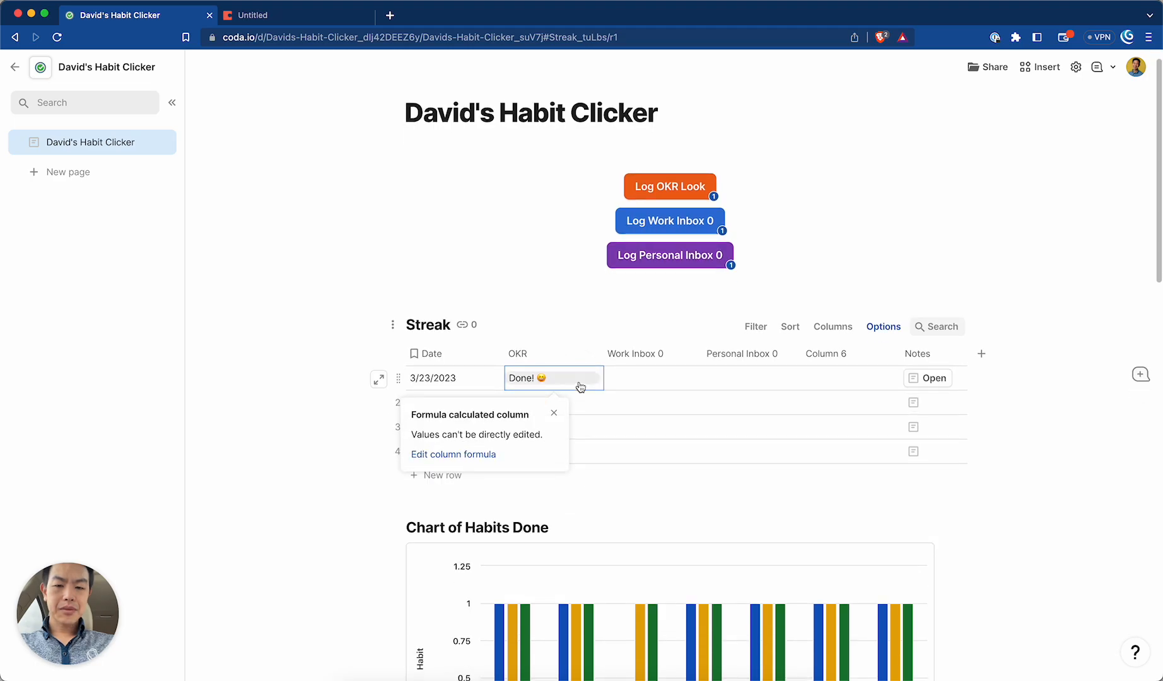
pyautogui.click(592, 356)
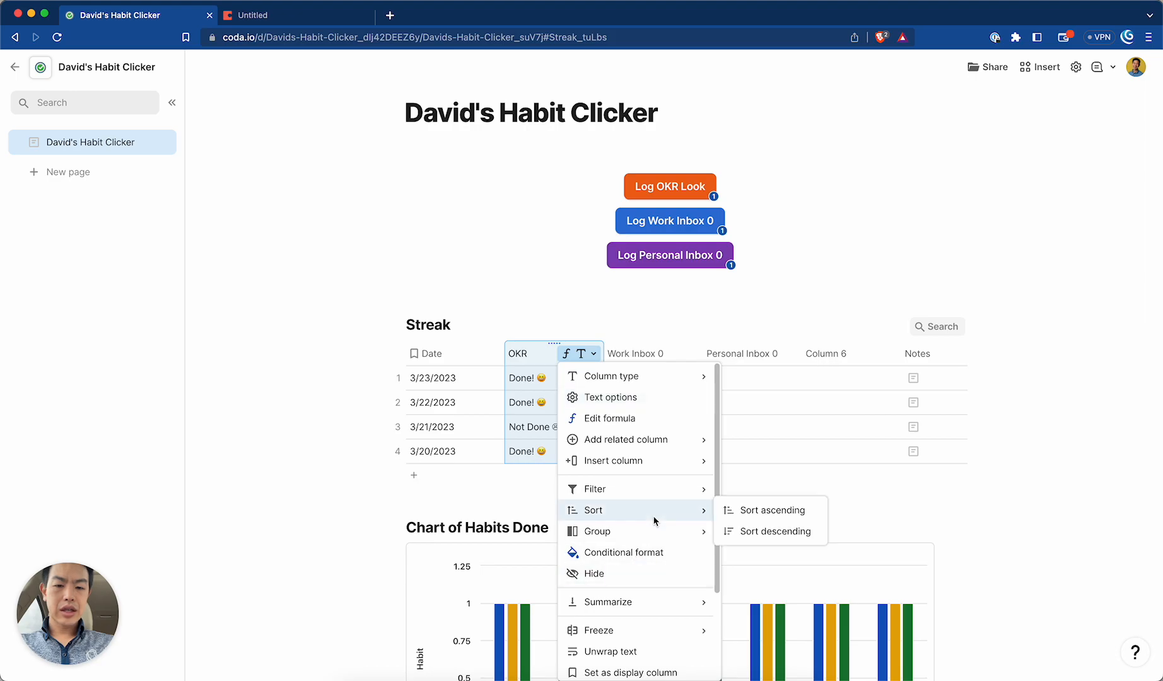
pyautogui.click(645, 414)
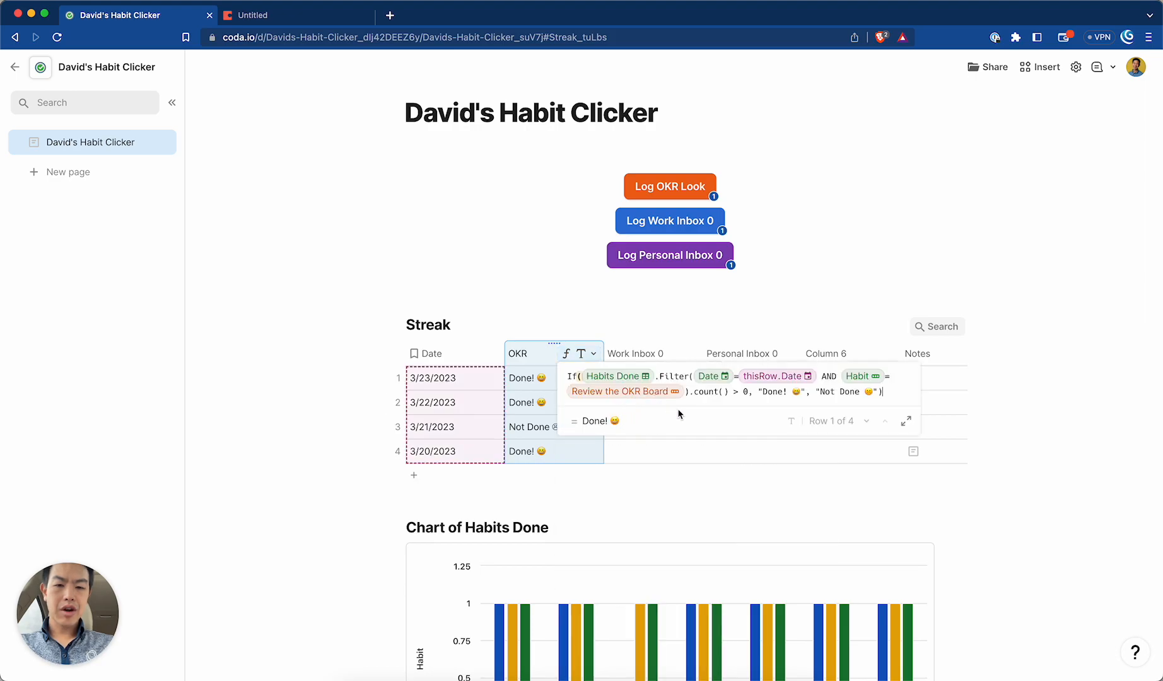
pyautogui.press('super+a')
pyautogui.press('super+c')
pyautogui.click(556, 396)
pyautogui.click(656, 388)
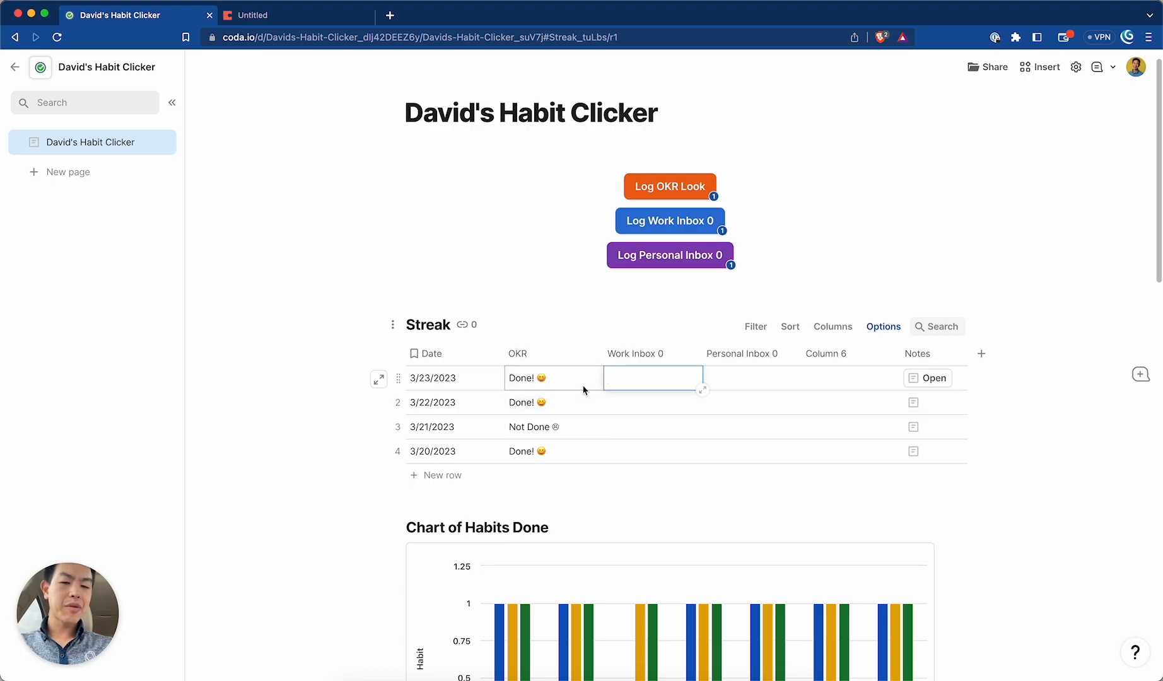
# Insert a canvas formula on a new line above the Streak table and name it message when done
pyautogui.click(528, 296)
pyautogui.click(527, 294)
pyautogui.press('Return')
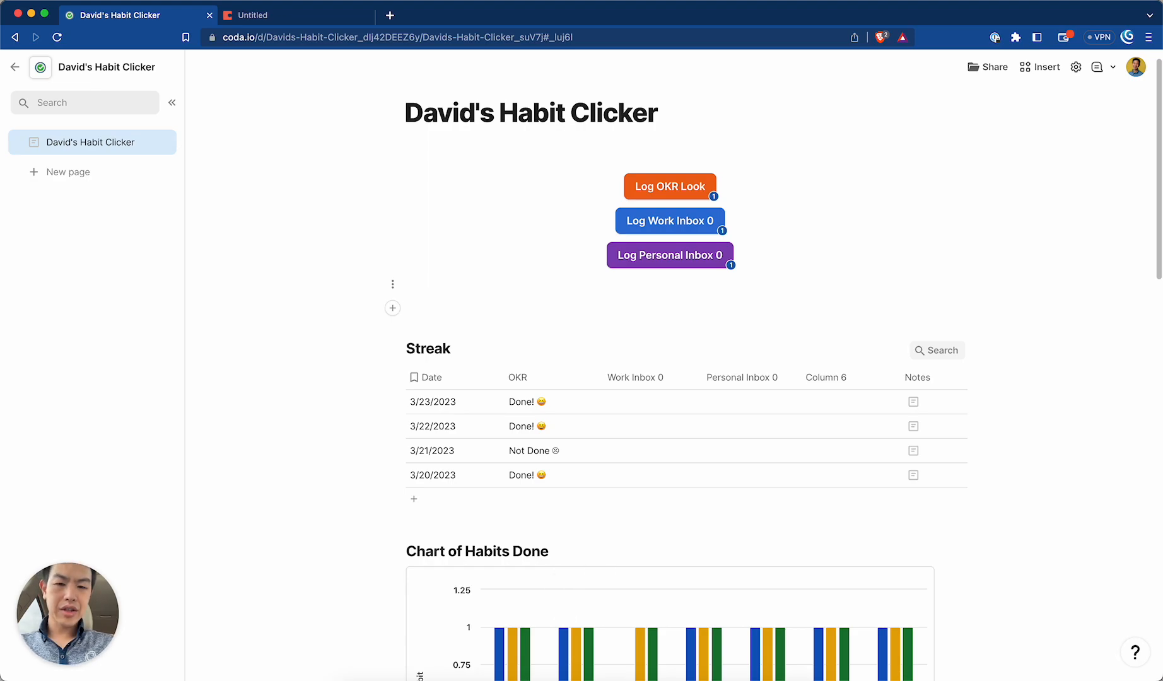
pyautogui.write('/')
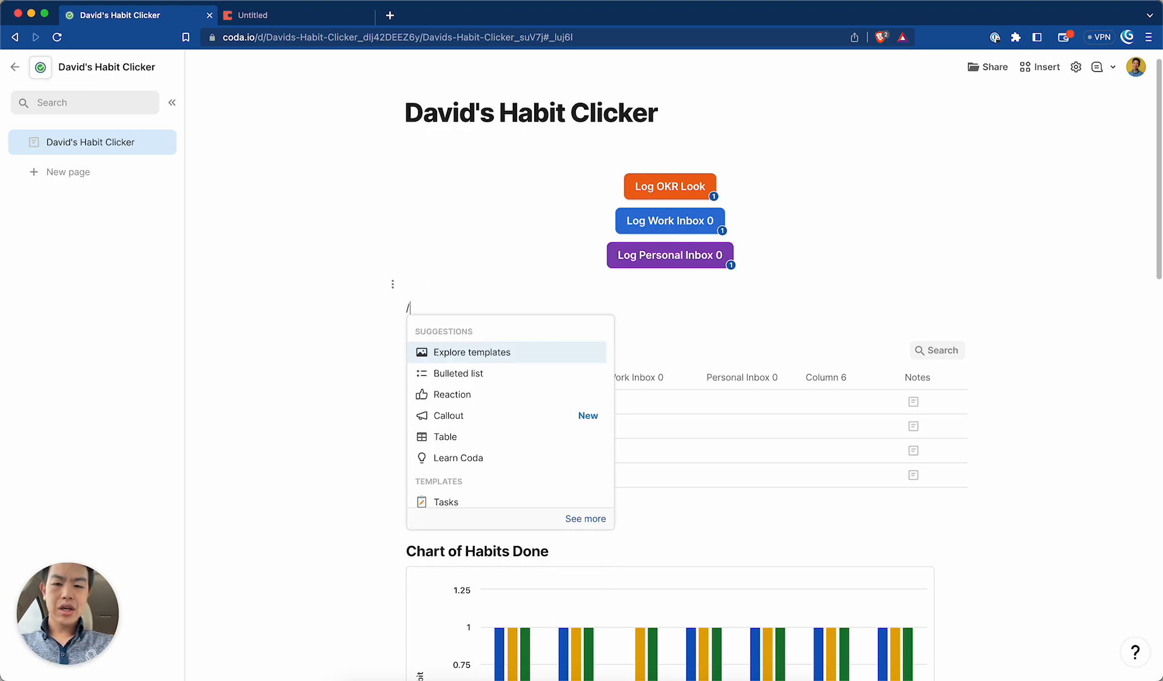
pyautogui.press('BackSpace')
pyautogui.write('=')
pyautogui.click(523, 328)
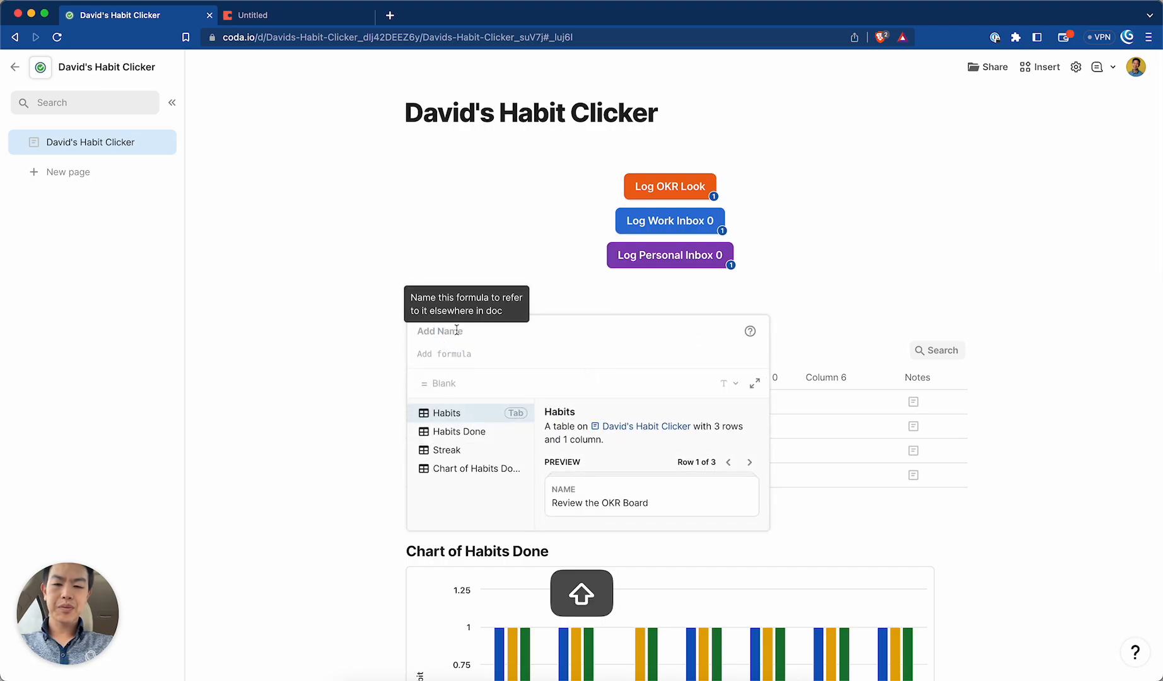
pyautogui.write('F')
pyautogui.hotkey('shift', 'BackSpace')
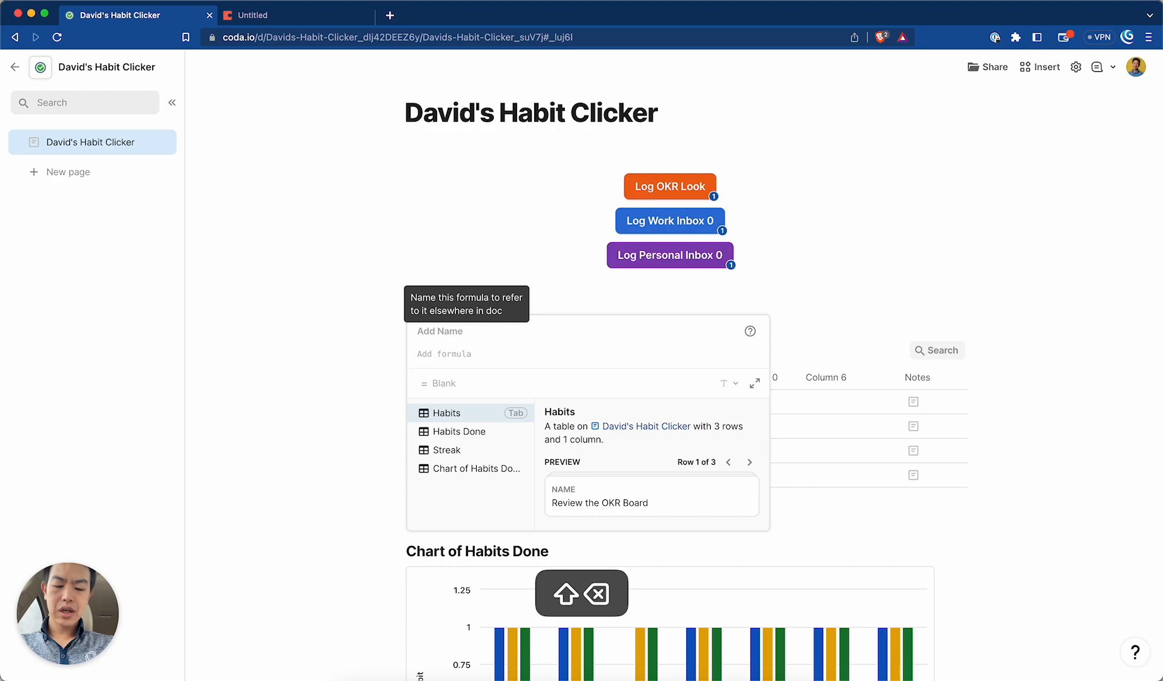
pyautogui.write('mess')
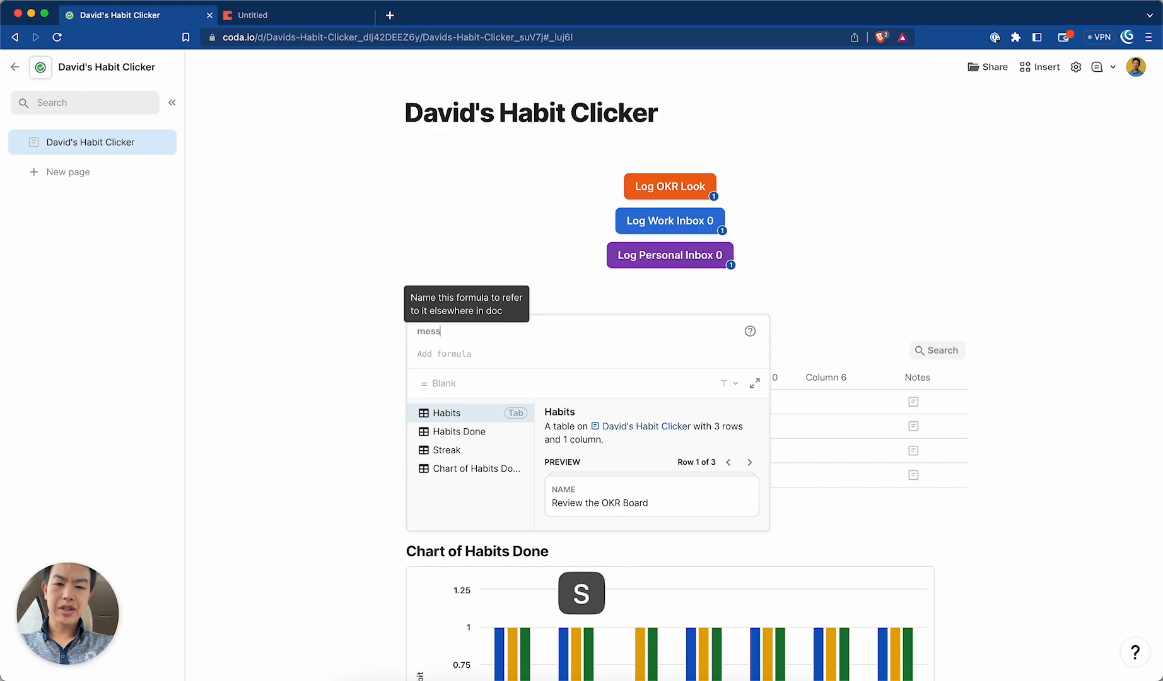
pyautogui.write('age when done')
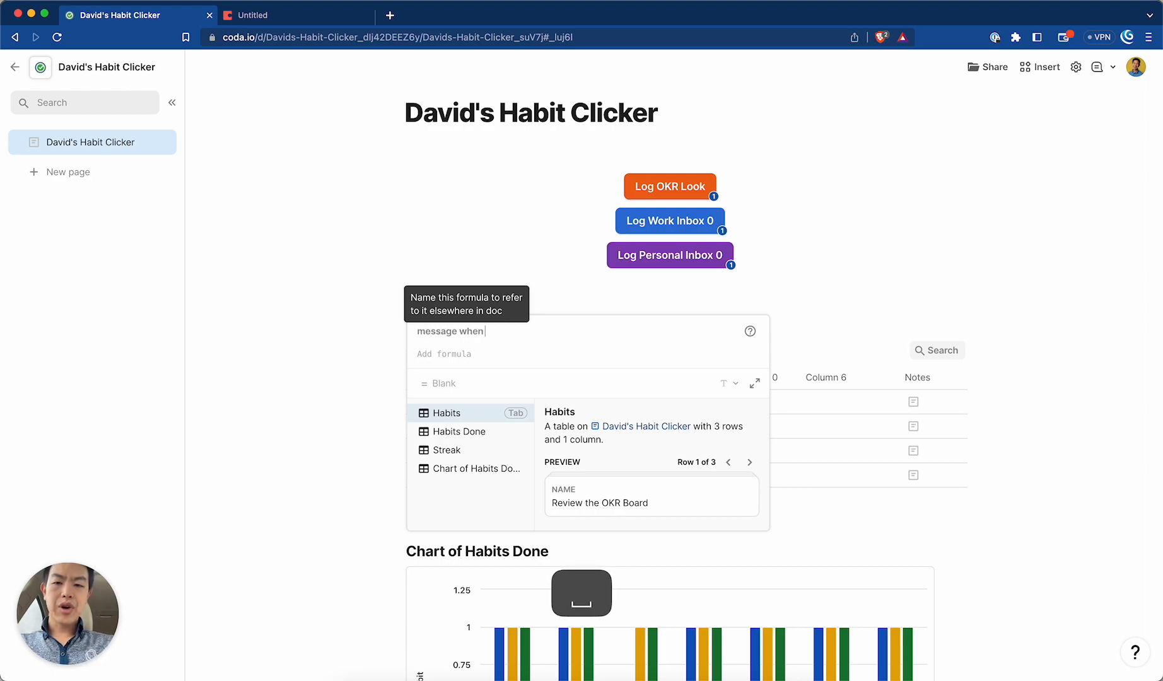
# Paste the copied OKR formula into message when done and trim it to only the "Done! 😄" text
pyautogui.click(457, 353)
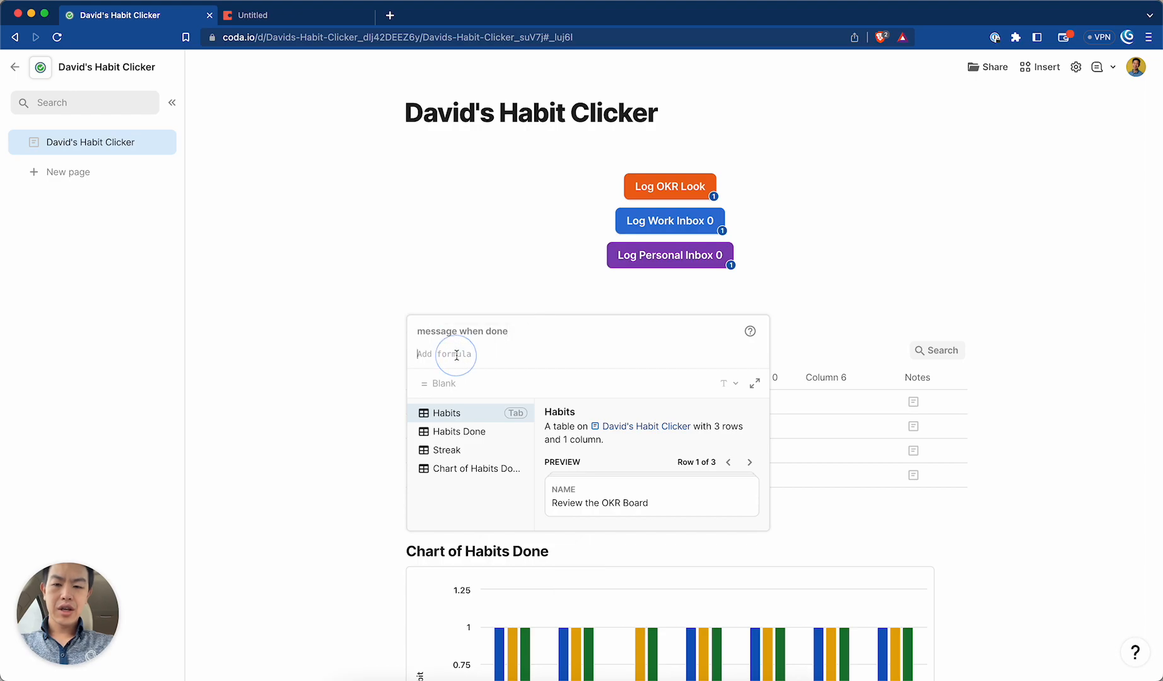
pyautogui.press('super+v')
pyautogui.press('super+z')
pyautogui.press('super+v')
pyautogui.click(602, 376)
pyautogui.press('Up')
pyautogui.press('Right')
pyautogui.press('Down')
pyautogui.press('shift+super+Left')
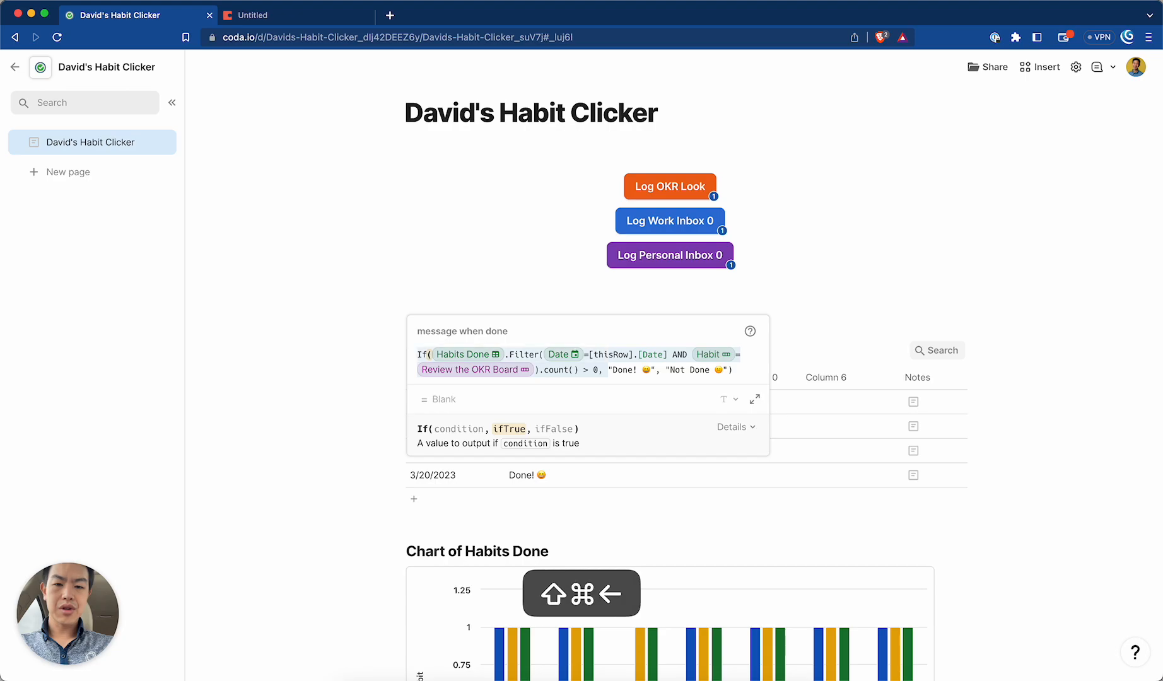
pyautogui.press('BackSpace')
pyautogui.press('shift+super+Right')
pyautogui.press('BackSpace')
pyautogui.press('Return')
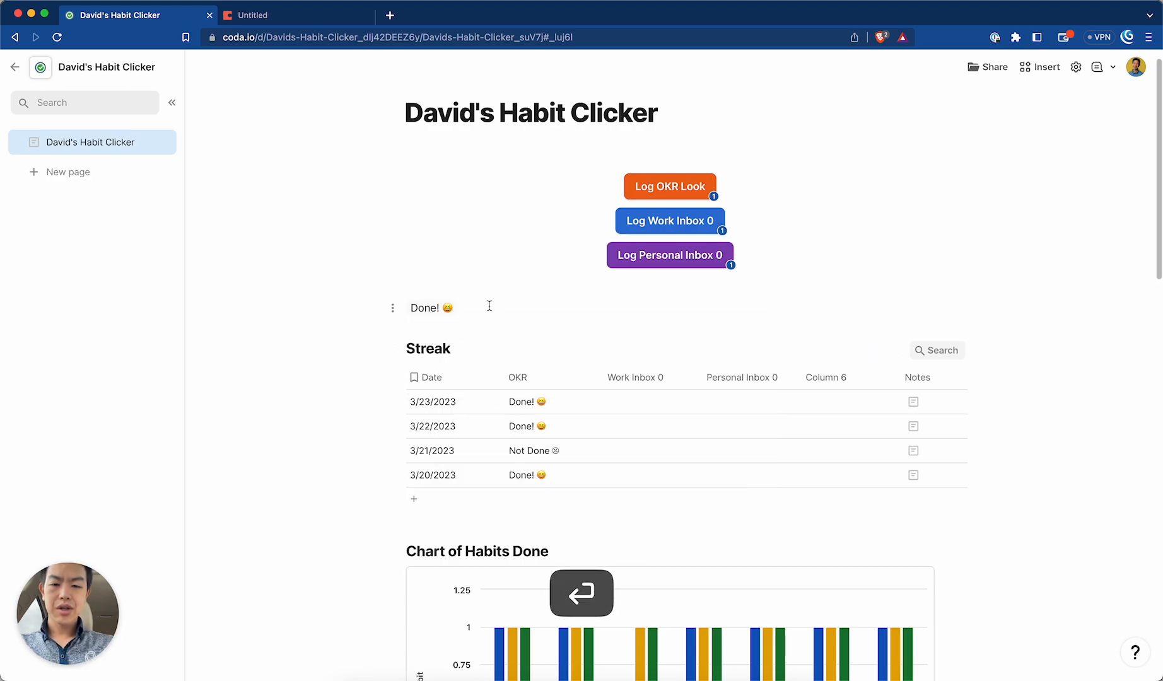
# Insert a second canvas formula on the line below and name it message when not done
pyautogui.press('Return')
pyautogui.write('/')
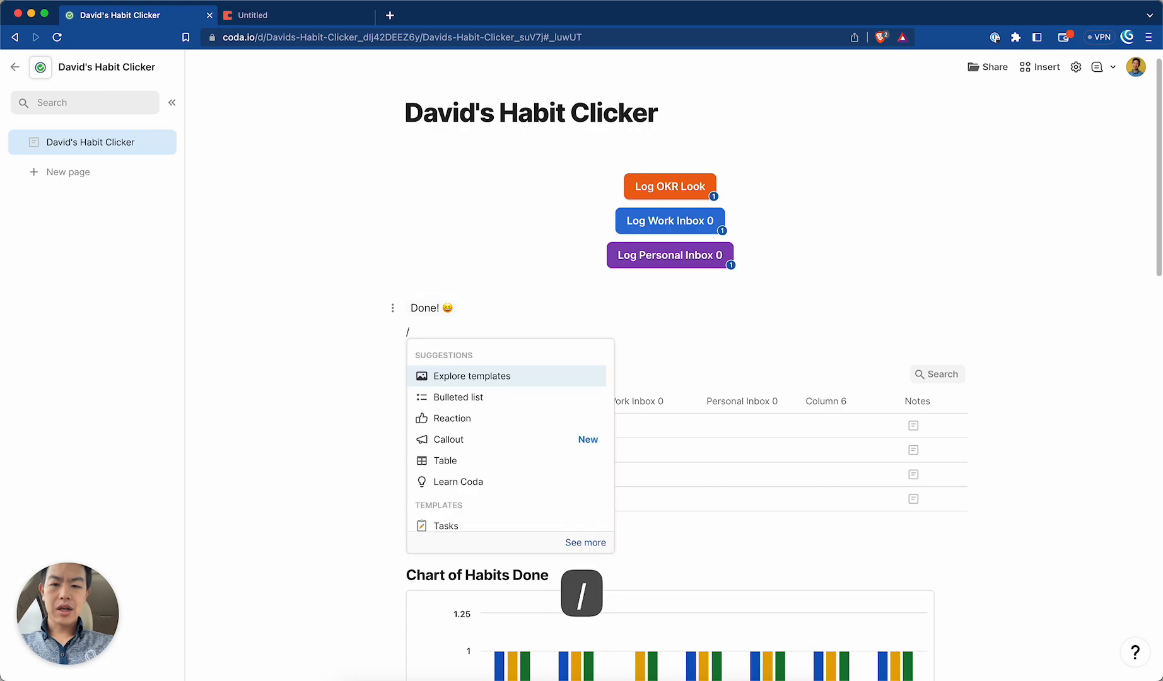
pyautogui.press('BackSpace')
pyautogui.write('=')
pyautogui.click(420, 355)
pyautogui.write('message wh')
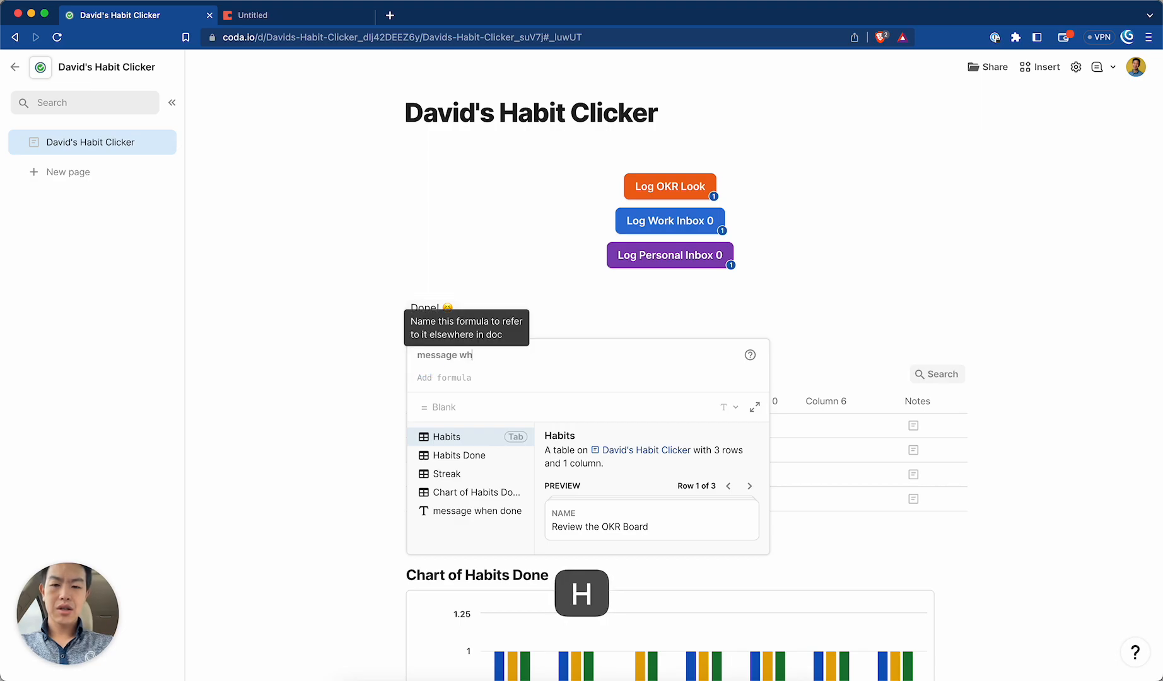
pyautogui.write('en not done')
# Paste the copied OKR formula into message when not done and trim it to only the "Not Done ☹" text
pyautogui.click(437, 379)
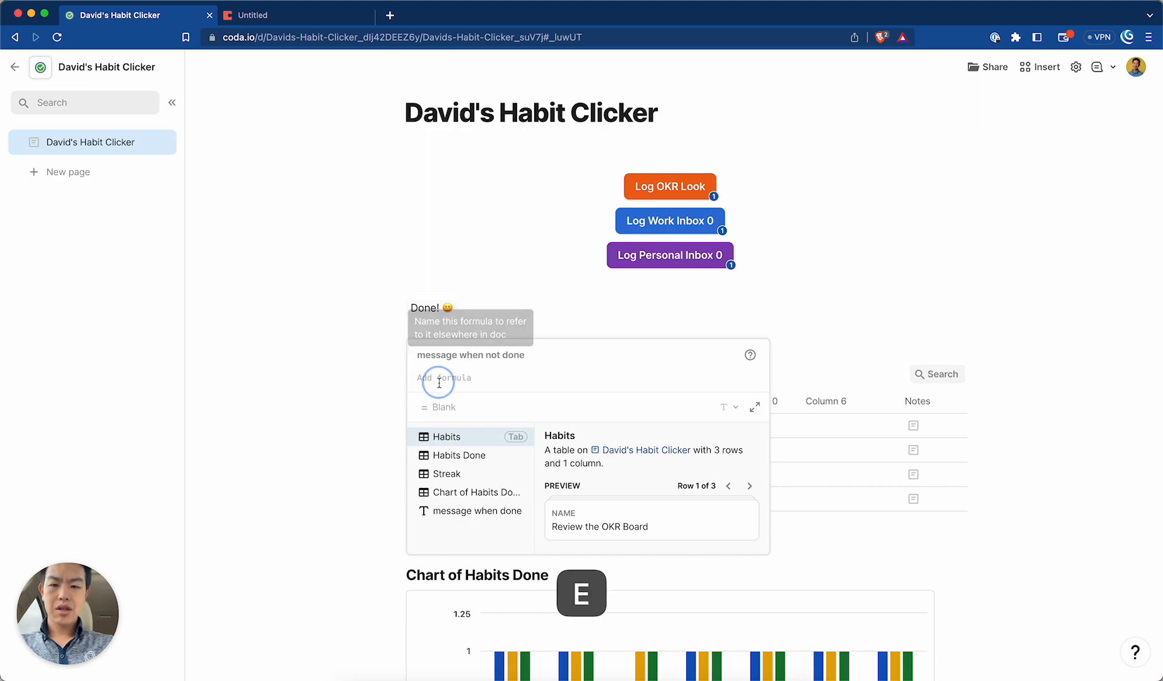
pyautogui.press('super+v')
pyautogui.click(656, 392)
pyautogui.press('Right')
pyautogui.press('super+shift+Left')
pyautogui.press('BackSpace')
pyautogui.press('Return')
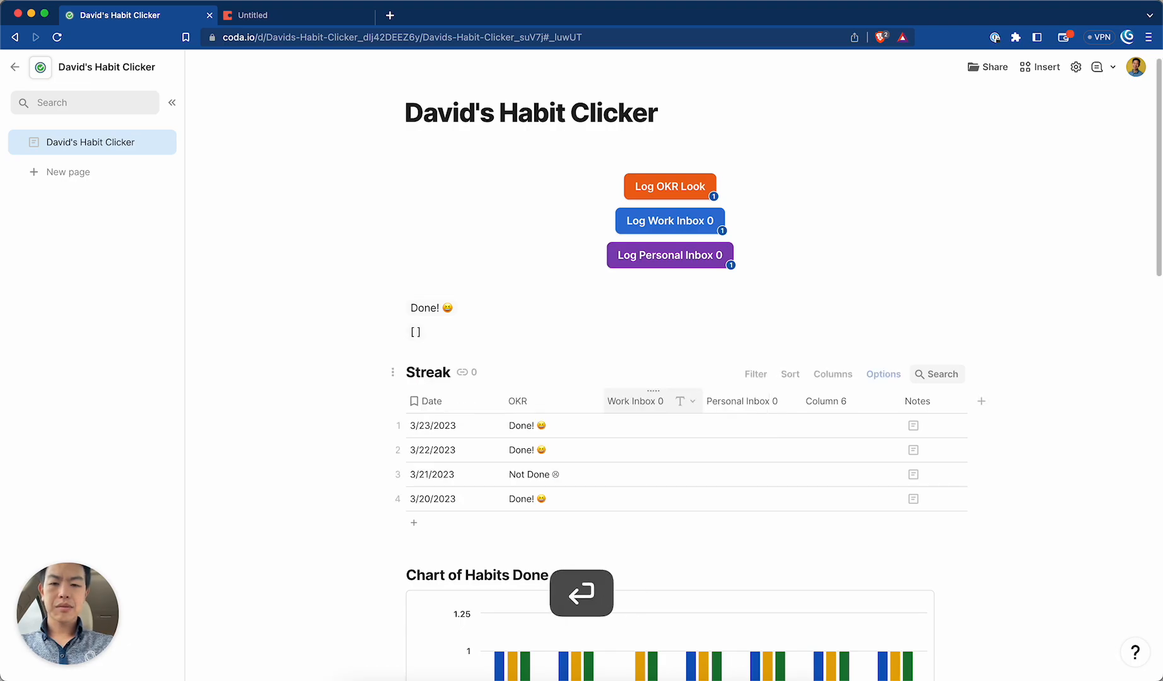
# Replace the "Done! 😄" text in the Streak table's OKR formula with a reference to message when done
pyautogui.click(573, 425)
pyautogui.click(573, 421)
pyautogui.press('=')
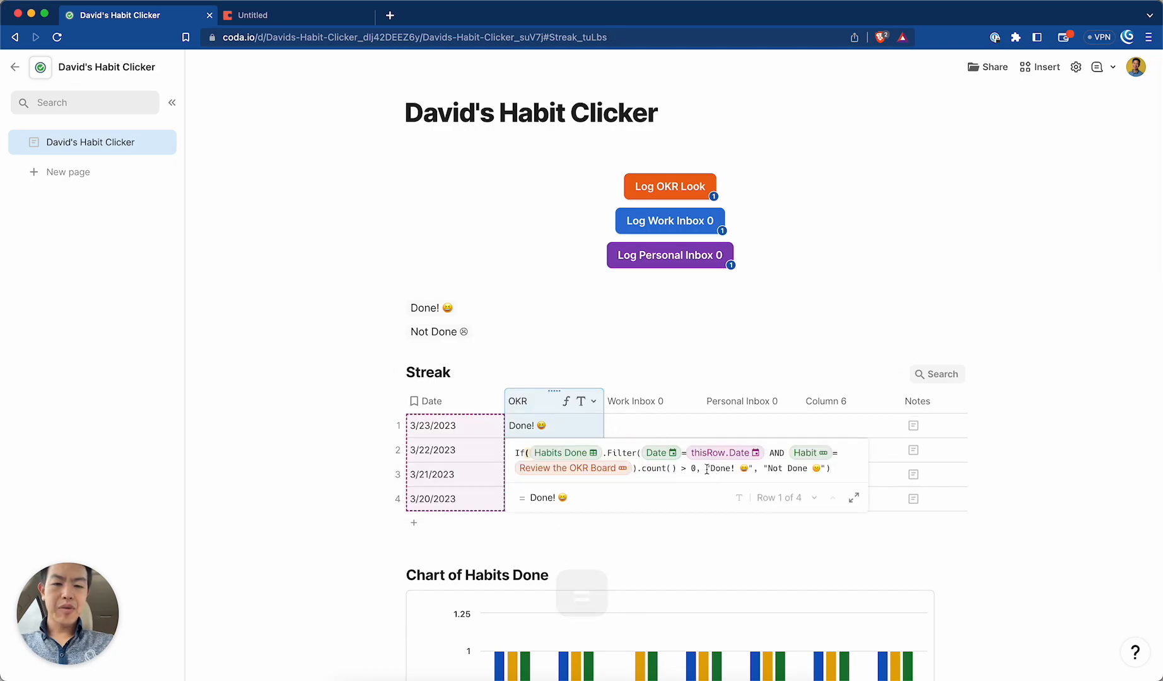
pyautogui.hotkey('shift', 'Right')
pyautogui.hotkey('shift', 'Right')
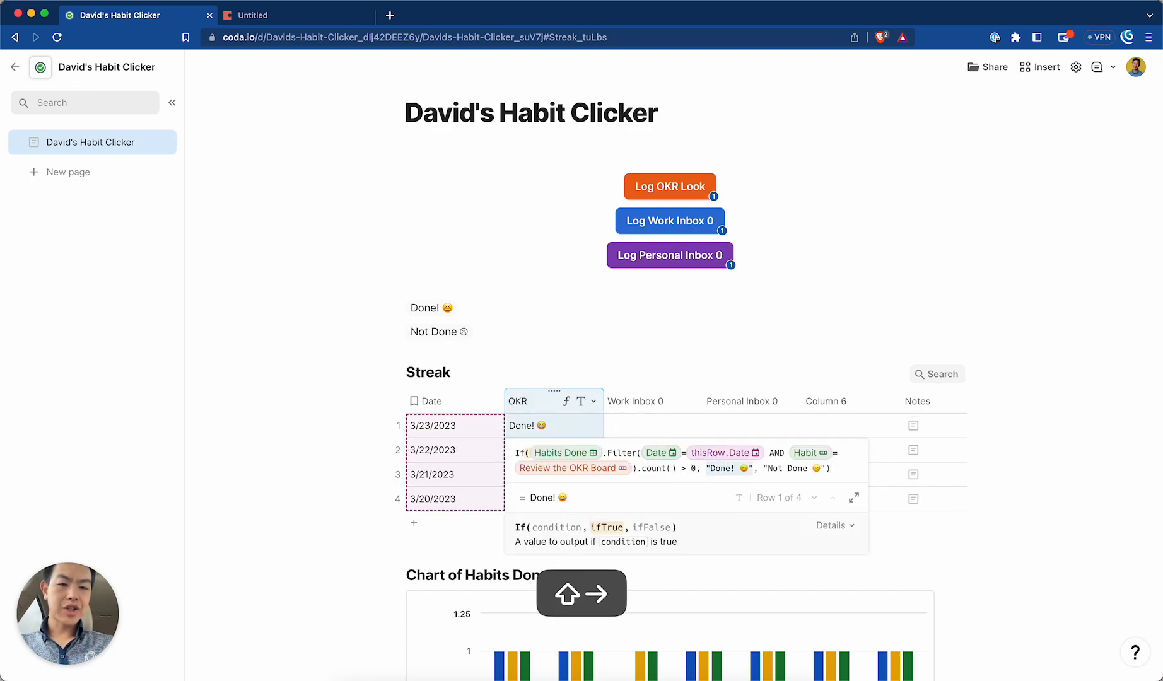
pyautogui.write('message when d')
pyautogui.press('Return')
# Replace the "Not Done" text in the OKR formula with a reference to message when not done and save the formula
pyautogui.press('Right')
pyautogui.hotkey('shift', 'Right')
pyautogui.hotkey('shift', 'Right')
pyautogui.hotkey('shift', 'Left')
pyautogui.press('BackSpace')
pyautogui.write('me')
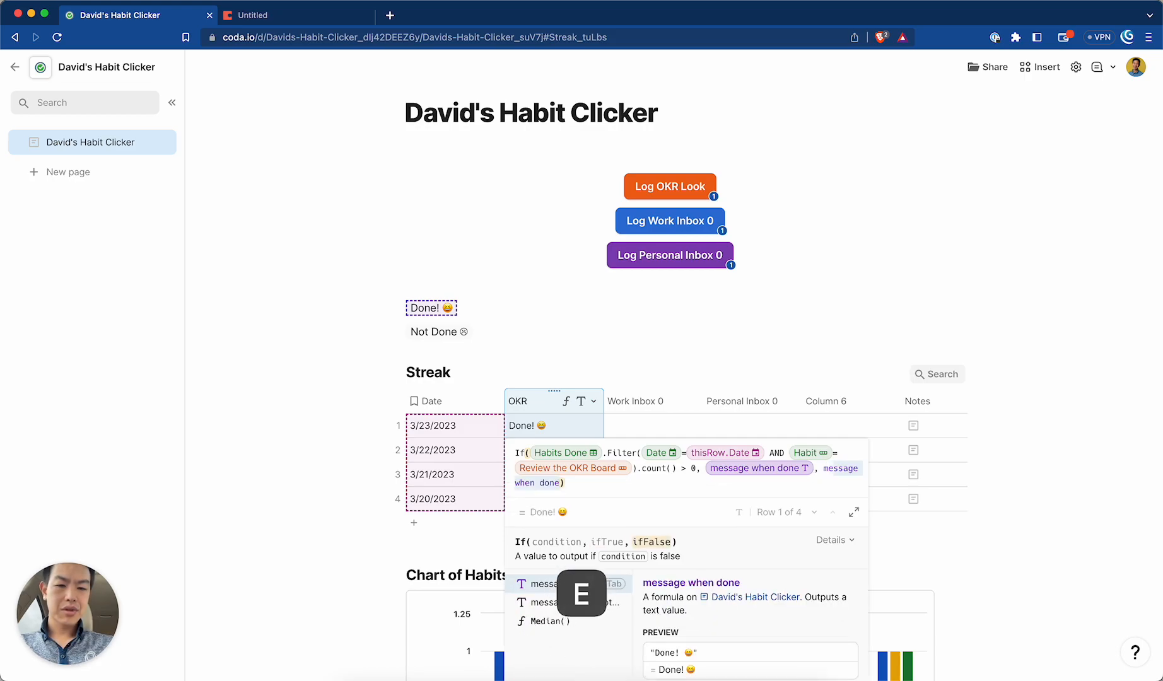
pyautogui.write('s')
pyautogui.press('Down')
pyautogui.press('Return')
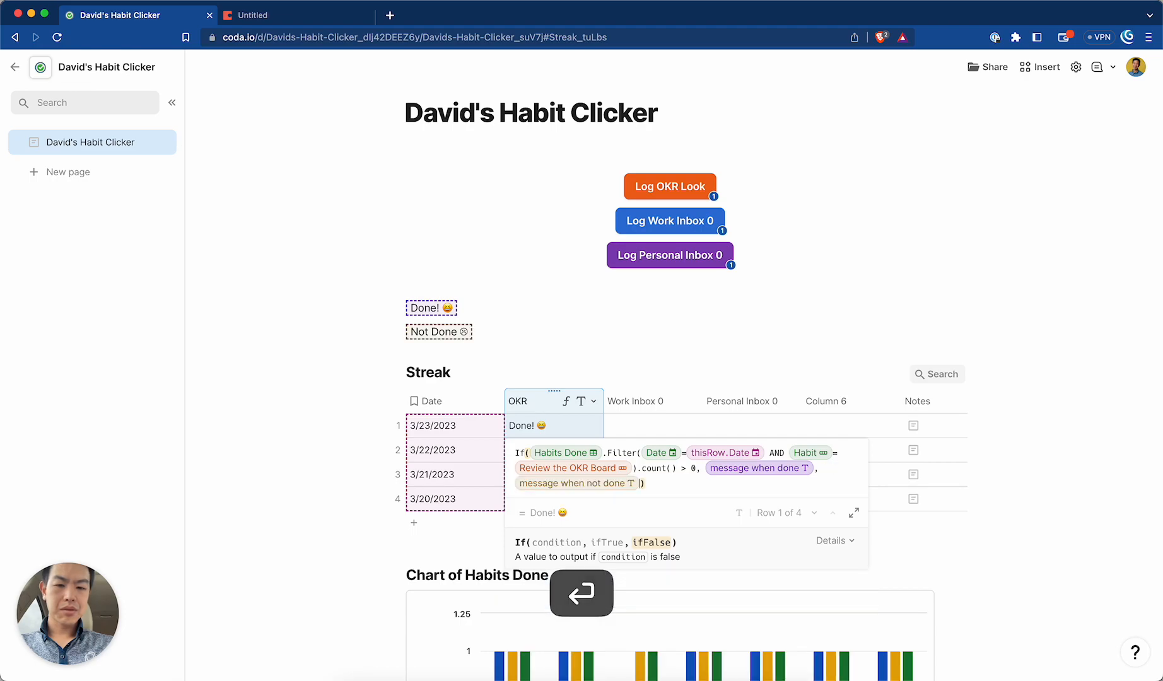
pyautogui.press('Right')
pyautogui.press('Return')
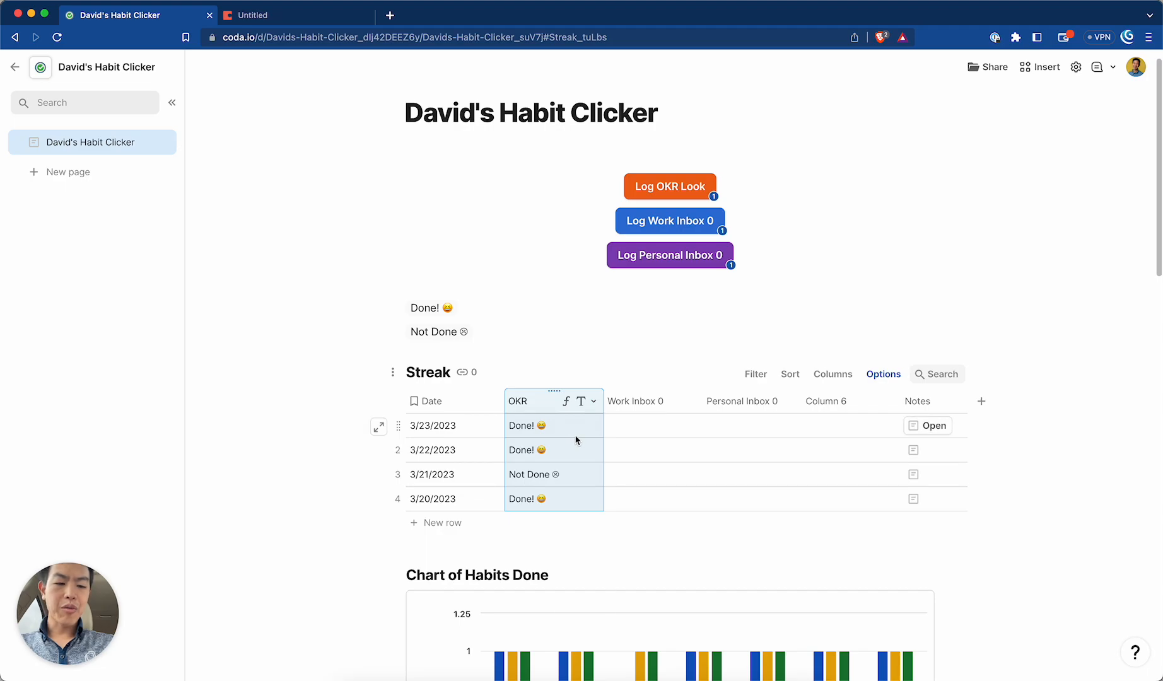
# Copy the entire OKR column formula and paste it as the column formula of Work Inbox 0
pyautogui.press('=')
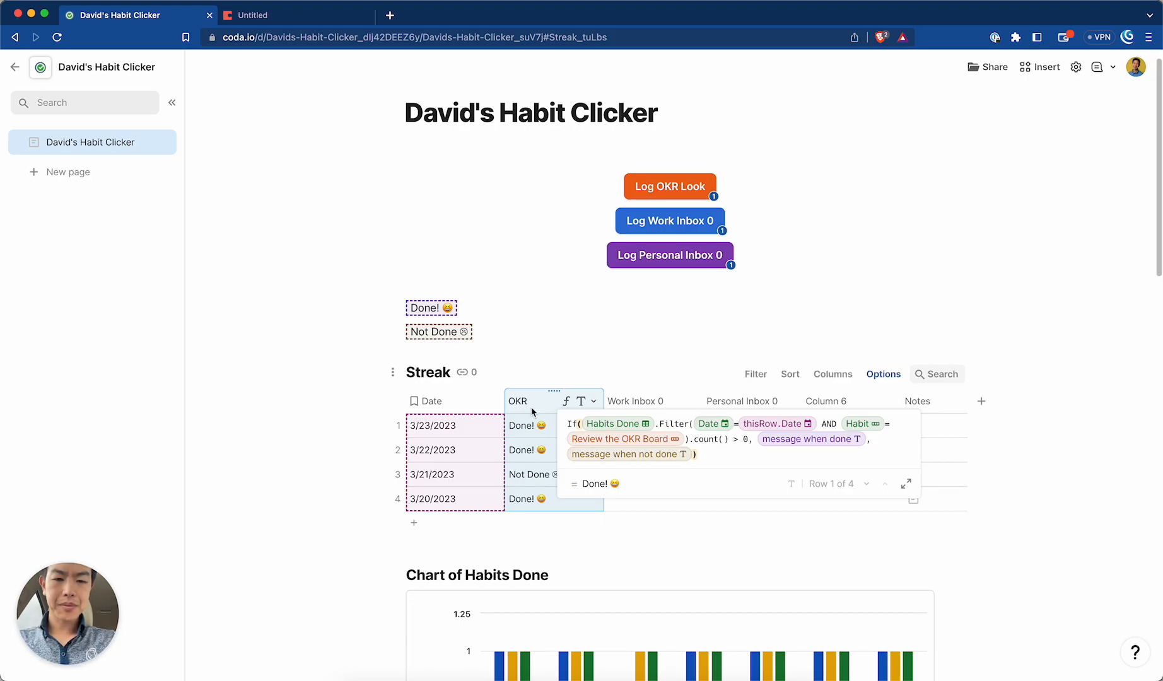
pyautogui.click(579, 416)
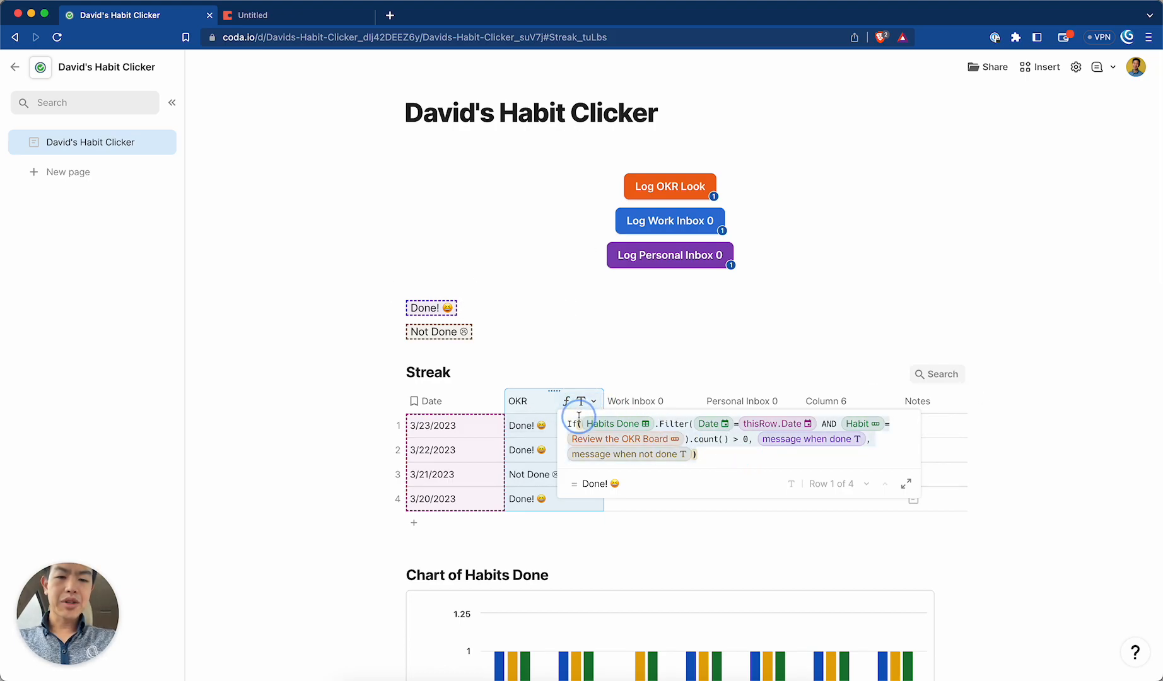
pyautogui.press('super+a')
pyautogui.press('super+c')
pyautogui.click(551, 440)
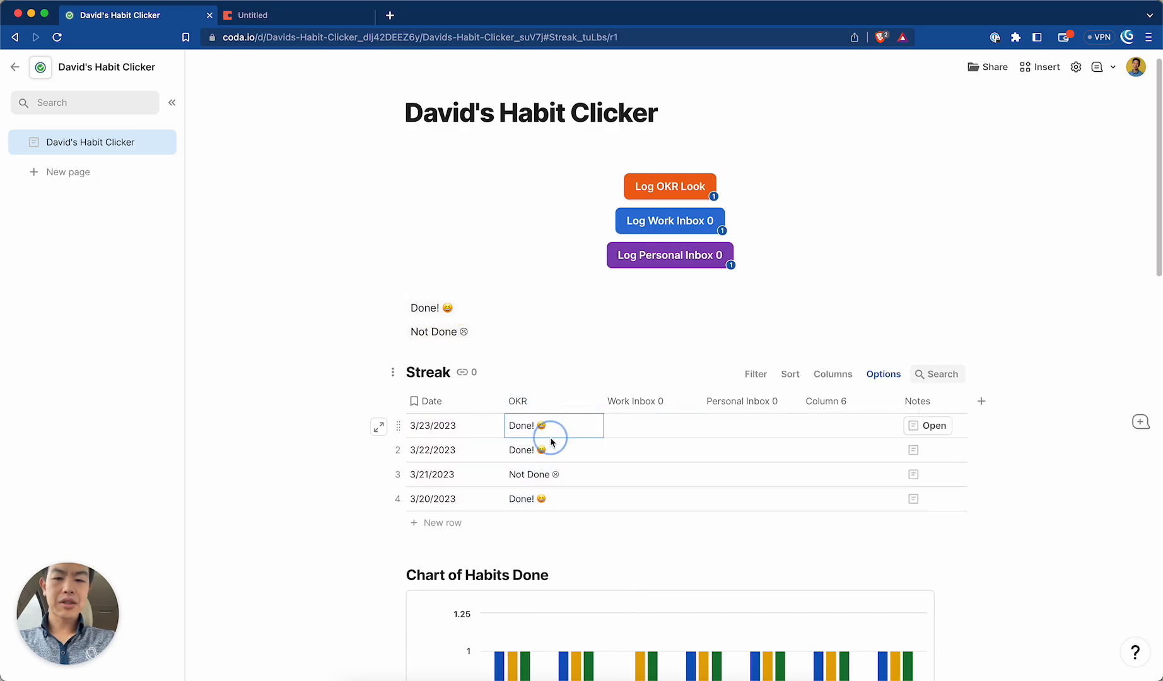
pyautogui.press('Right')
pyautogui.write('=')
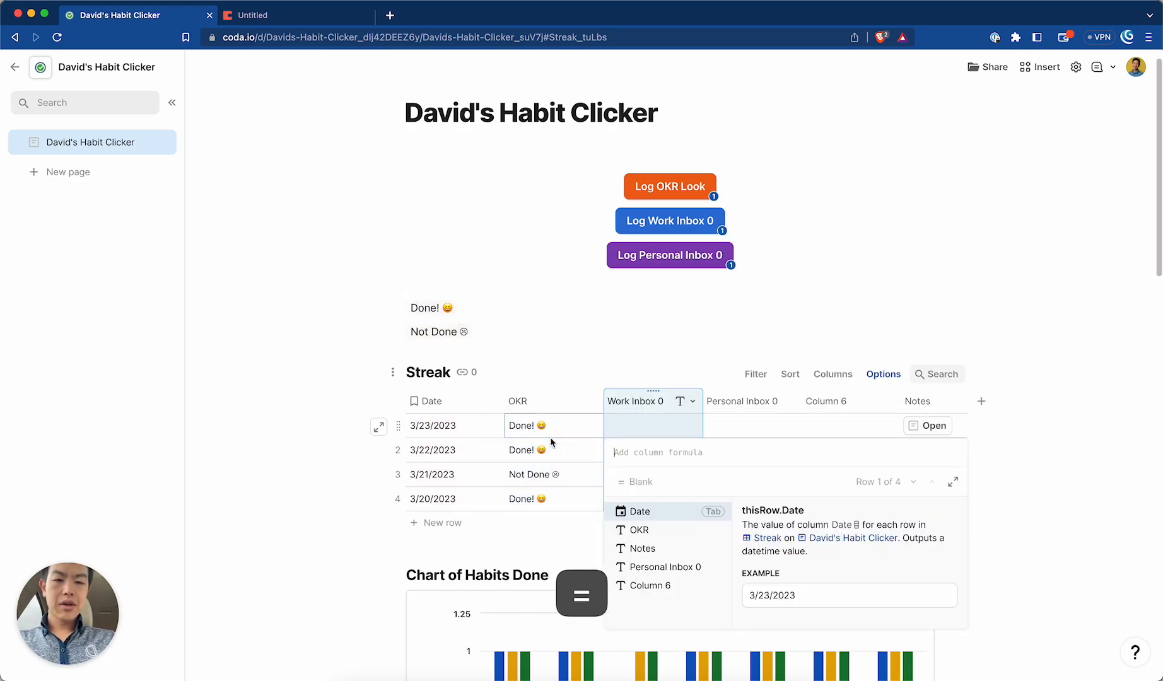
pyautogui.press('super+v')
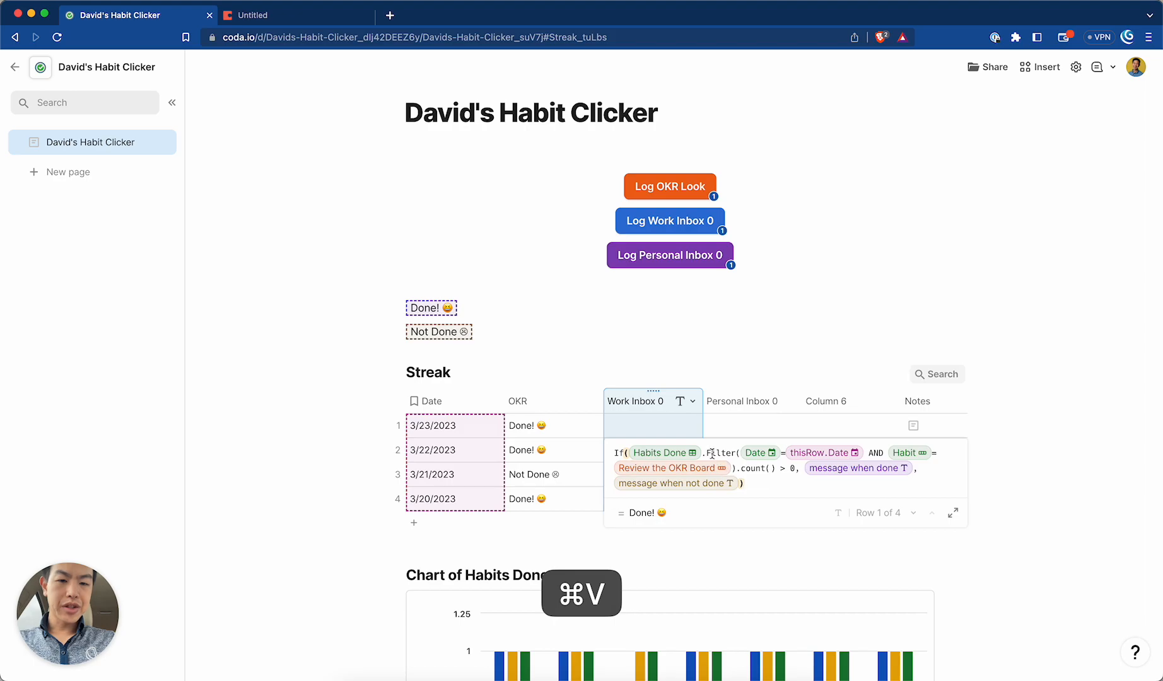
# Change the habit compared in the Work Inbox 0 formula from Review the OKR Board to Work Inbox 0
pyautogui.click(712, 452)
pyautogui.click(738, 474)
pyautogui.press('Left')
pyautogui.press('BackSpace')
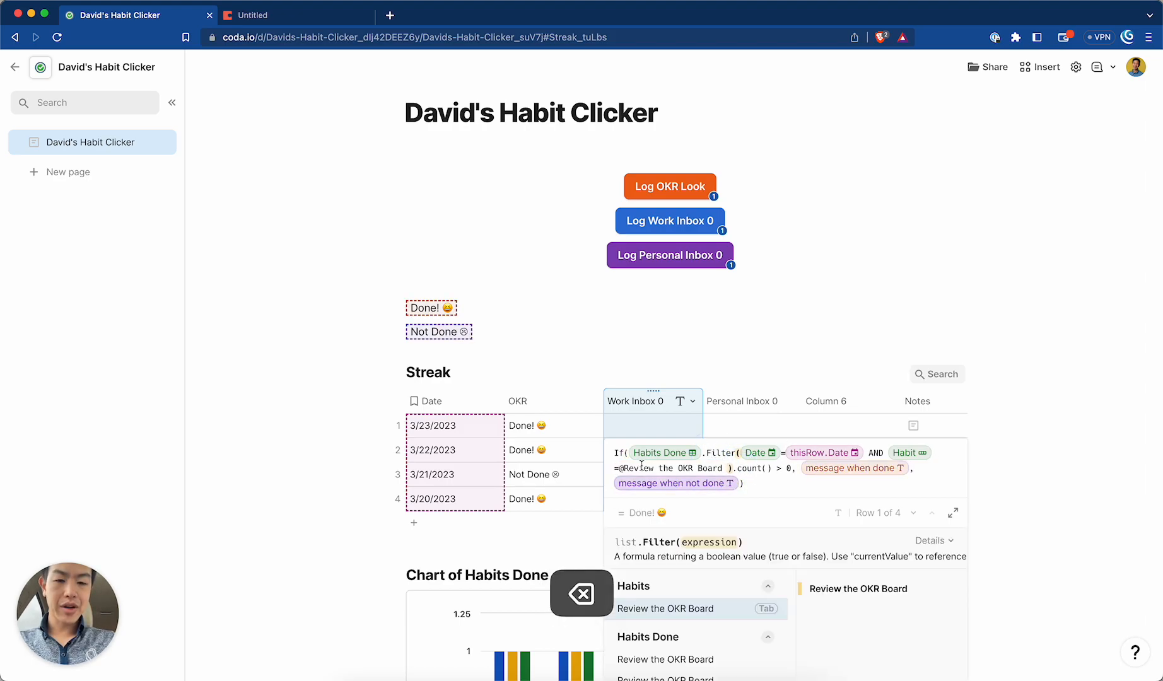
pyautogui.keyDown('shift'); pyautogui.click(619, 468); pyautogui.keyUp('shift')
pyautogui.press('BackSpace')
pyautogui.press('BackSpace')
pyautogui.write('=wo')
pyautogui.press('Return')
pyautogui.press('Right')
pyautogui.press('BackSpace')
# Paste the copied OKR formula as the column formula of Personal Inbox 0
pyautogui.click(737, 425)
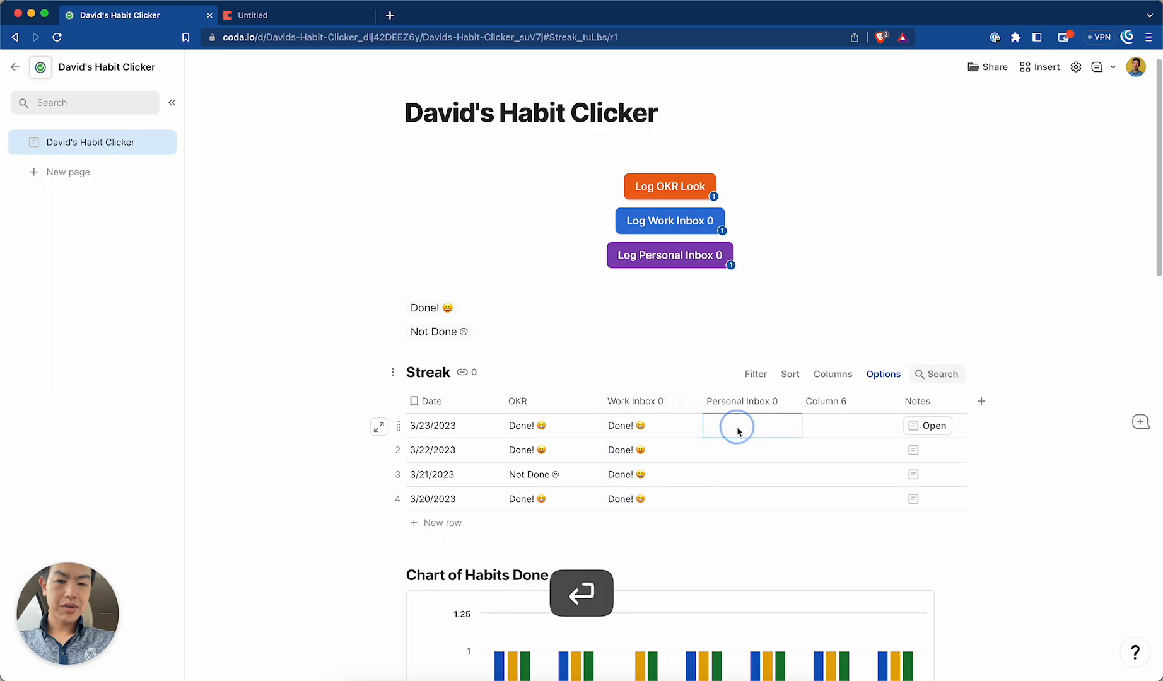
pyautogui.press('=')
pyautogui.press('super+v')
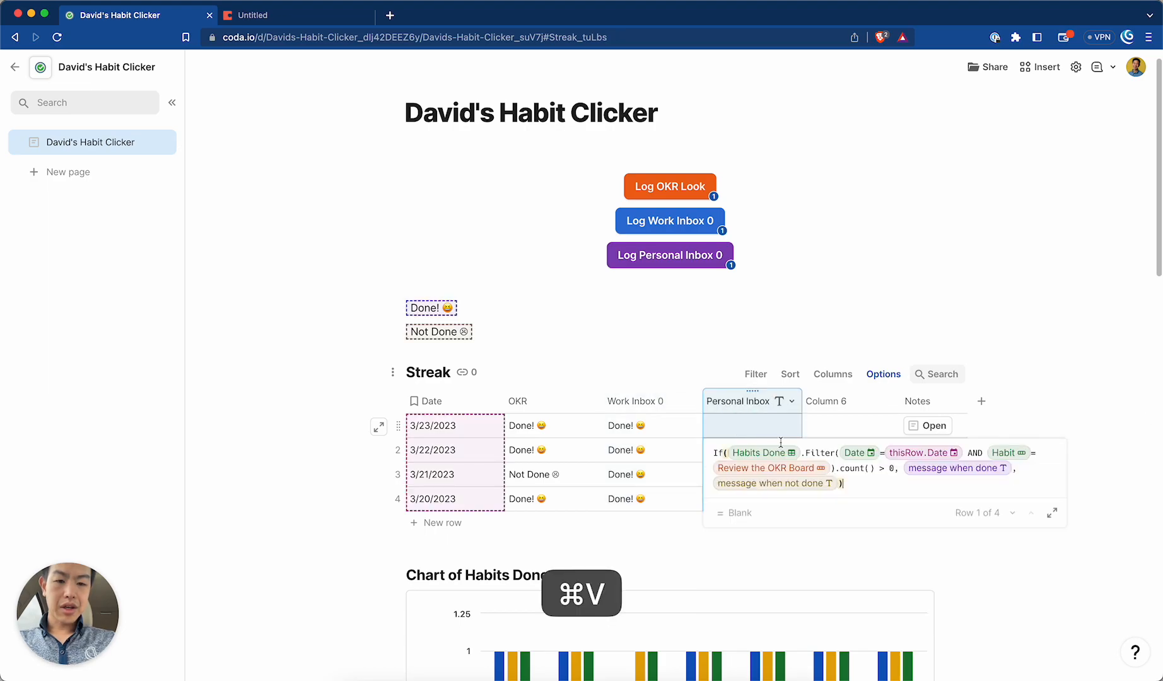
# Change the habit compared in the Personal Inbox 0 formula to Personal Inbox 0 and save the formula
pyautogui.press('Right')
pyautogui.hotkey('shift', 'Left')
pyautogui.hotkey('shift', 'Left')
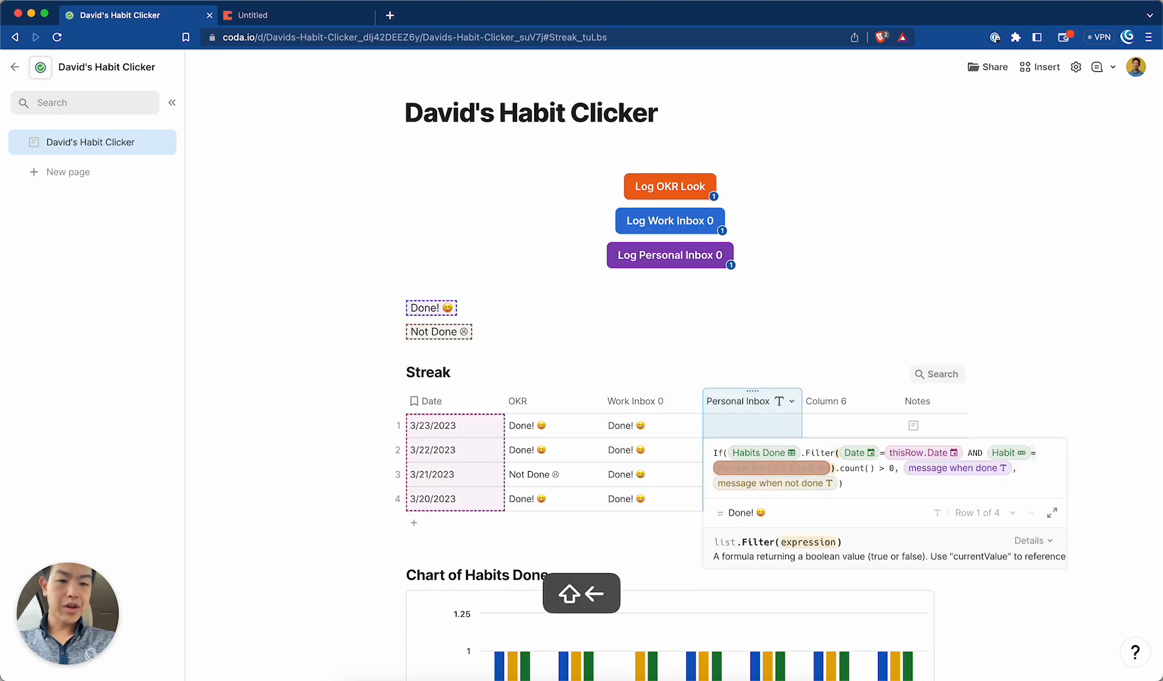
pyautogui.hotkey('shift', 'Right')
pyautogui.hotkey('shift', 'Right')
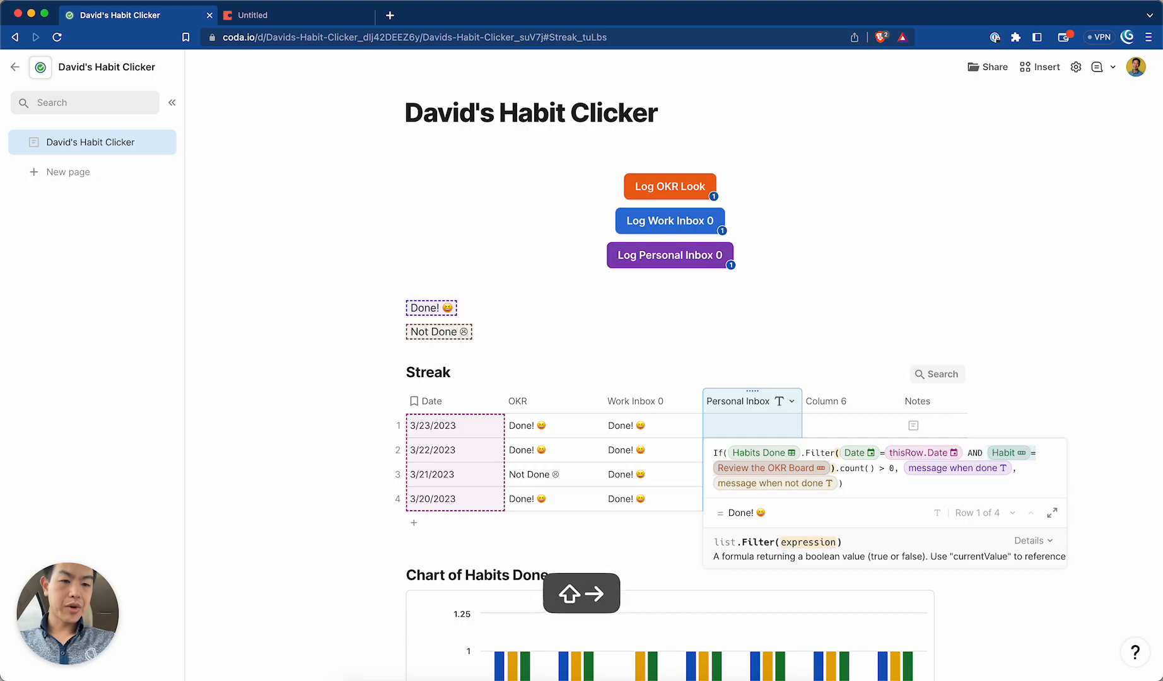
pyautogui.press('Down')
pyautogui.hotkey('shift', 'Left')
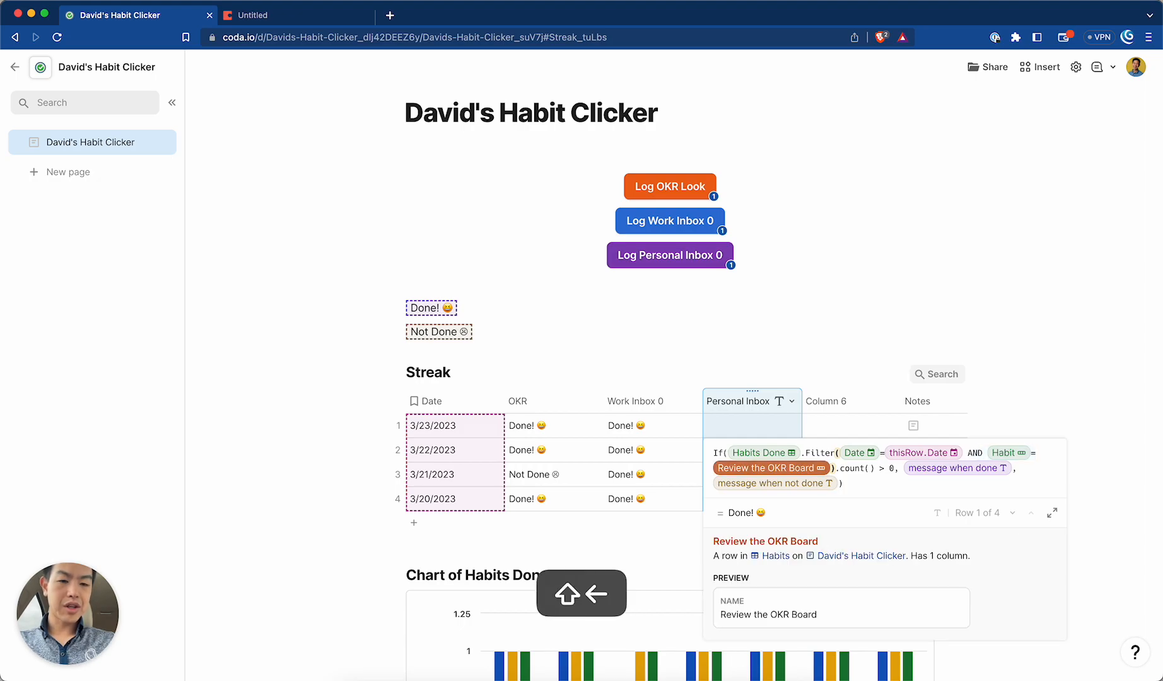
pyautogui.write('personal Inbox 0')
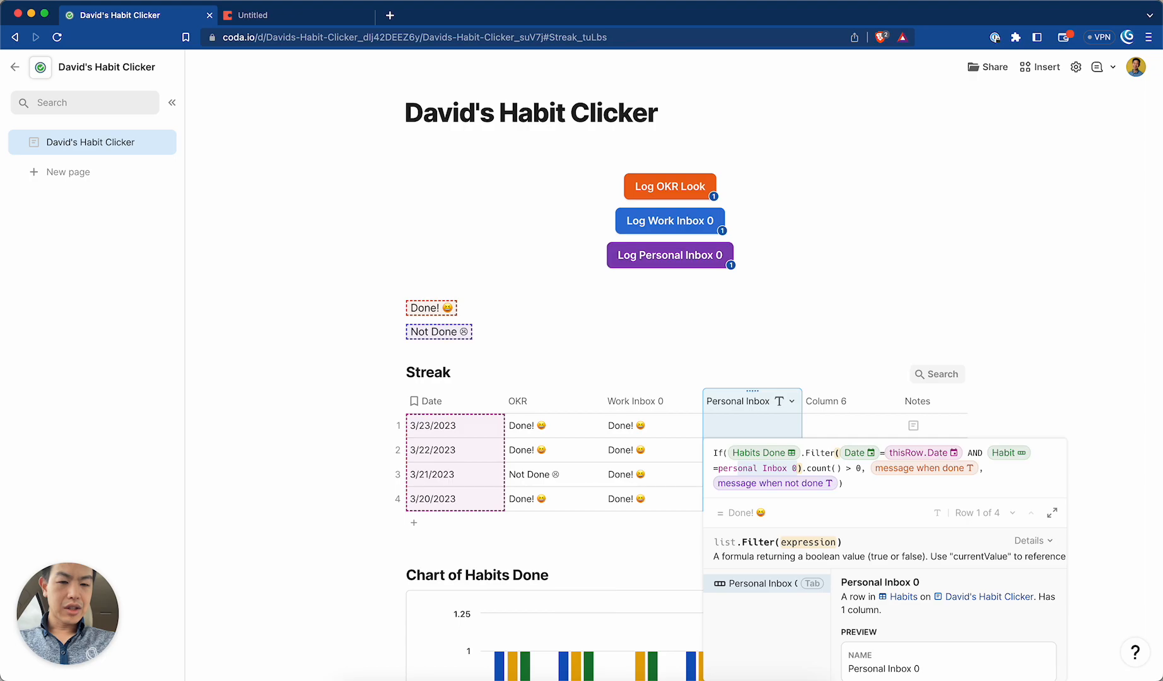
pyautogui.press('Return')
pyautogui.press('Return')
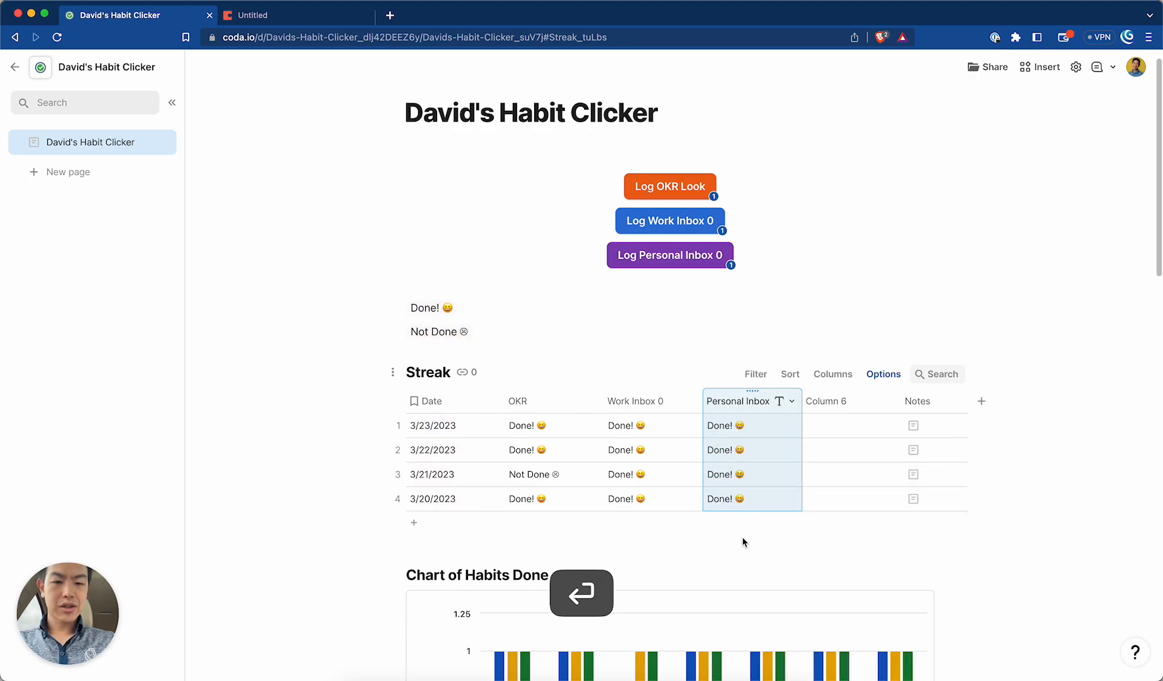
# Open the Streak table's conditional format settings and delete the existing rule
pyautogui.scroll(-5, 742, 540)
pyautogui.click(593, 246)
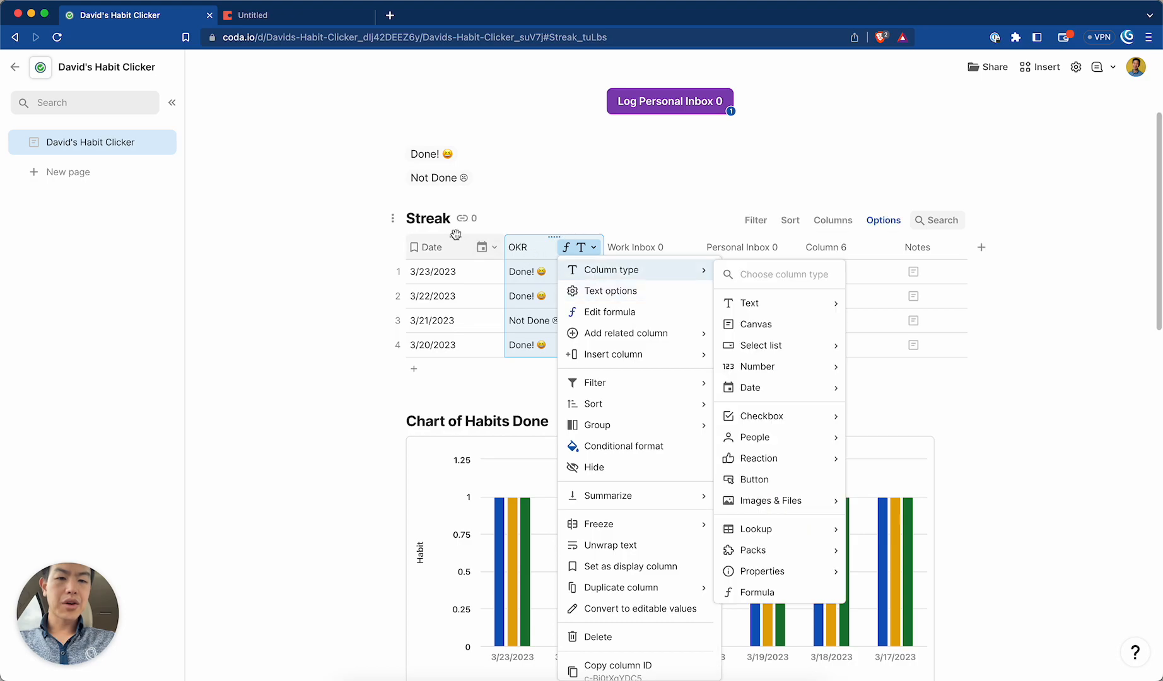
pyautogui.click(457, 250)
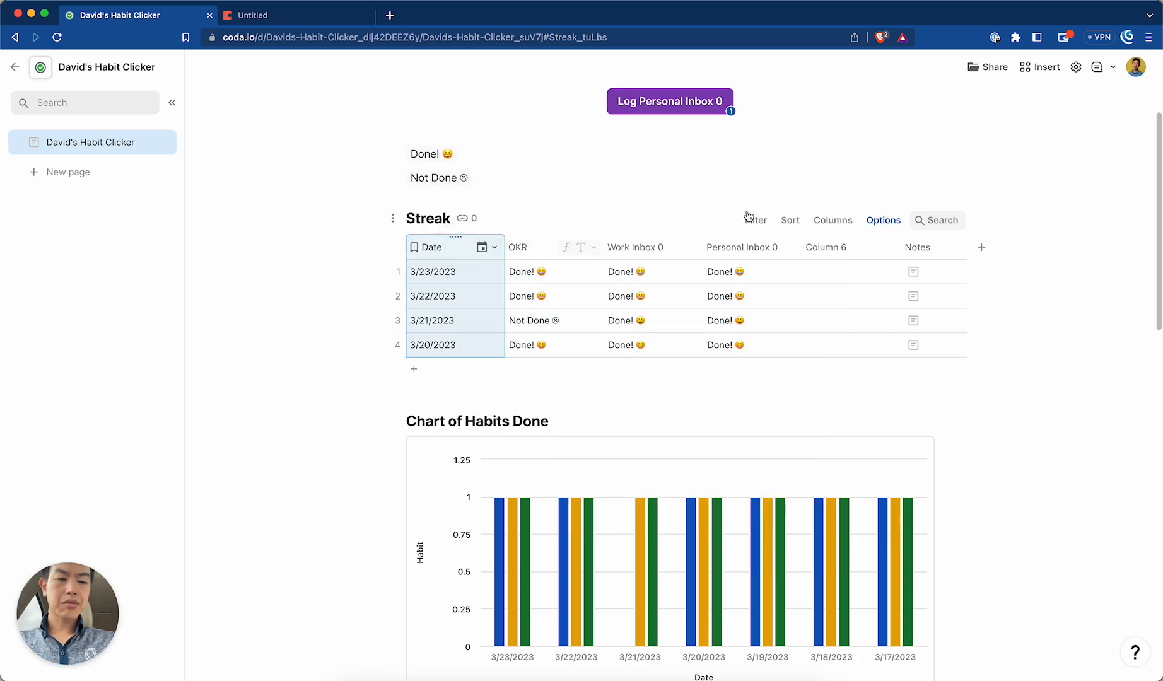
pyautogui.click(882, 220)
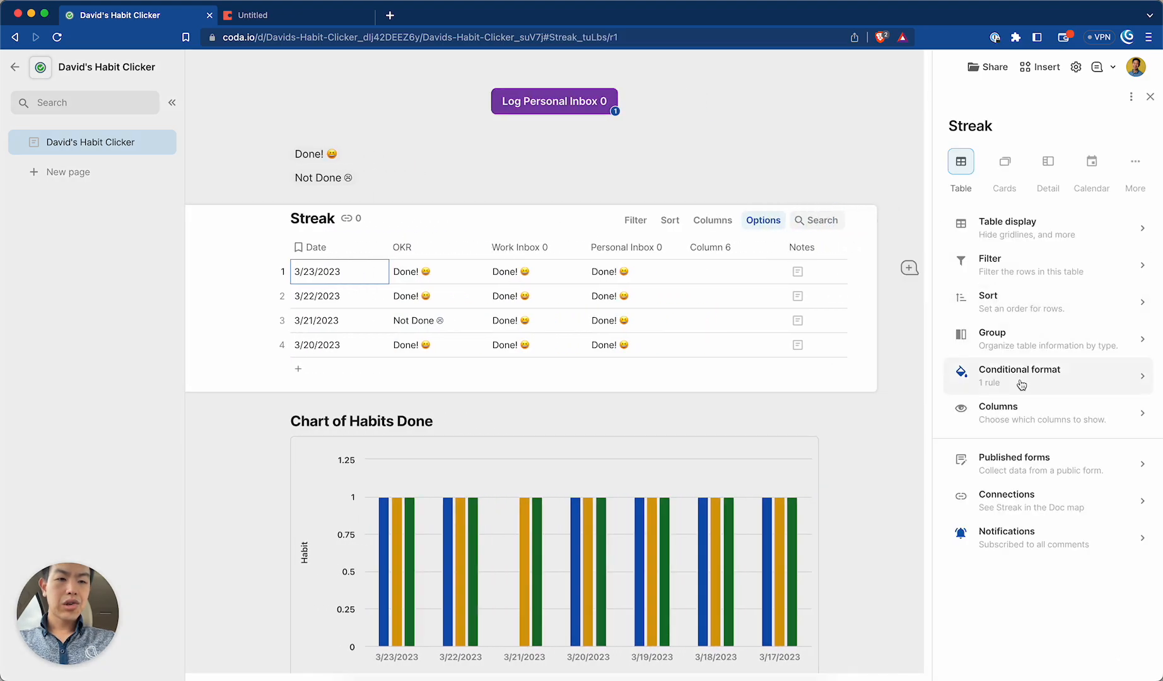
pyautogui.click(1021, 381)
pyautogui.click(1127, 180)
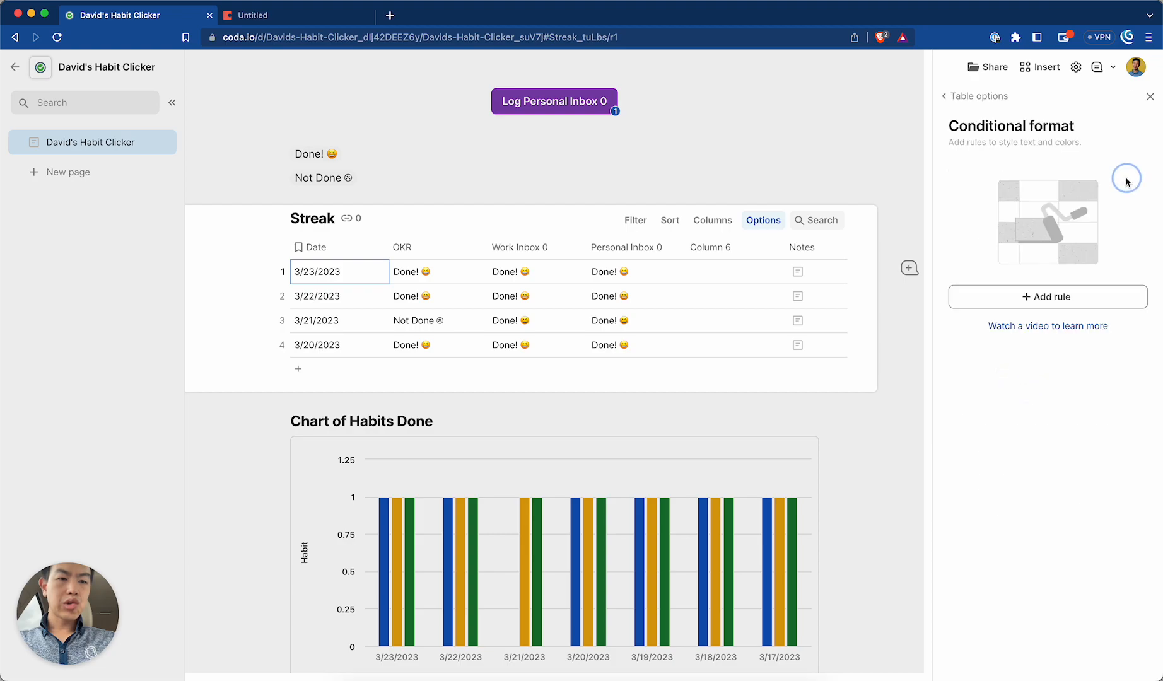
pyautogui.click(1018, 287)
pyautogui.click(992, 478)
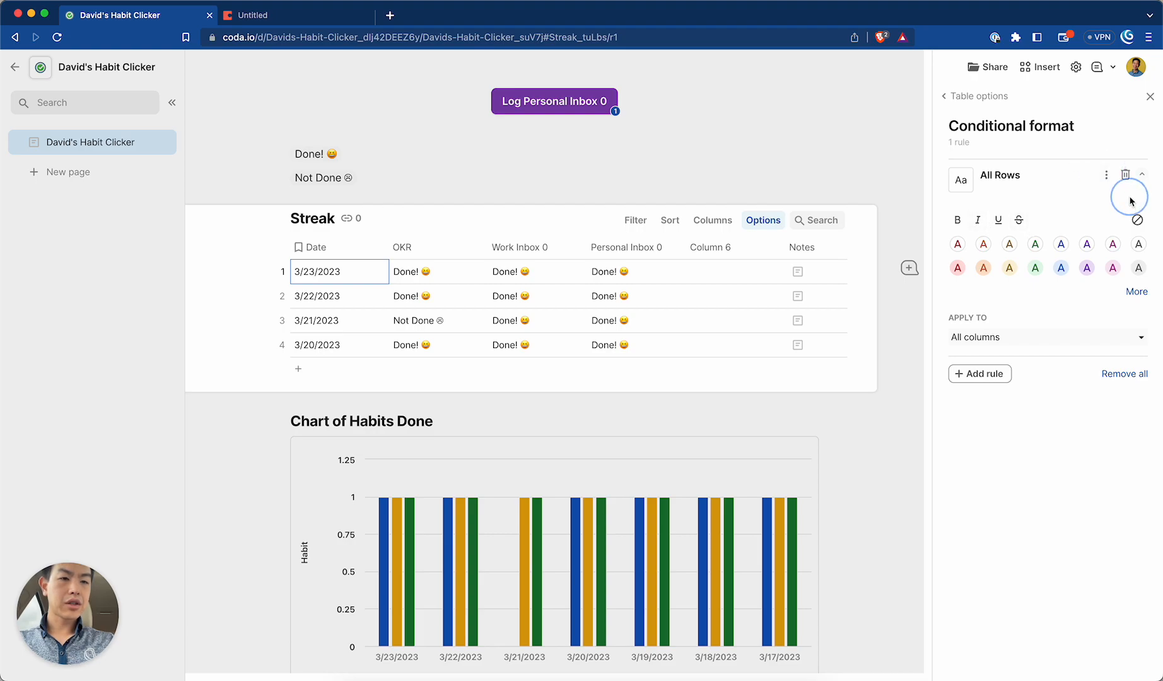
pyautogui.click(1138, 179)
pyautogui.click(1138, 179)
pyautogui.click(1000, 177)
pyautogui.click(1000, 177)
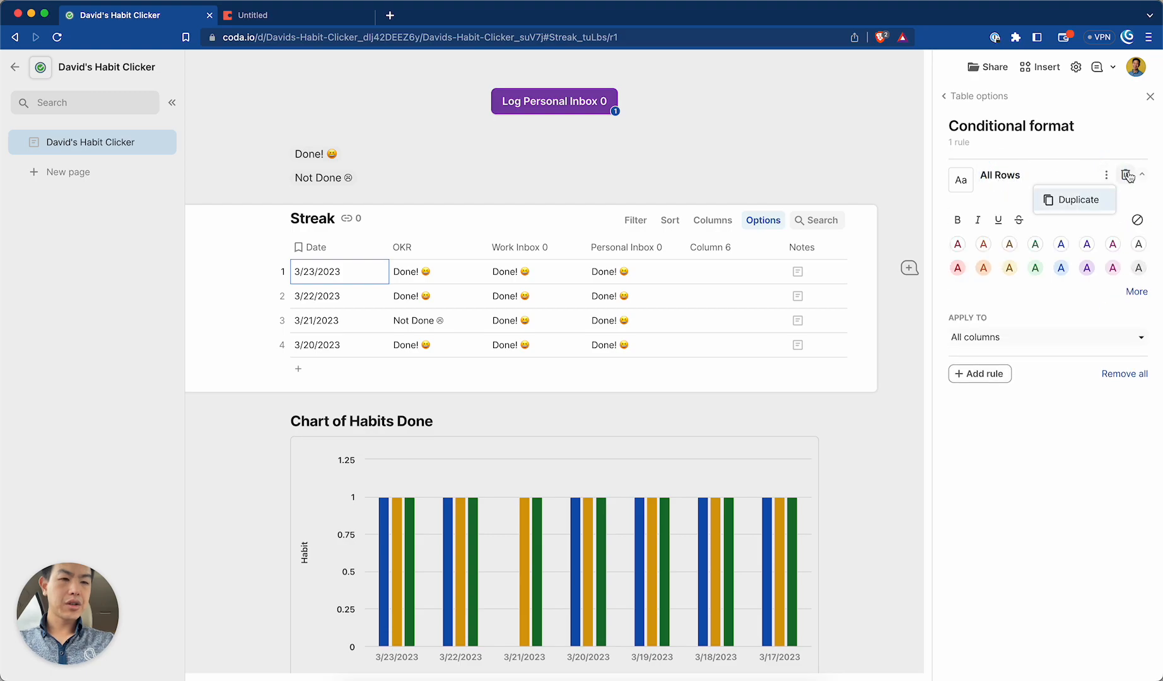
pyautogui.click(1078, 345)
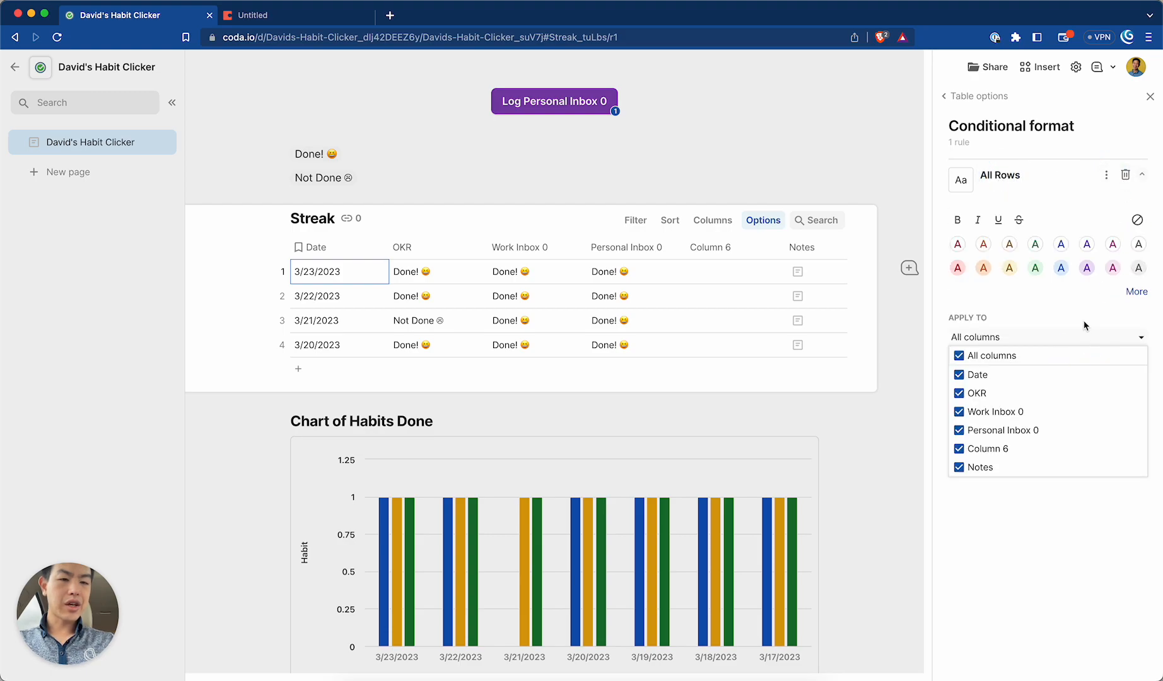
pyautogui.click(959, 357)
pyautogui.click(959, 357)
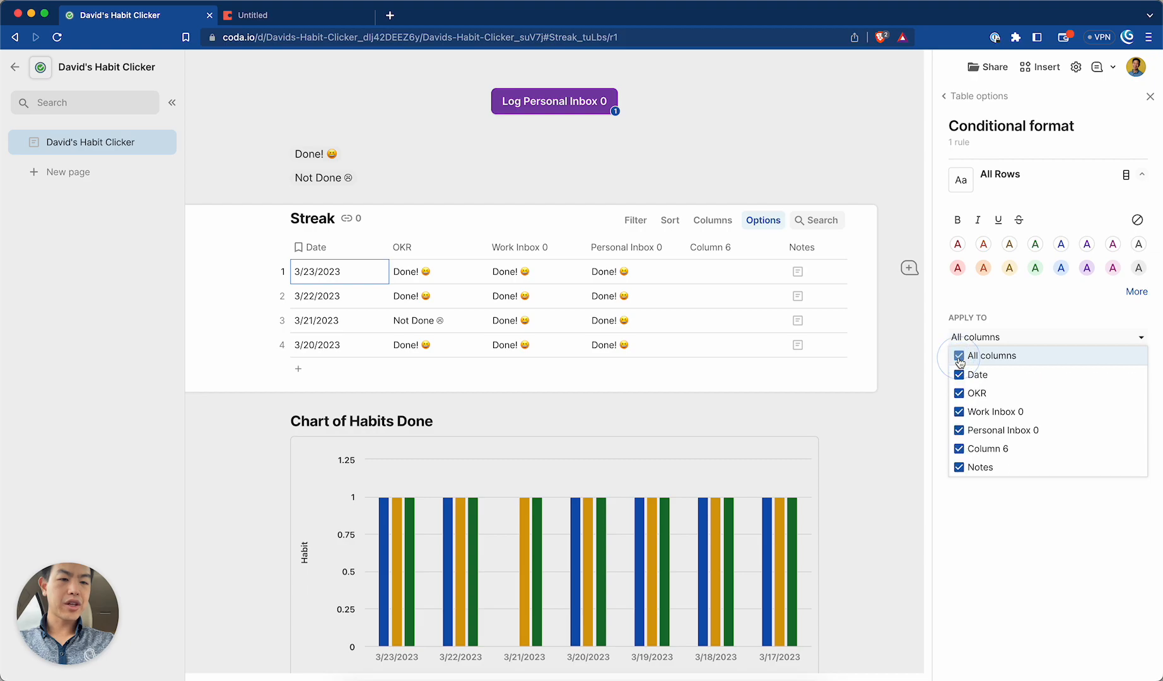
pyautogui.click(959, 374)
pyautogui.click(959, 467)
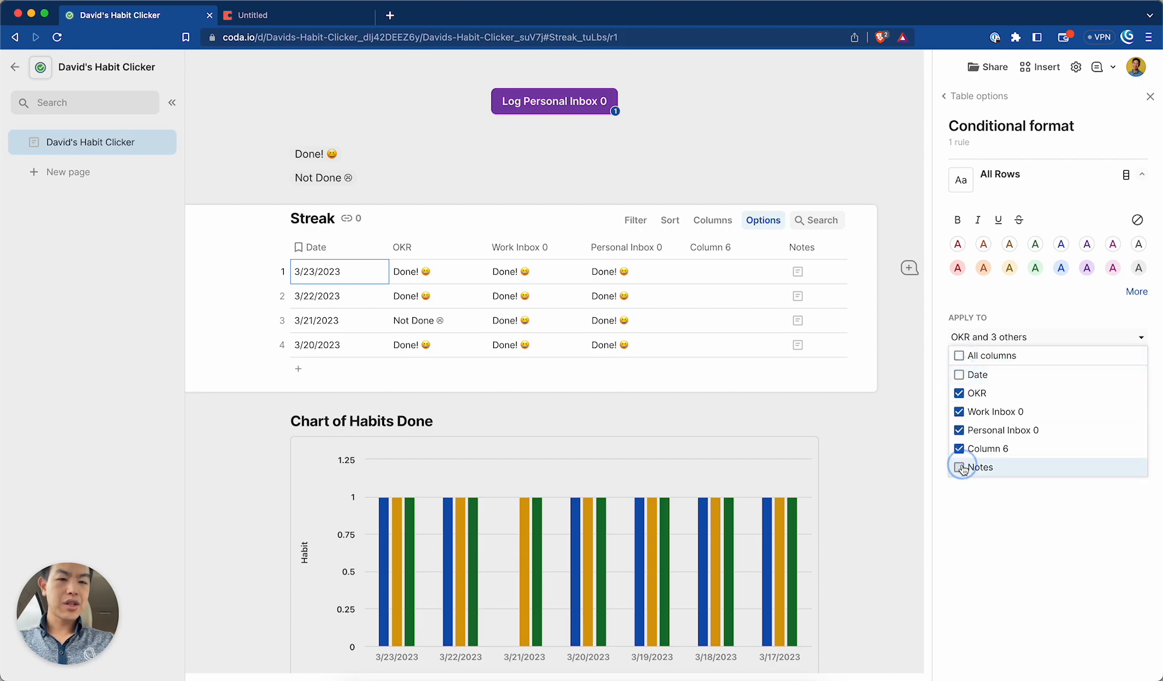
pyautogui.click(963, 484)
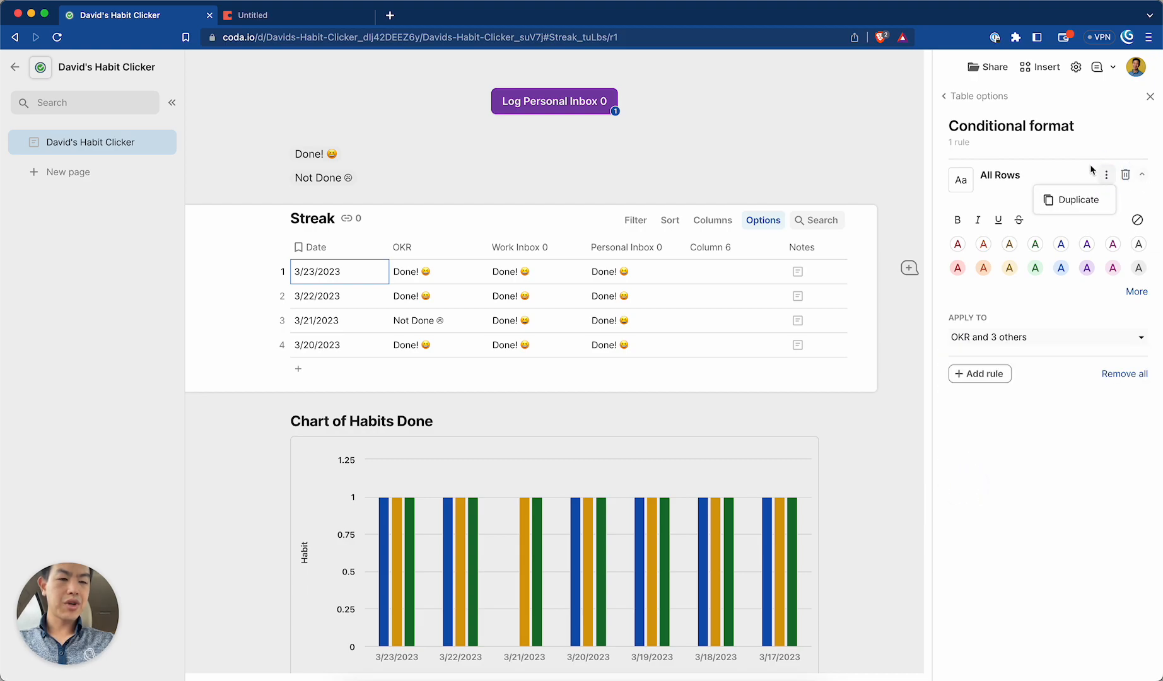
pyautogui.click(1124, 174)
# Add a formula-based conditional format rule to the Streak table and open its condition for editing
pyautogui.click(1007, 297)
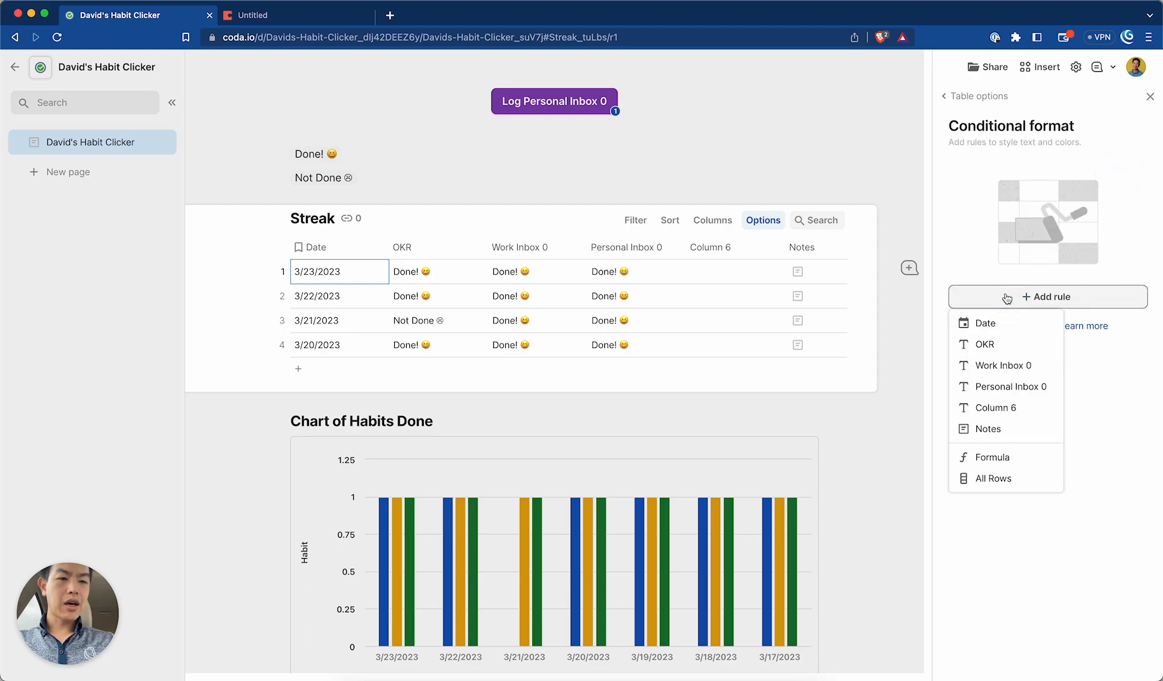
pyautogui.click(990, 457)
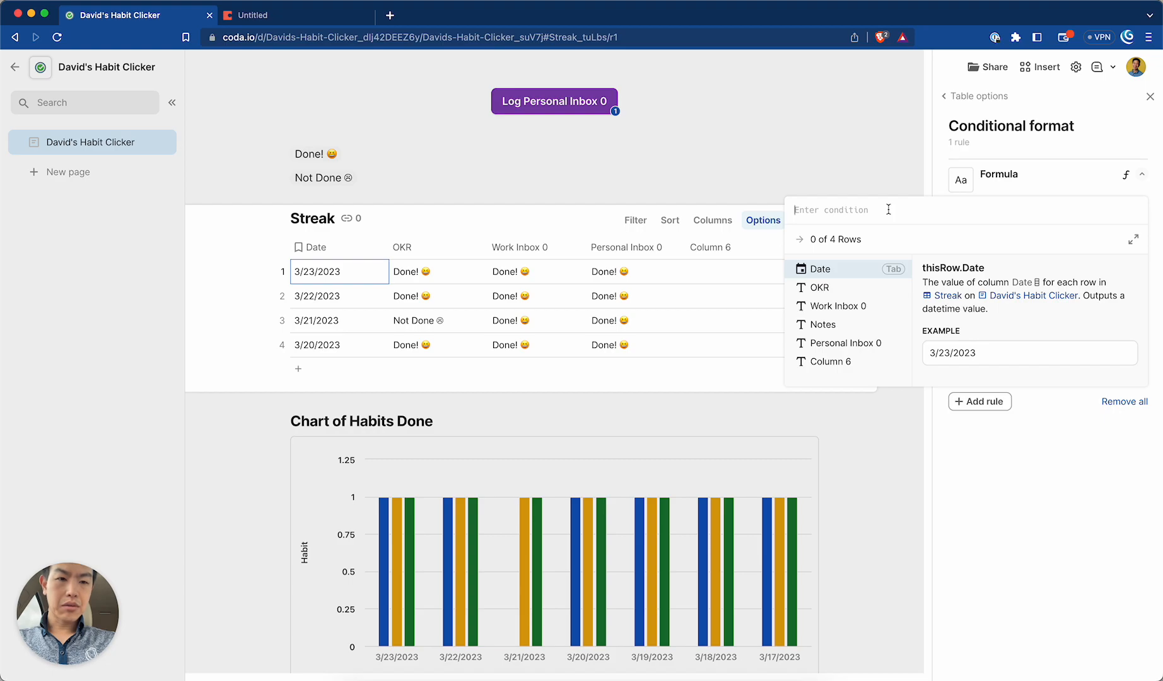
pyautogui.click(1024, 163)
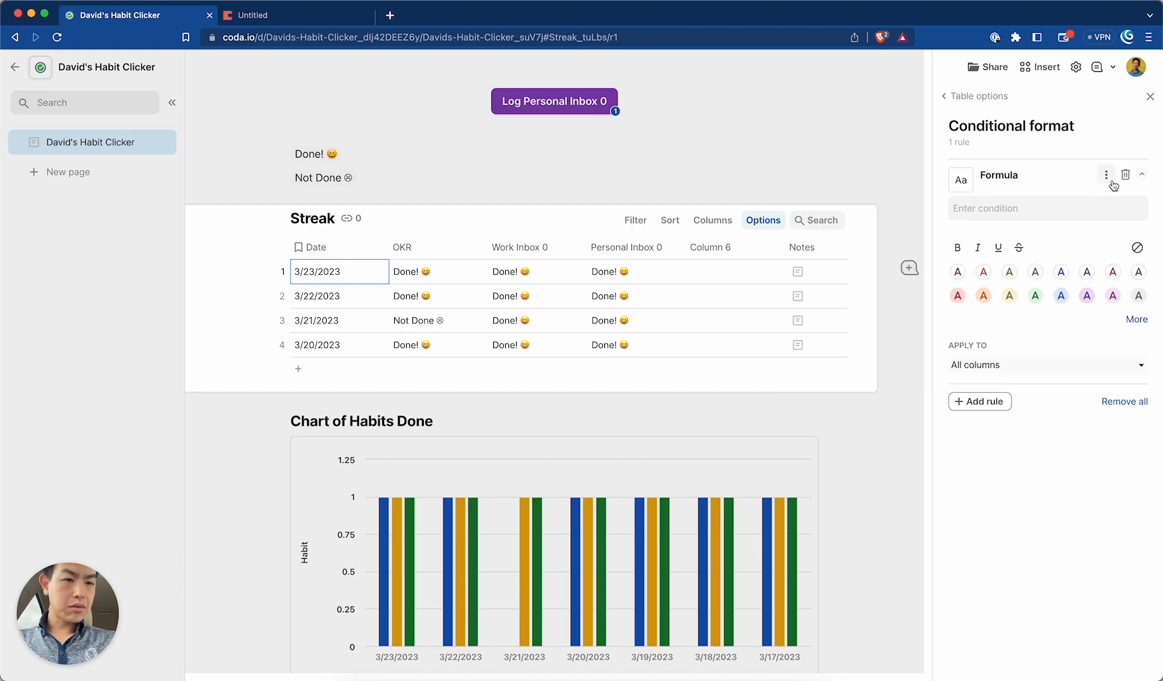
pyautogui.click(1083, 207)
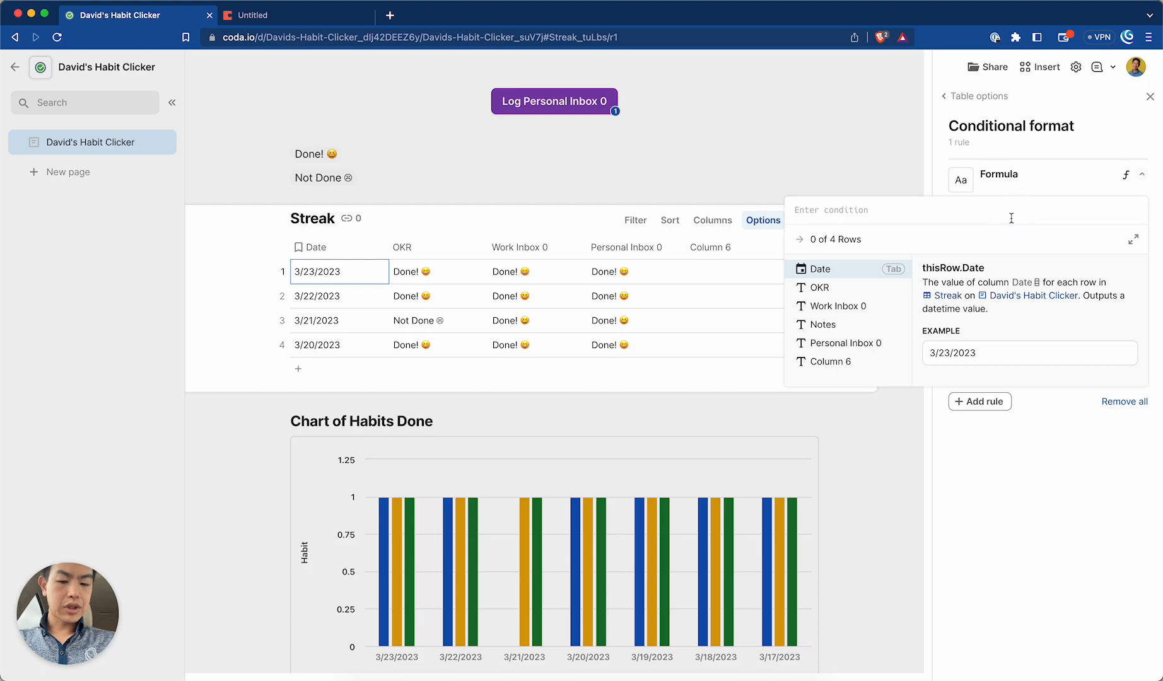
pyautogui.write('sRow')
pyautogui.press('Down')
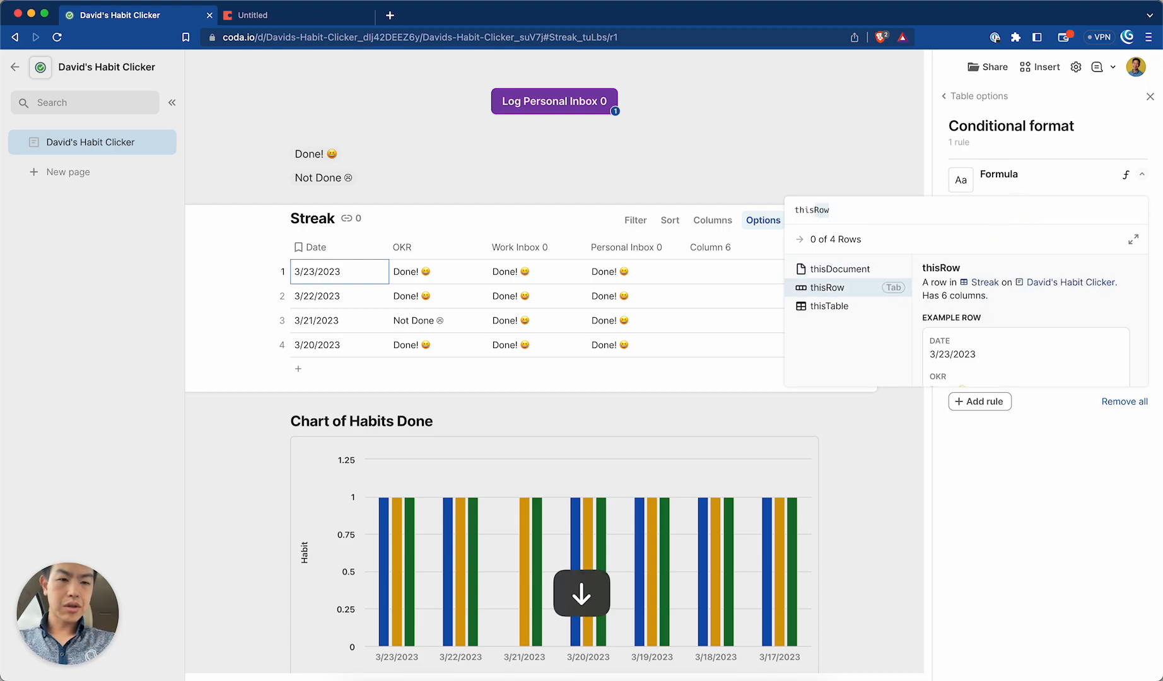
pyautogui.press('BackSpace')
pyautogui.write('re')
pyautogui.press('BackSpace')
pyautogui.press('BackSpace')
pyautogui.press('BackSpace')
pyautogui.press('BackSpace')
pyautogui.press('BackSpace')
pyautogui.press('BackSpace')
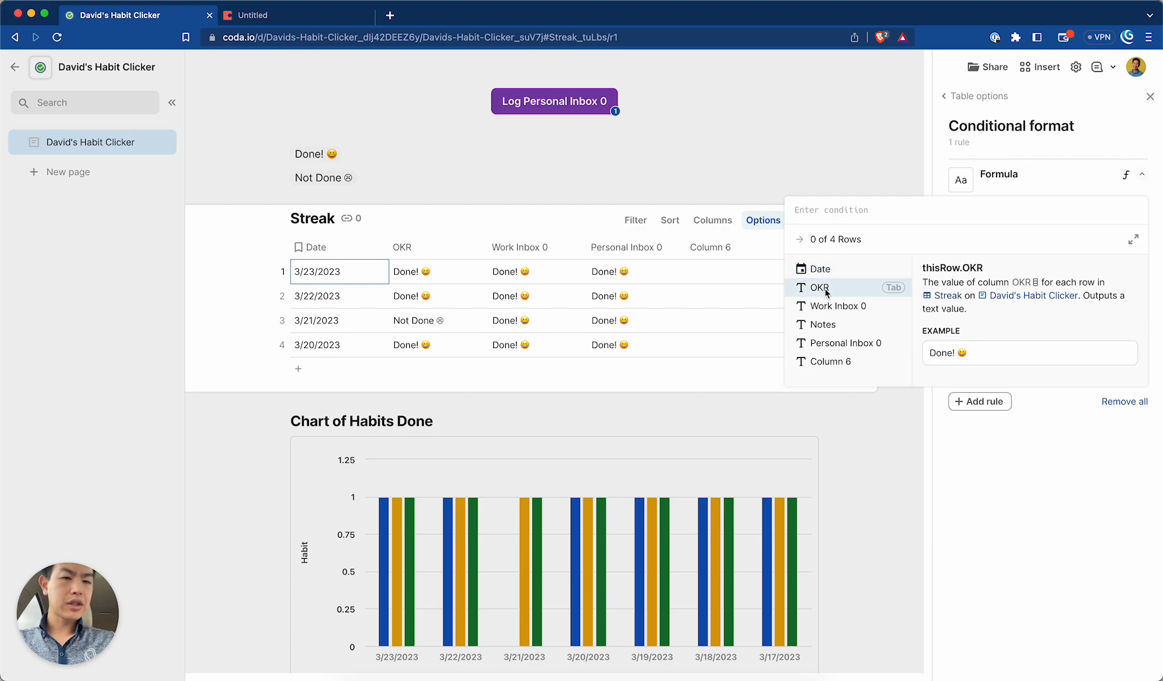
pyautogui.click(1016, 187)
pyautogui.click(1105, 183)
pyautogui.click(1038, 179)
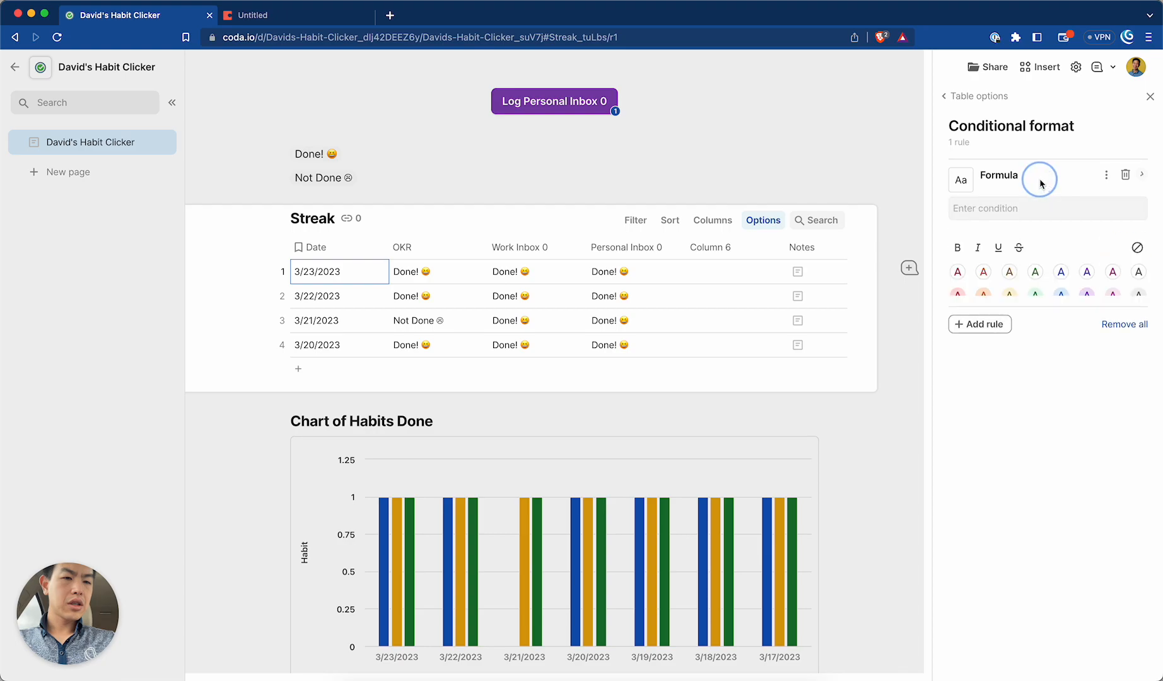
pyautogui.click(987, 214)
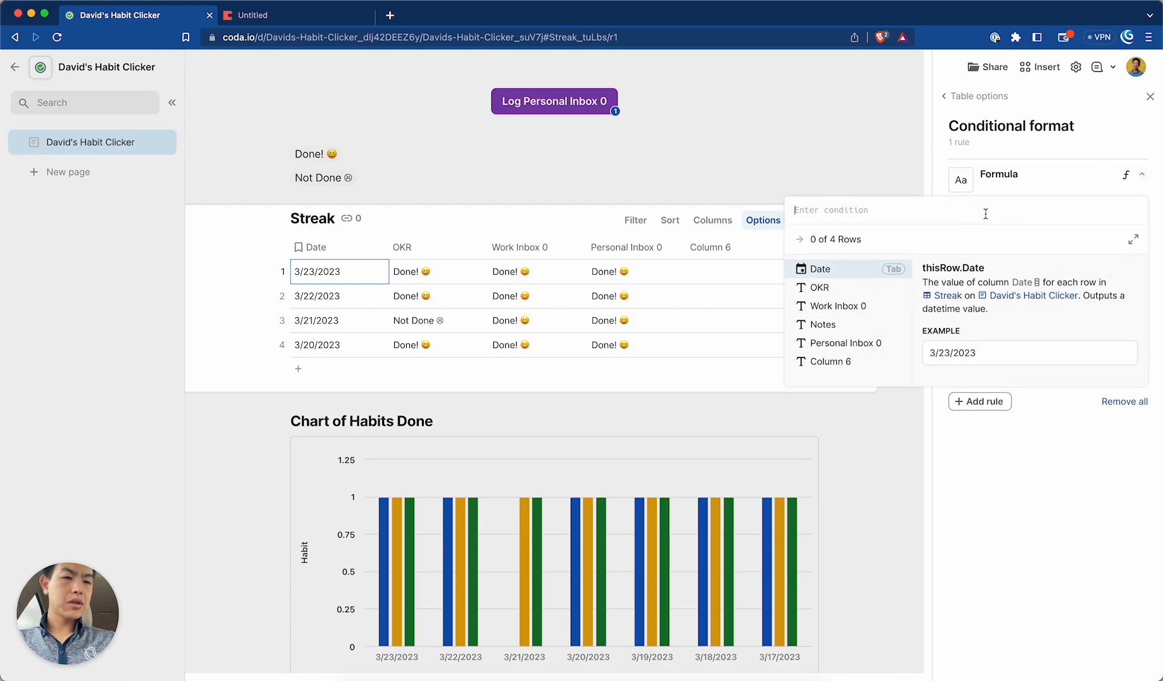
pyautogui.write('=Date')
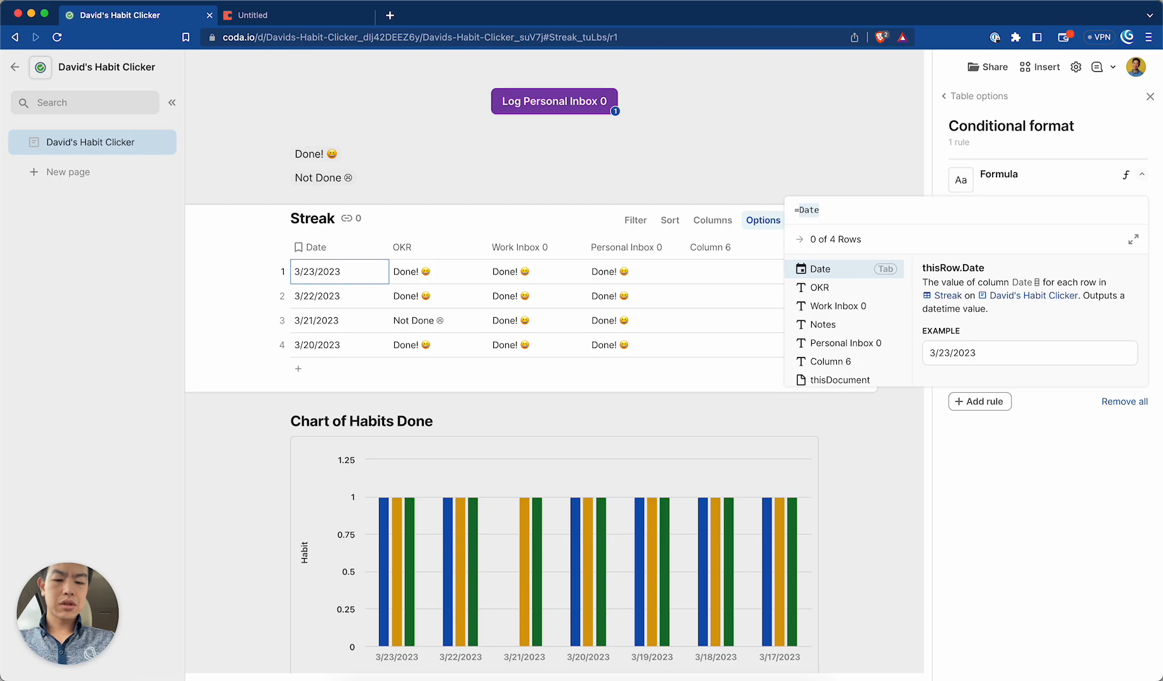
pyautogui.write('"')
pyautogui.press('BackSpace')
pyautogui.write('"test')
pyautogui.press('BackSpace')
pyautogui.press('BackSpace')
pyautogui.press('BackSpace')
pyautogui.press('BackSpace')
pyautogui.press('BackSpace')
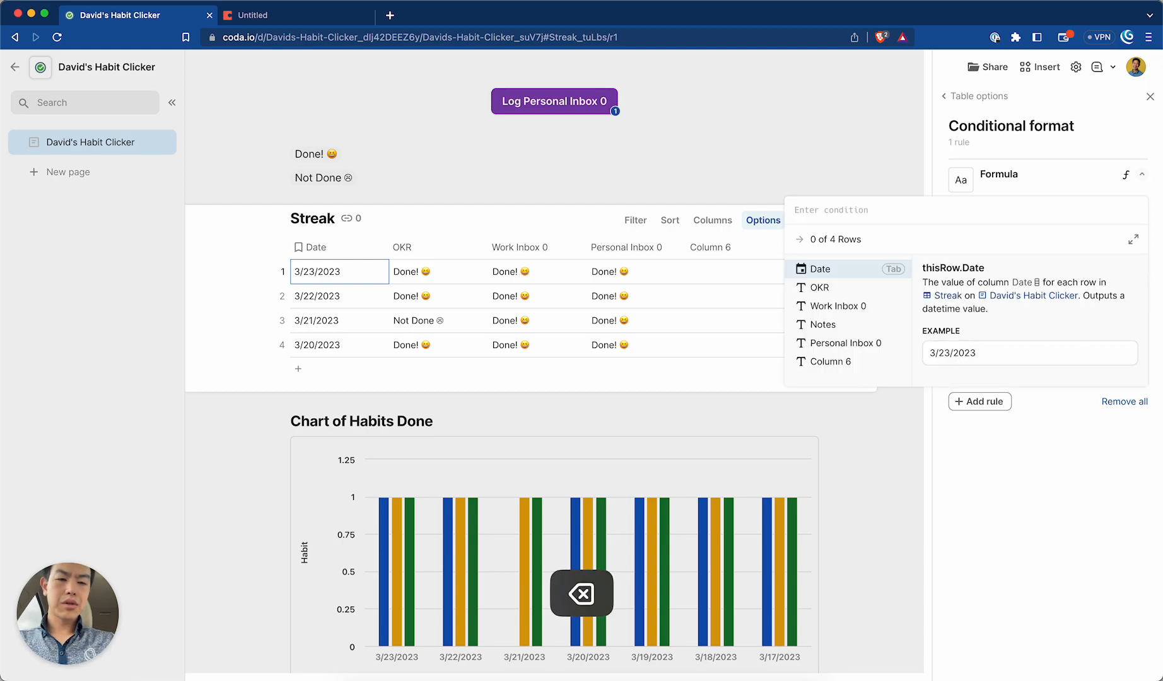
# Set the rule's condition to the message when done formula and give the rule a light orange fill
pyautogui.write('m')
pyautogui.press('Return')
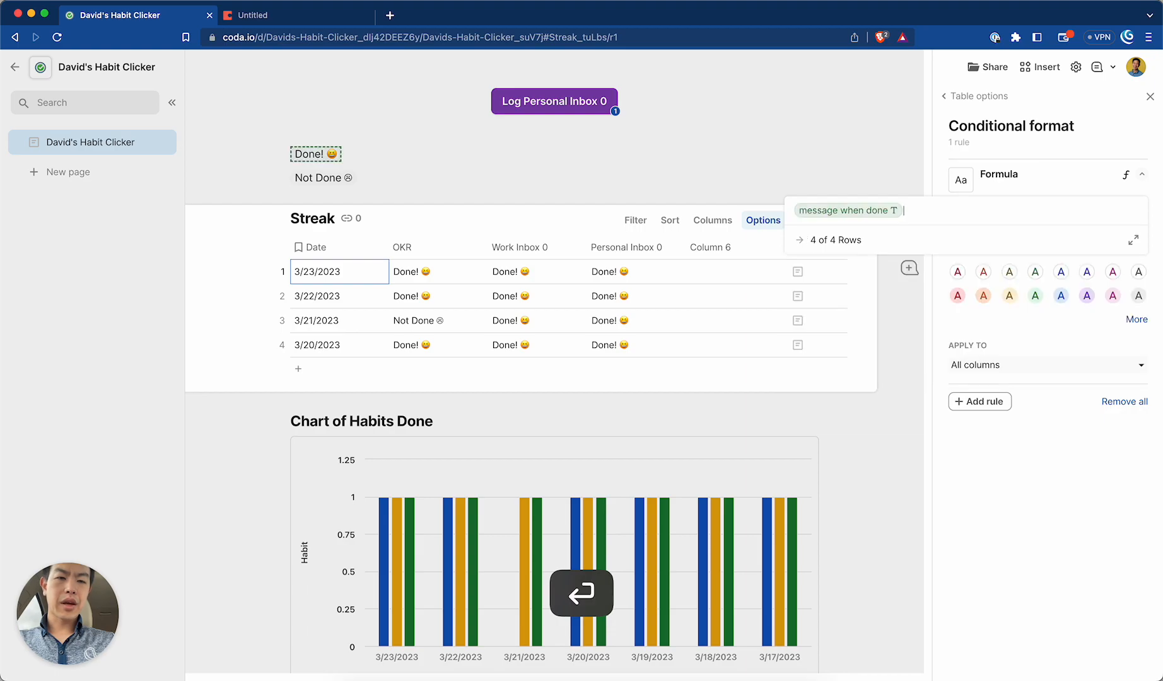
pyautogui.press('Return')
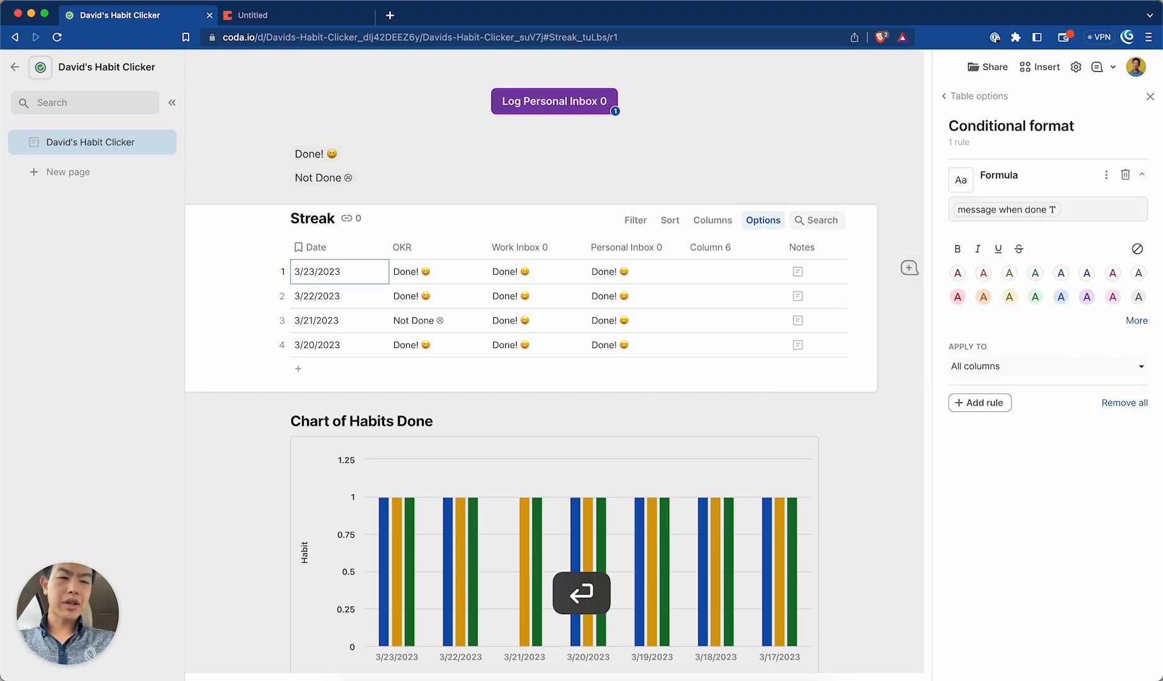
pyautogui.click(985, 299)
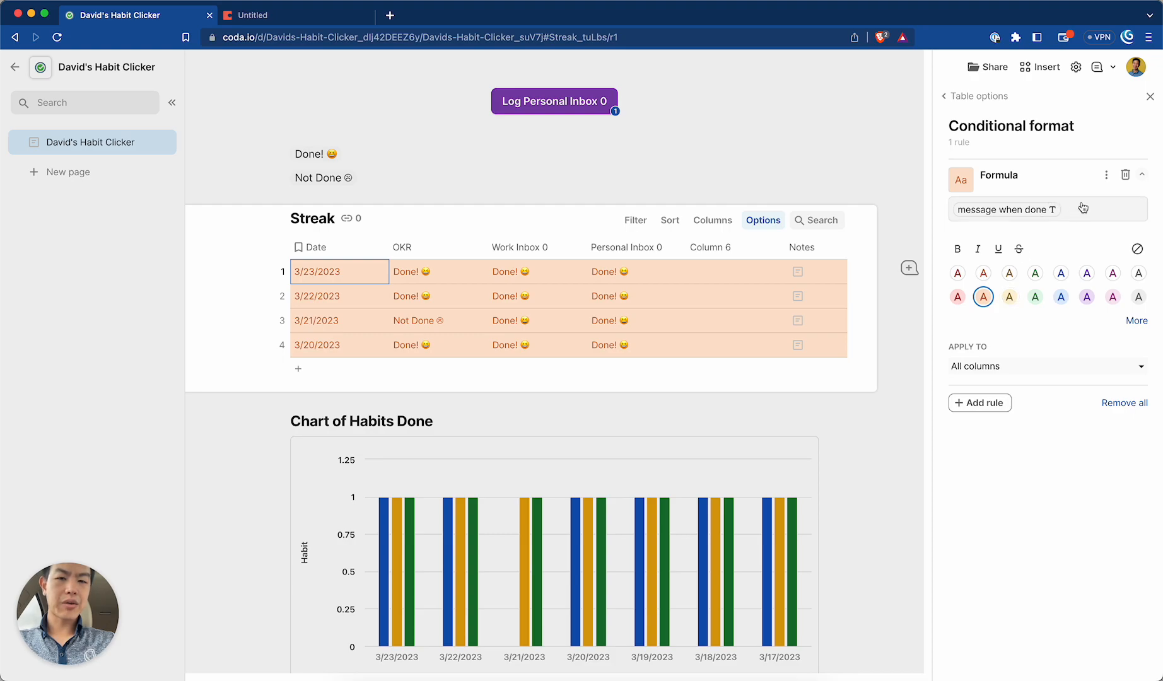
# Limit the orange rule to the OKR, Work Inbox 0 and Personal Inbox 0 columns, and delete the rule
pyautogui.click(1009, 367)
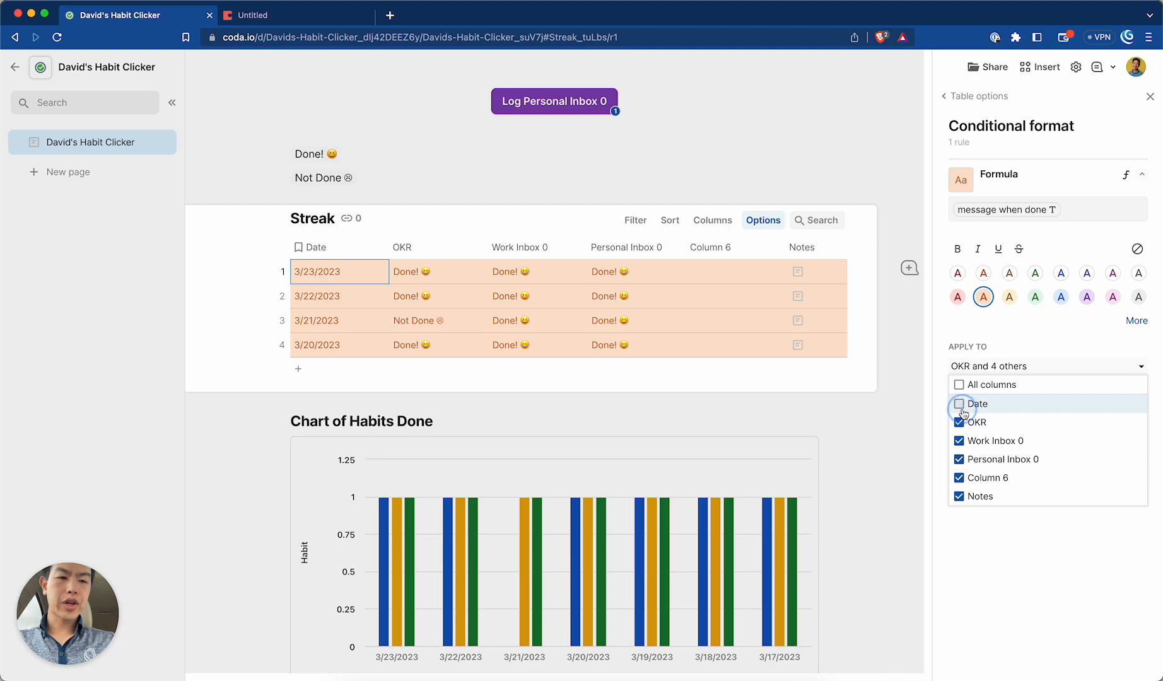
pyautogui.click(962, 411)
pyautogui.click(960, 500)
pyautogui.click(959, 477)
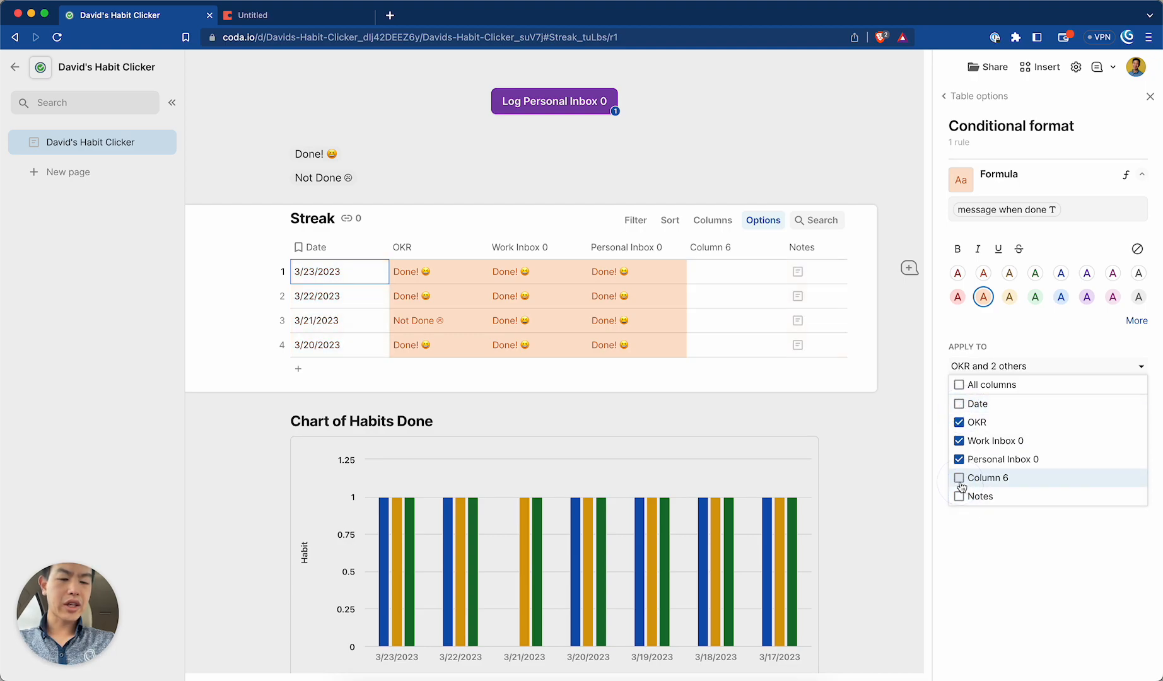
pyautogui.click(989, 527)
pyautogui.click(1125, 175)
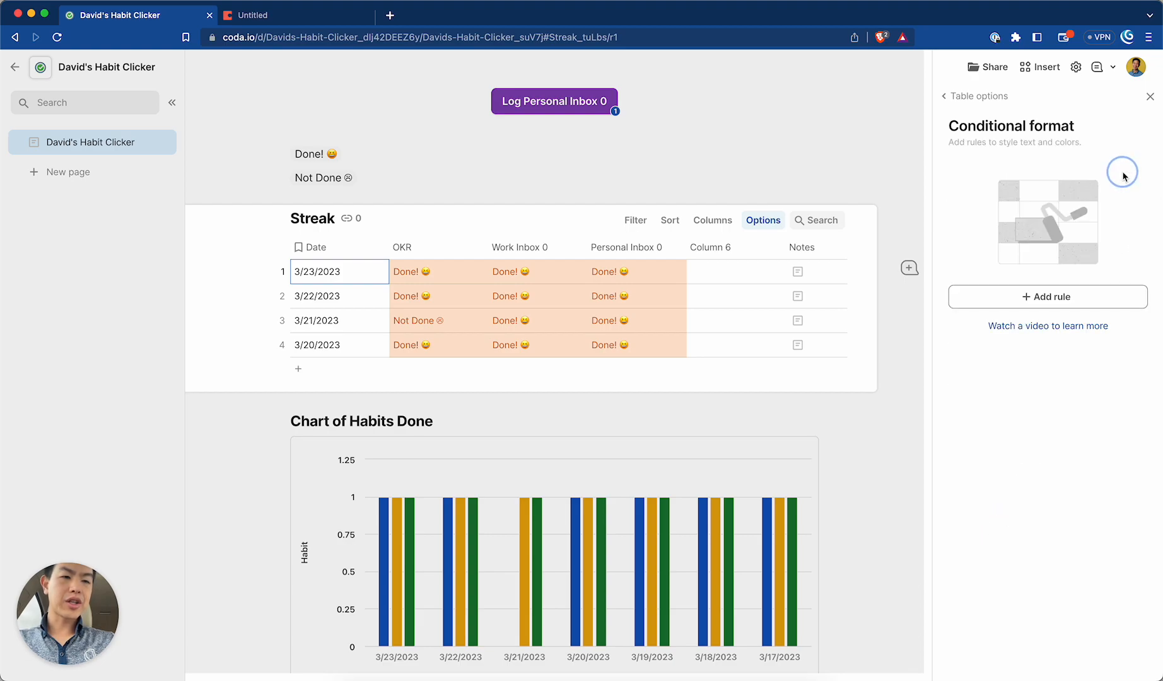
# Add a conditional format rule based on the OKR column to the Streak table
pyautogui.click(963, 296)
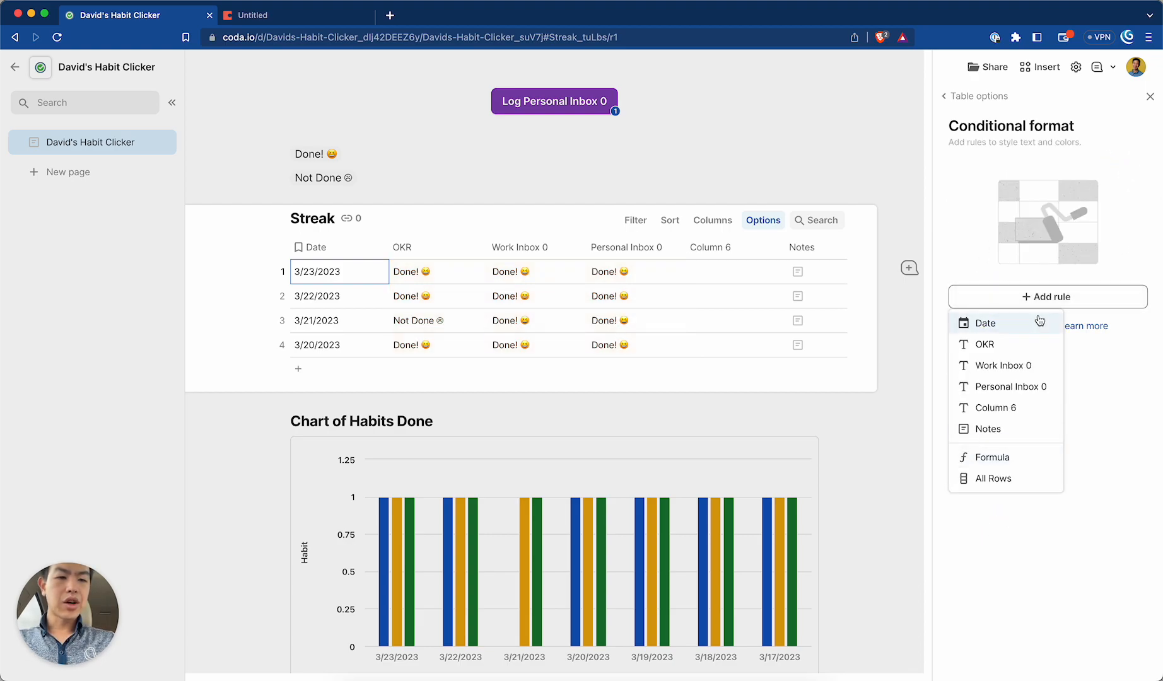
pyautogui.click(1021, 346)
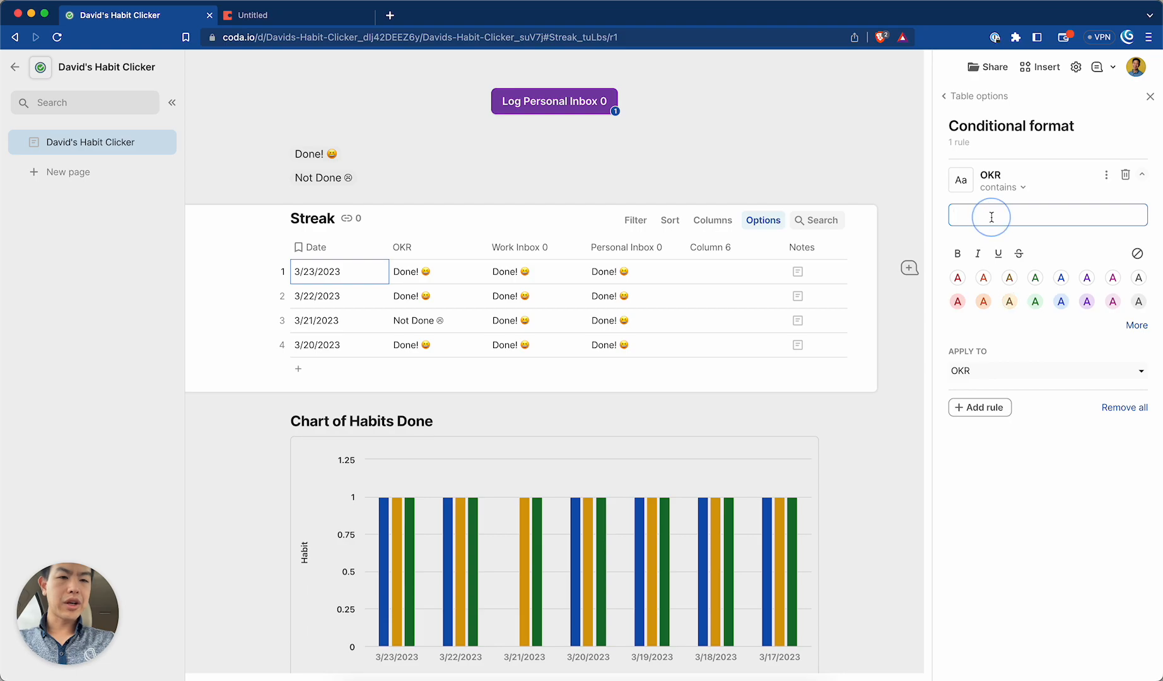
pyautogui.press('super+v')
pyautogui.press('super+a')
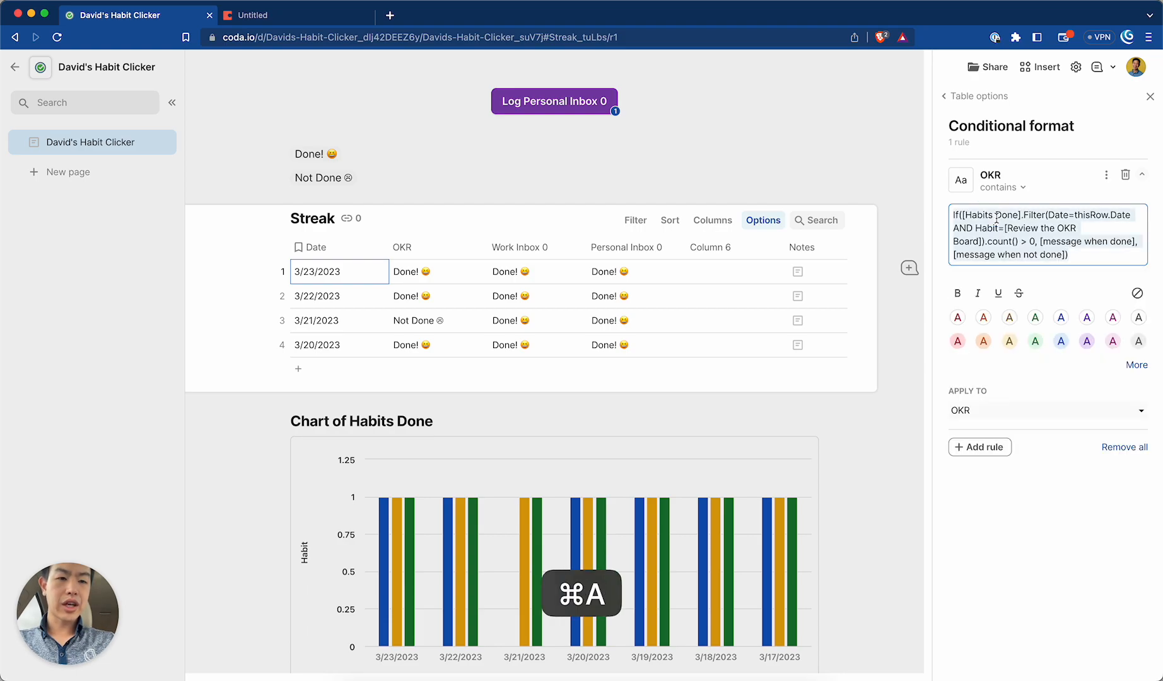
pyautogui.press('BackSpace')
pyautogui.click(1034, 176)
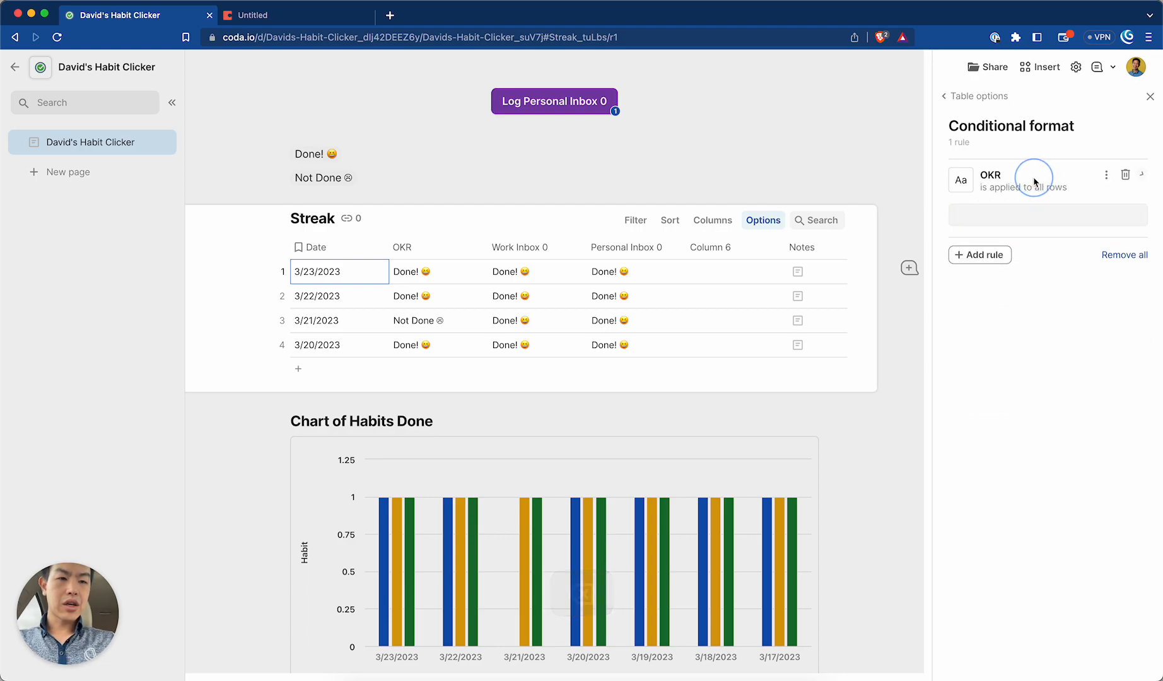
# Convert the OKR rule to a formula with the condition OKR = message when done and give it a light blue fill
pyautogui.click(1106, 175)
pyautogui.click(1065, 221)
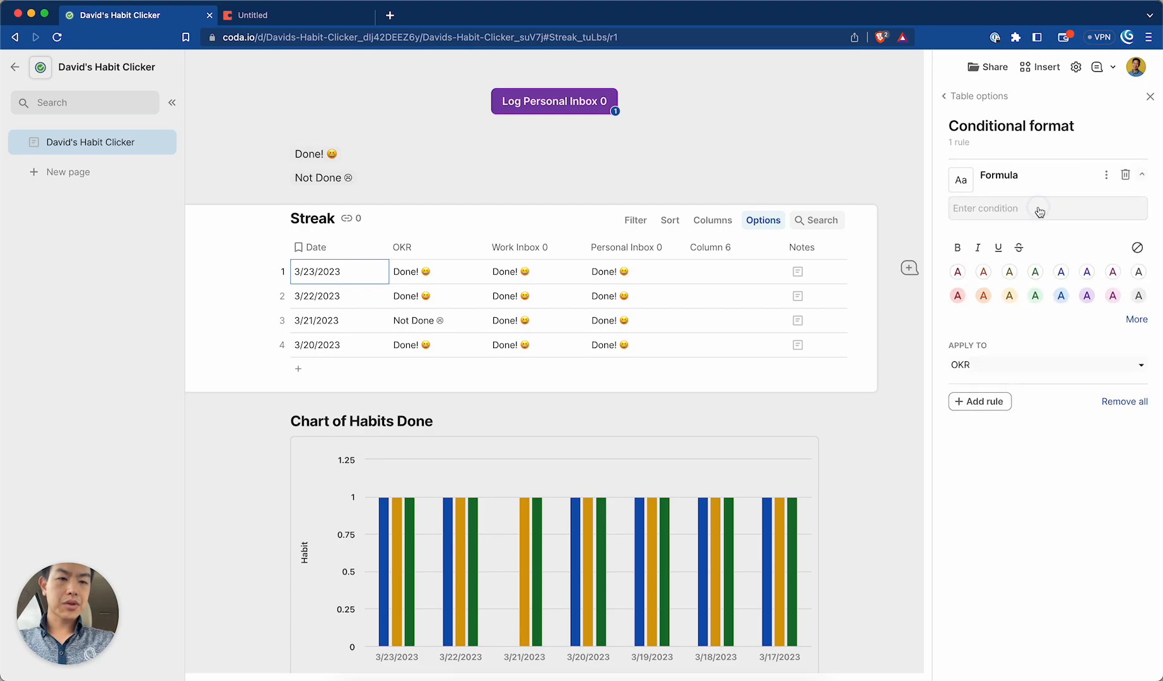
pyautogui.click(1038, 208)
pyautogui.press('Down')
pyautogui.press('Tab')
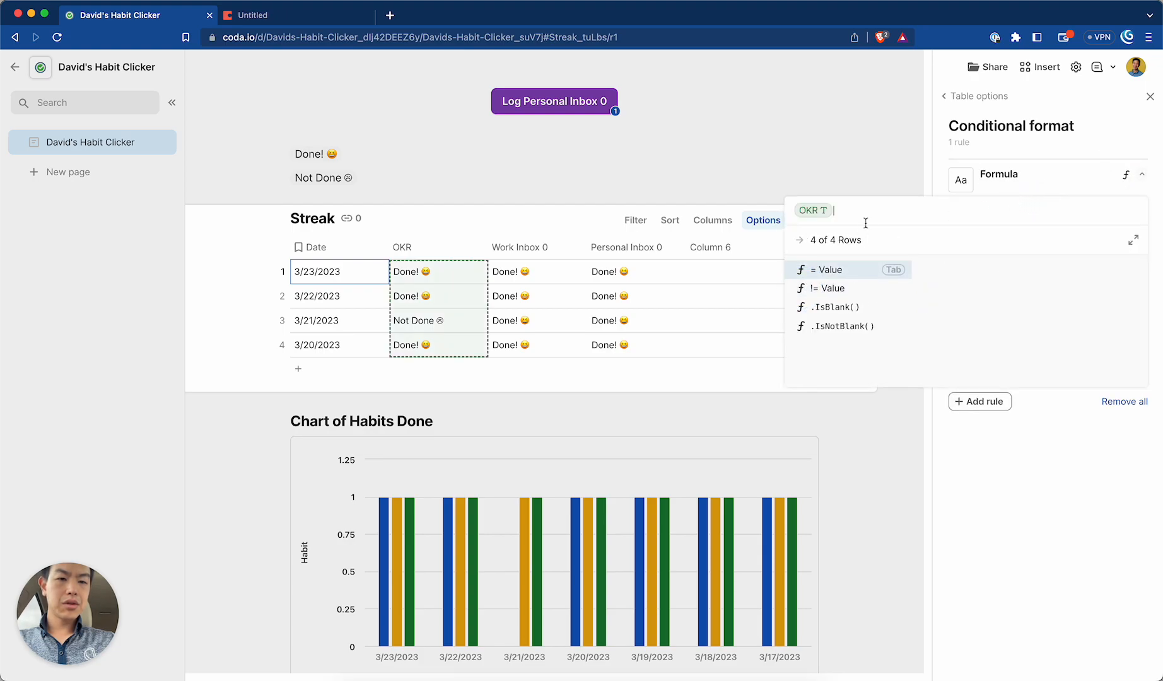
pyautogui.write('=message when done')
pyautogui.press('Return')
pyautogui.press('Return')
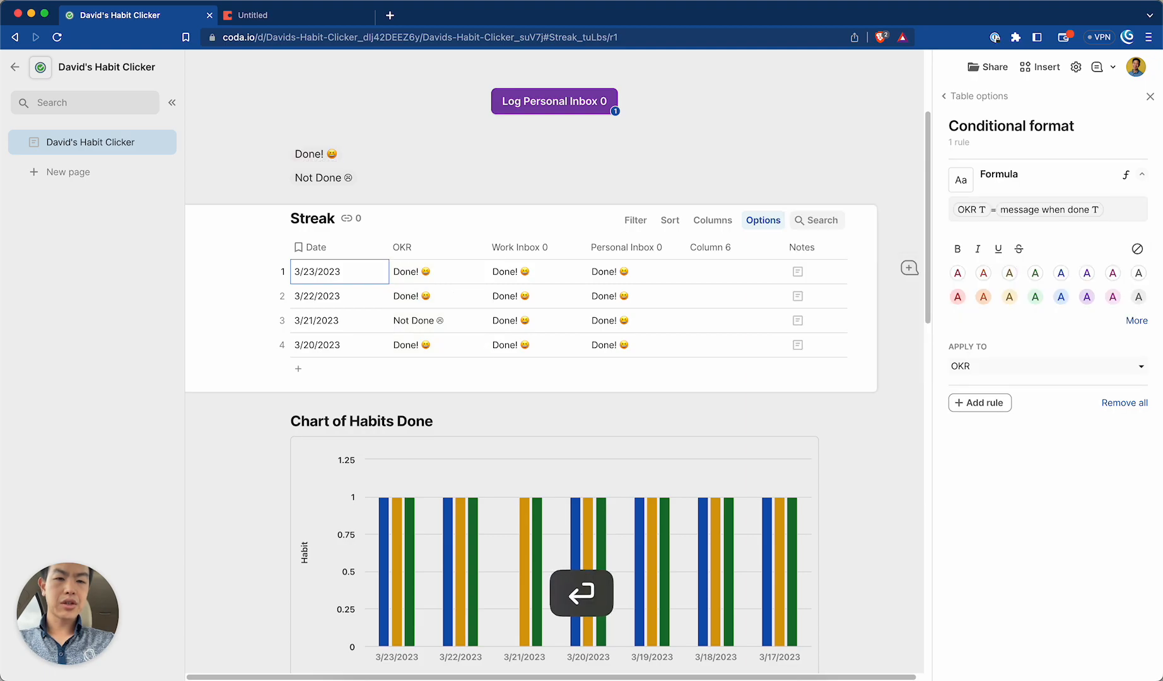
pyautogui.click(1060, 298)
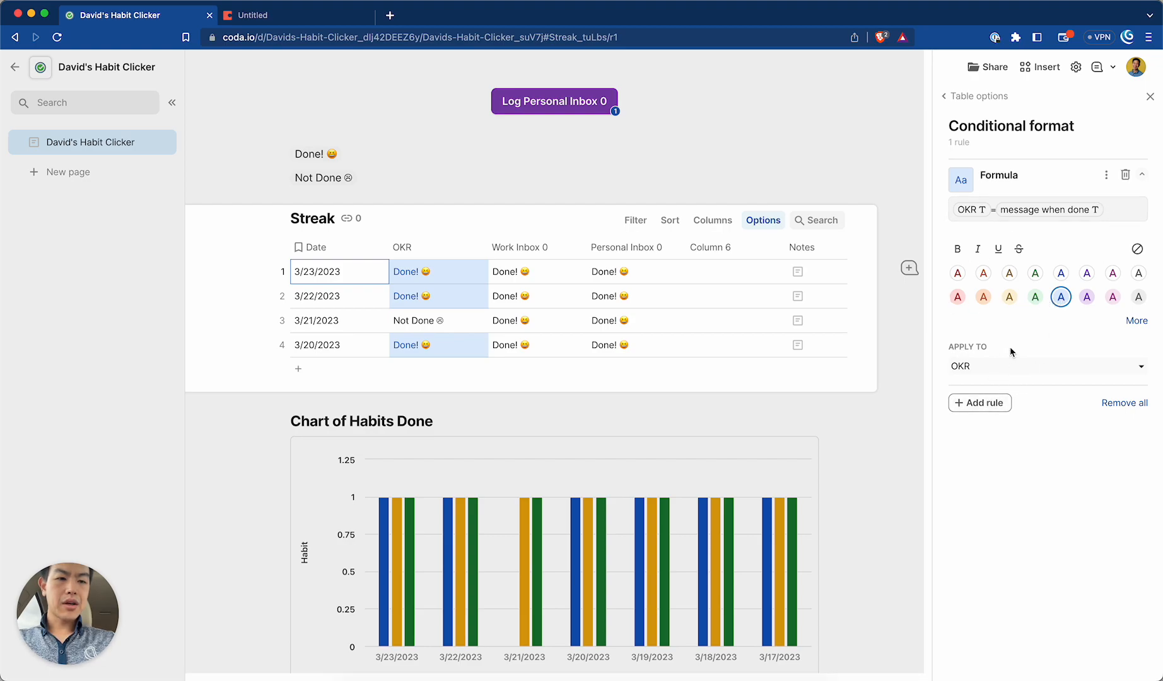
pyautogui.click(985, 405)
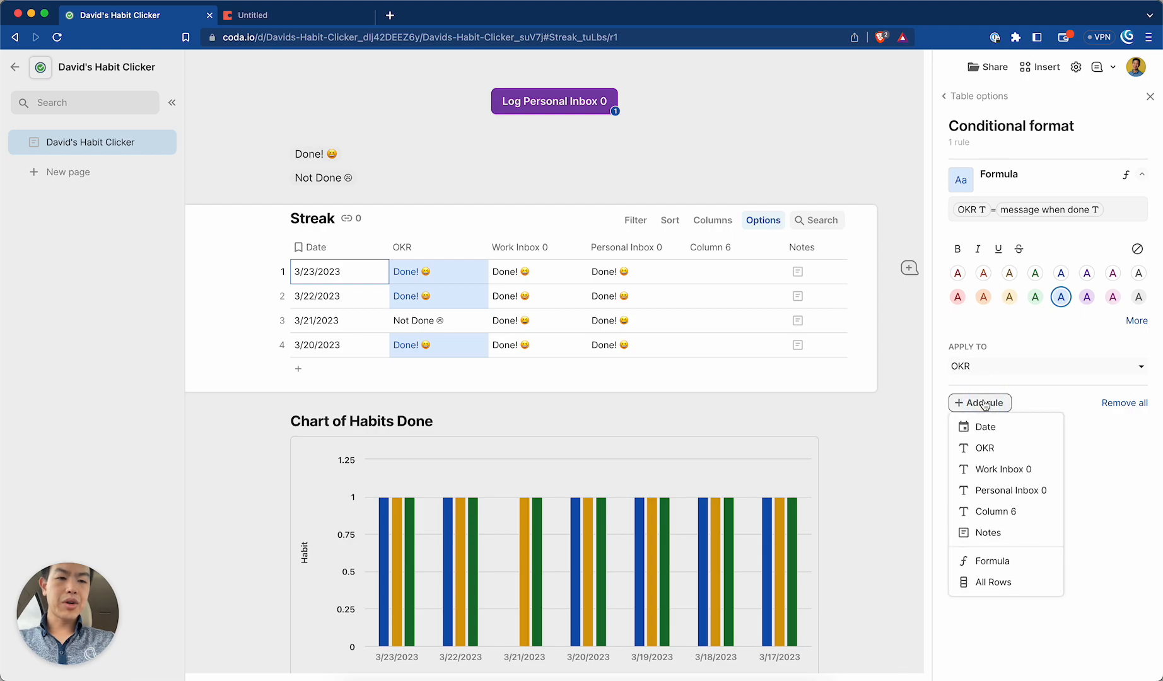
pyautogui.click(984, 474)
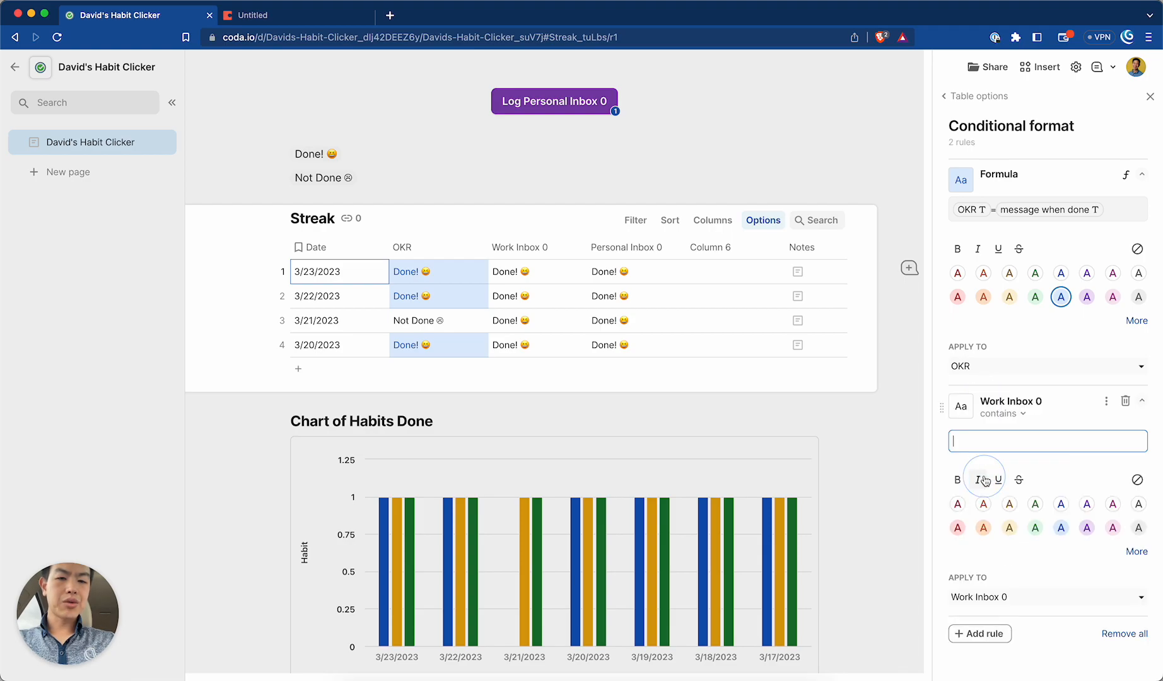
pyautogui.click(1142, 402)
pyautogui.click(1125, 403)
pyautogui.click(1125, 175)
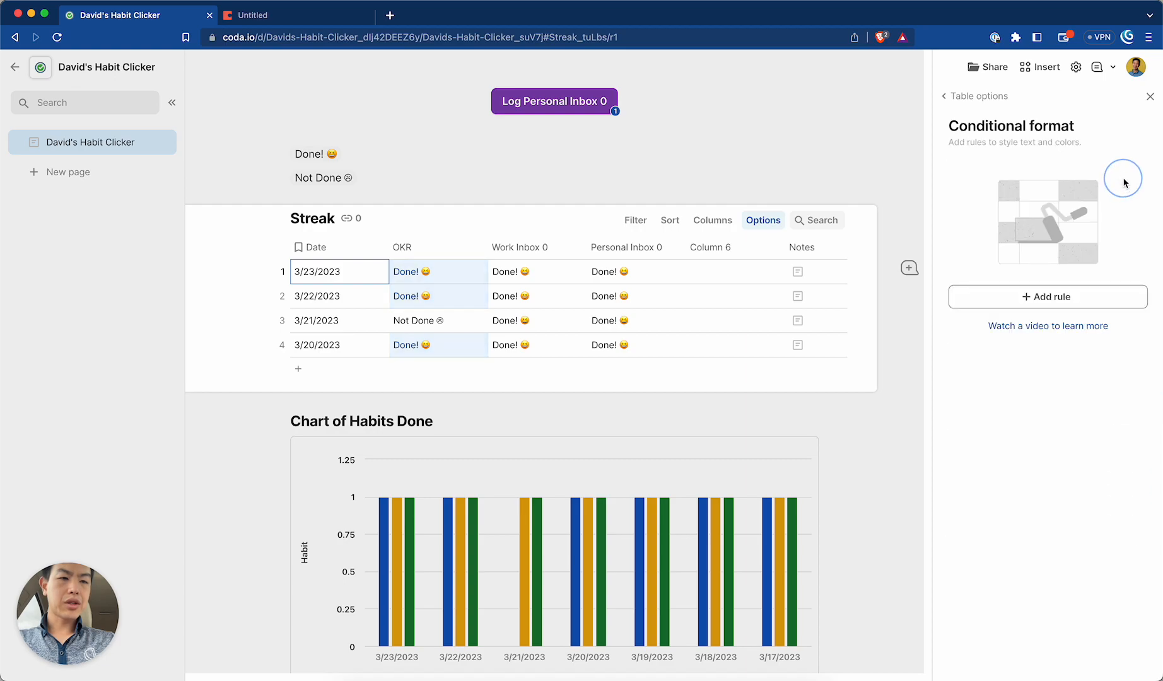
pyautogui.press('super+z')
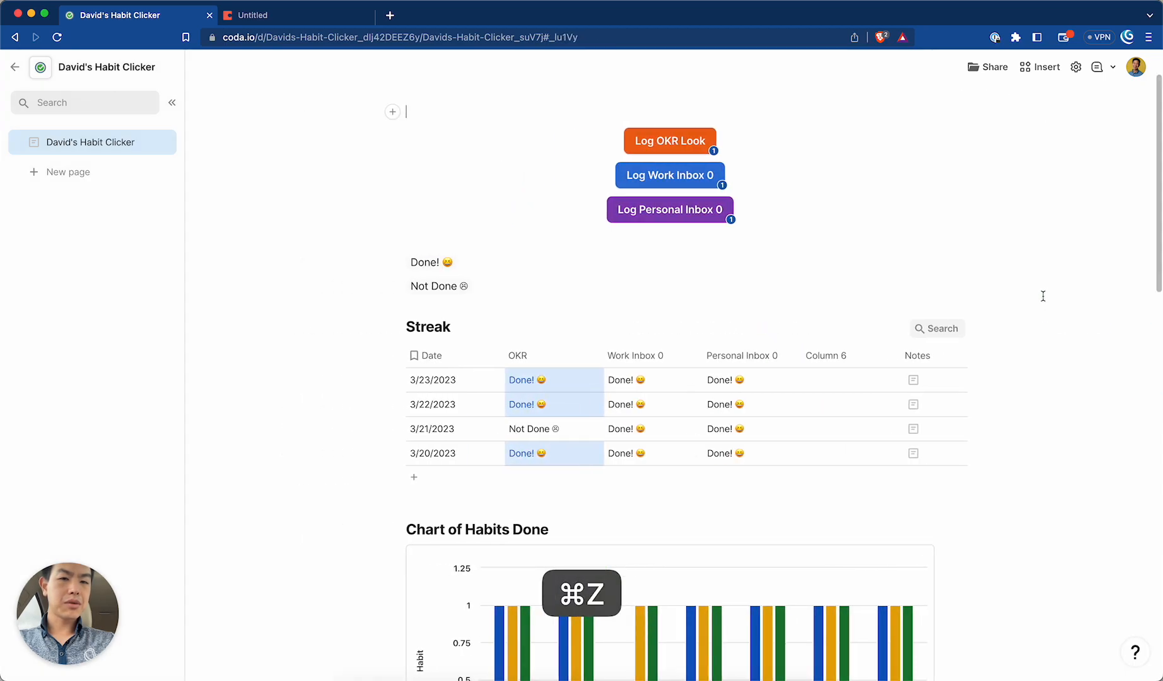
# Reopen the Streak table's conditional format settings and duplicate the OKR rule
pyautogui.click(867, 329)
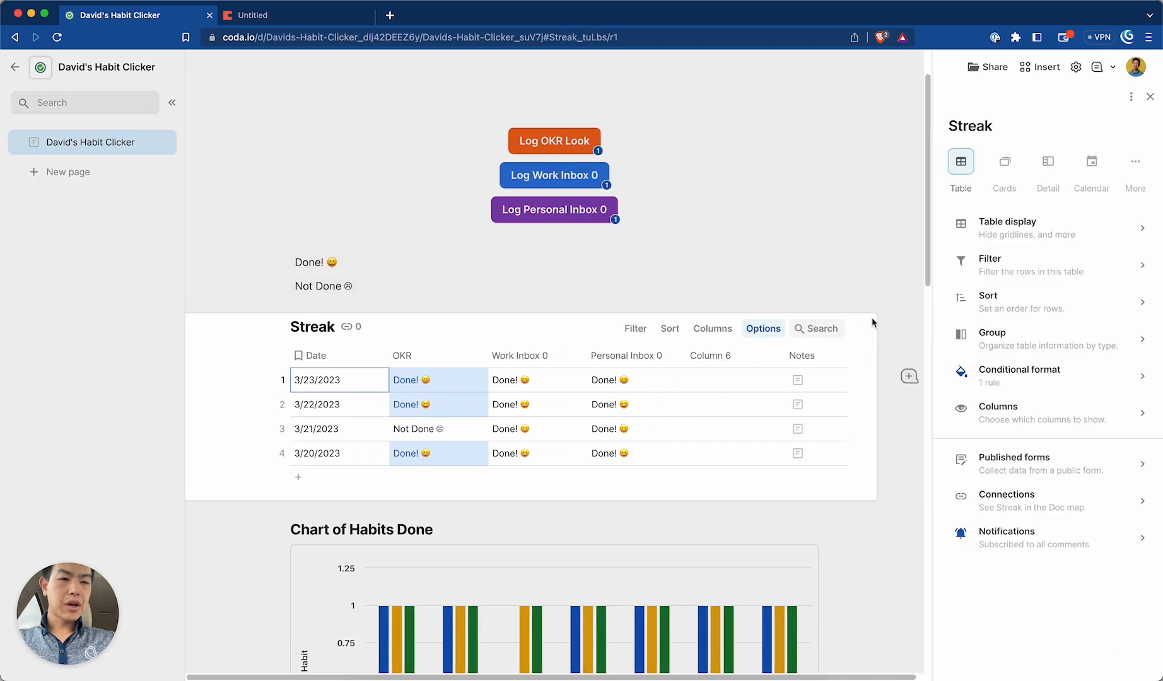
pyautogui.click(1003, 366)
pyautogui.click(1105, 175)
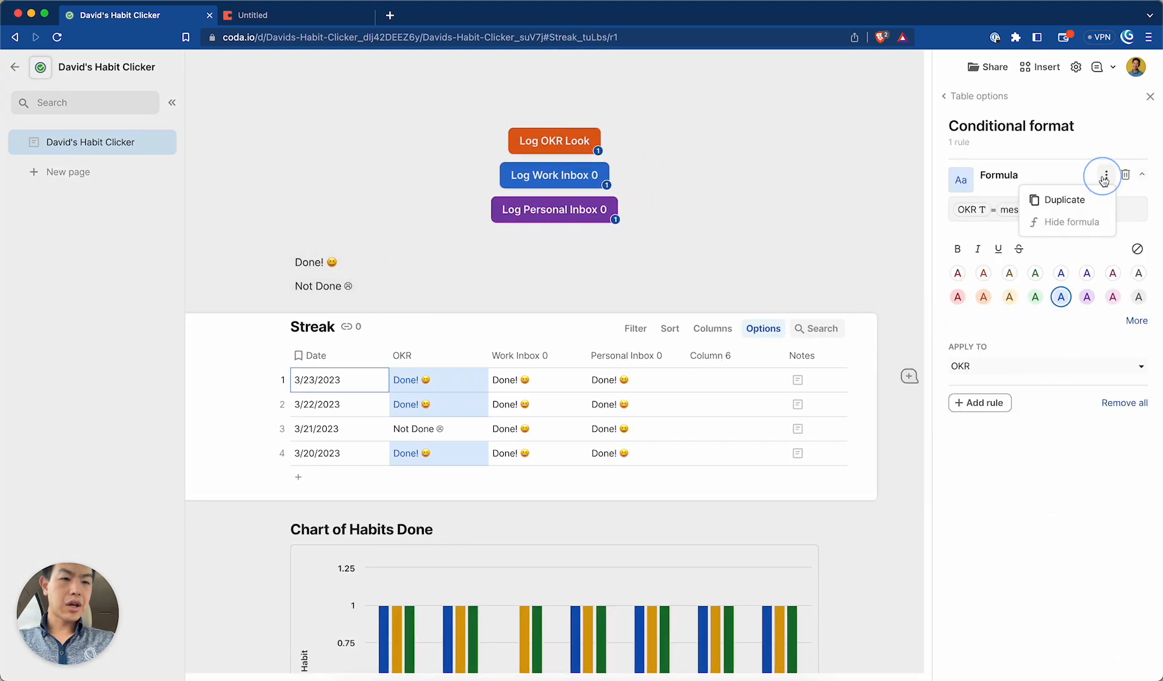
pyautogui.click(1065, 198)
# Replace OKR with Work Inbox 0 in the duplicated rule's condition, keeping the comparison with message when done
pyautogui.click(1110, 442)
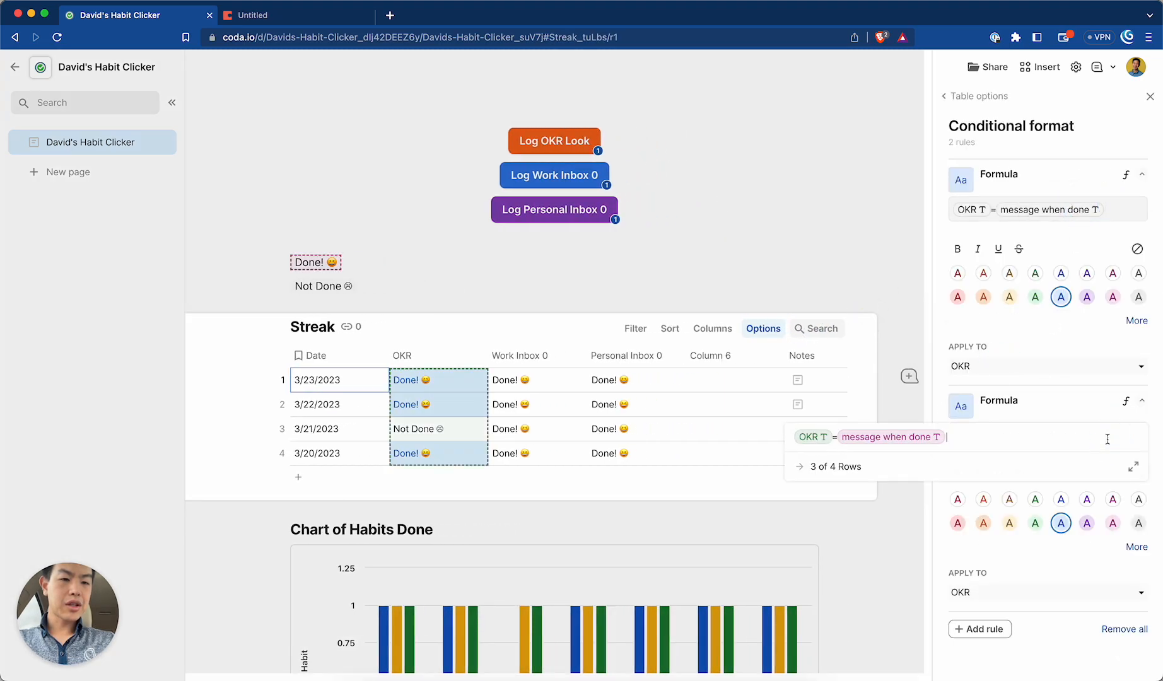
pyautogui.click(817, 445)
pyautogui.press('BackSpace')
pyautogui.write('W')
pyautogui.click(835, 502)
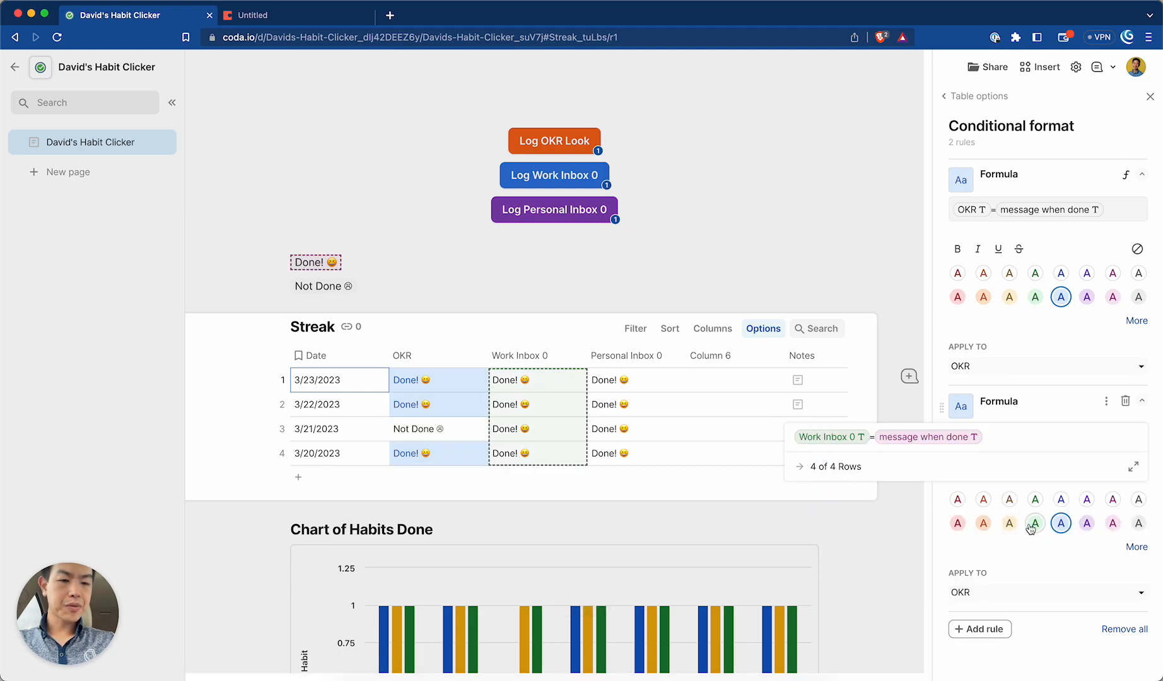
# Apply the Work Inbox 0 rule to the Work Inbox 0 column instead of the OKR column
pyautogui.click(1025, 592)
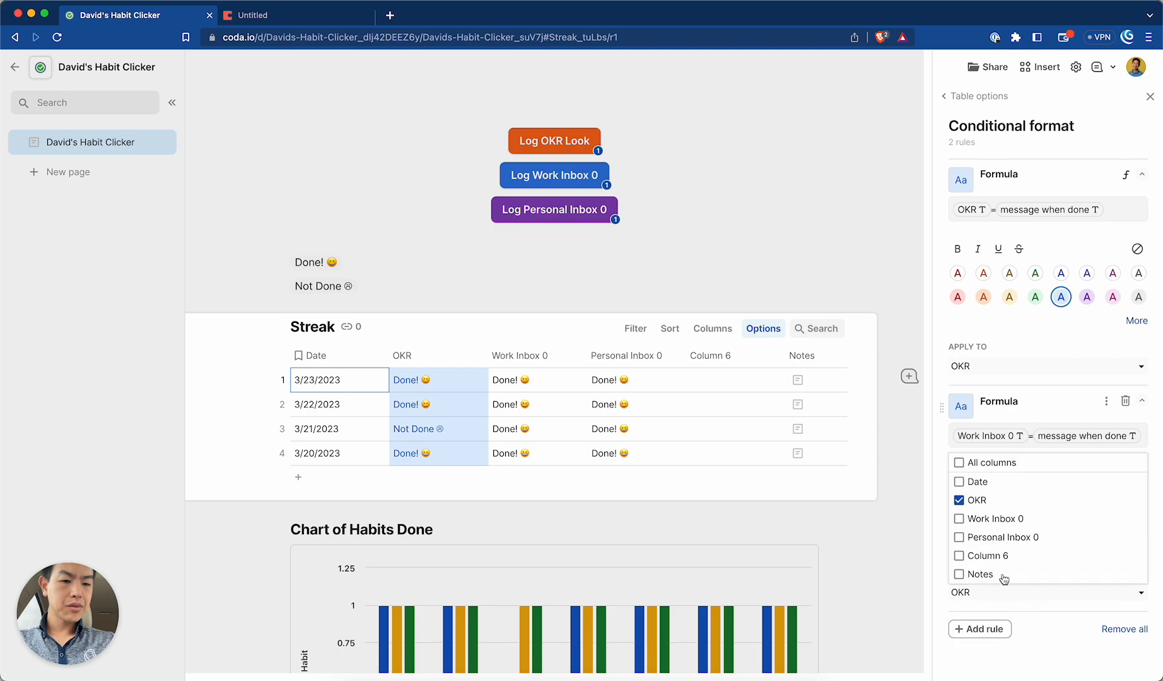
pyautogui.click(981, 521)
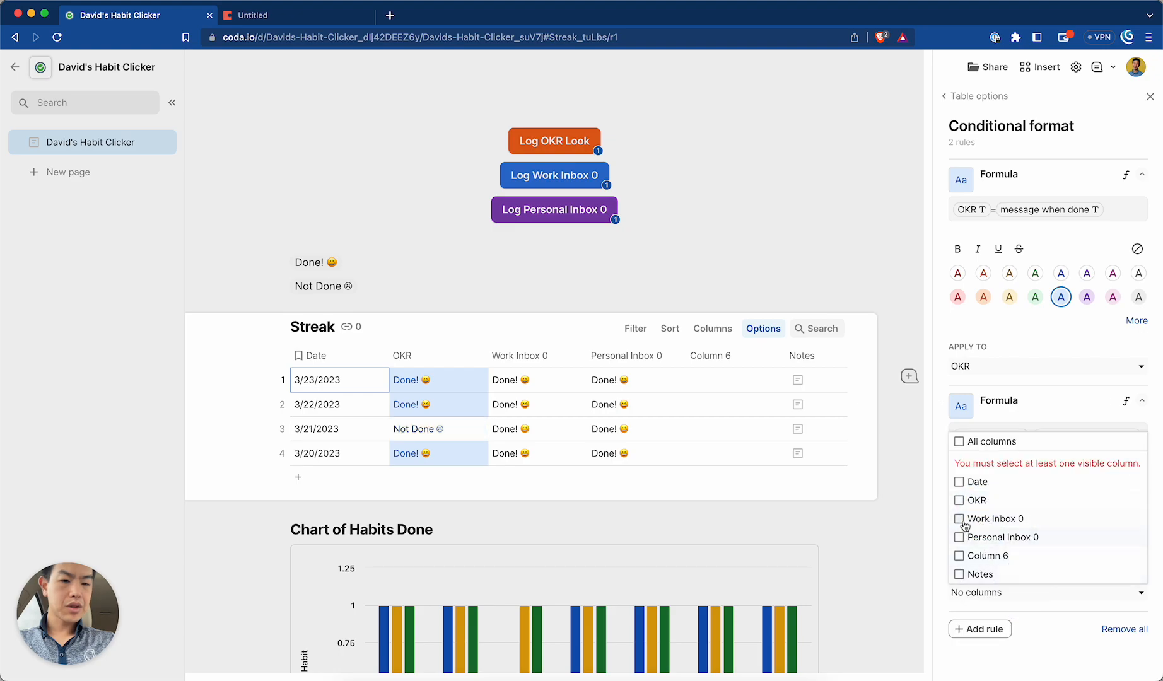
pyautogui.click(959, 519)
pyautogui.click(1044, 642)
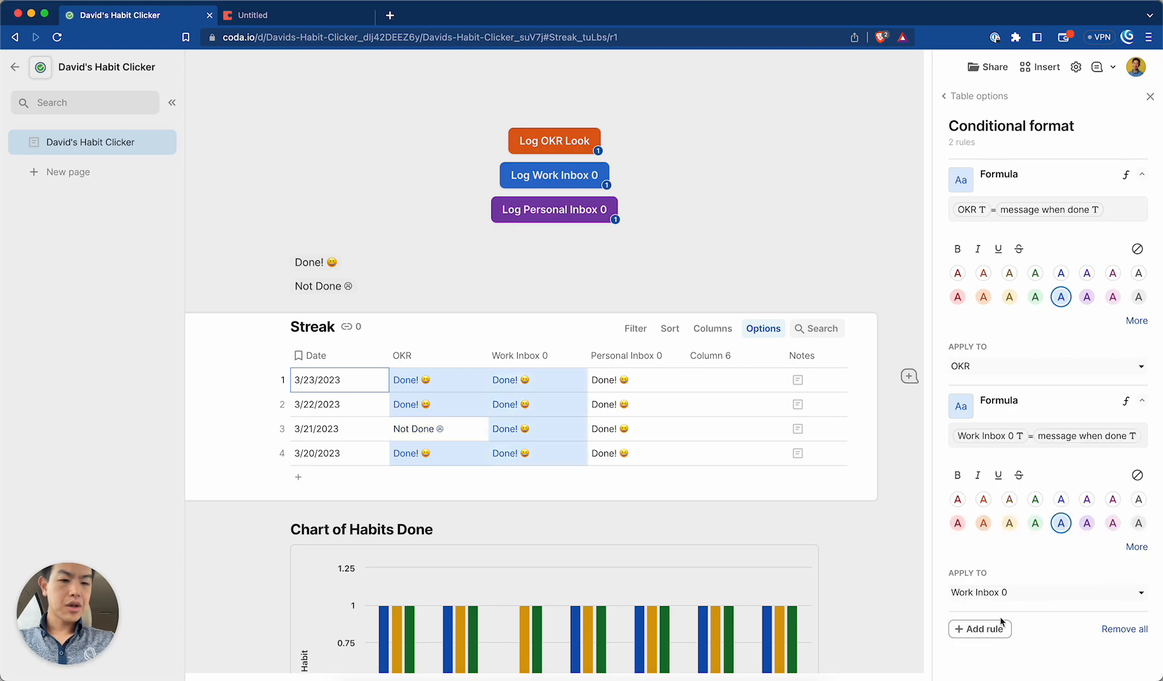
# Duplicate the Work Inbox 0 conditional format rule
pyautogui.click(983, 630)
pyautogui.click(1105, 401)
pyautogui.click(1105, 401)
pyautogui.click(1066, 423)
# Replace Work Inbox 0 with Personal Inbox 0 in the third rule's condition and save it
pyautogui.click(1051, 441)
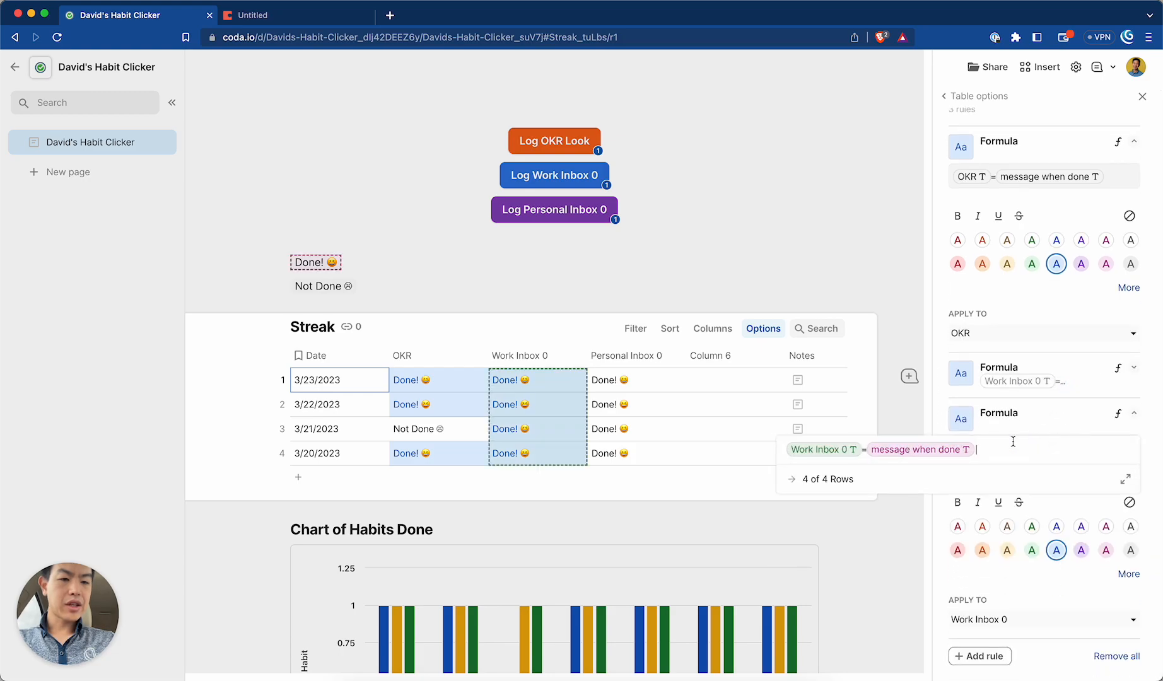
pyautogui.moveTo(862, 455)
pyautogui.write('personal')
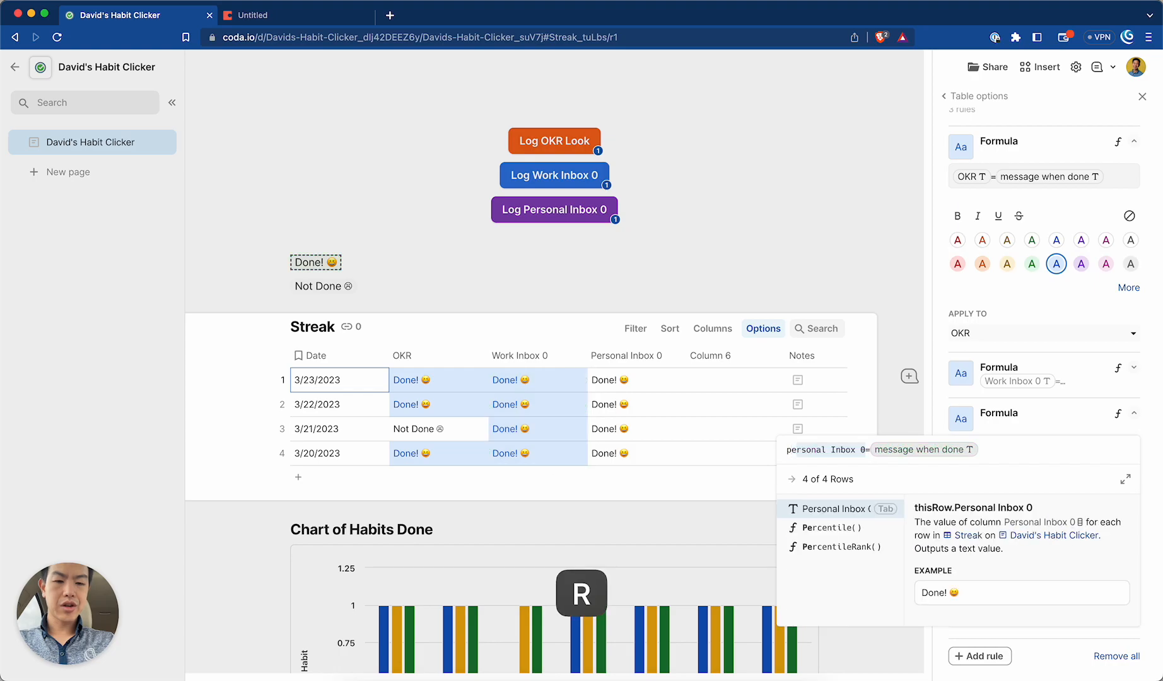
pyautogui.press('Return')
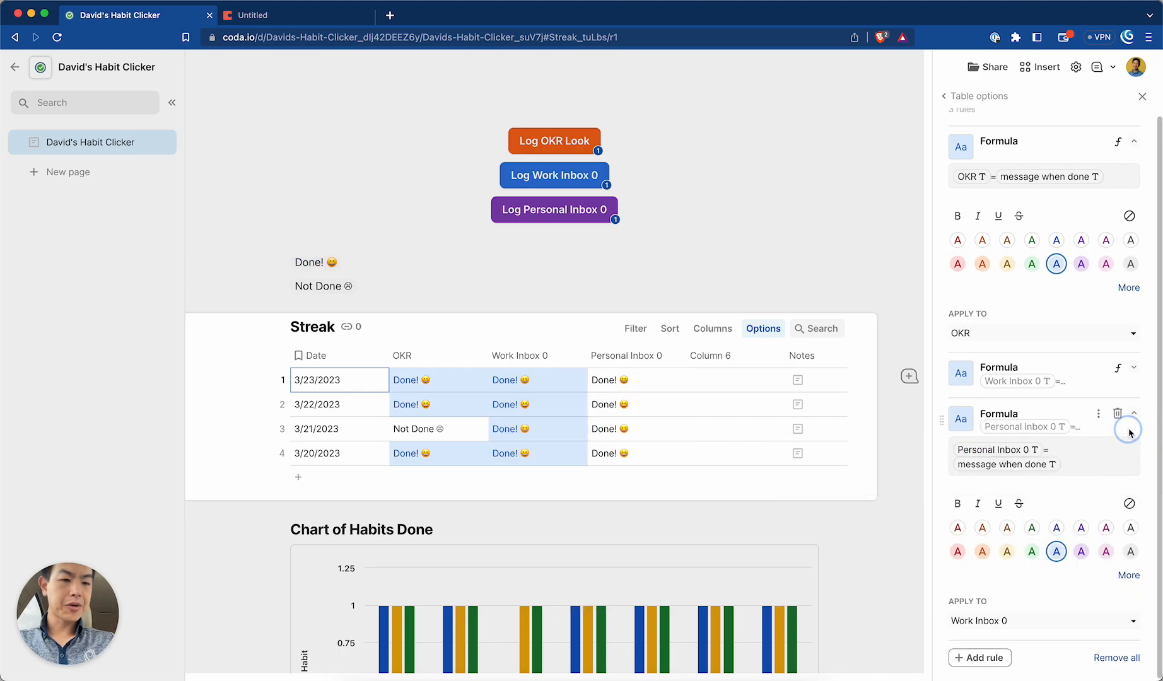
pyautogui.click(1098, 457)
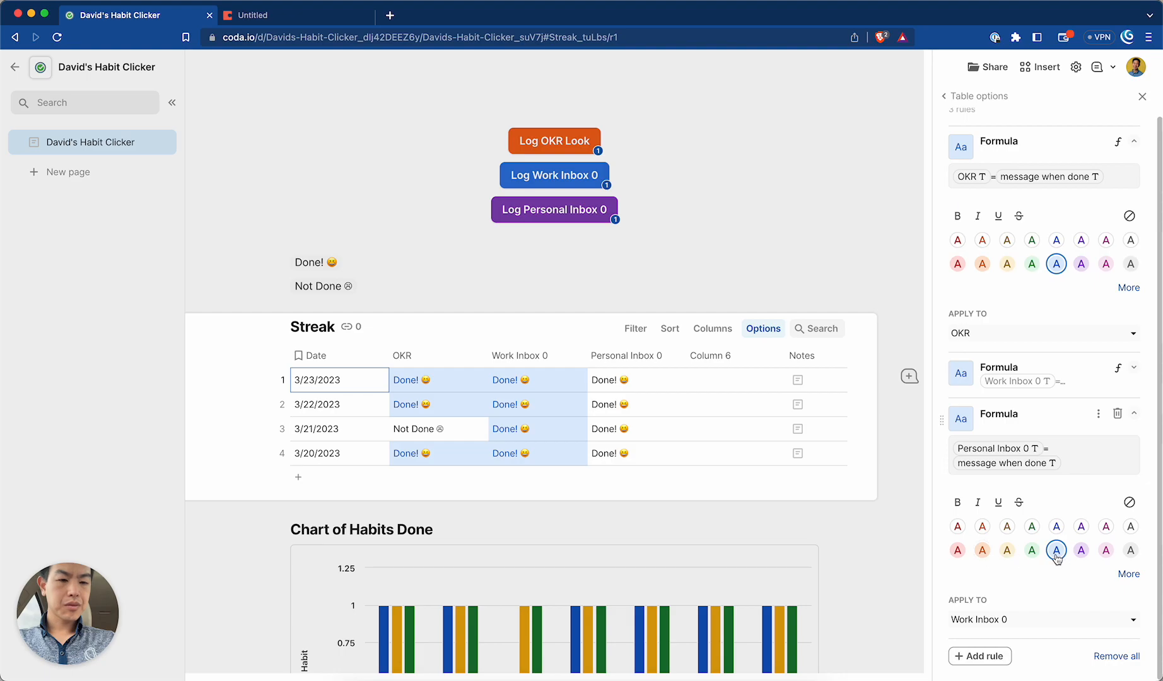
# Add the Personal Inbox 0 column to those the third rule applies to and close the conditional format settings
pyautogui.click(994, 614)
pyautogui.click(959, 564)
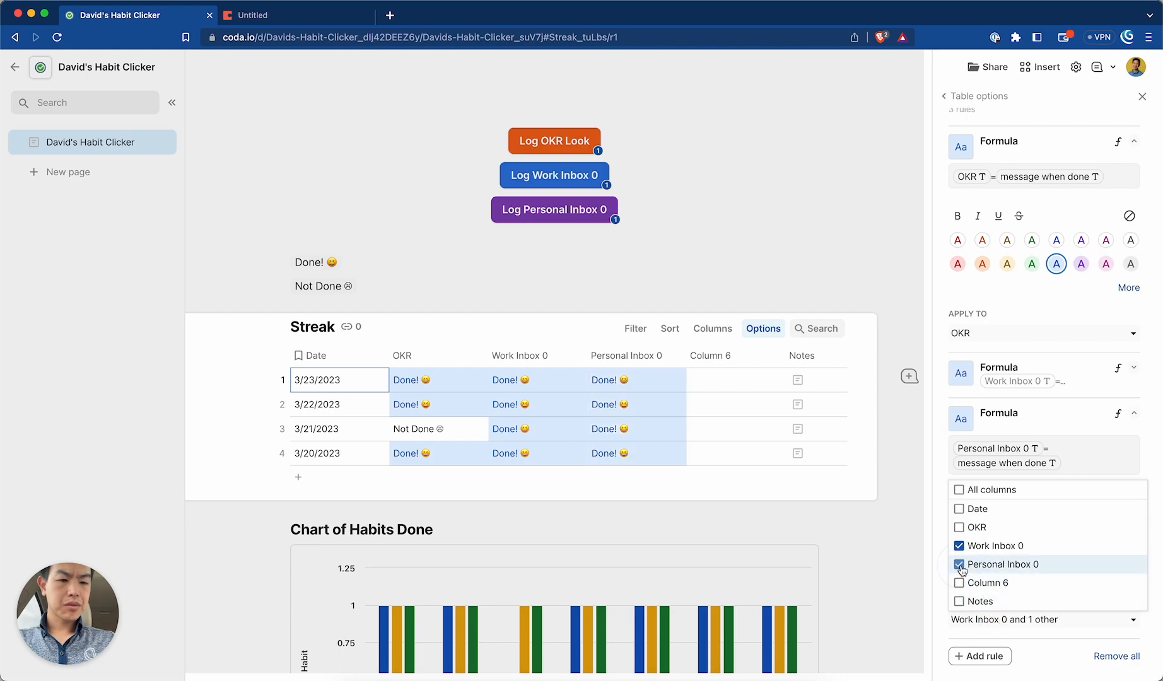
pyautogui.click(1015, 657)
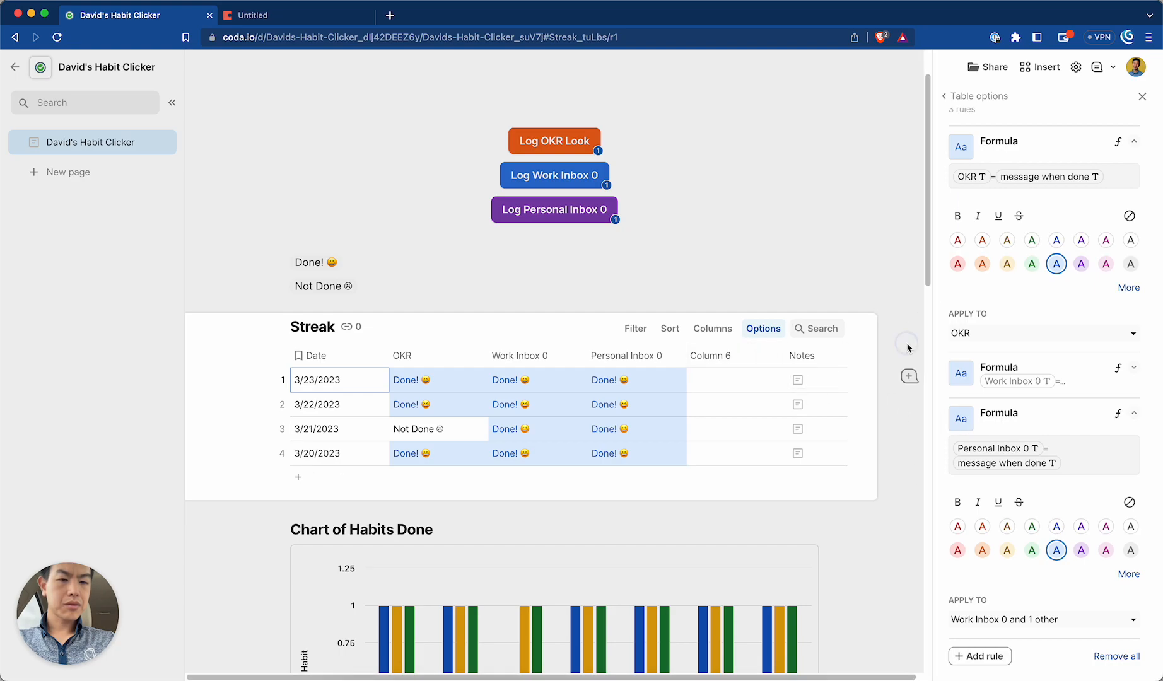
pyautogui.click(1141, 96)
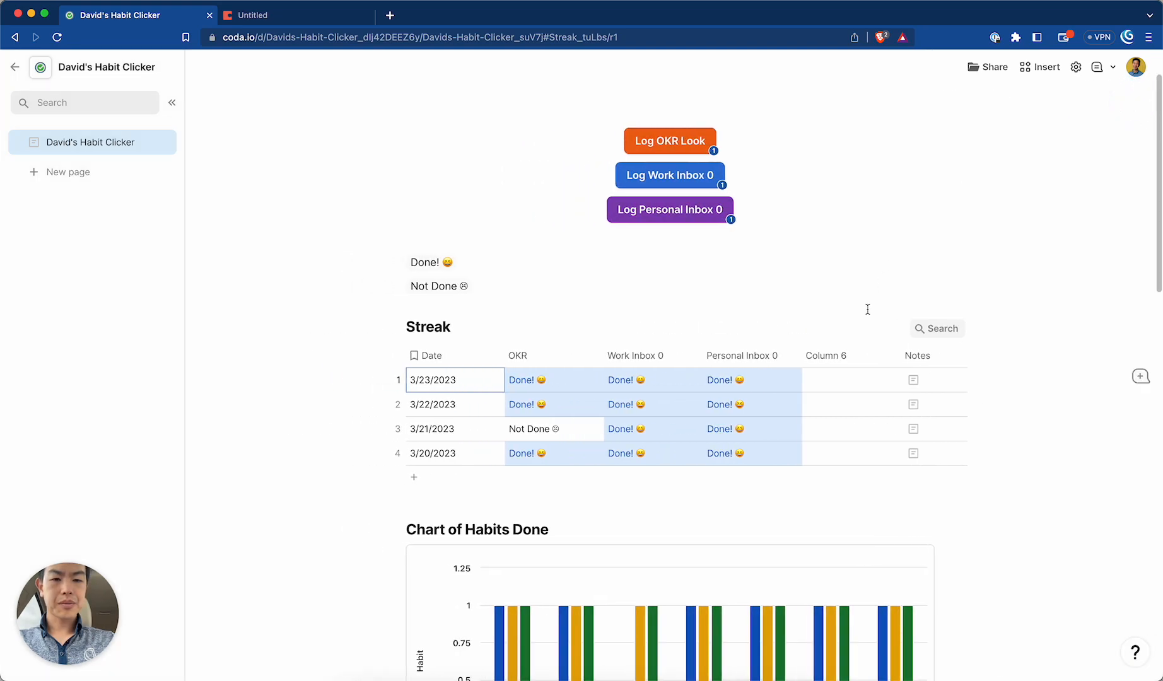
# Delete the Column 6 and Notes columns from the Streak table
pyautogui.click(834, 361)
pyautogui.keyDown('shift'); pyautogui.click(927, 363); pyautogui.keyUp('shift')
pyautogui.rightClick(927, 363)
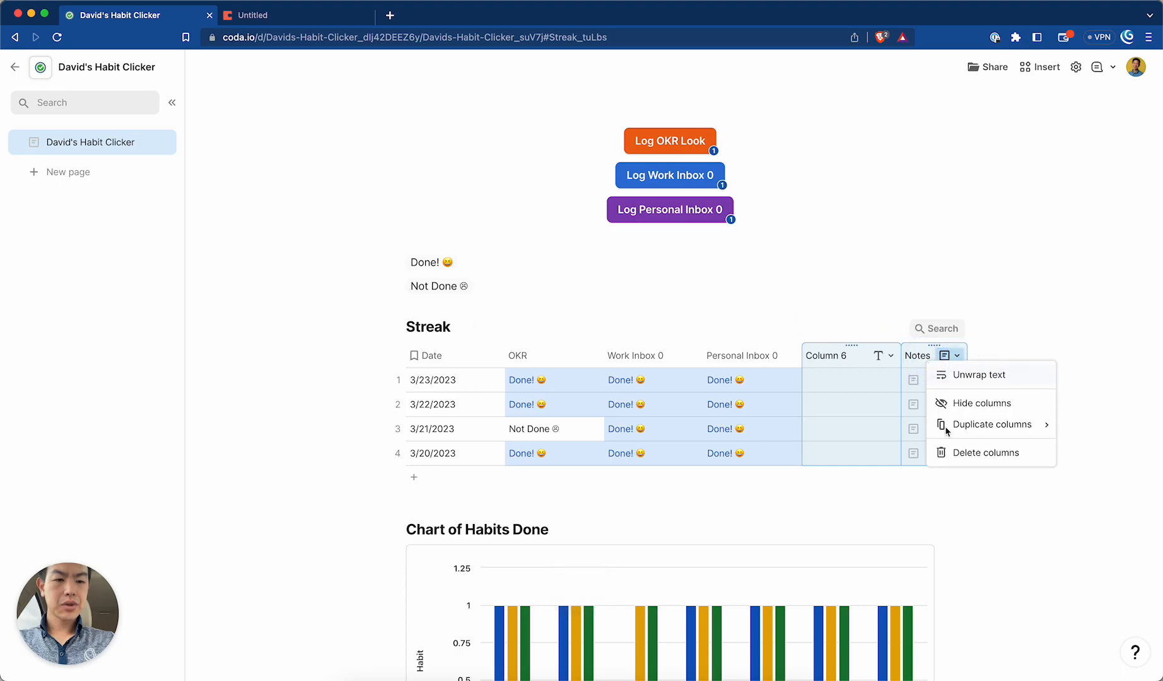
pyautogui.click(978, 454)
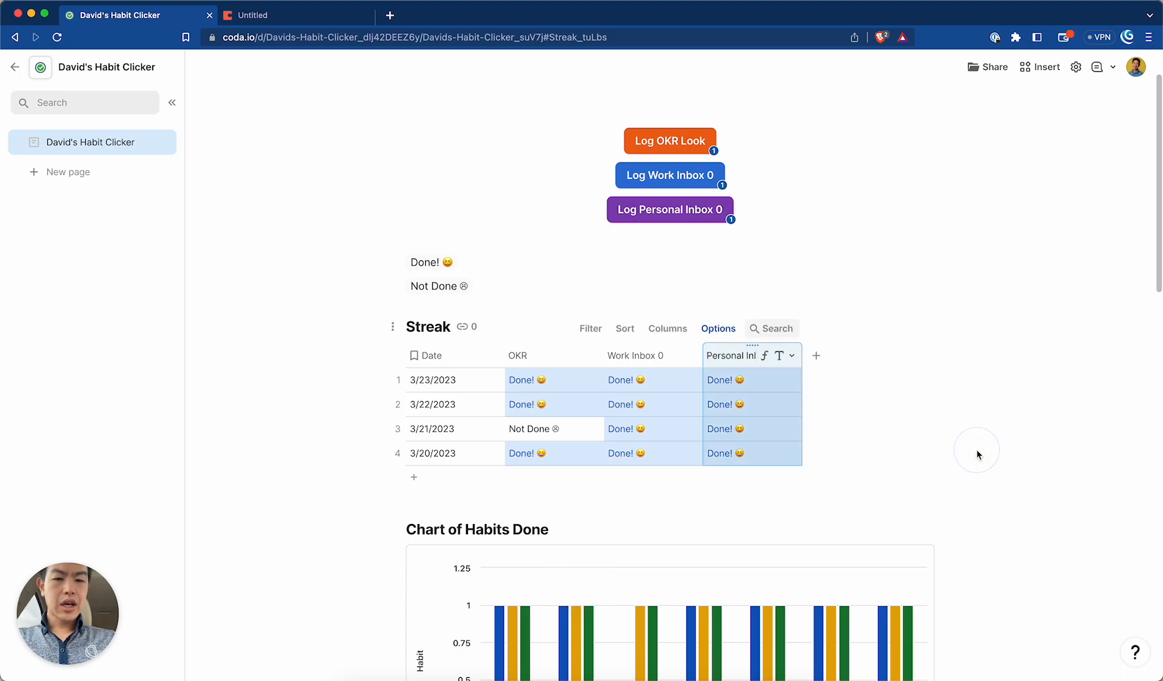
# Review the Streak table's highlighted habits alongside the Chart of Habits Done and the logging buttons
pyautogui.scroll(-1, 693, 486)
pyautogui.scroll(-3, 692, 487)
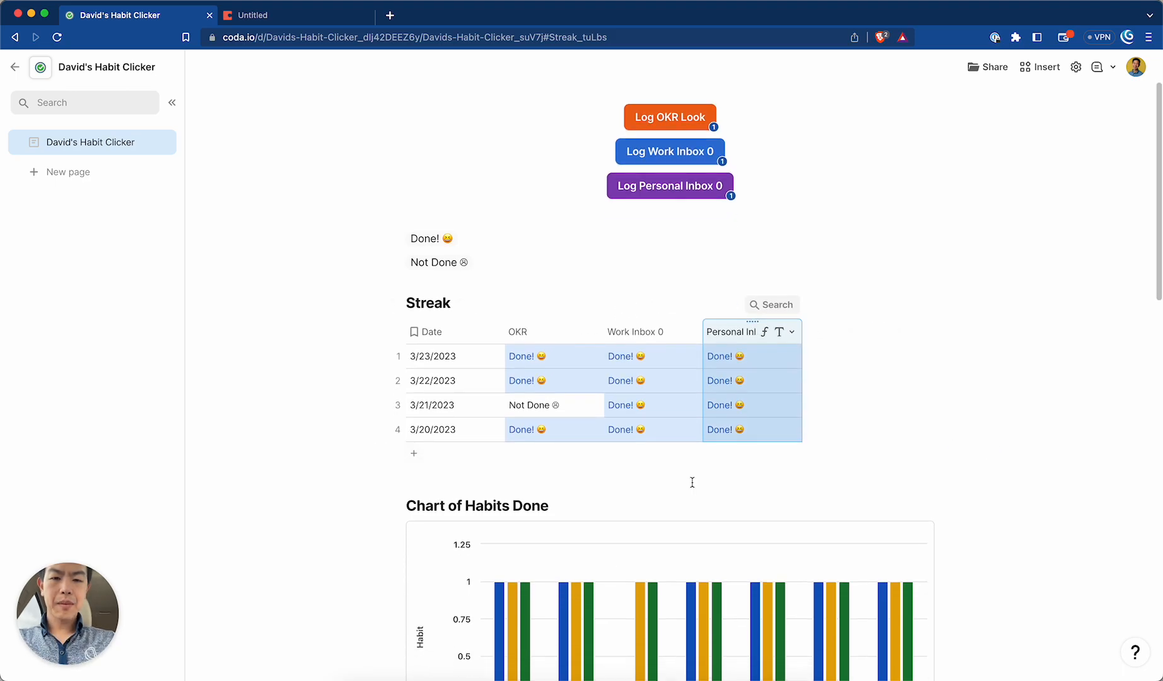
pyautogui.scroll(-1, 627, 432)
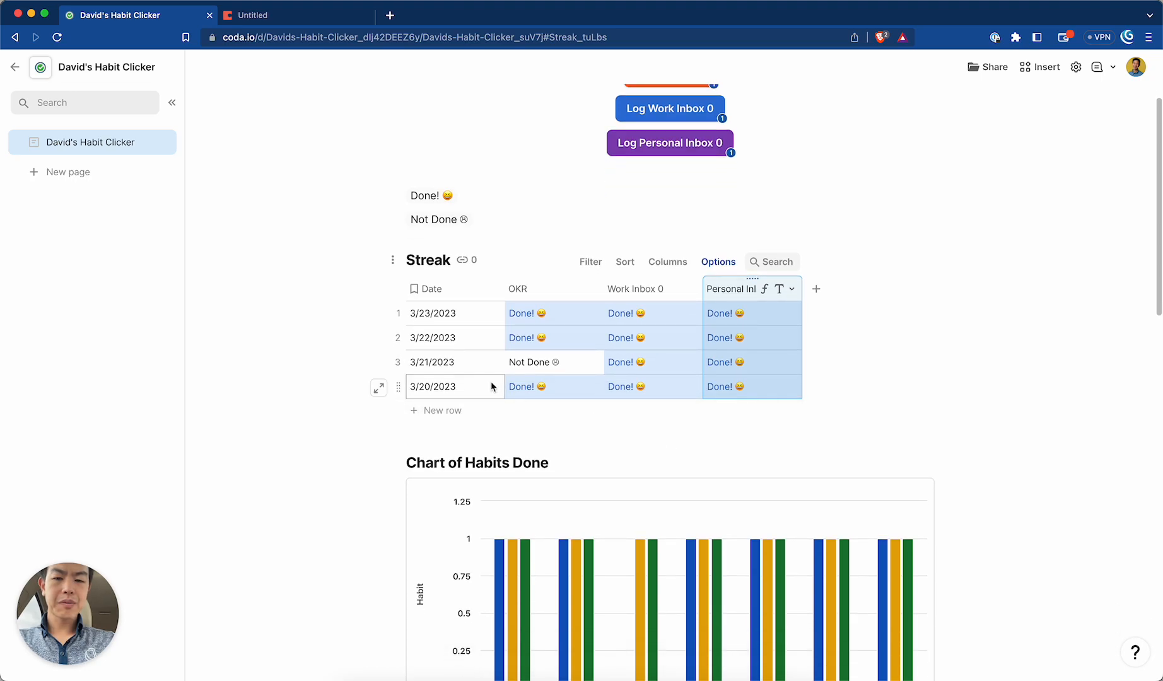
pyautogui.scroll(-2, 437, 428)
pyautogui.scroll(-2, 437, 423)
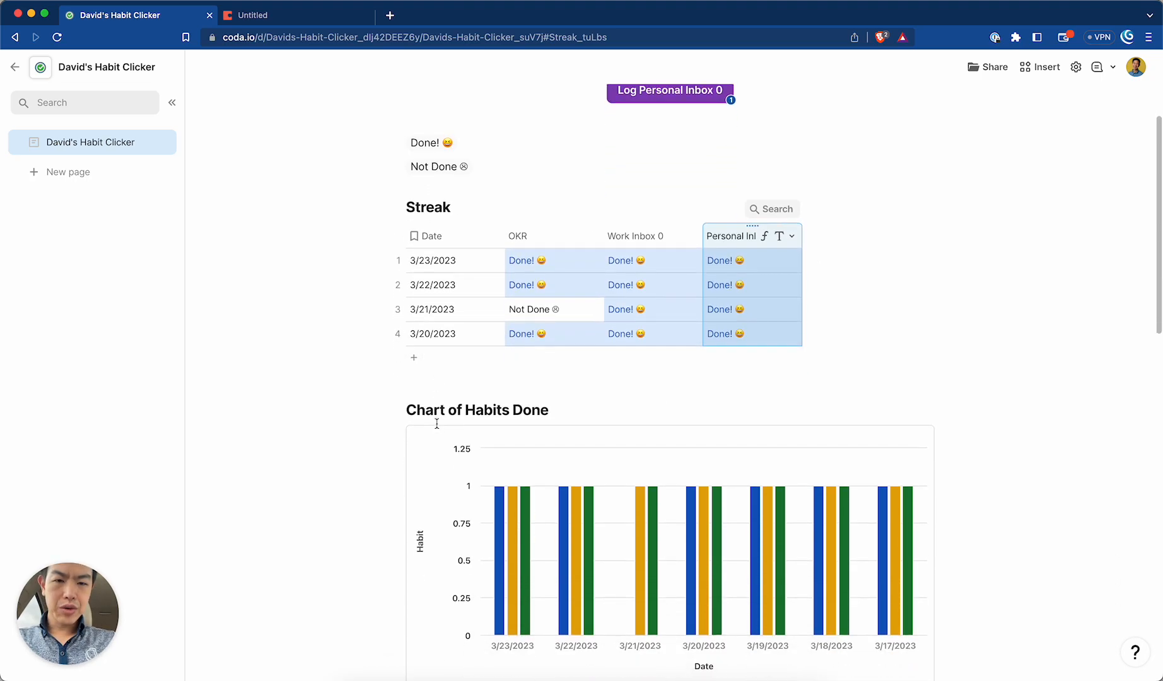
pyautogui.scroll(10, 497, 270)
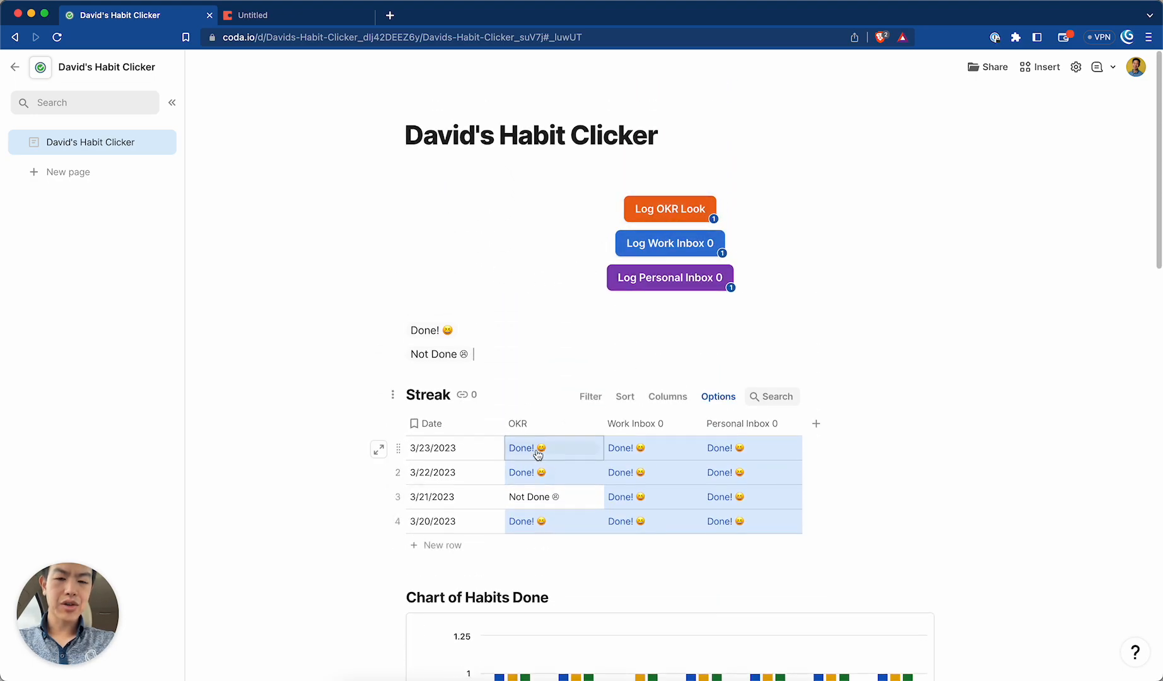
pyautogui.scroll(-8, 545, 446)
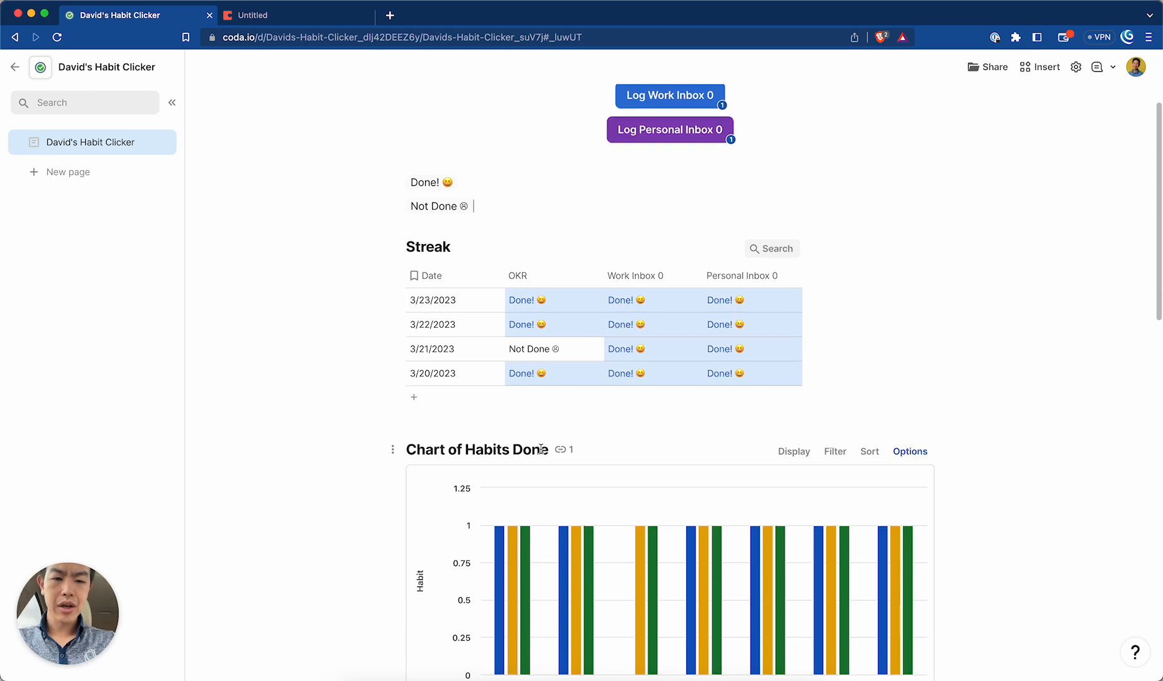
pyautogui.scroll(8, 541, 449)
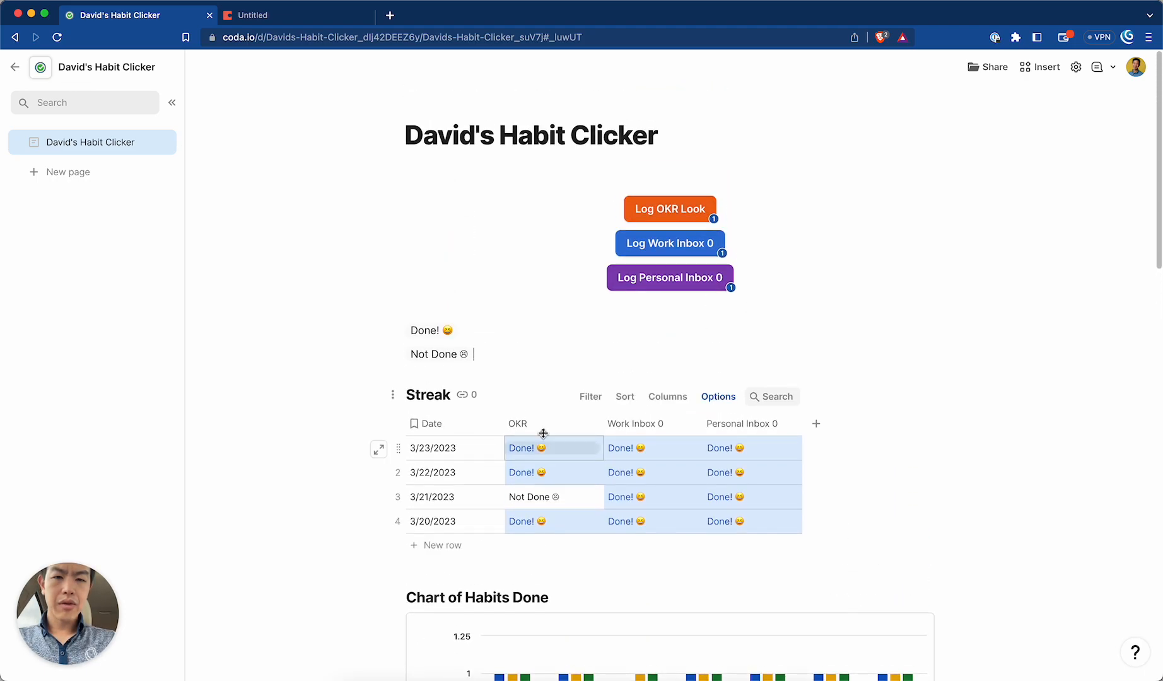
# Inspect the Log OKR Look button's settings and its available action types, then close them without changes
pyautogui.rightClick(652, 219)
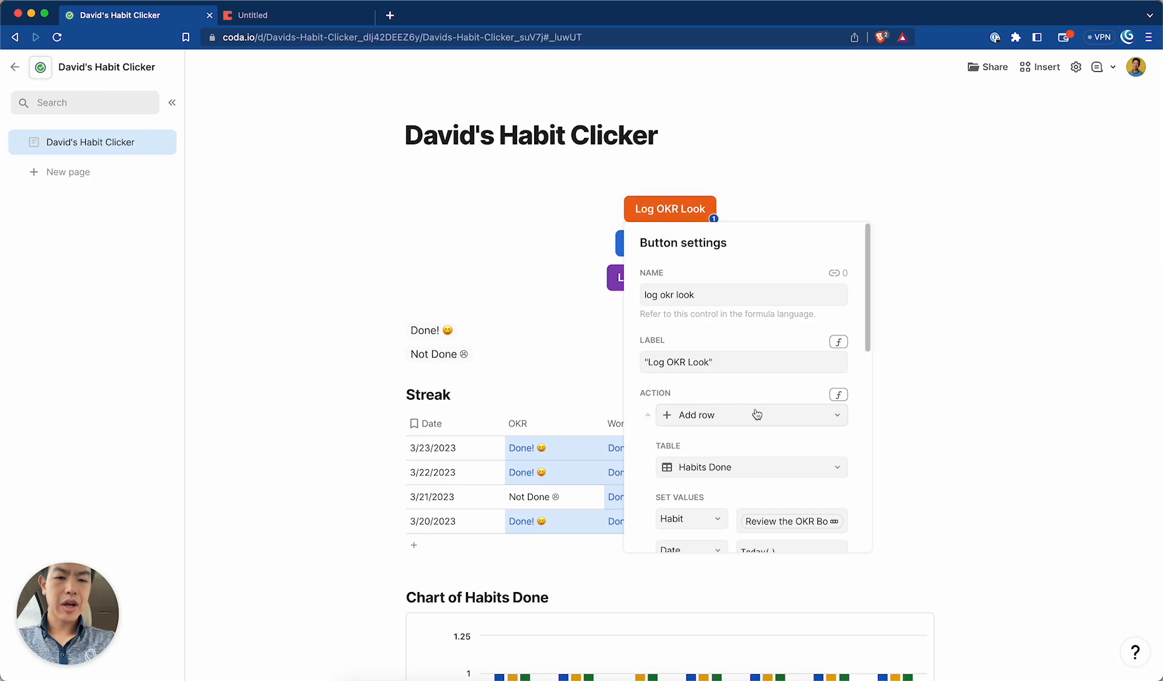
pyautogui.scroll(-3, 757, 414)
pyautogui.click(755, 336)
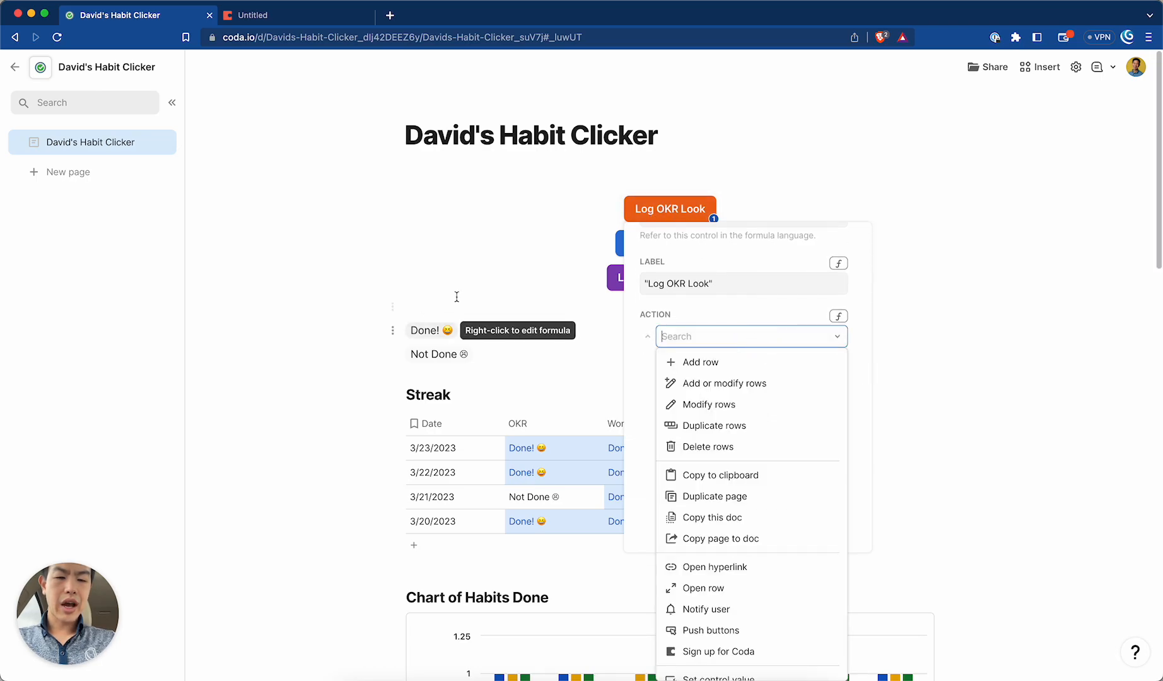
pyautogui.click(500, 197)
pyautogui.press('super+Right')
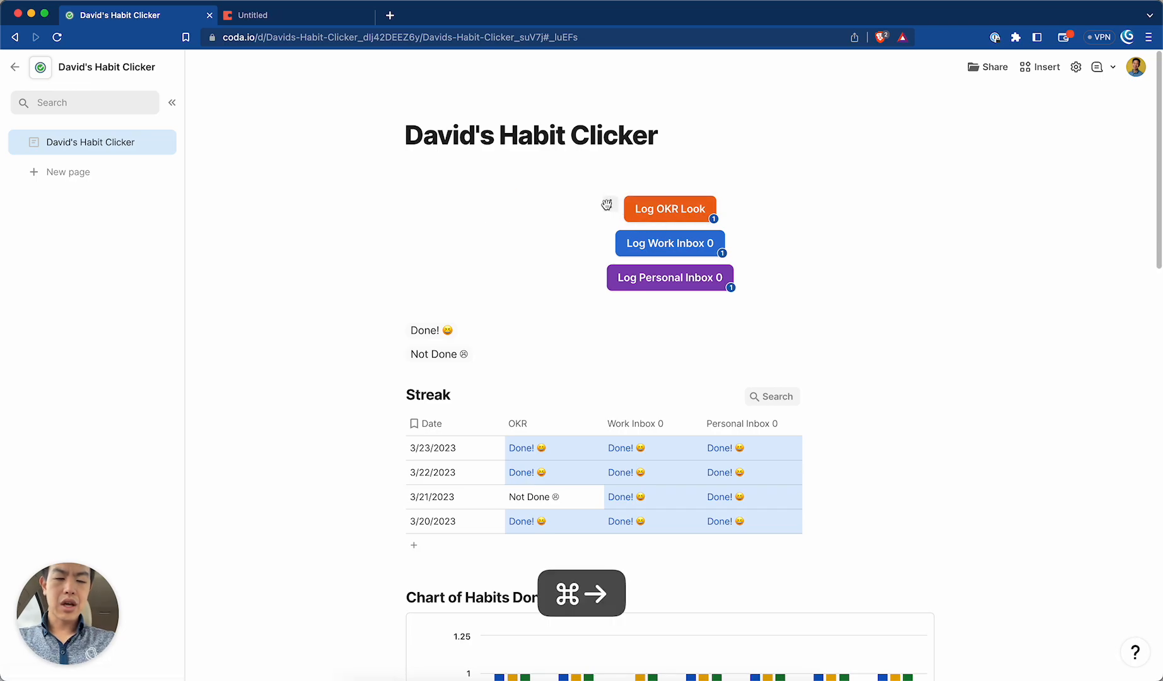
pyautogui.press('Down')
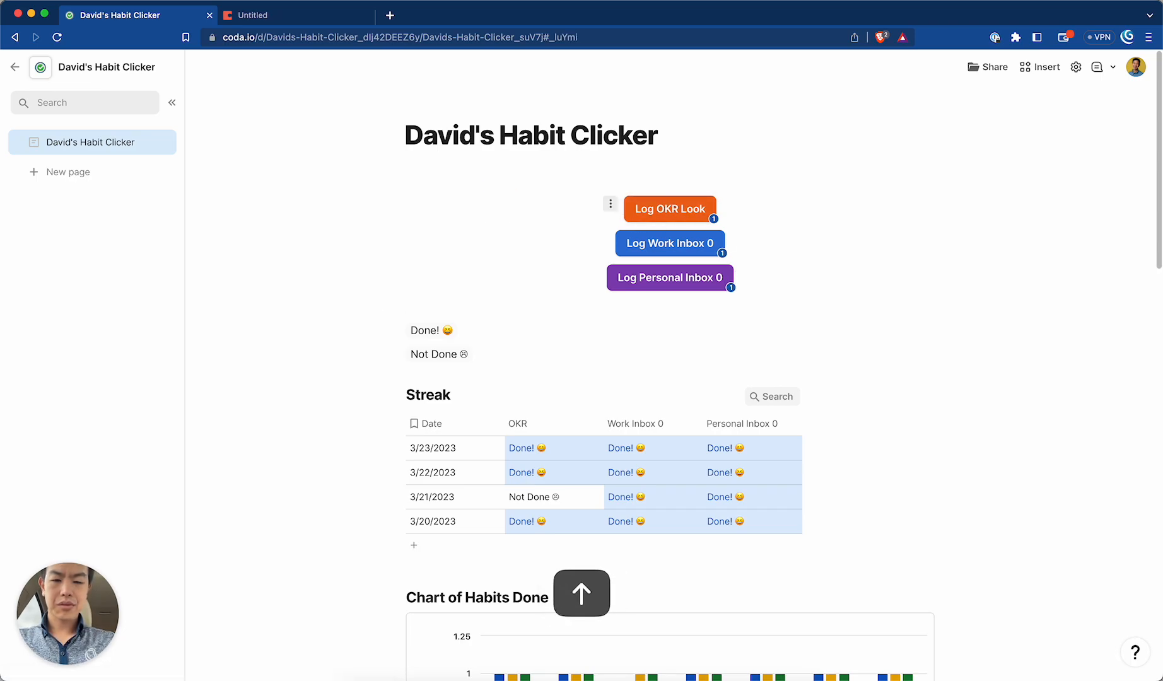
# Add a column named OKR2 at the end of the Streak table
pyautogui.click(838, 420)
pyautogui.click(813, 423)
pyautogui.write('OKR2')
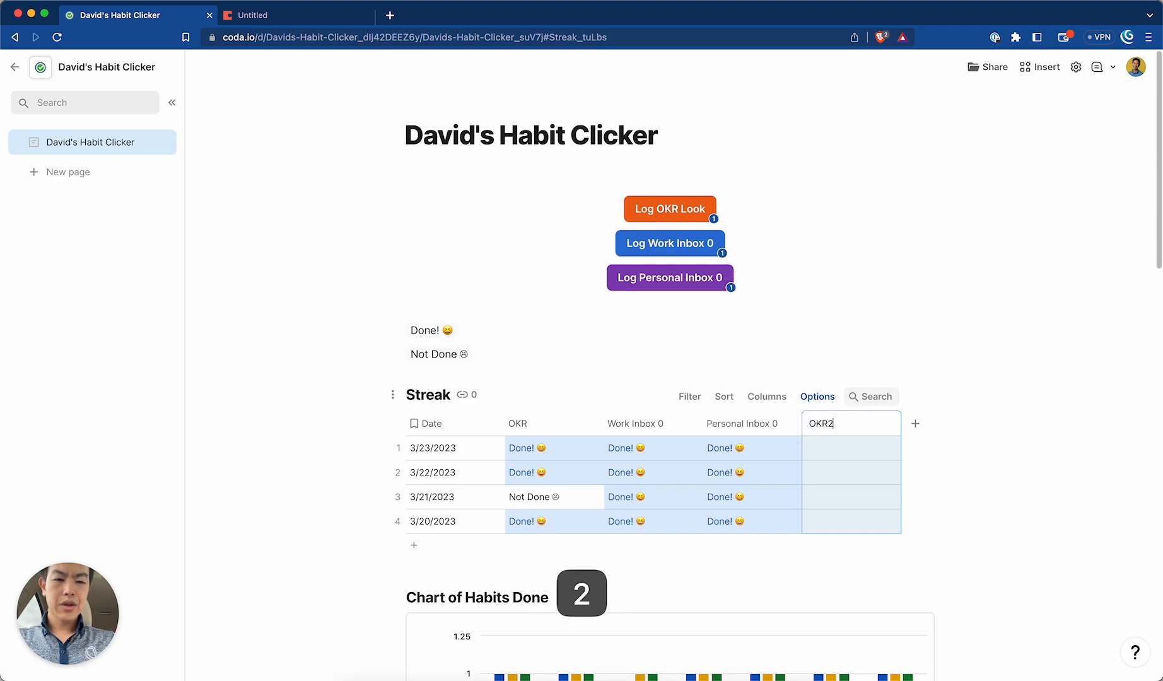
pyautogui.press('Return')
# Insert a new button on its own line below the Log Personal Inbox 0 button
pyautogui.click(818, 279)
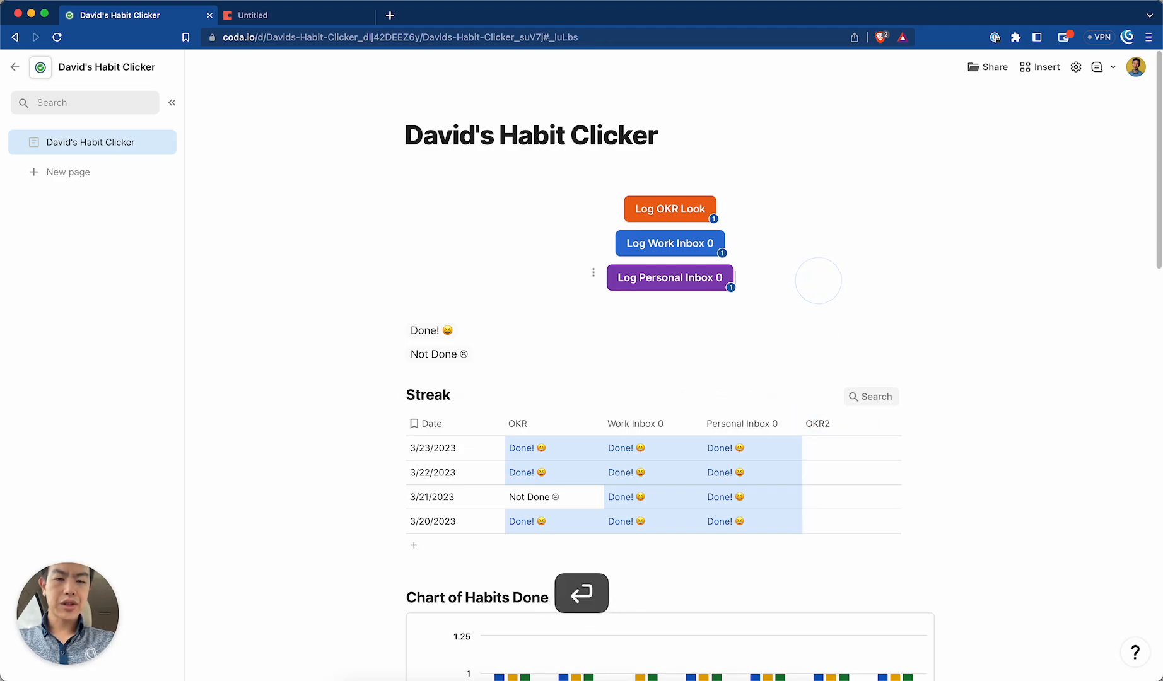
pyautogui.press('Return')
pyautogui.write('/')
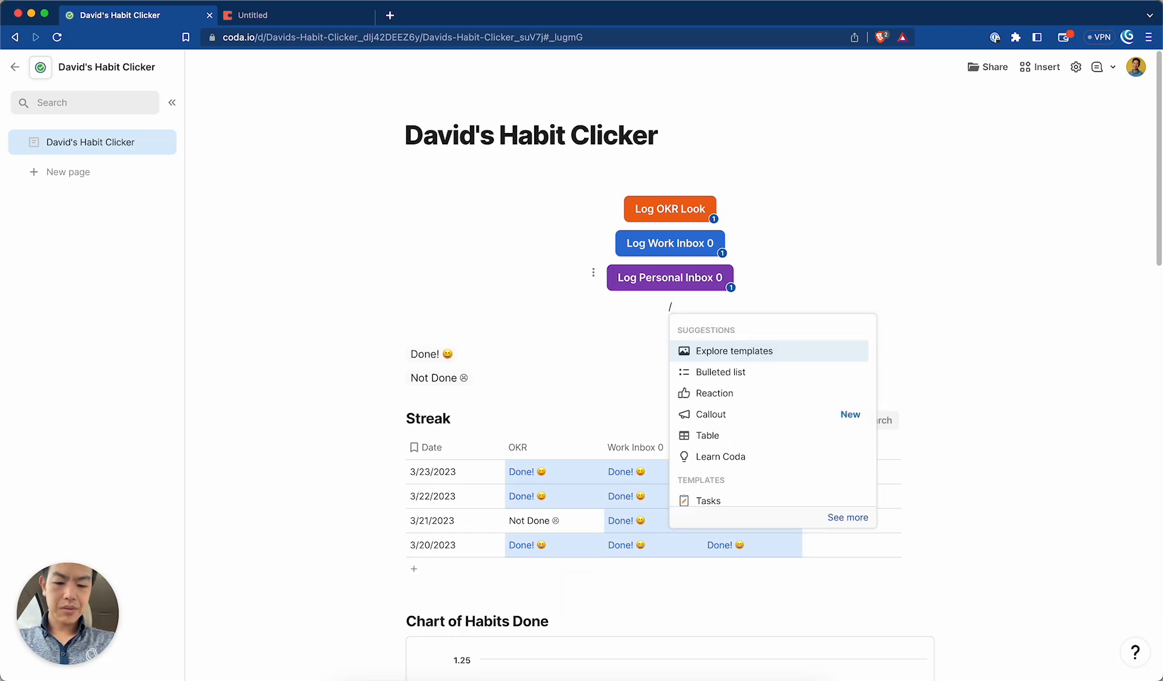
pyautogui.write('butt')
pyautogui.press('Return')
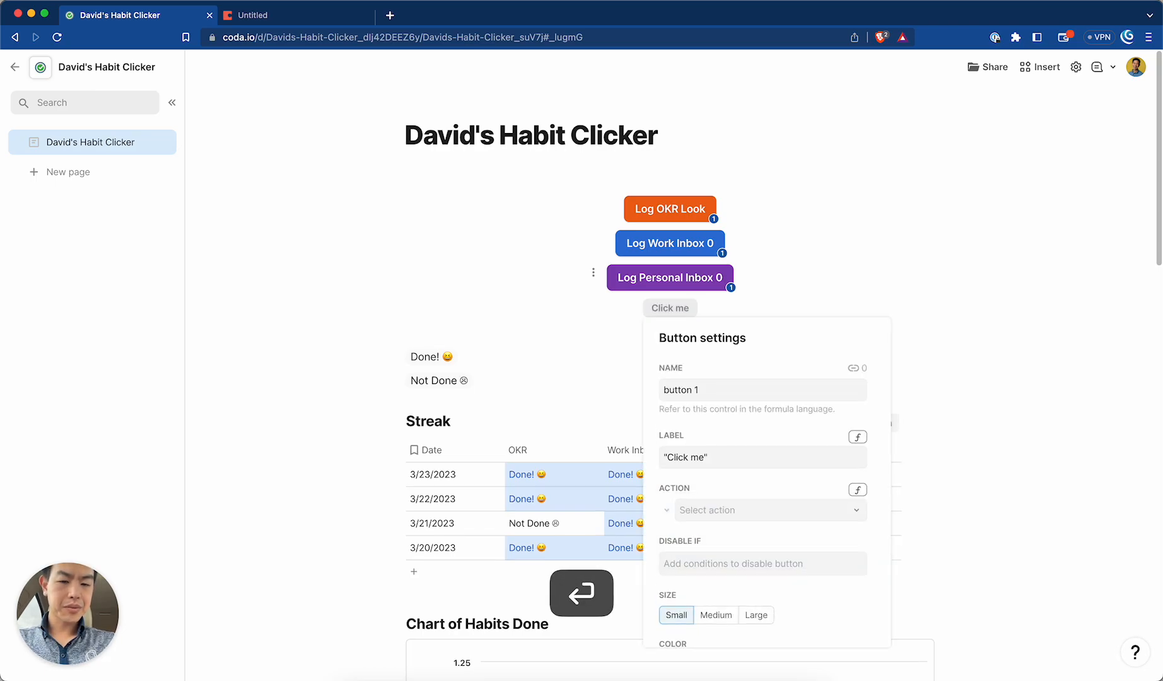
# Name the new button log-okr-look-2 and label it "Log OKR Look 2"
pyautogui.click(744, 391)
pyautogui.press('super+a')
pyautogui.write('log-okr-2')
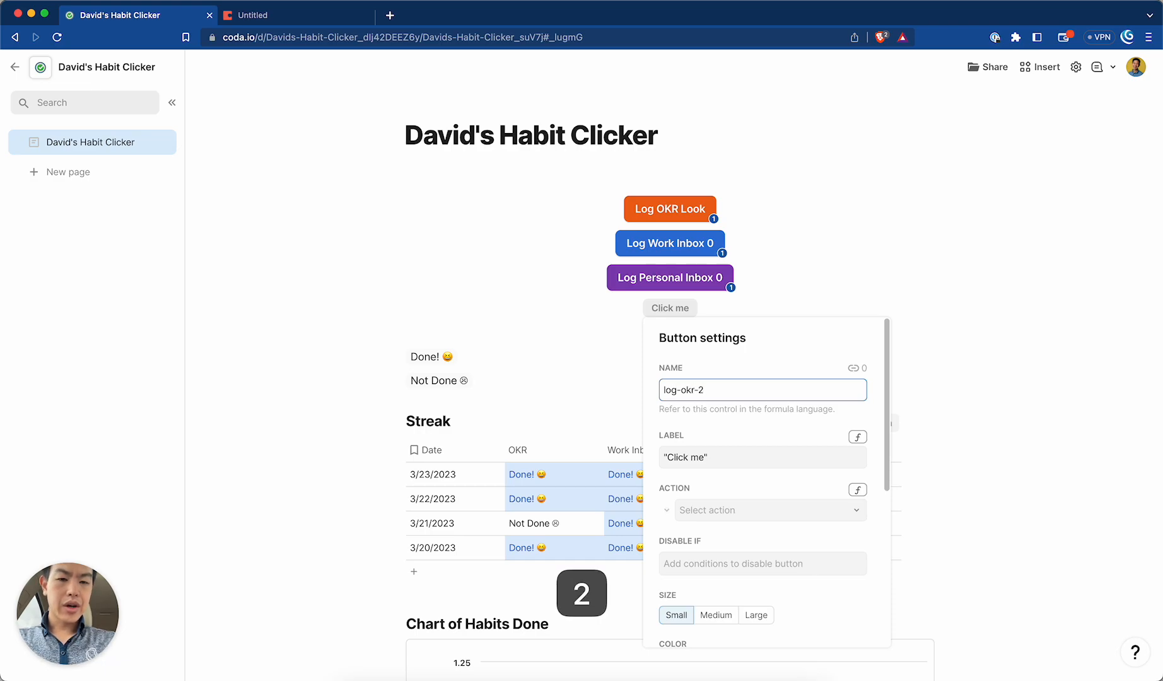
pyautogui.press('Left')
pyautogui.write('look-')
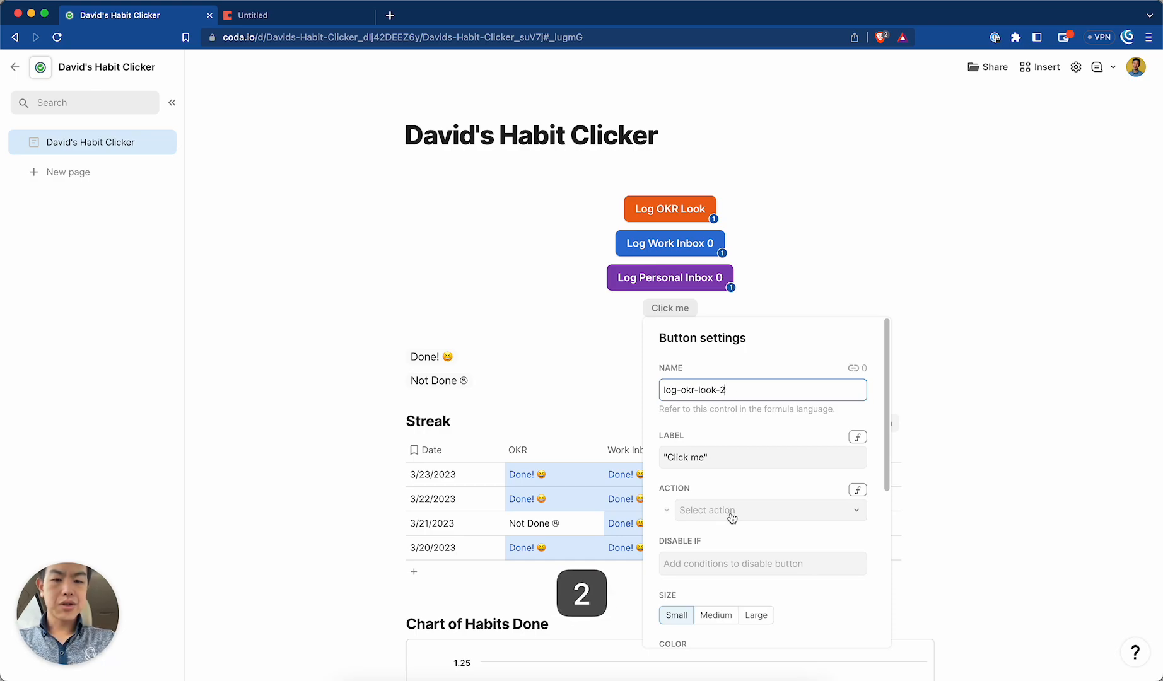
pyautogui.click(729, 459)
pyautogui.press('super+a')
pyautogui.write('Log OKR Look 2')
# Set the button's action to Add or modify rows with Streak as the target table
pyautogui.click(757, 512)
pyautogui.click(745, 557)
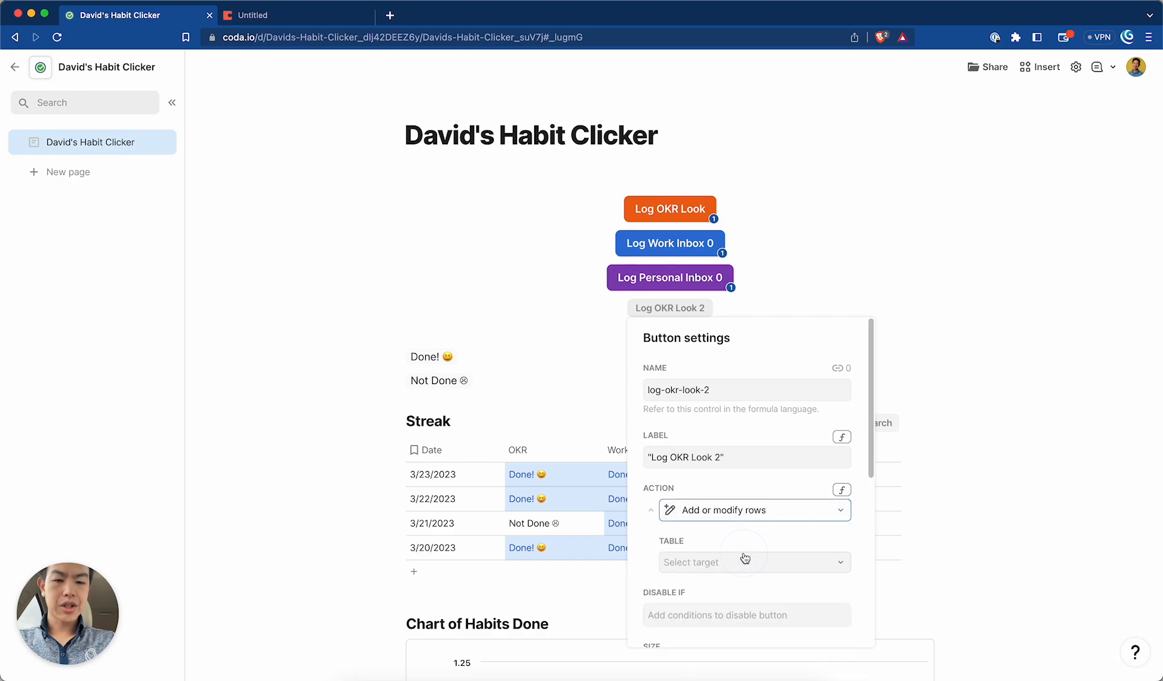
pyautogui.click(731, 572)
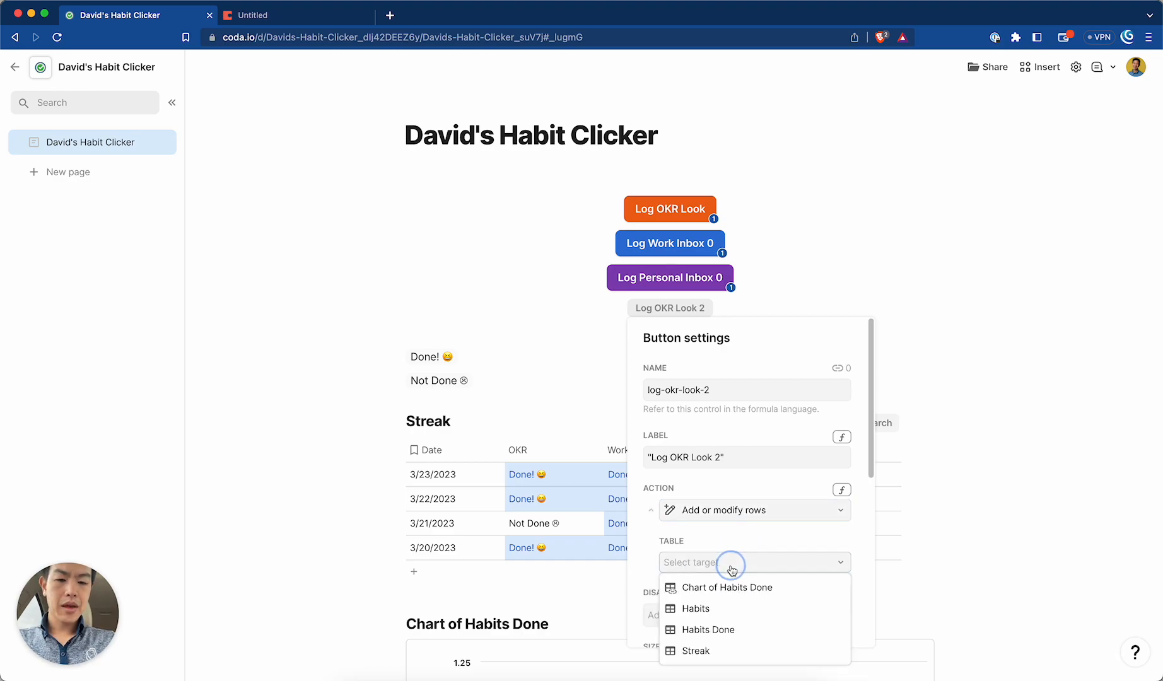
pyautogui.click(698, 650)
# Have the button's action set the Date column to Today()
pyautogui.scroll(-2, 742, 538)
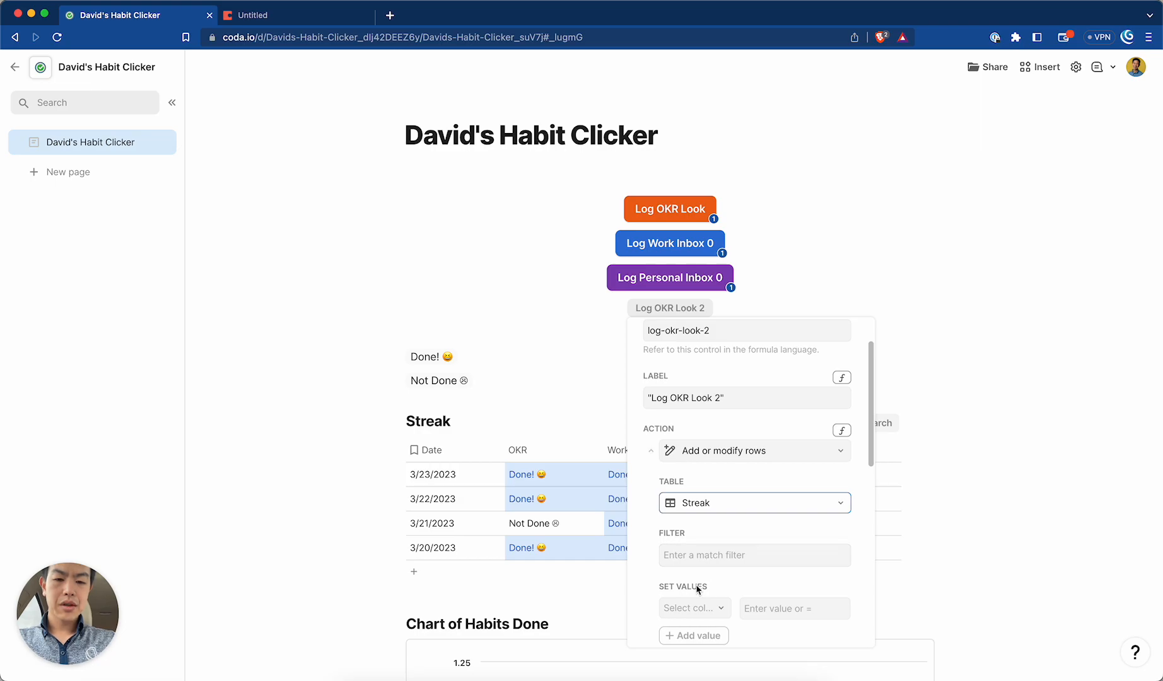
pyautogui.scroll(-2, 698, 588)
pyautogui.click(704, 559)
pyautogui.click(694, 580)
pyautogui.click(755, 559)
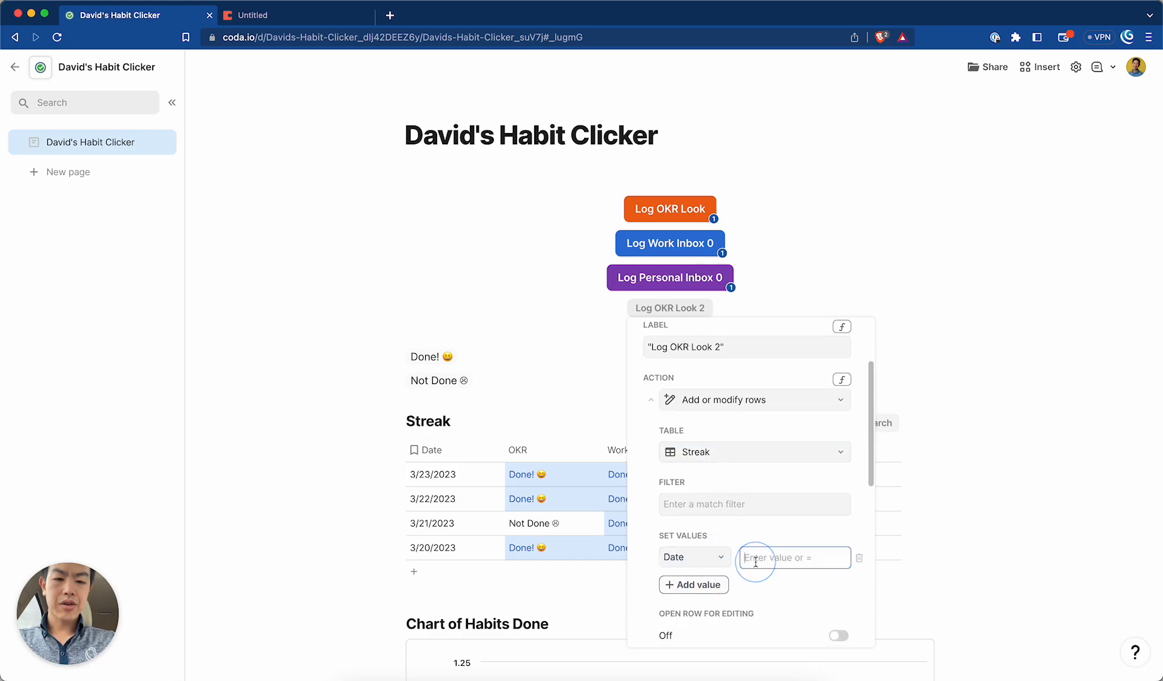
pyautogui.write('=to')
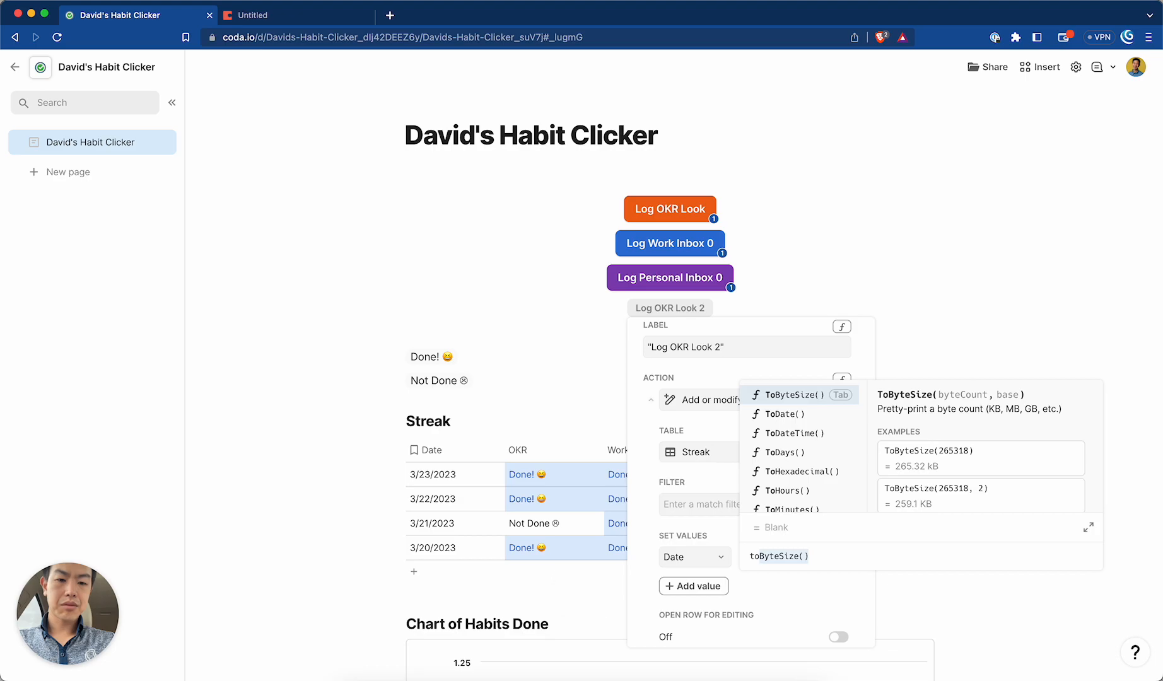
pyautogui.write('da')
pyautogui.press('Return')
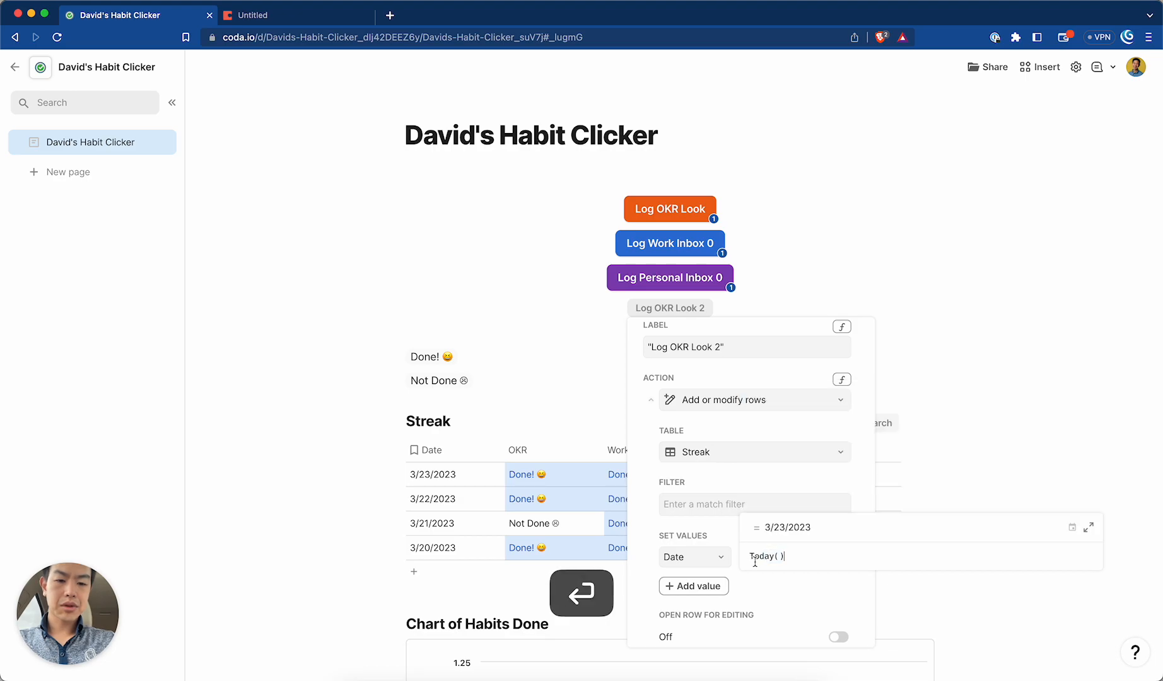
# Add a second value to the action that sets the OKR2 column to the "message when done" formula
pyautogui.click(694, 586)
pyautogui.click(764, 587)
pyautogui.write('=')
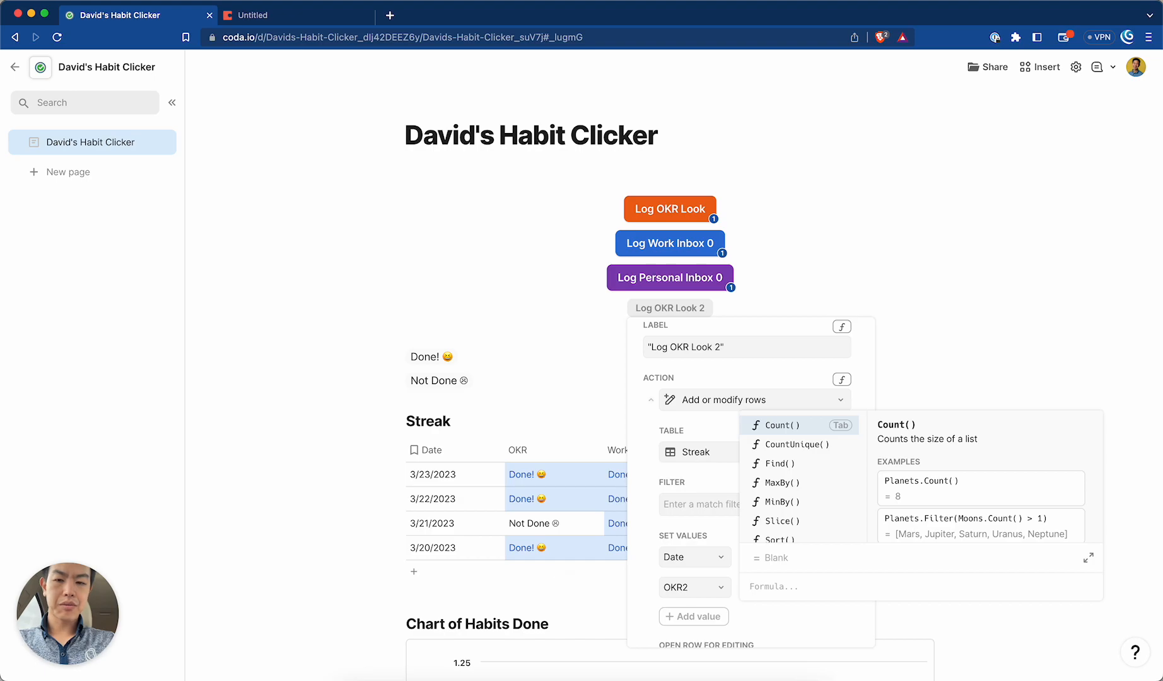
pyautogui.write('mes')
pyautogui.press('Return')
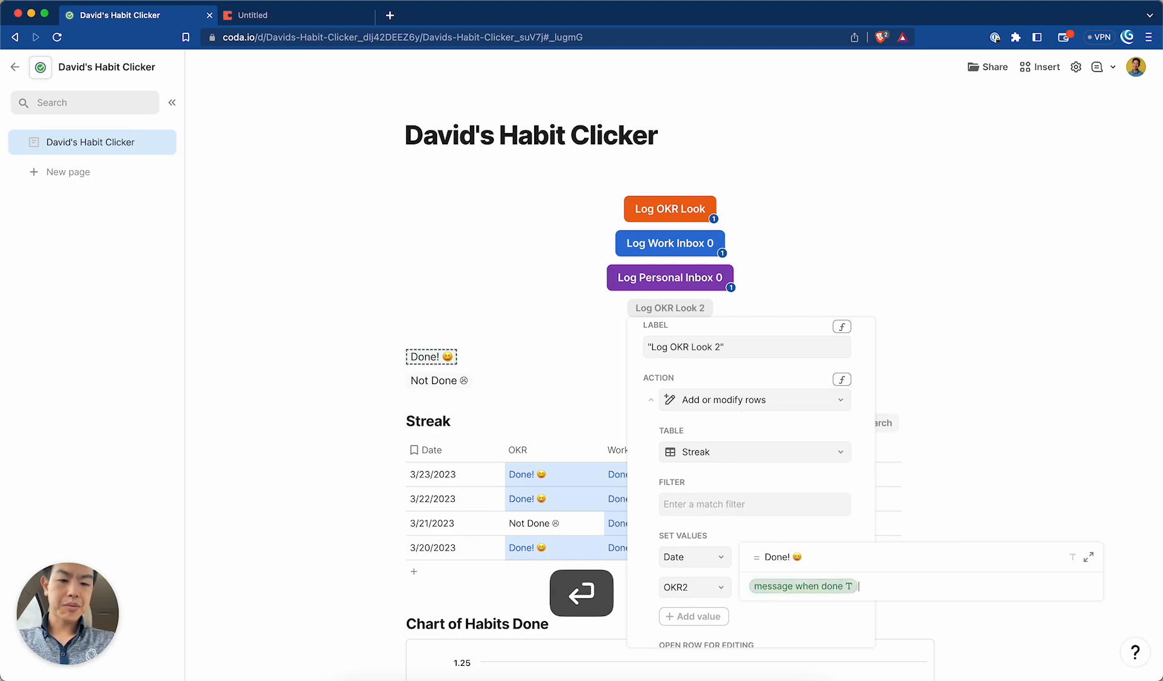
pyautogui.click(815, 532)
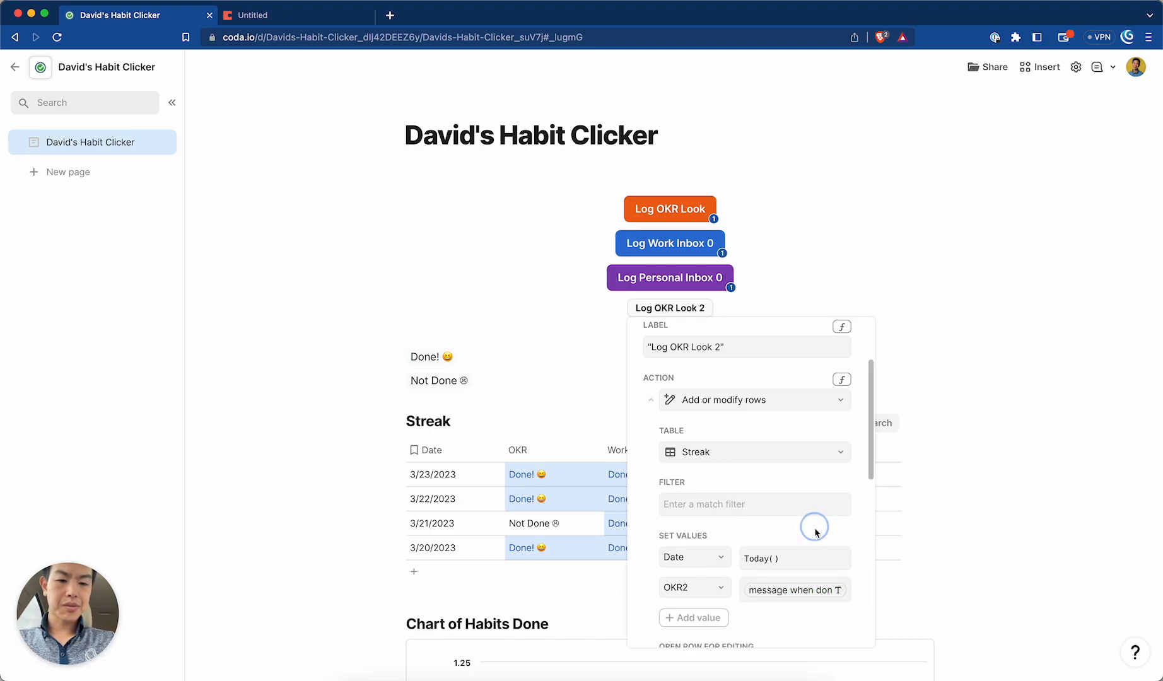
# Close the button settings and run Log OKR Look 2 to test it on the Streak table
pyautogui.click(929, 328)
pyautogui.click(680, 309)
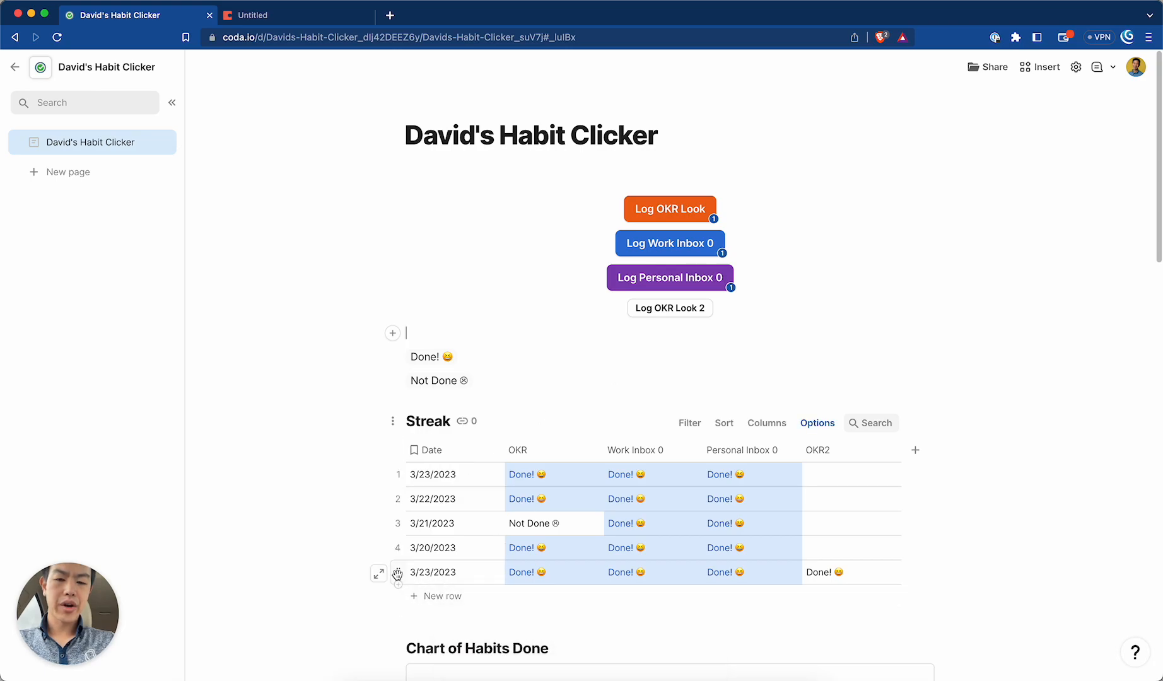
pyautogui.scroll(-1, 397, 573)
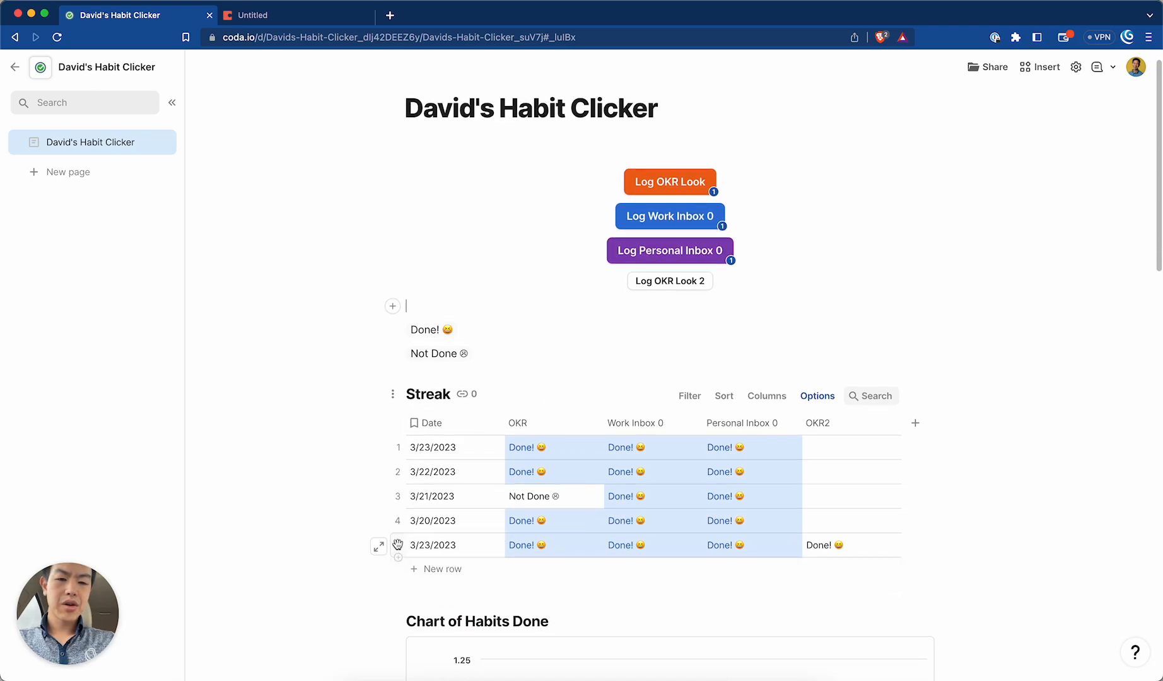
# Open the settings of Log OKR Look 2 and enter the Date column in the action's row filter
pyautogui.click(677, 283)
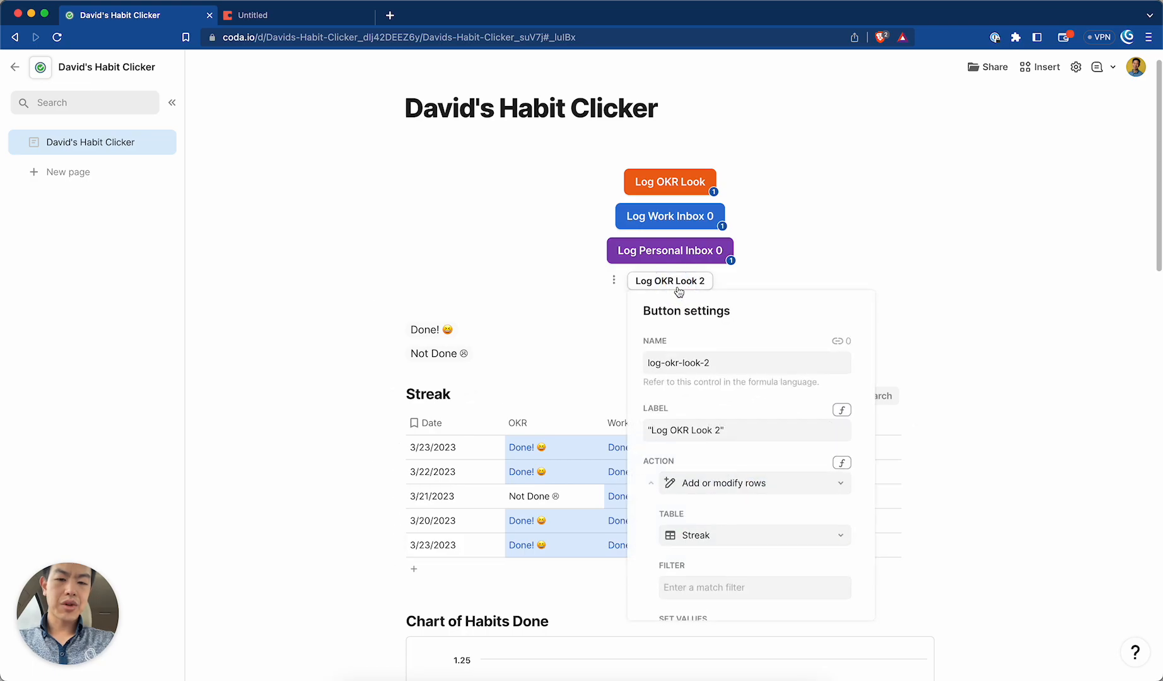
pyautogui.scroll(-2, 689, 448)
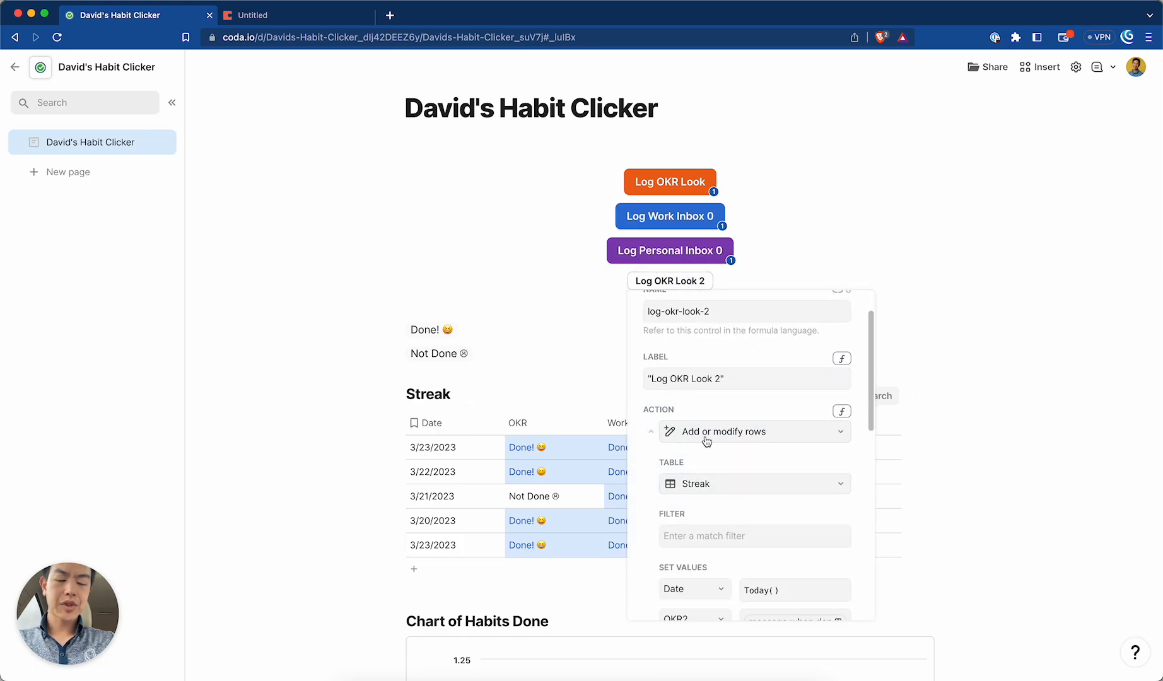
pyautogui.scroll(-2, 706, 441)
pyautogui.scroll(-4, 712, 552)
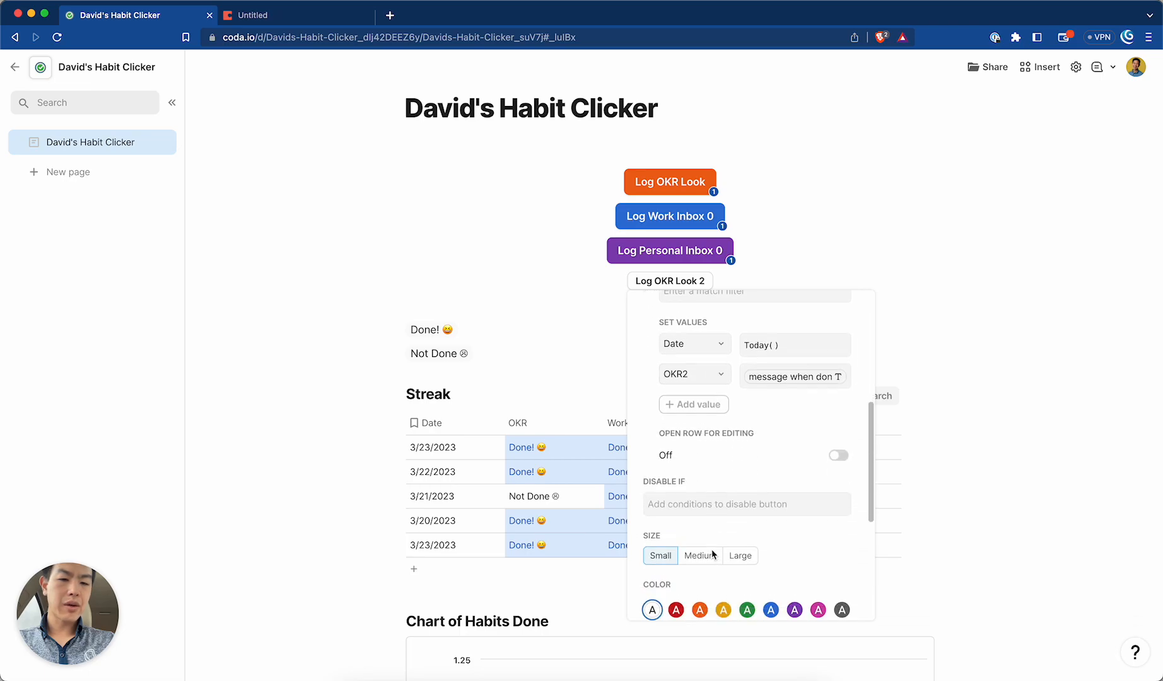
pyautogui.scroll(3, 711, 467)
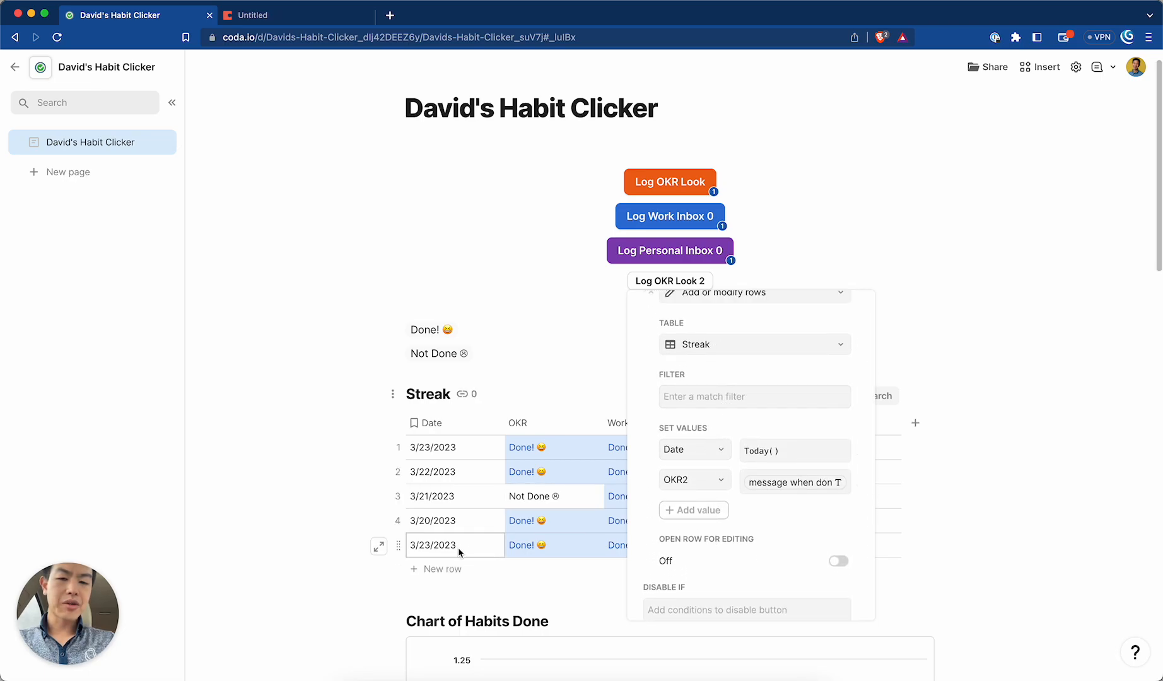
pyautogui.click(734, 397)
pyautogui.click(699, 455)
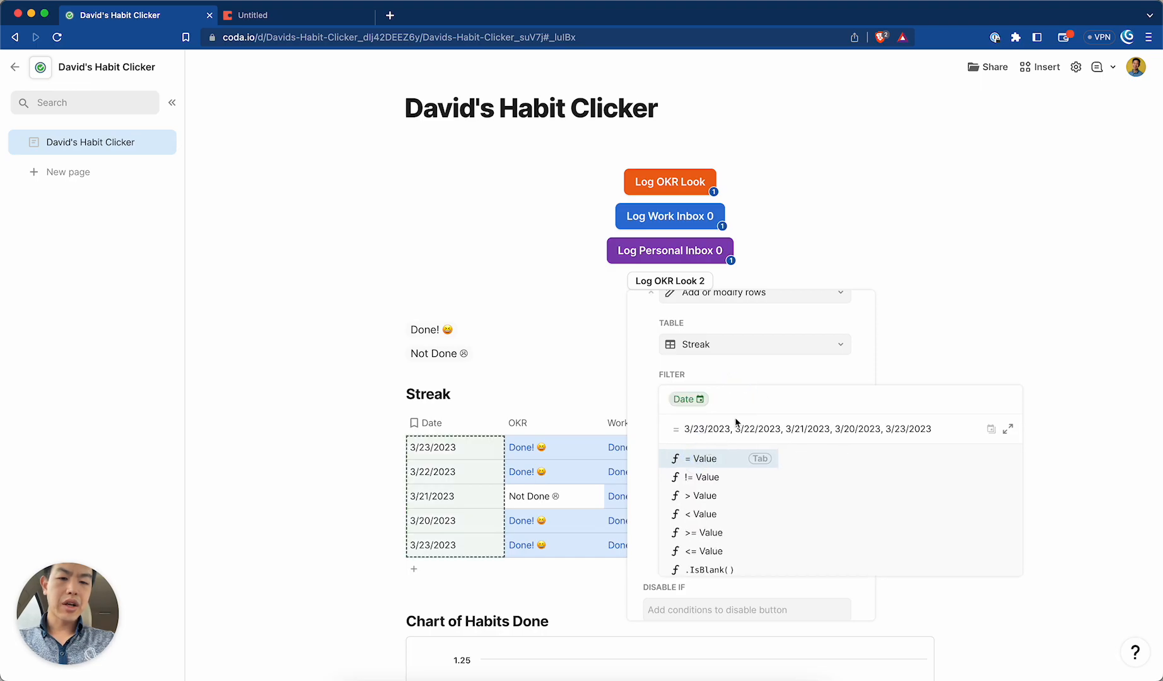
pyautogui.write('=Today(')
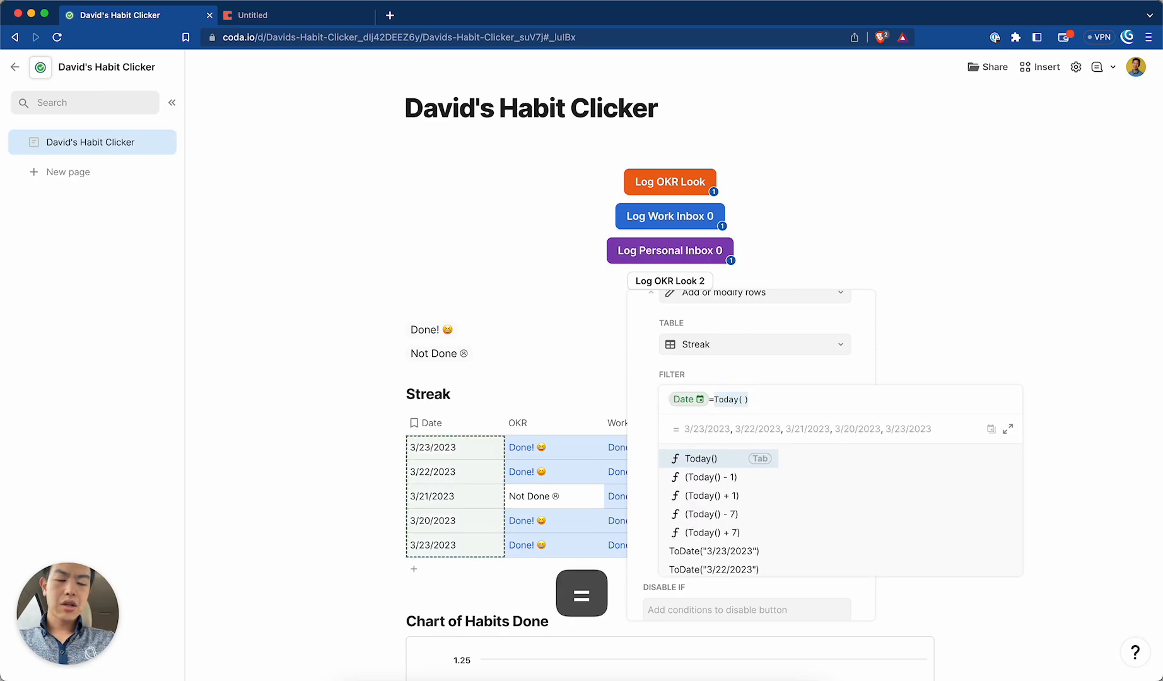
pyautogui.press('BackSpace')
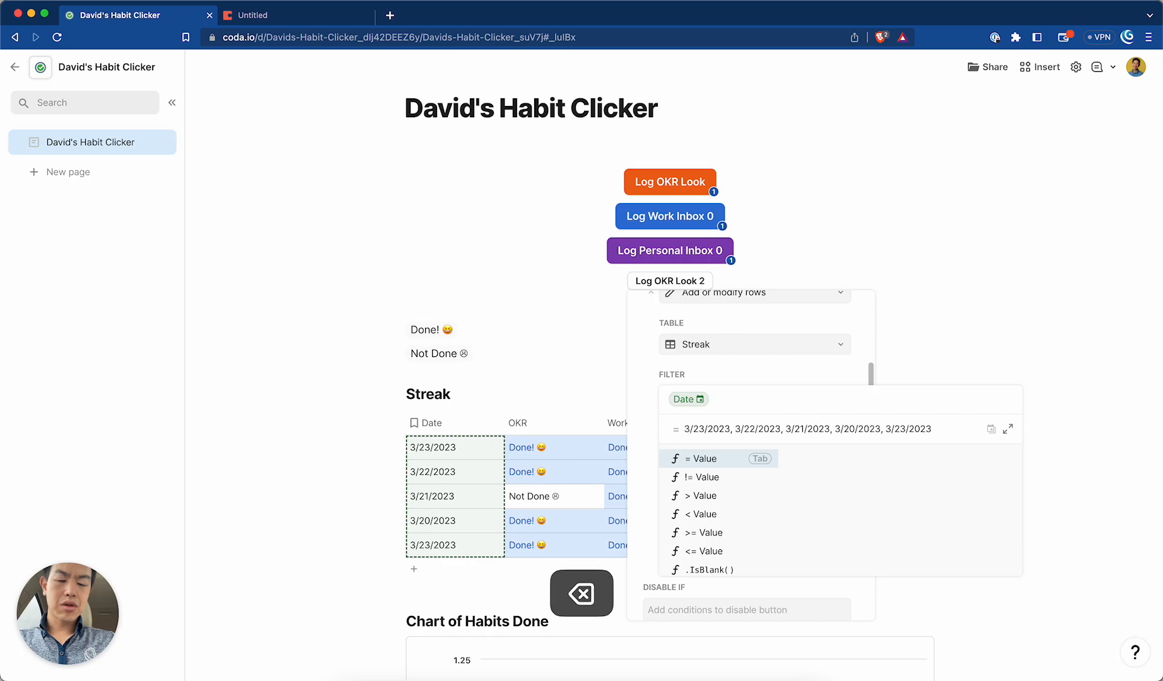
pyautogui.click(763, 374)
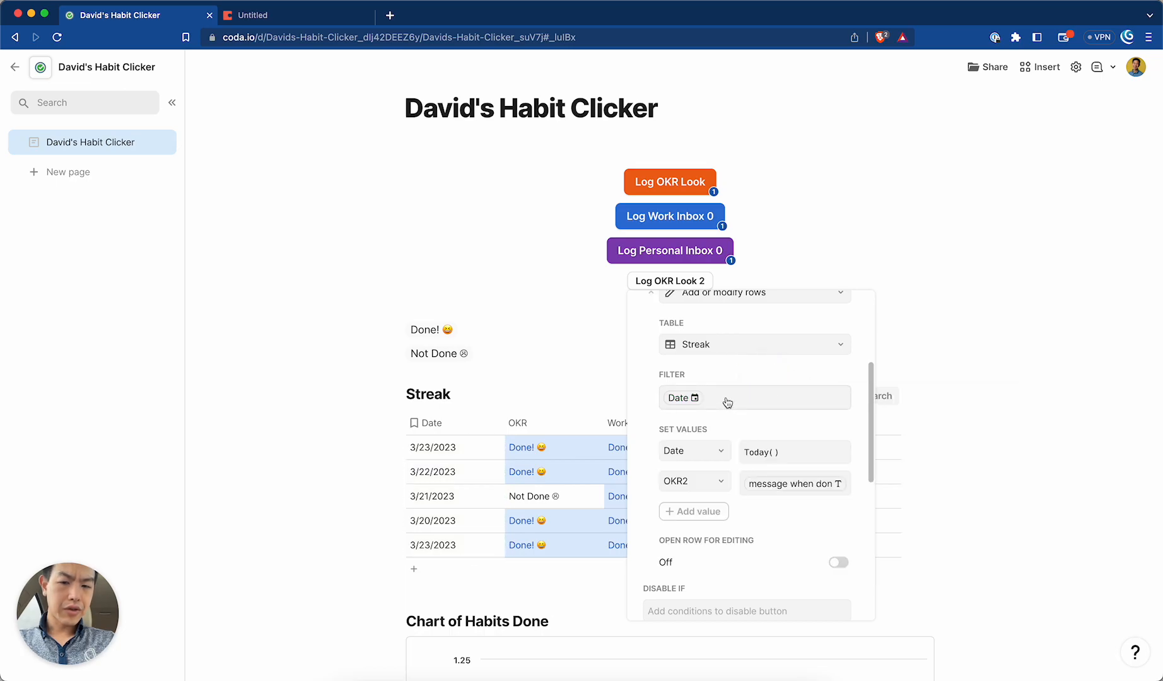
# Complete the action's row filter so it only matches Streak rows where Date=Today()
pyautogui.click(727, 403)
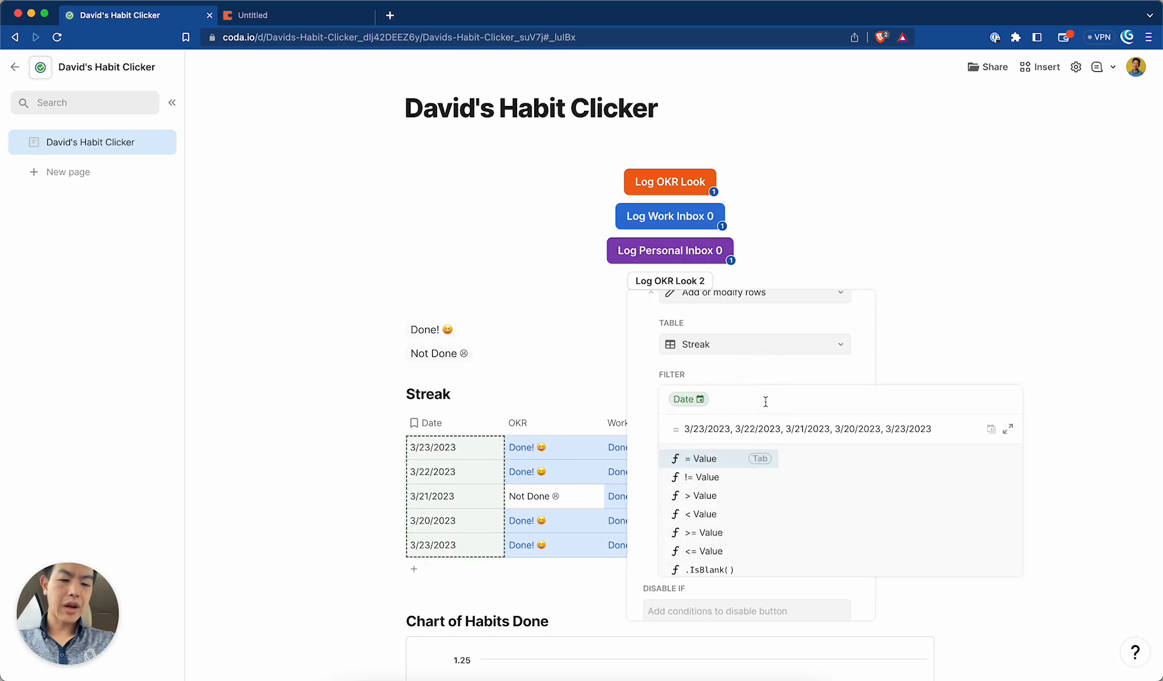
pyautogui.write('=t')
pyautogui.press('BackSpace')
pyautogui.write('te=Toda')
pyautogui.press('Tab')
pyautogui.press('Return')
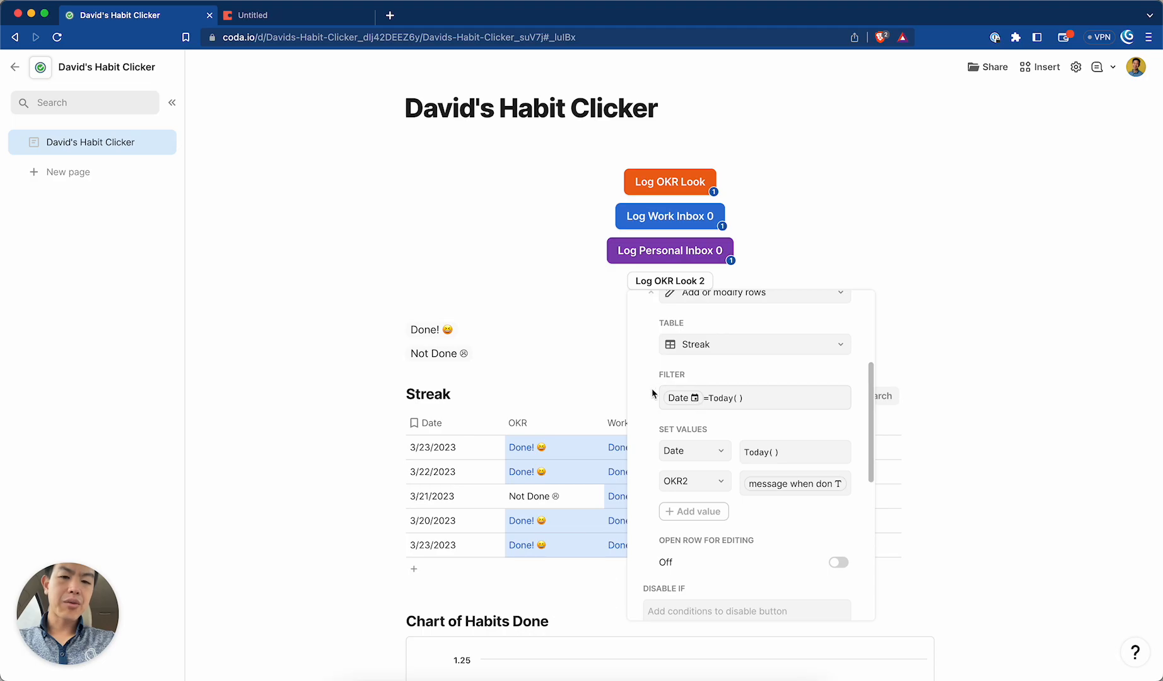
# Close the button settings and delete the extra 3/23/2023 row at the end of the Streak table
pyautogui.click(583, 396)
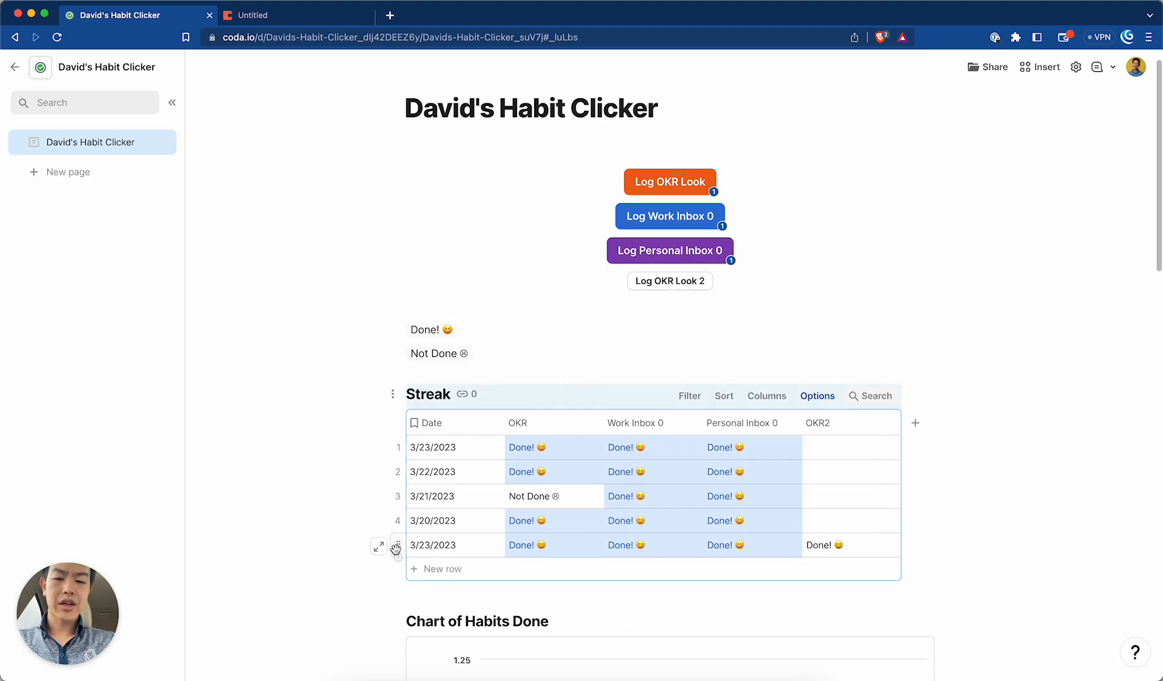
pyautogui.click(396, 546)
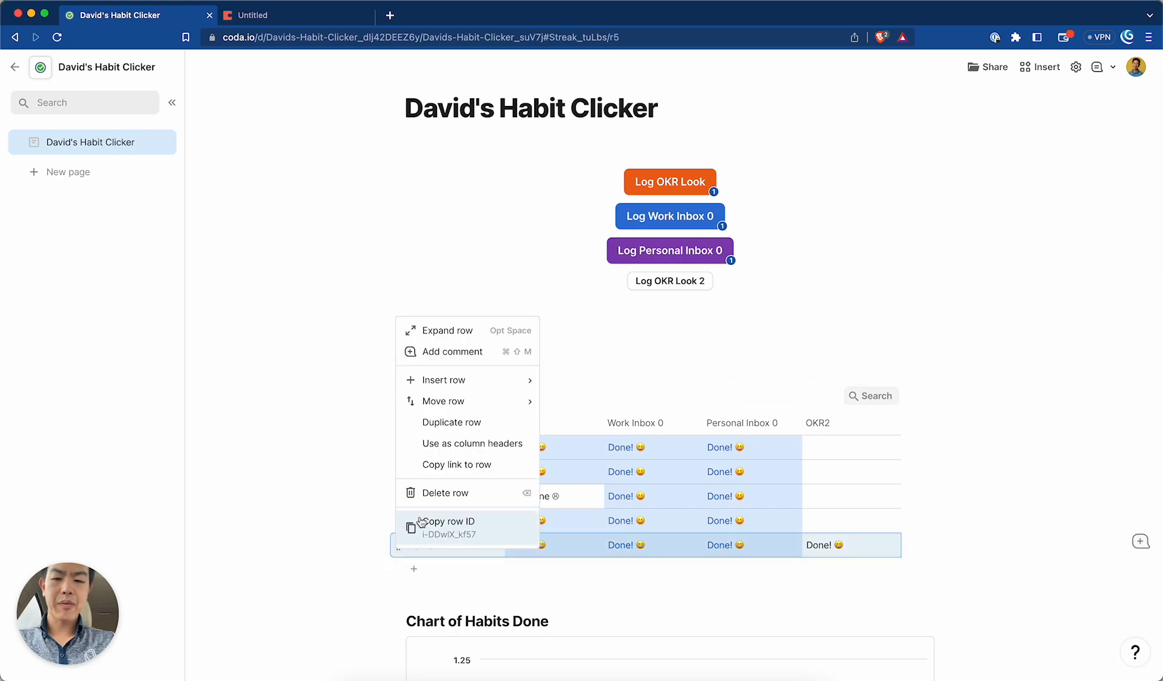
pyautogui.click(448, 492)
# Check the filter and set values of Log OKR Look 2, then run the button against the existing row for today
pyautogui.click(675, 282)
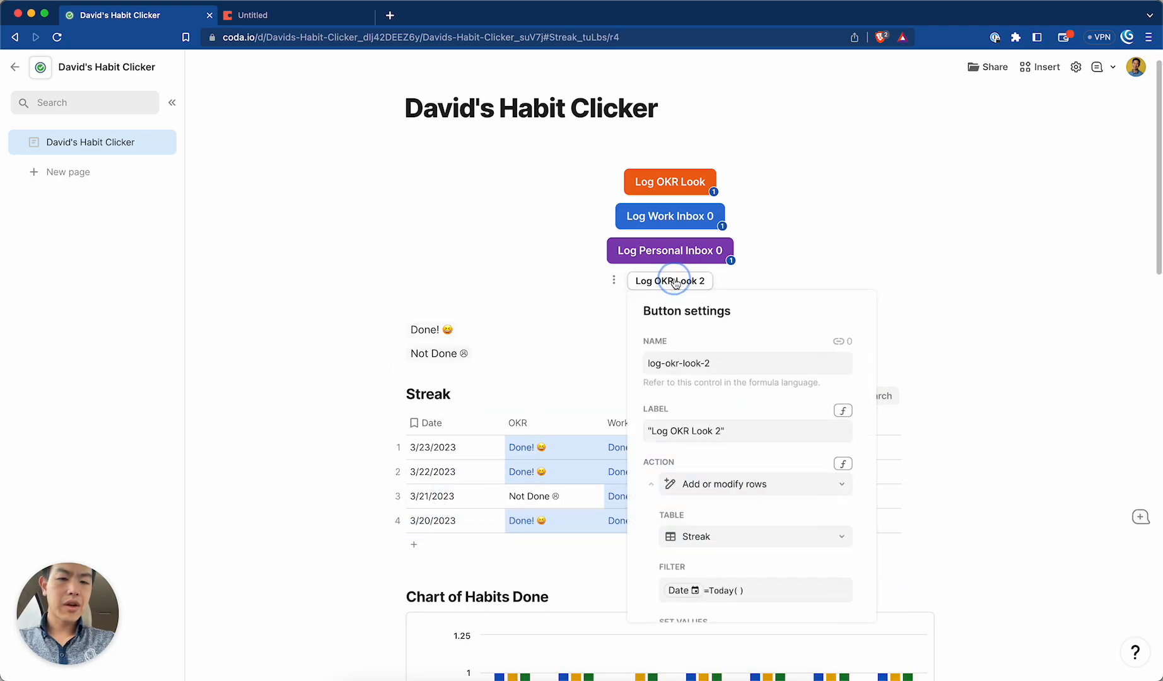
pyautogui.scroll(-5, 694, 421)
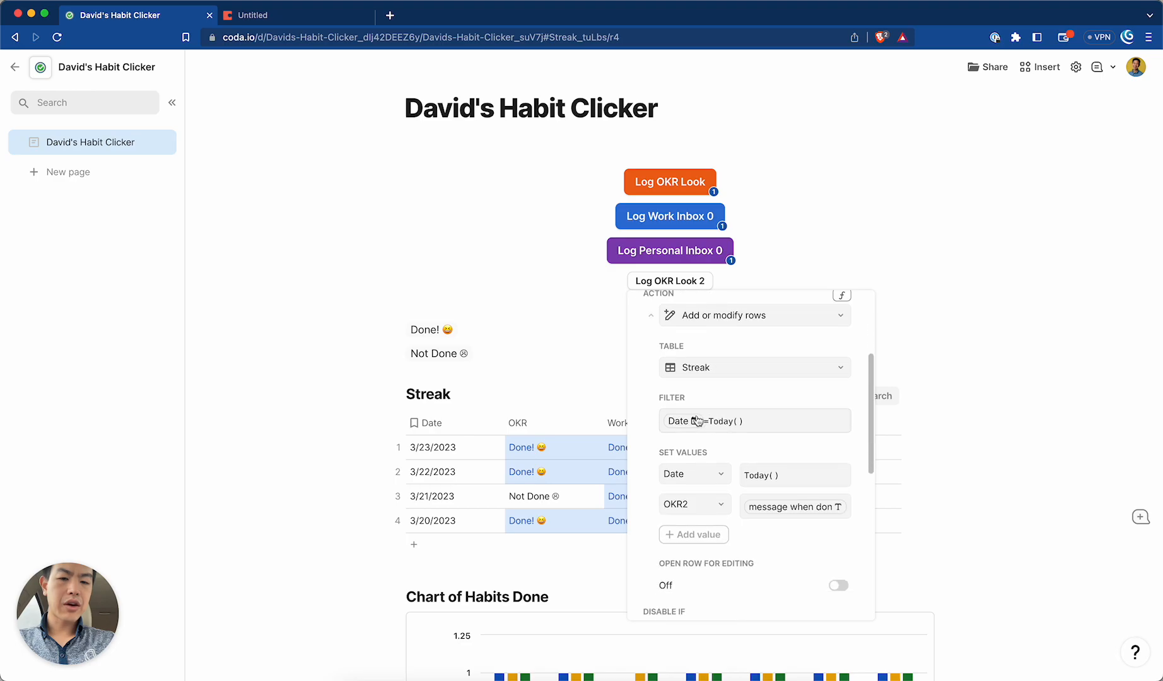
pyautogui.click(764, 427)
pyautogui.click(742, 398)
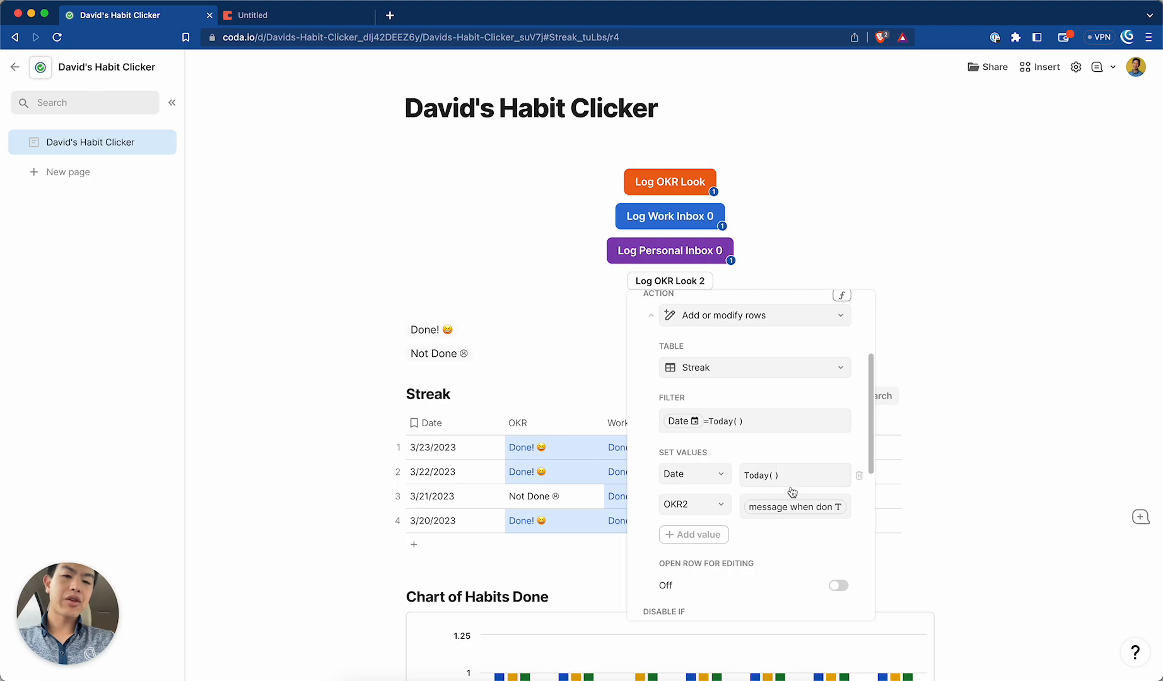
pyautogui.click(606, 347)
pyautogui.click(659, 281)
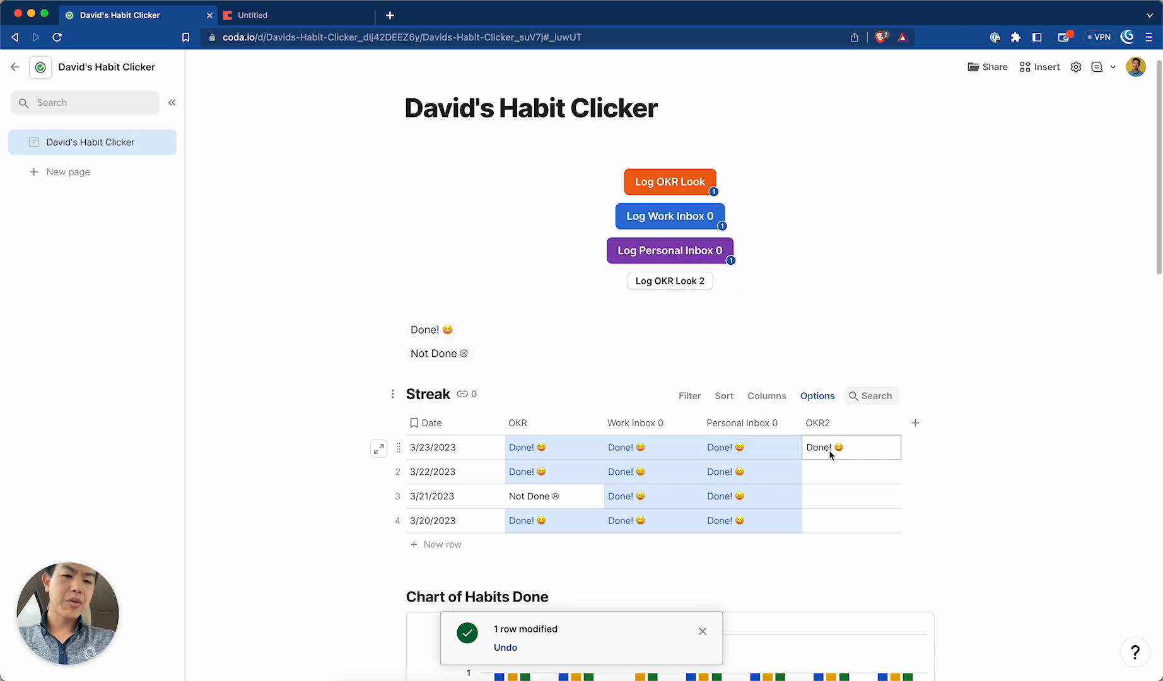
# Compare the button-filled OKR2 column in the Streak table with the dated entries in the Habits Done table
pyautogui.scroll(-2, 835, 461)
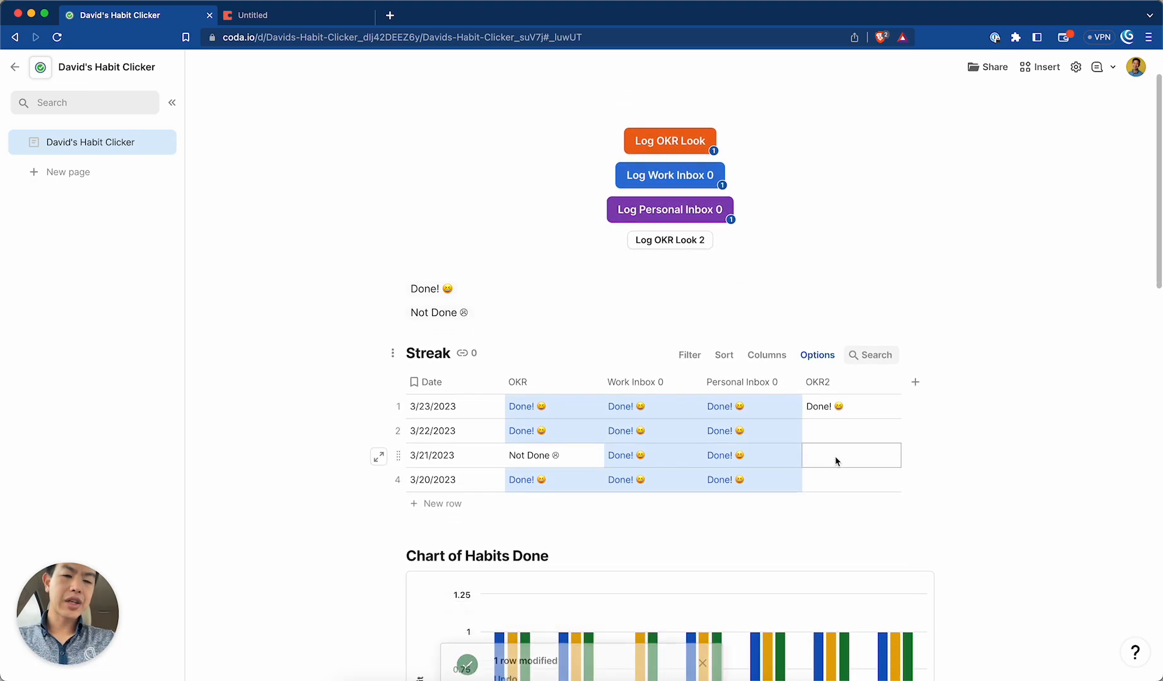
pyautogui.scroll(-1, 835, 461)
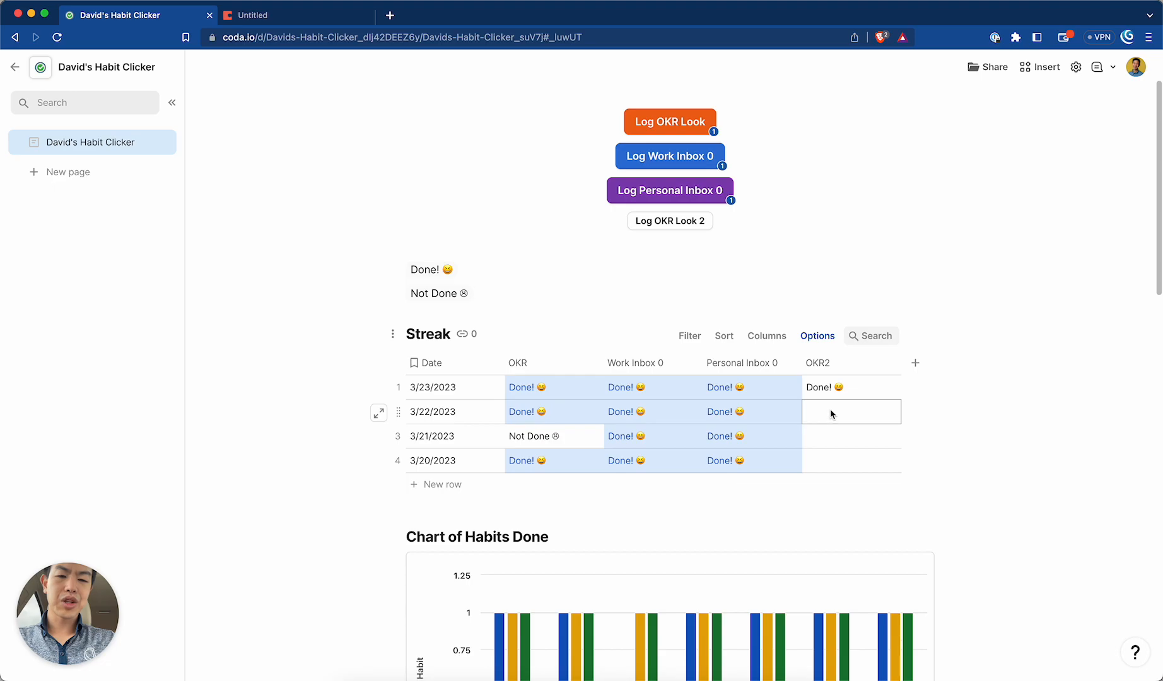
pyautogui.scroll(2, 802, 436)
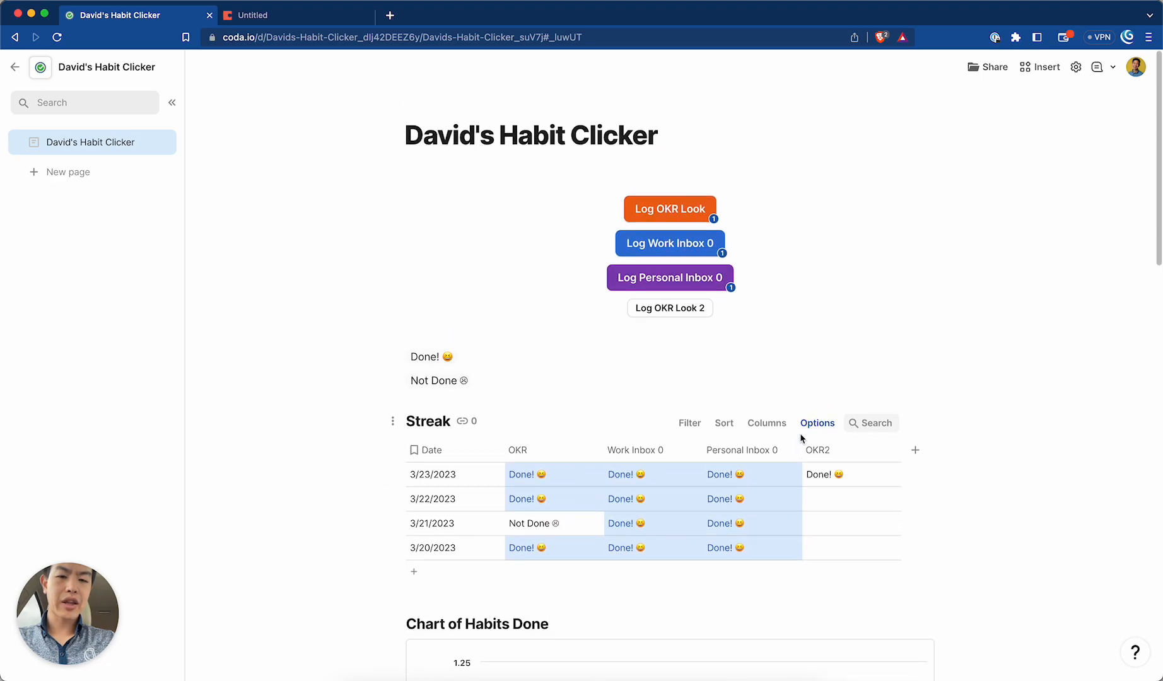
pyautogui.scroll(-15, 802, 436)
pyautogui.scroll(-2, 800, 439)
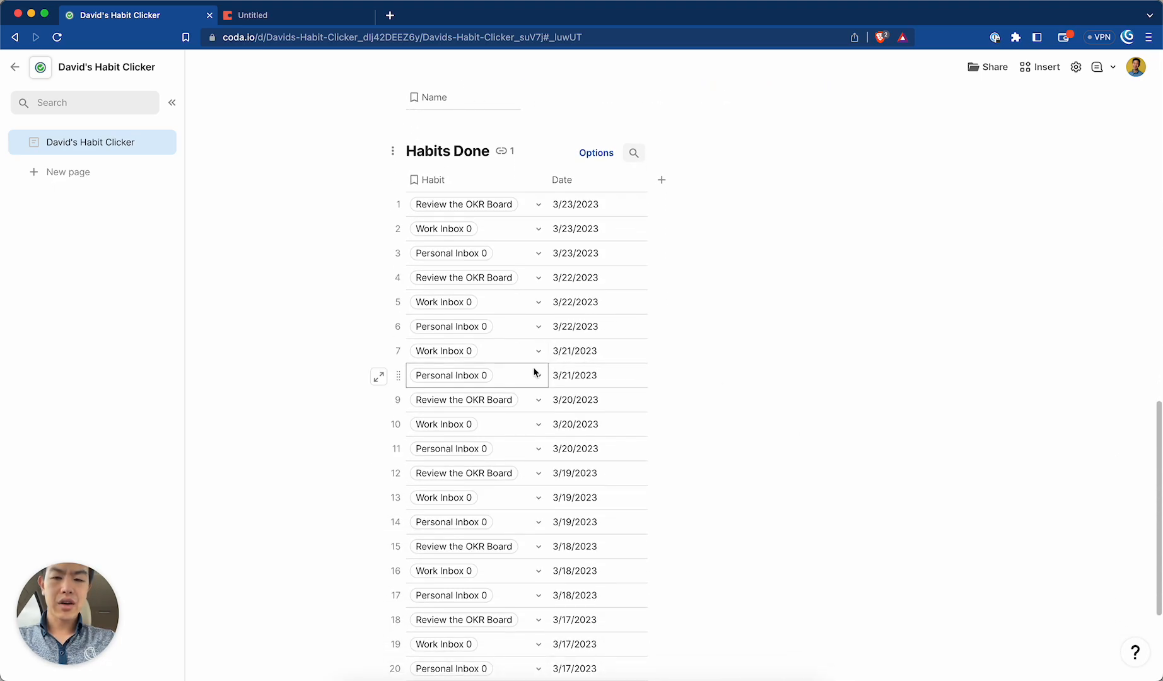
pyautogui.scroll(-5, 524, 324)
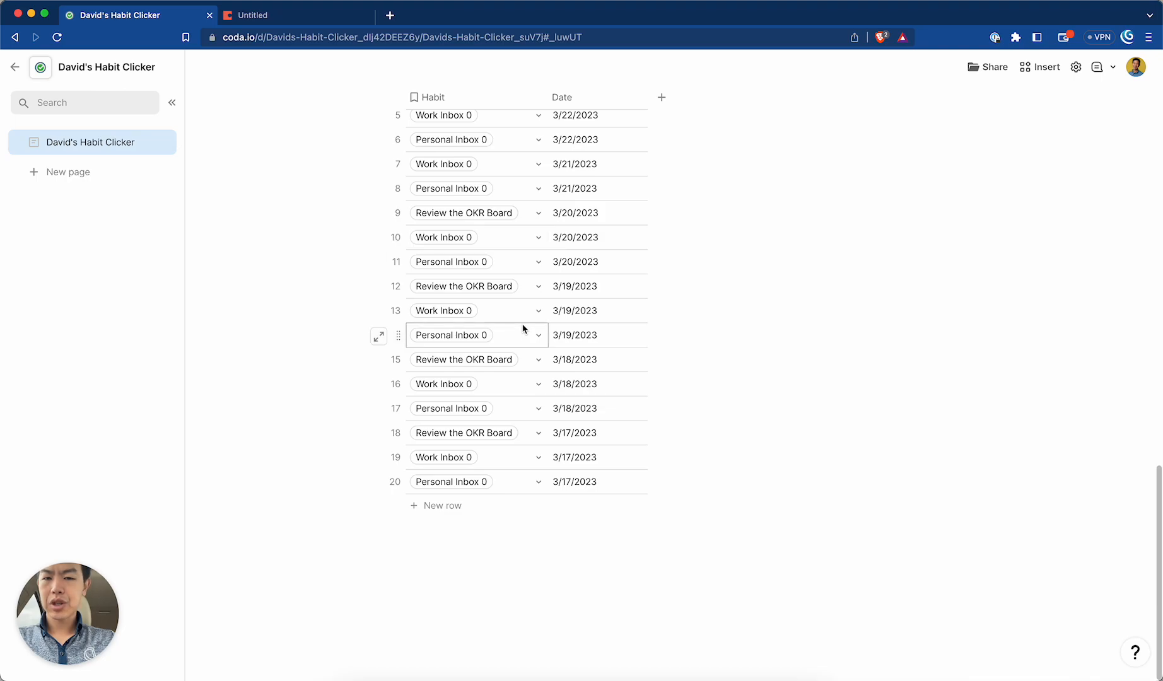
pyautogui.scroll(20, 523, 328)
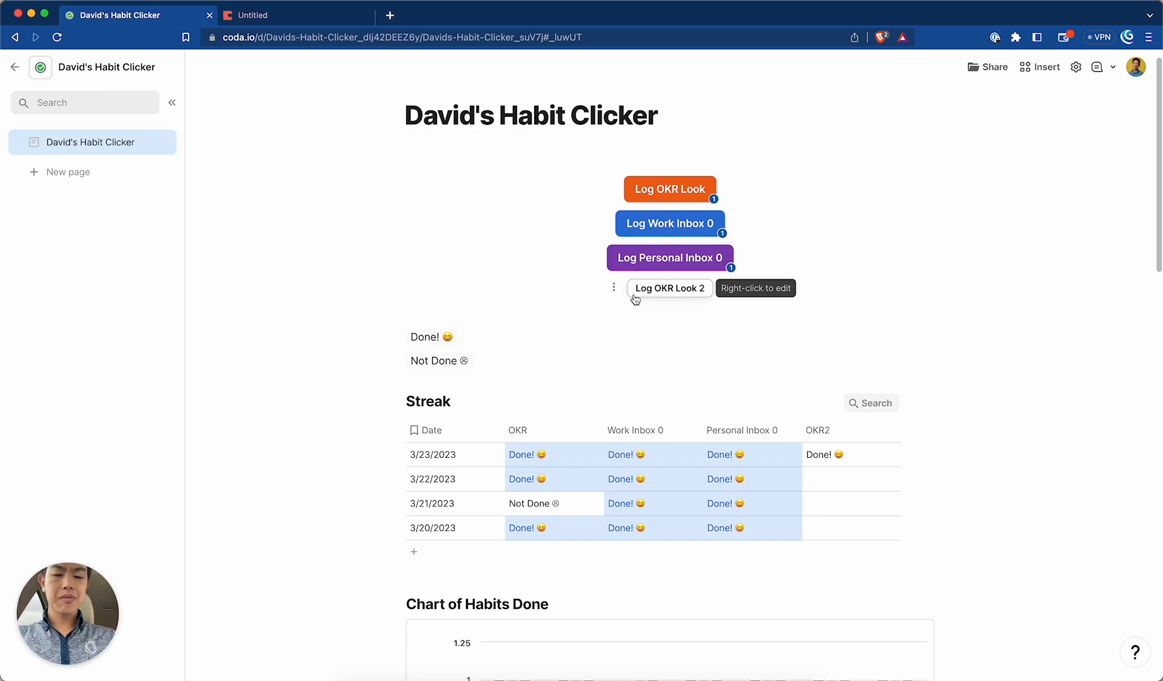
pyautogui.scroll(-2, 641, 338)
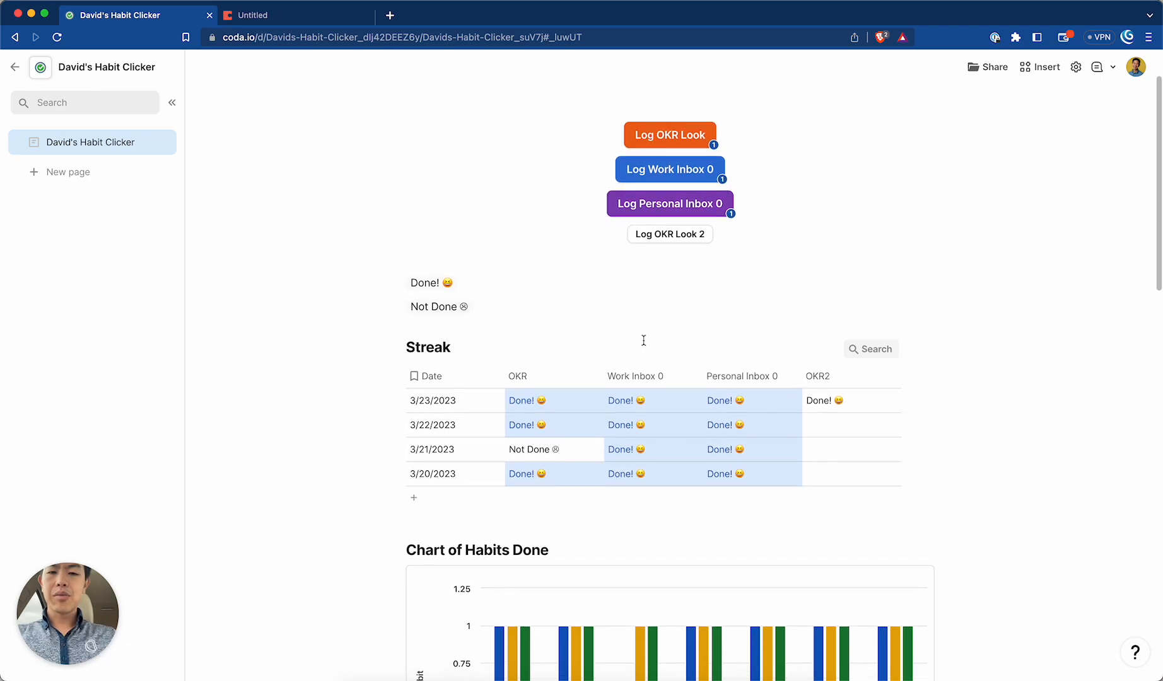
pyautogui.scroll(-1, 643, 341)
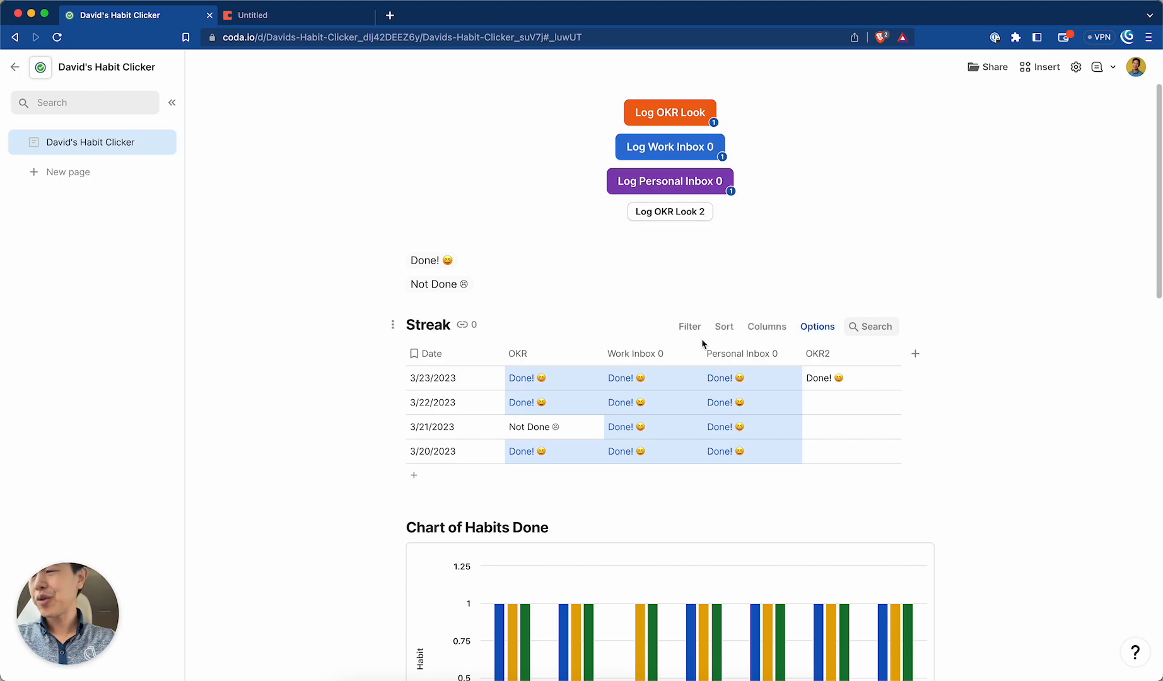
pyautogui.scroll(-1, 701, 339)
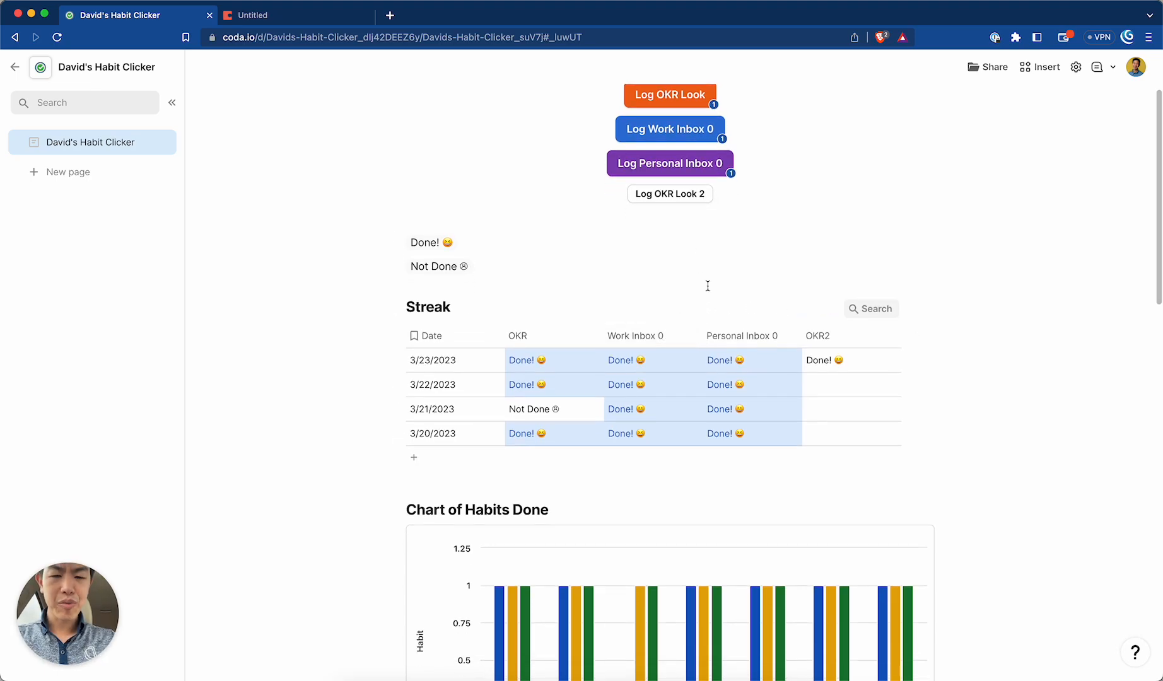
# Hide the OKR, Work Inbox 0 and Personal Inbox 0 columns in the Streak table
pyautogui.click(828, 336)
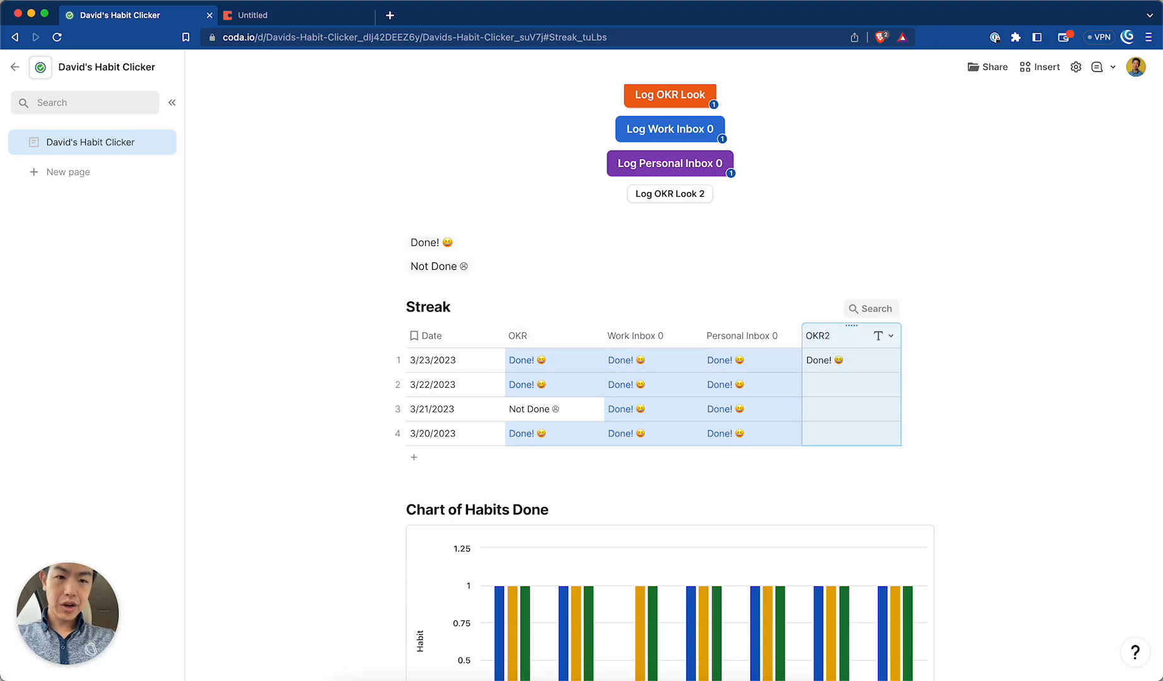
pyautogui.click(745, 332)
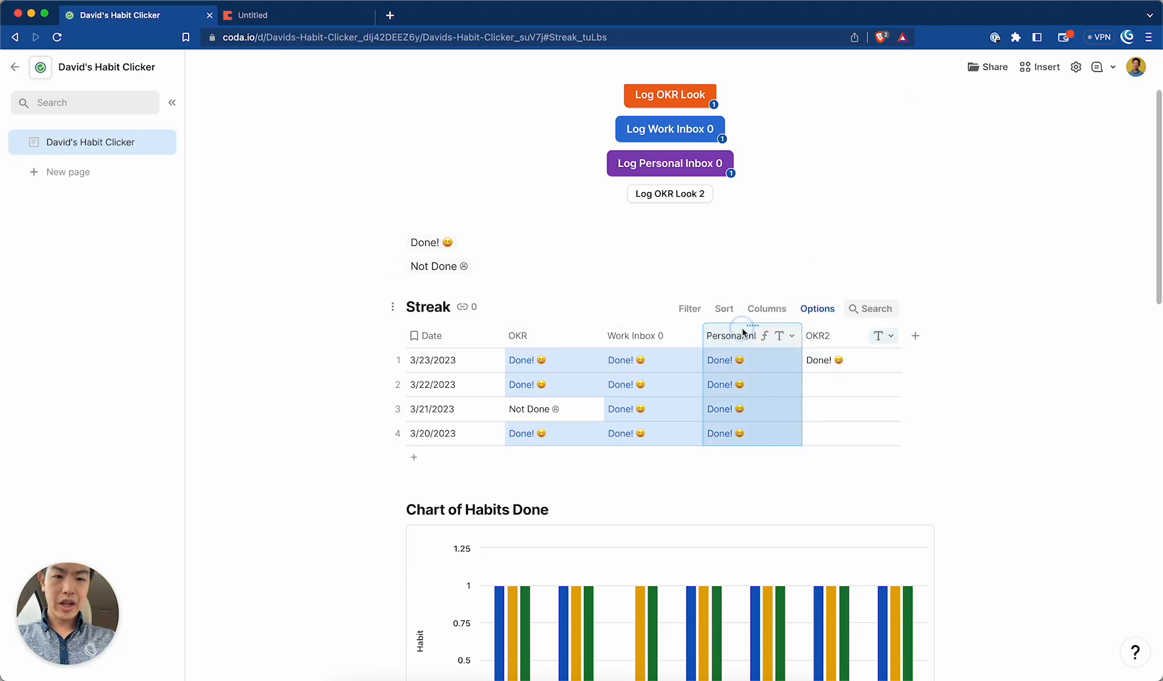
pyautogui.keyDown('shift'); pyautogui.click(543, 343); pyautogui.keyUp('shift')
pyautogui.rightClick(536, 341)
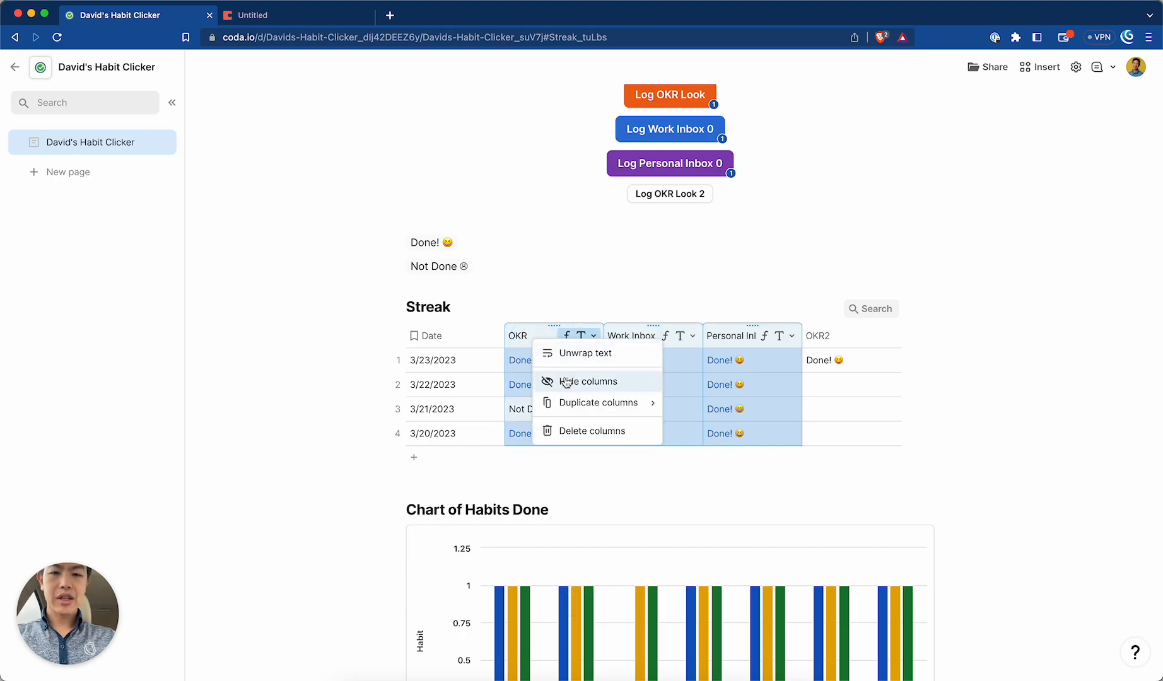
pyautogui.click(566, 382)
pyautogui.click(558, 332)
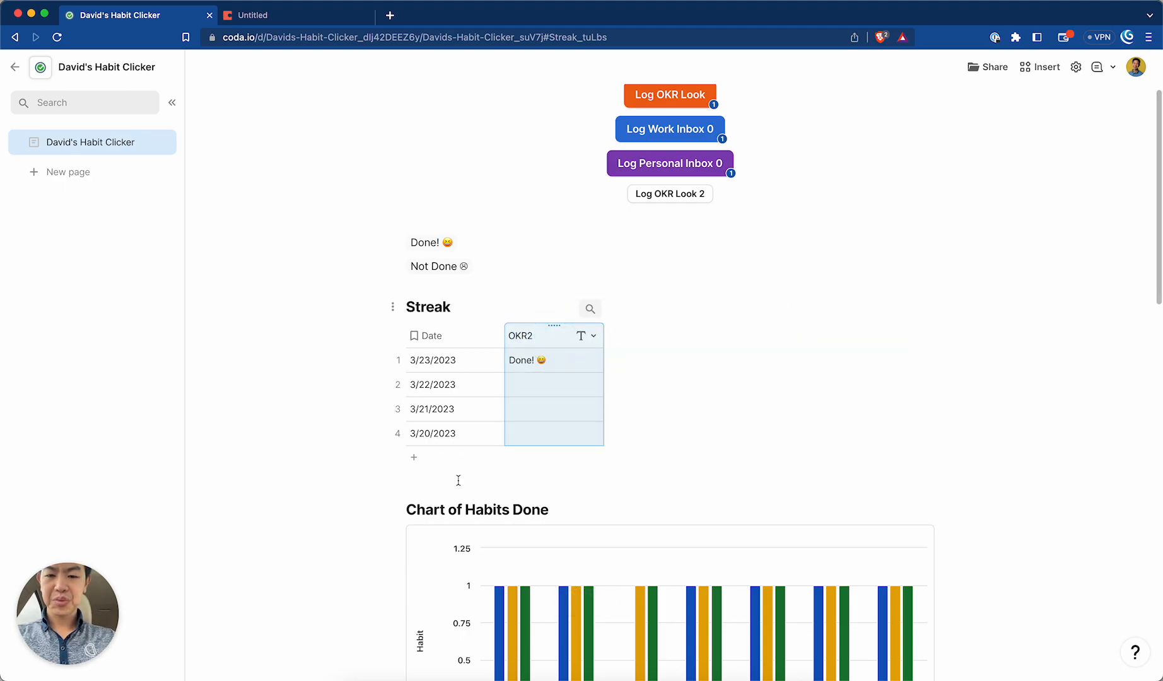
# Add a new page to the doc, leave its title empty, and return to the Habit Clicker page
pyautogui.scroll(-3, 474, 467)
pyautogui.scroll(5, 474, 466)
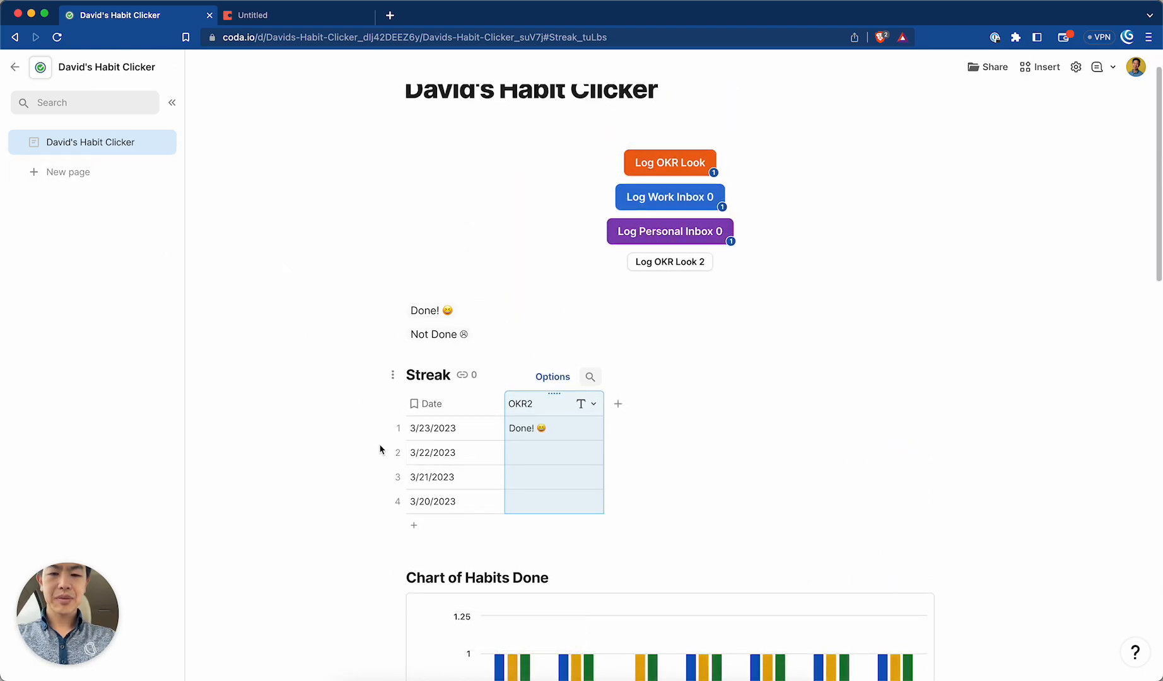
pyautogui.scroll(-1, 394, 571)
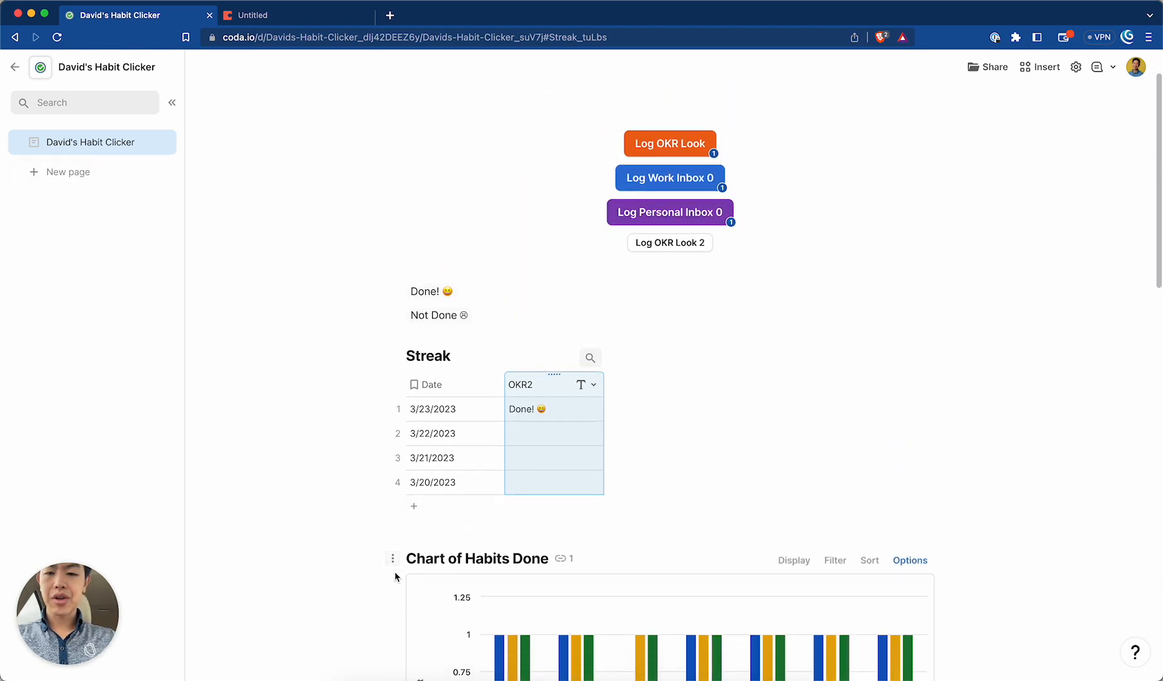
pyautogui.scroll(-10, 397, 501)
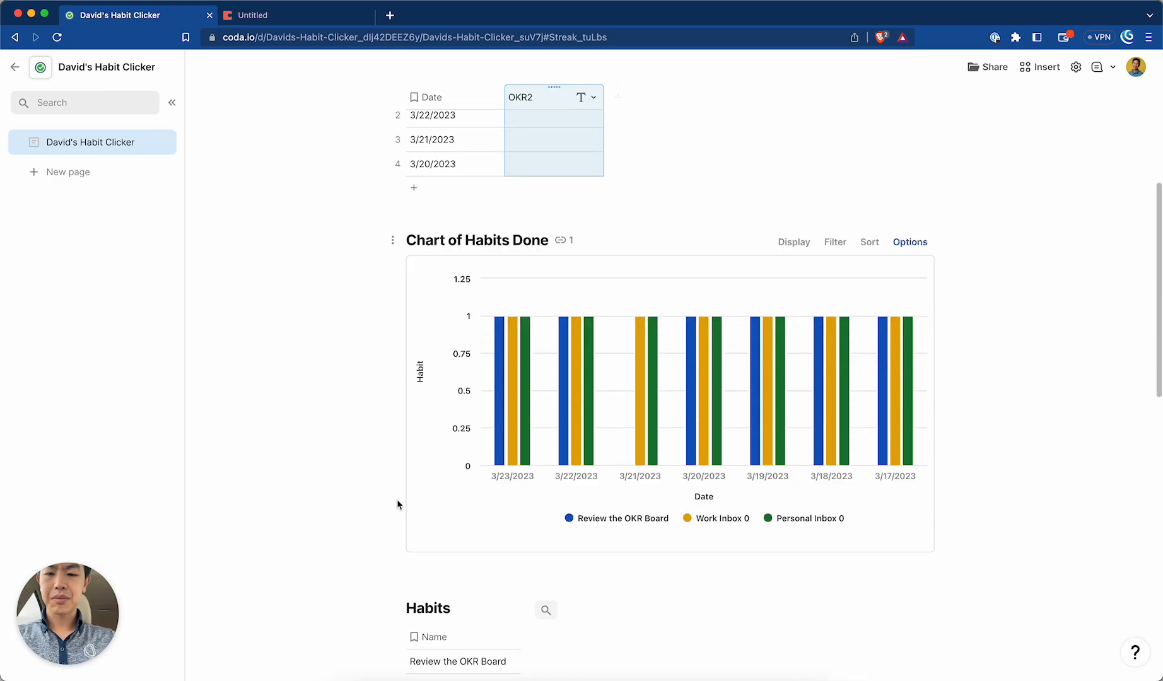
pyautogui.click(84, 173)
pyautogui.write('Date')
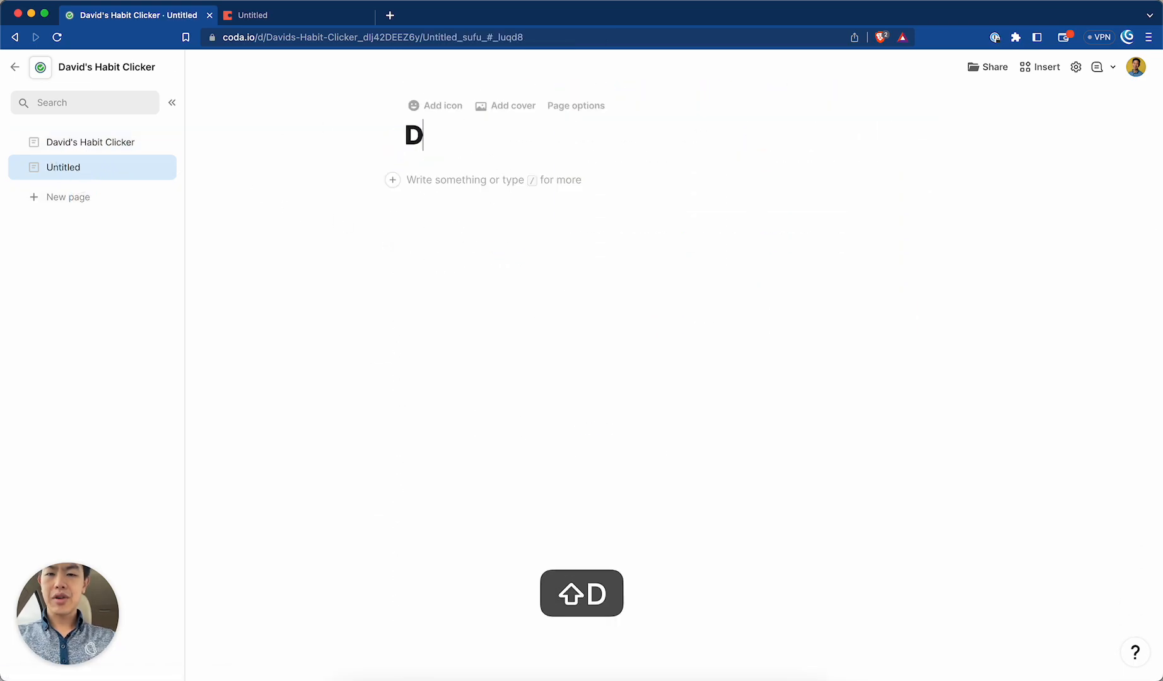
pyautogui.press('BackSpace')
pyautogui.write('a')
pyautogui.press('BackSpace')
pyautogui.press('BackSpace')
pyautogui.press('BackSpace')
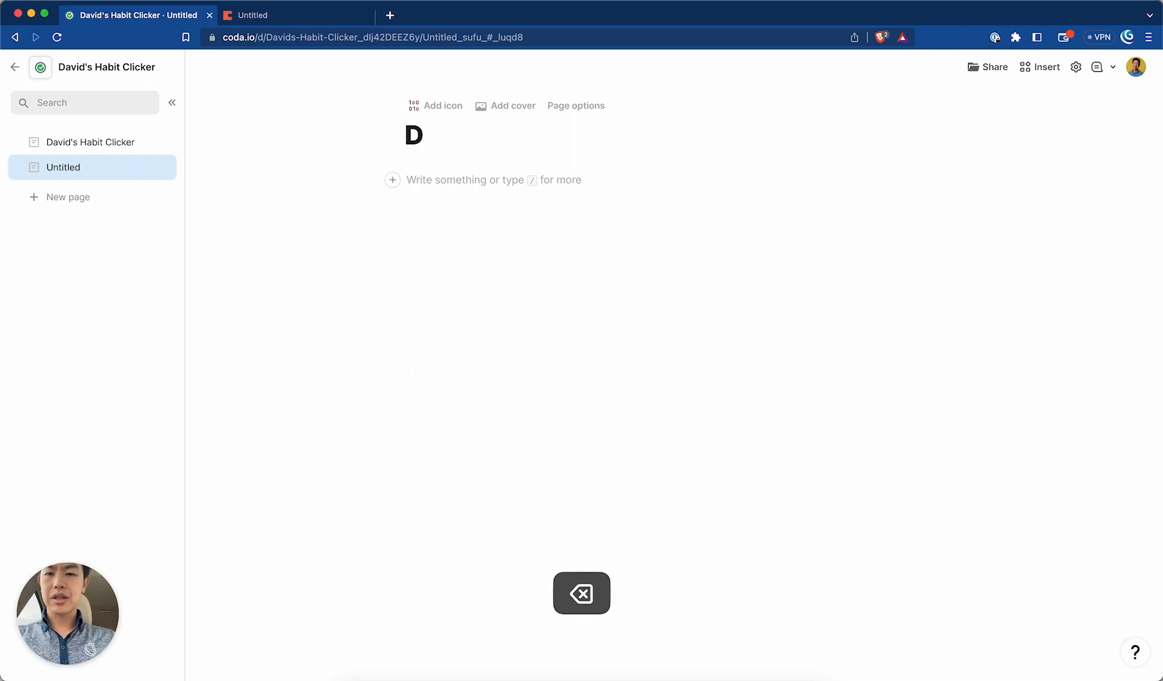
pyautogui.press('BackSpace')
pyautogui.click(126, 141)
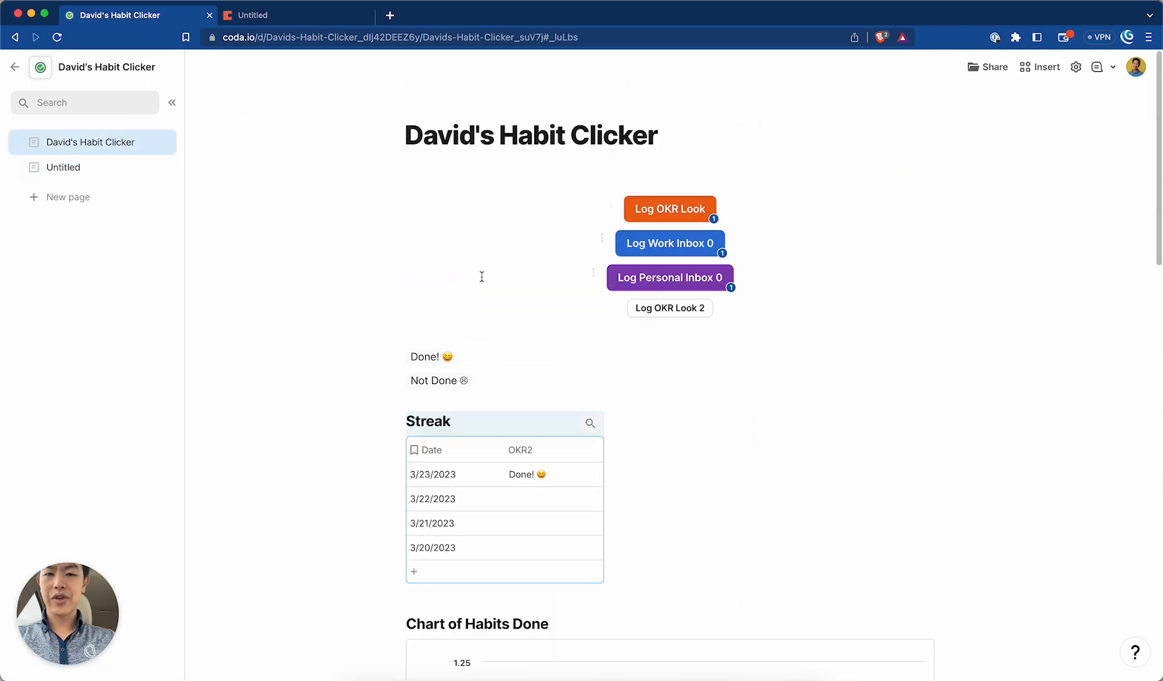
# Title the new untitled page "Data Page"
pyautogui.click(91, 175)
pyautogui.click(447, 106)
pyautogui.click(449, 128)
pyautogui.write('Date')
pyautogui.press('BackSpace')
pyautogui.write('a ')
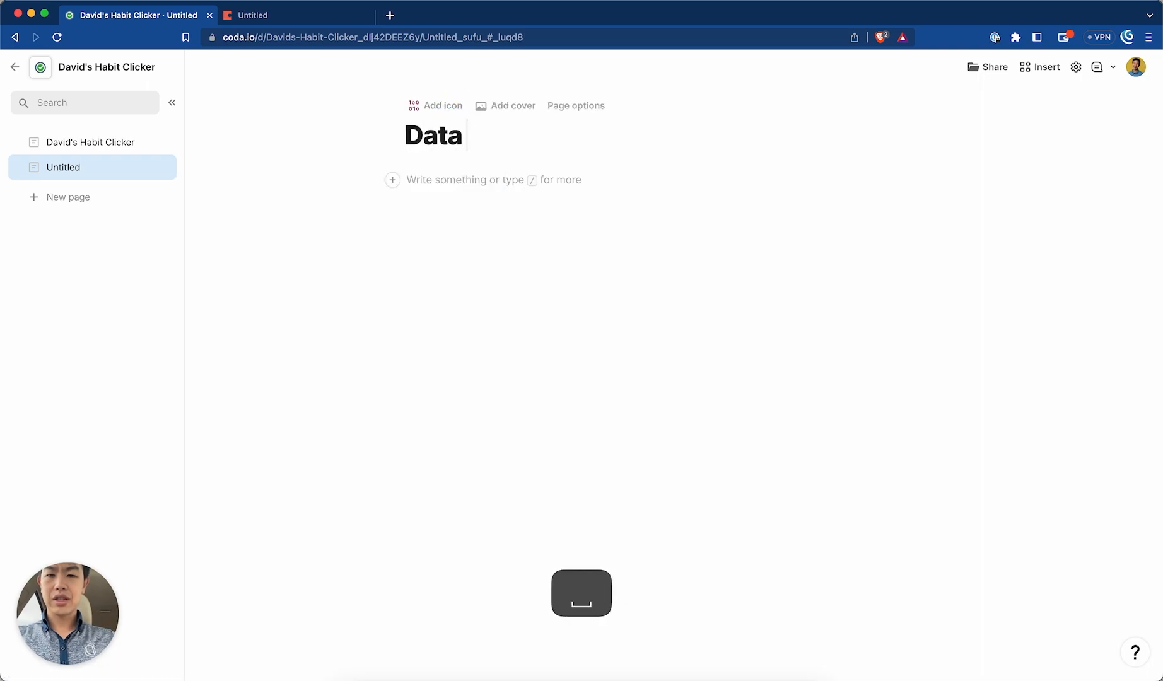
pyautogui.write('Page')
pyautogui.press('Return')
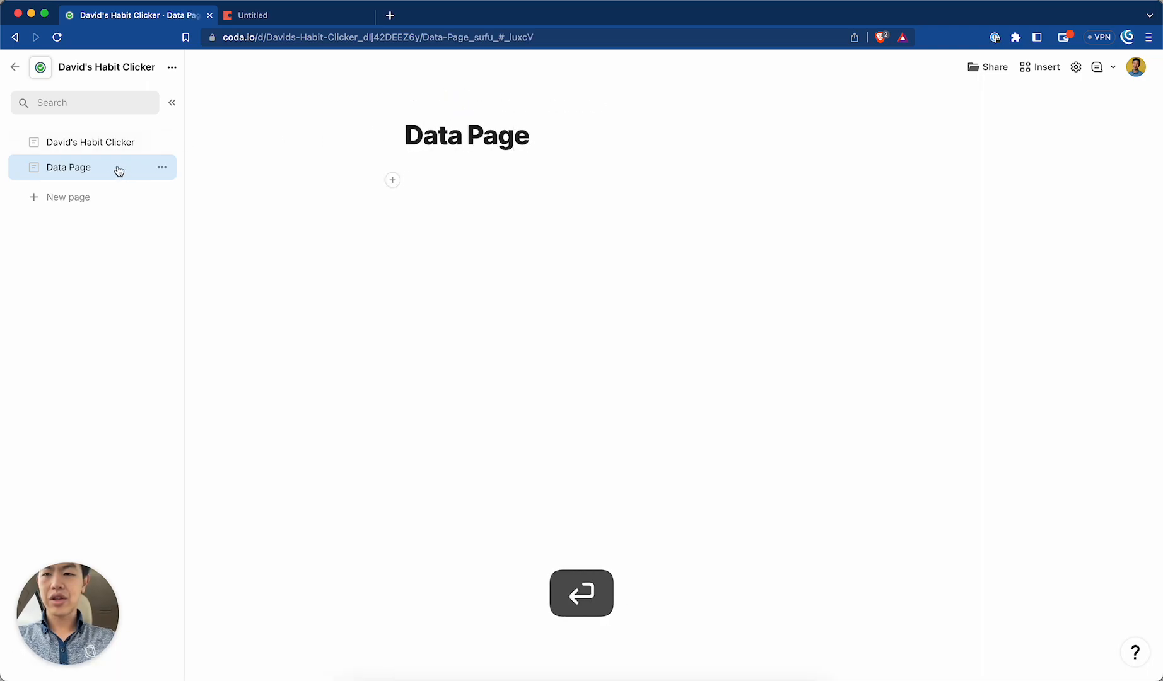
# Move the Habits Done table, the Habits table and the Chart of Habits Done from the Habit Clicker page to Data Page
pyautogui.click(124, 144)
pyautogui.scroll(-10, 433, 324)
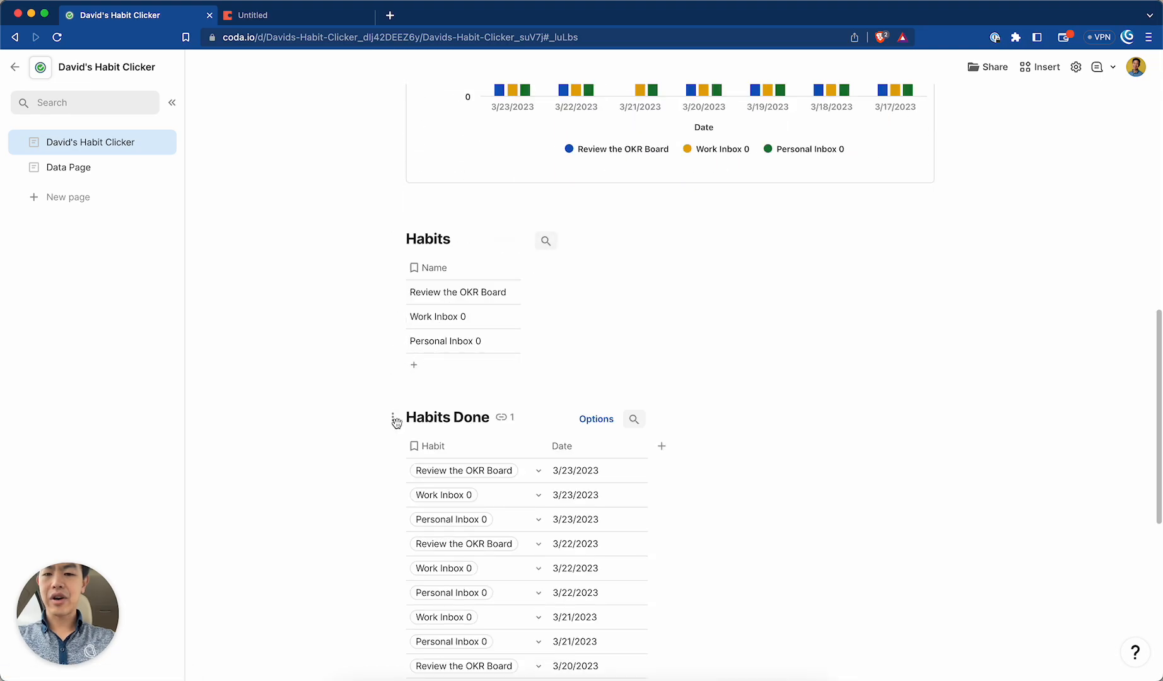
pyautogui.moveTo(396, 414); pyautogui.dragTo(88, 168)
pyautogui.moveTo(391, 381); pyautogui.dragTo(92, 169)
pyautogui.scroll(5, 566, 291)
pyautogui.moveTo(389, 446); pyautogui.dragTo(76, 168)
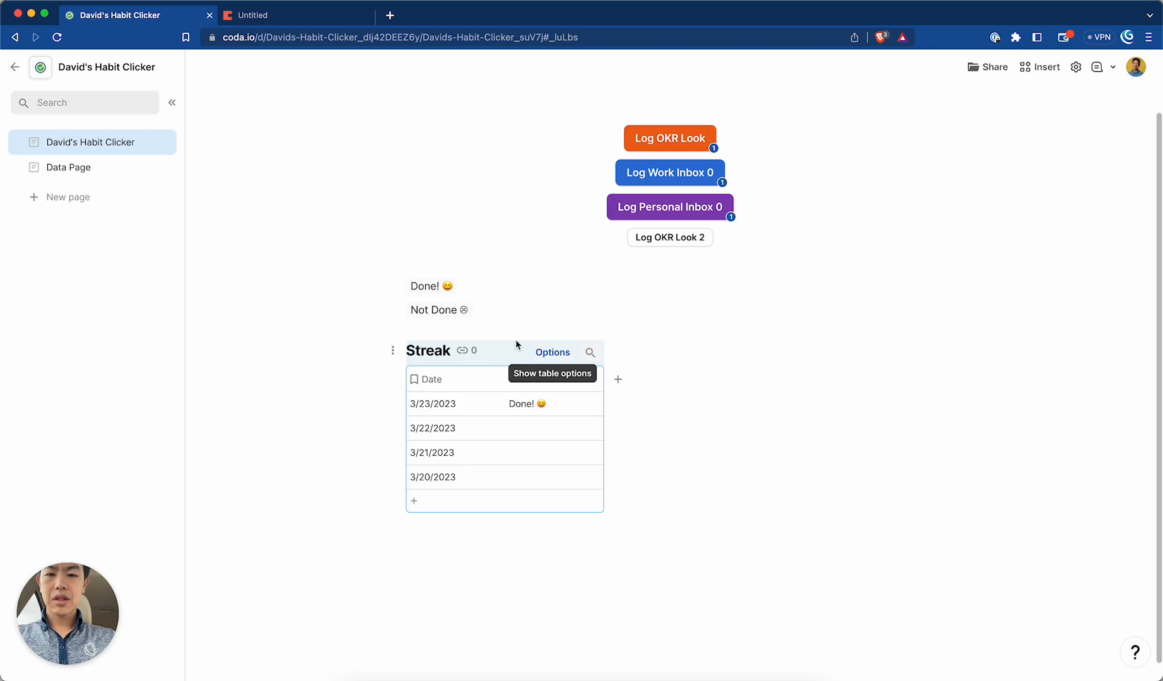
# Cut the Done! and Not Done lines above the Streak table, paste them on Data Page, and return to the Habit Clicker page
pyautogui.moveTo(503, 312); pyautogui.dragTo(389, 289)
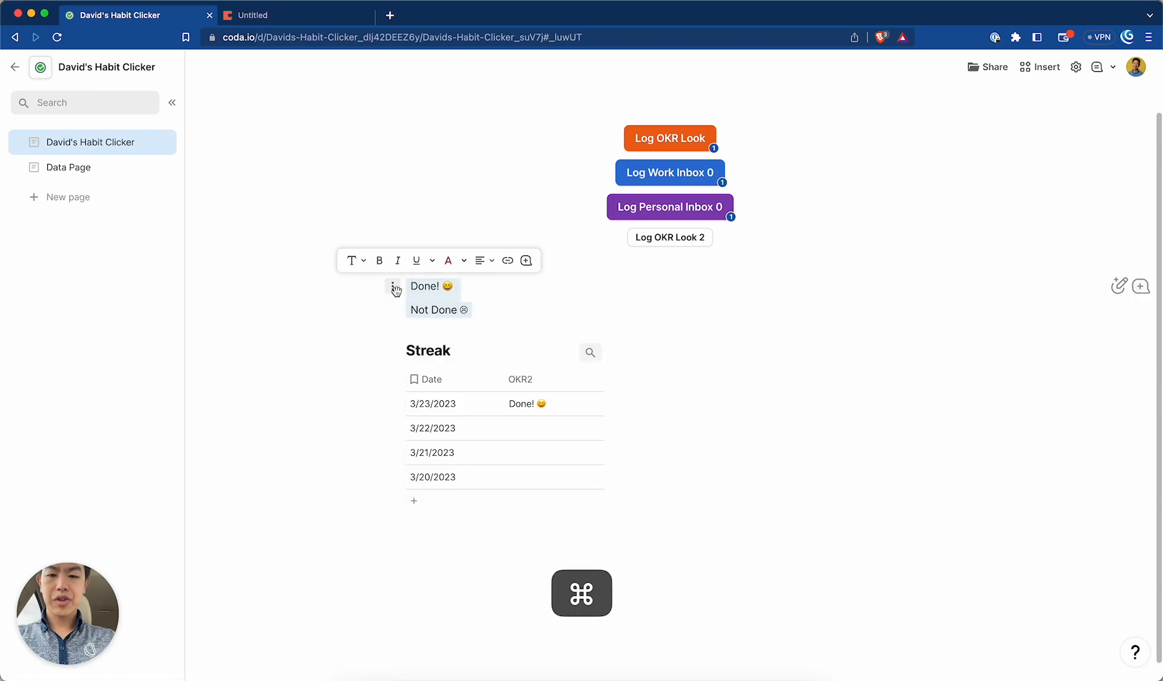
pyautogui.press('super+x')
pyautogui.click(101, 168)
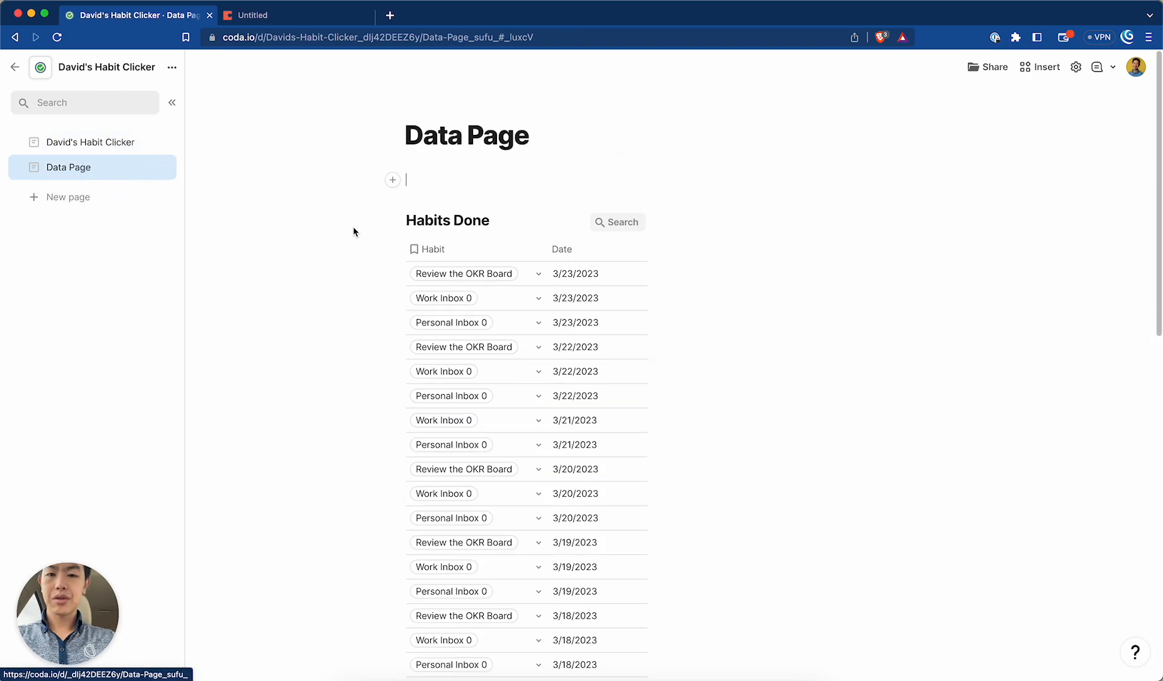
pyautogui.press('super+v')
pyautogui.click(77, 144)
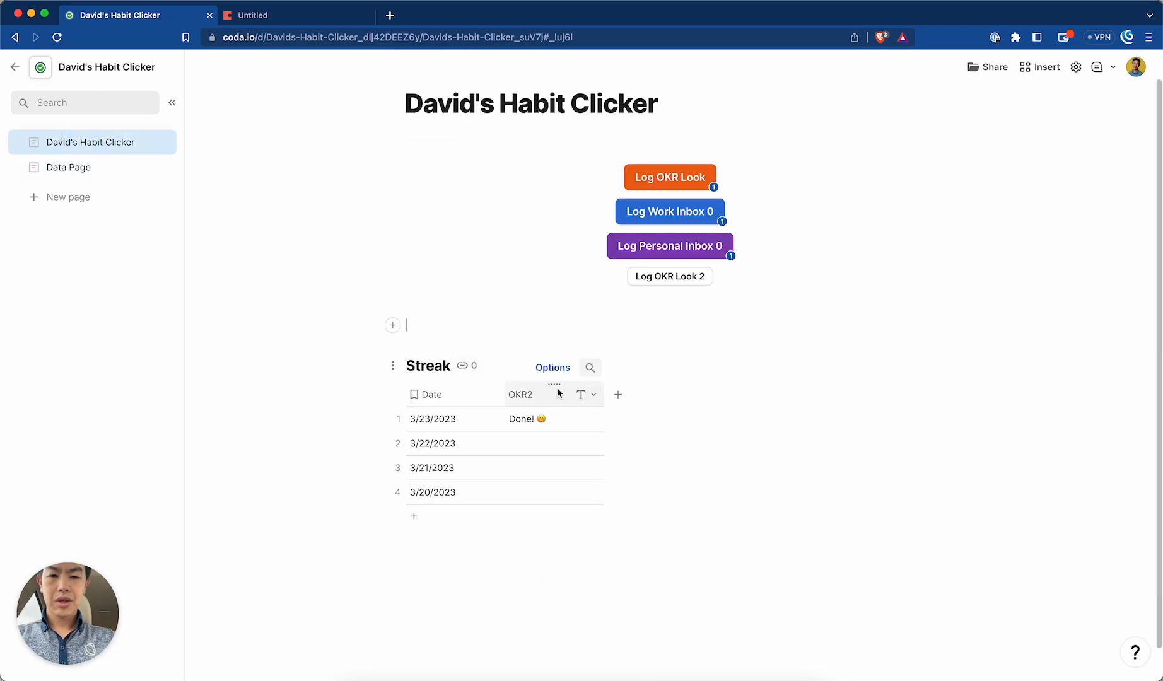
# Show the hidden OKR, Personal Inbox 0 and Work Inbox 0 columns in the Streak table, keeping Date and OKR2 visible
pyautogui.click(549, 368)
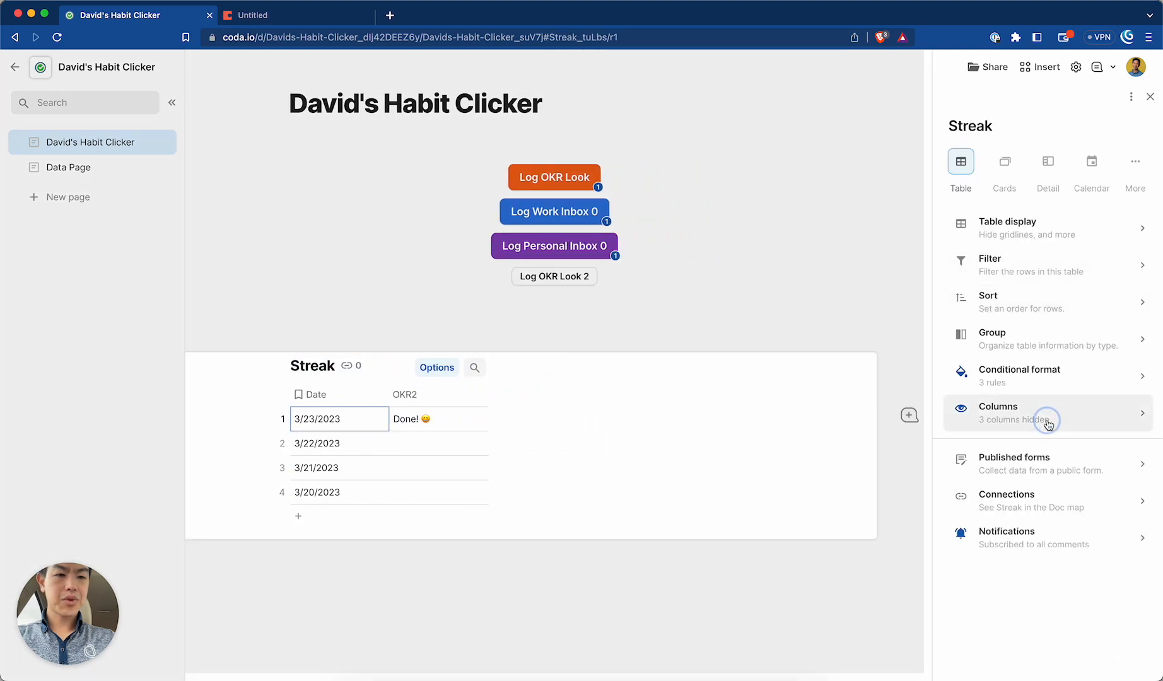
pyautogui.click(983, 408)
pyautogui.click(958, 221)
pyautogui.click(958, 221)
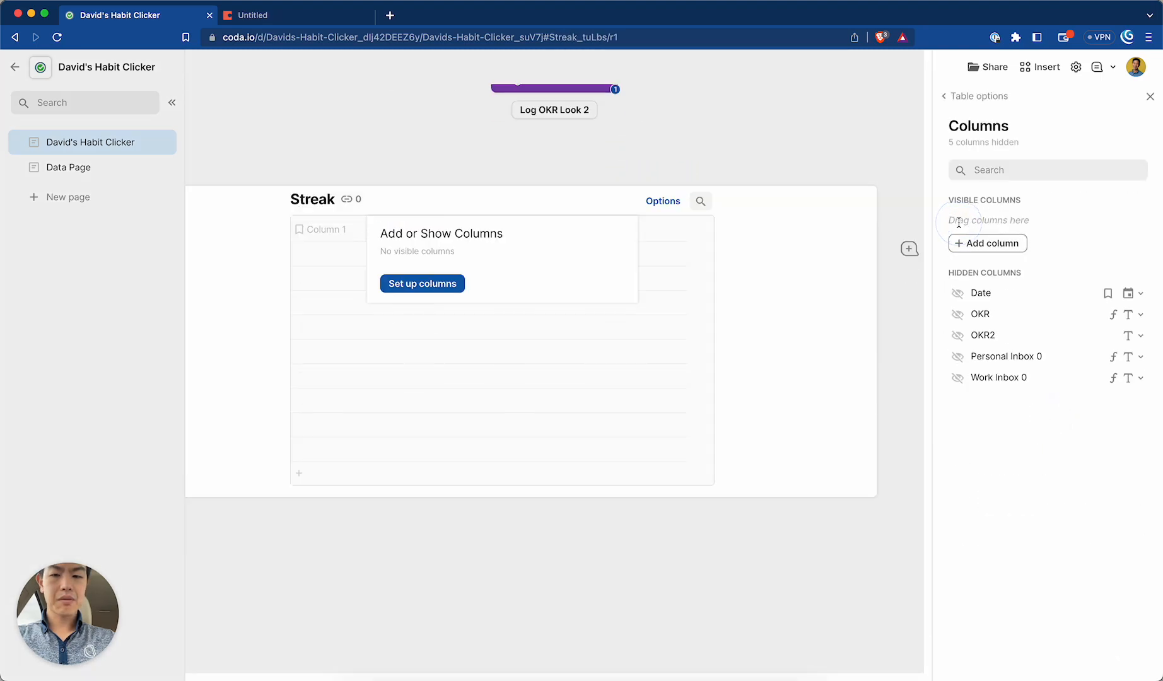
pyautogui.click(958, 296)
pyautogui.click(959, 316)
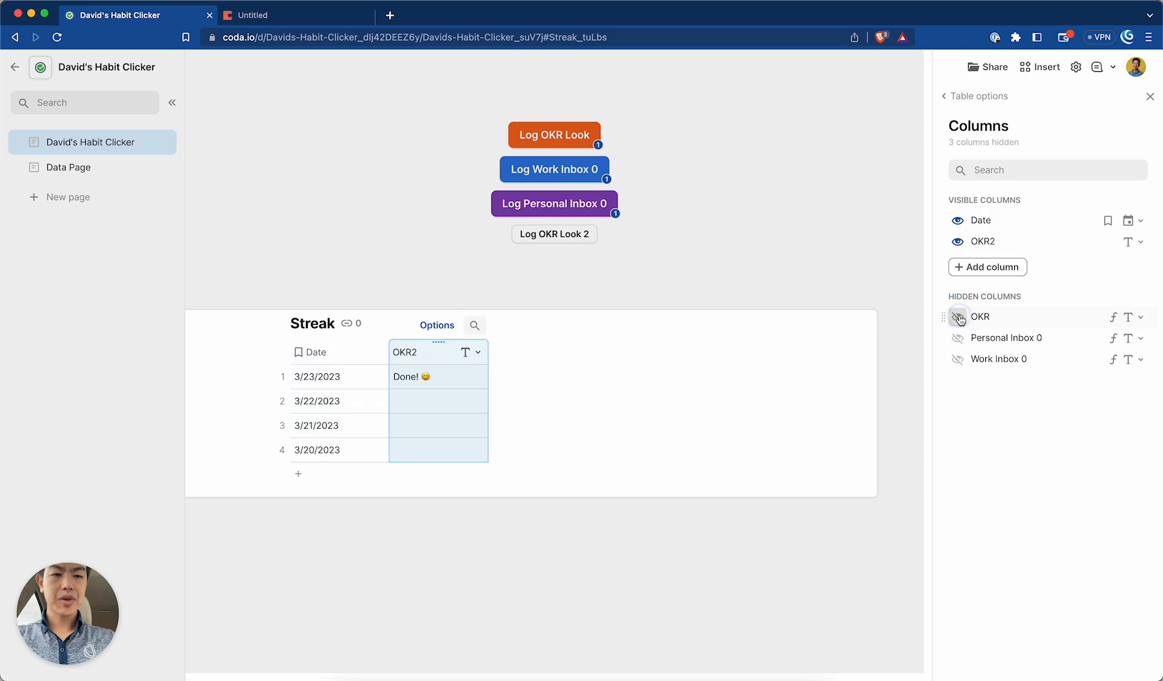
pyautogui.click(958, 317)
pyautogui.click(959, 337)
pyautogui.click(959, 357)
pyautogui.click(569, 604)
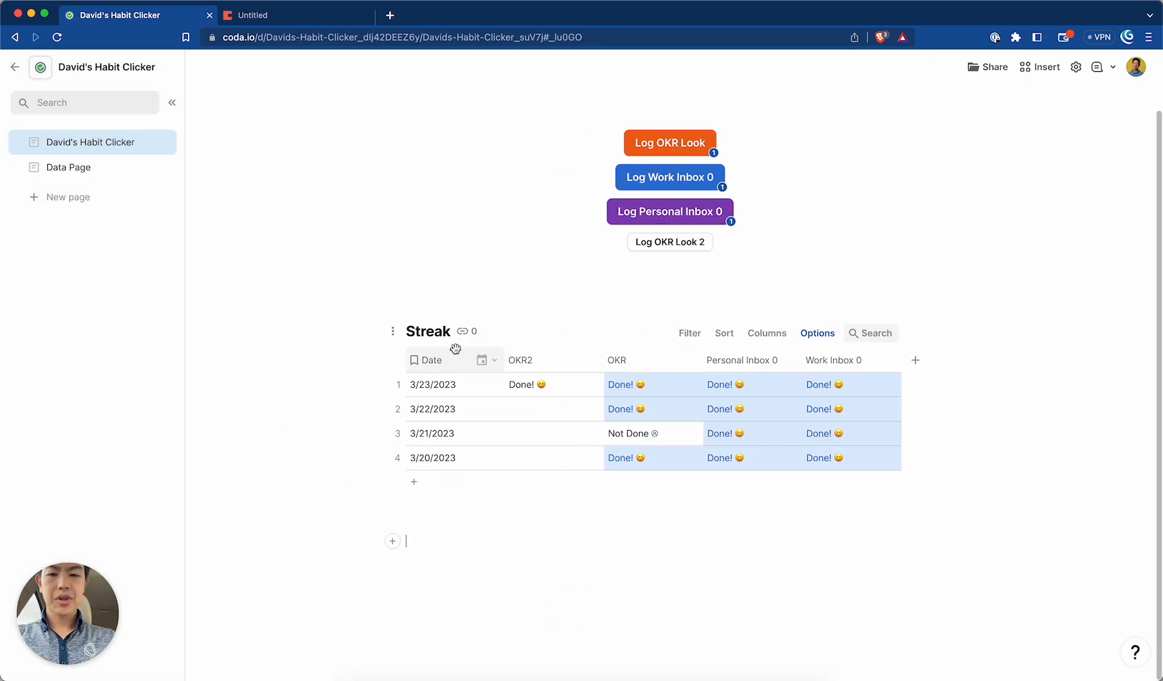
pyautogui.click(520, 363)
pyautogui.click(545, 355)
pyautogui.press('BackSpace')
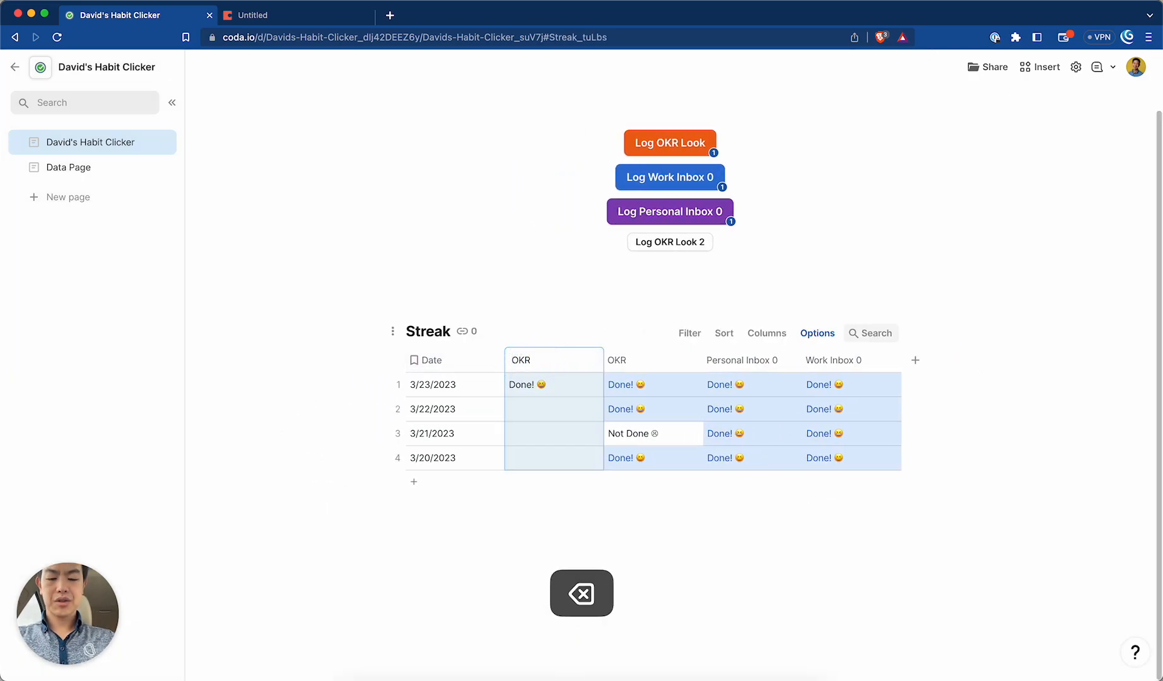
pyautogui.press('BackSpace')
pyautogui.press('Escape')
# Rename the Streak table's formula-based columns as OKR OLD, Personal Inbox 0 OLD and Work Inbox 0 OLD
pyautogui.click(627, 368)
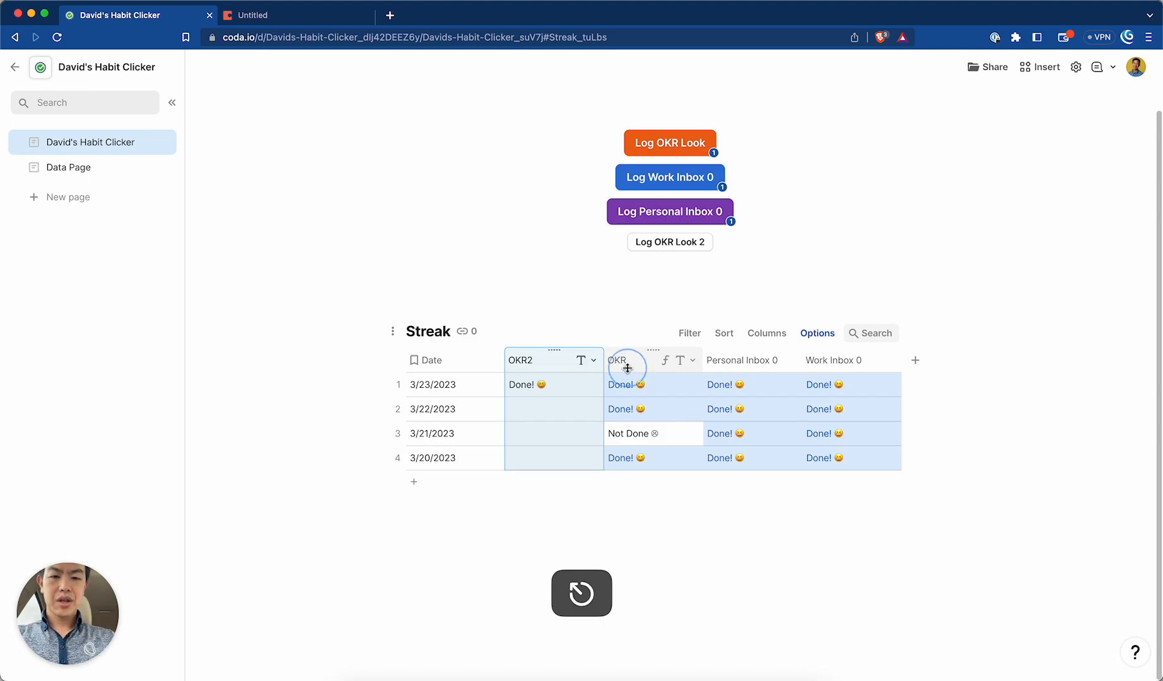
pyautogui.click(632, 364)
pyautogui.press('super+z')
pyautogui.press('Right')
pyautogui.write('OLD')
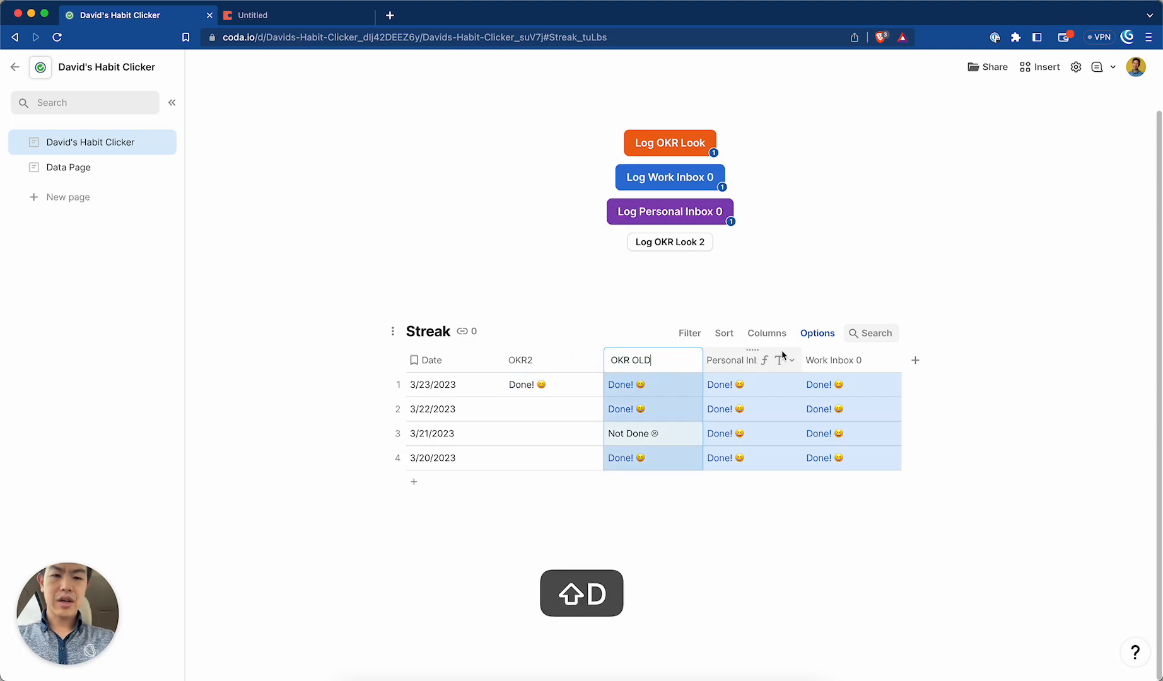
pyautogui.click(743, 361)
pyautogui.press('super+z')
pyautogui.press('Return')
pyautogui.click(836, 362)
pyautogui.write('OLD')
pyautogui.press('Return')
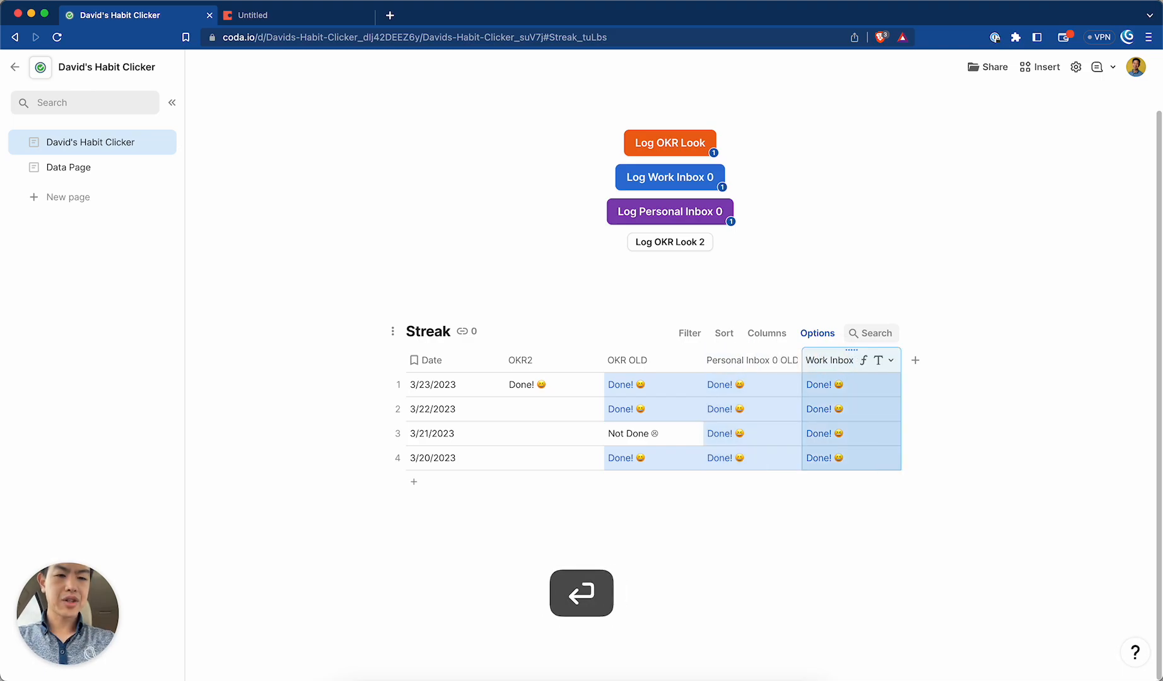
# Set the Log OKR Look 2 button's color to orange and its size to Large
pyautogui.scroll(2, 598, 354)
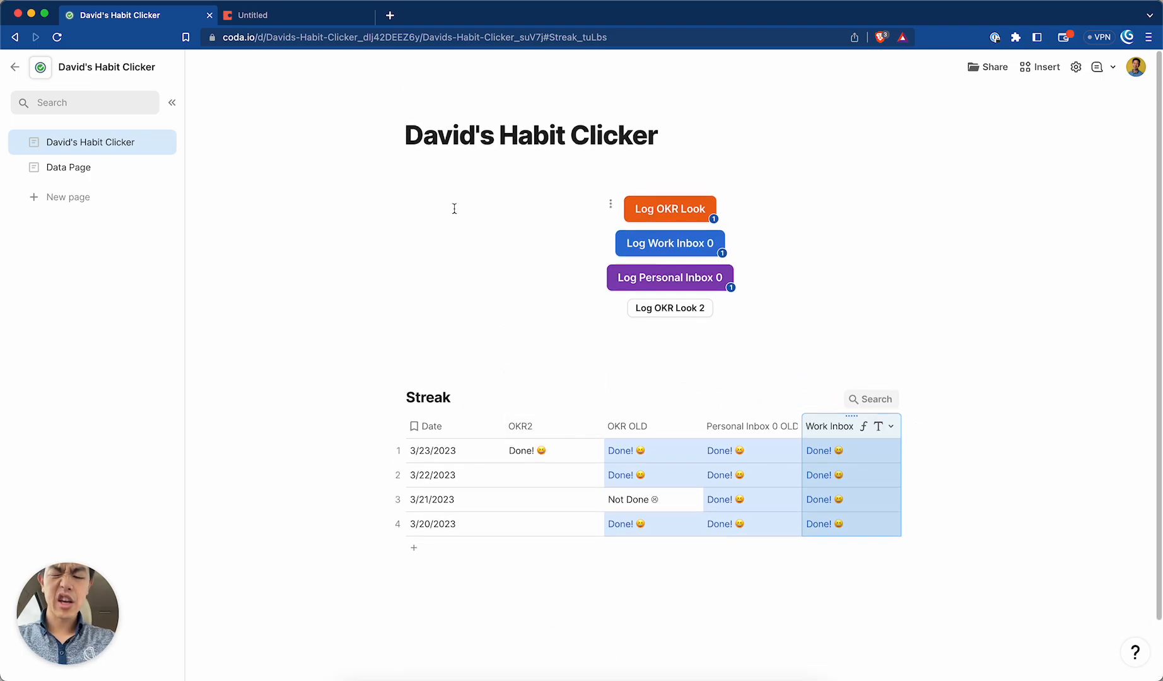
pyautogui.rightClick(677, 317)
pyautogui.scroll(-3, 689, 479)
pyautogui.scroll(-5, 690, 479)
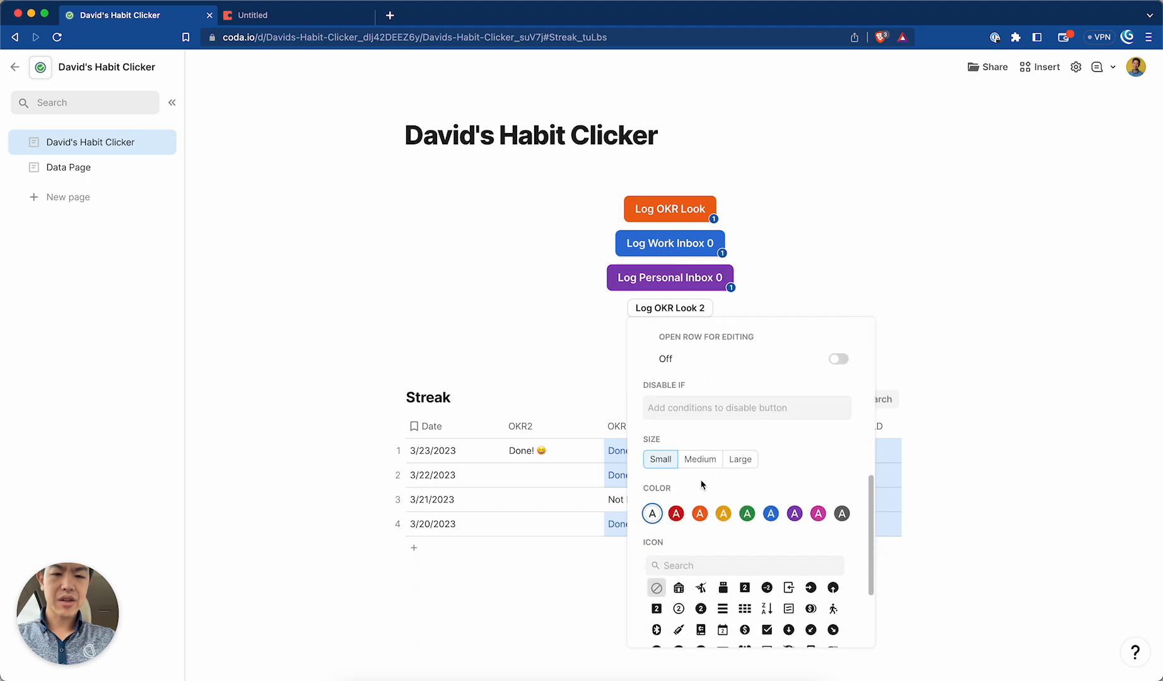
pyautogui.click(702, 516)
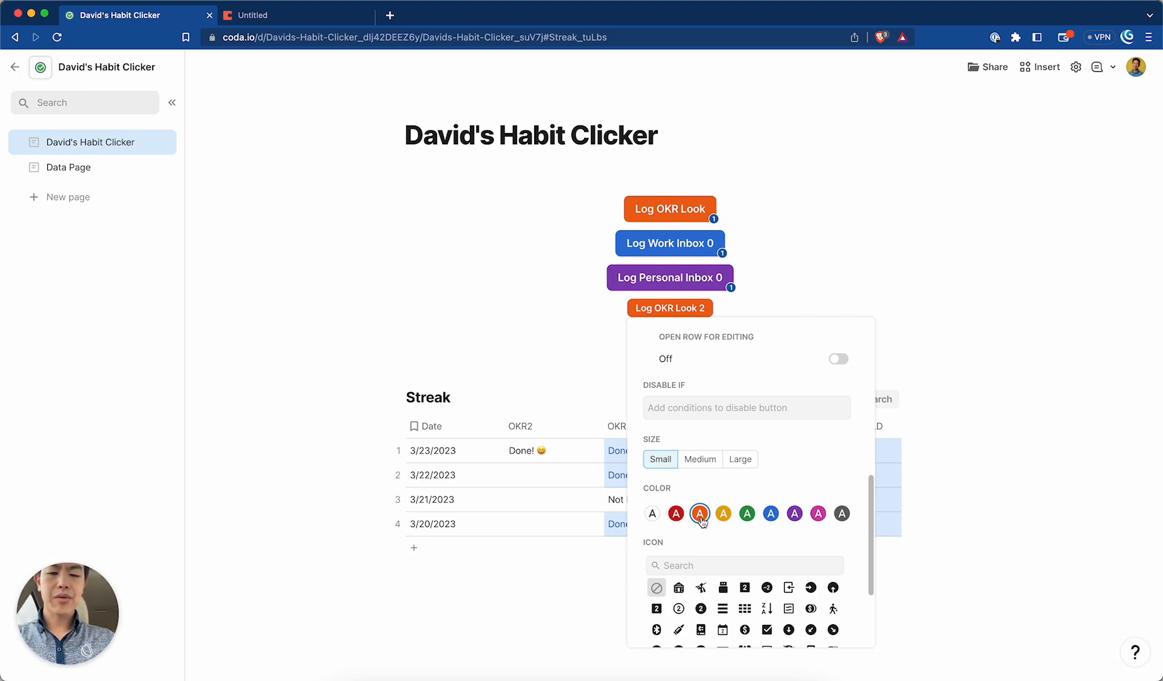
pyautogui.click(740, 460)
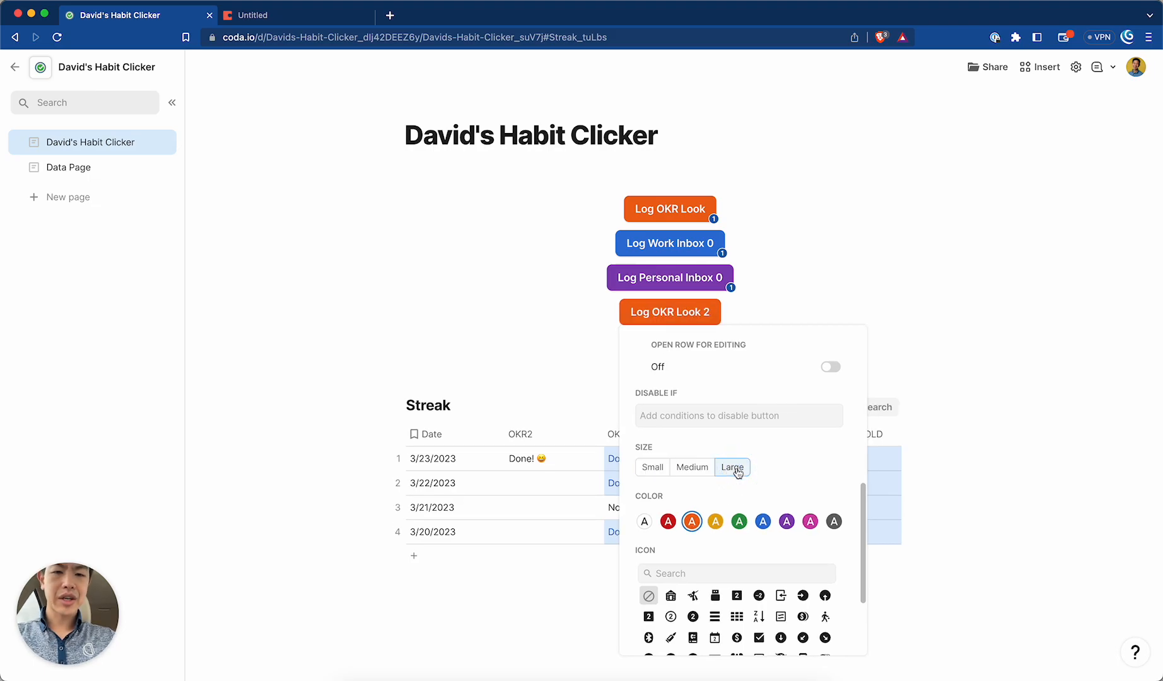
pyautogui.click(560, 341)
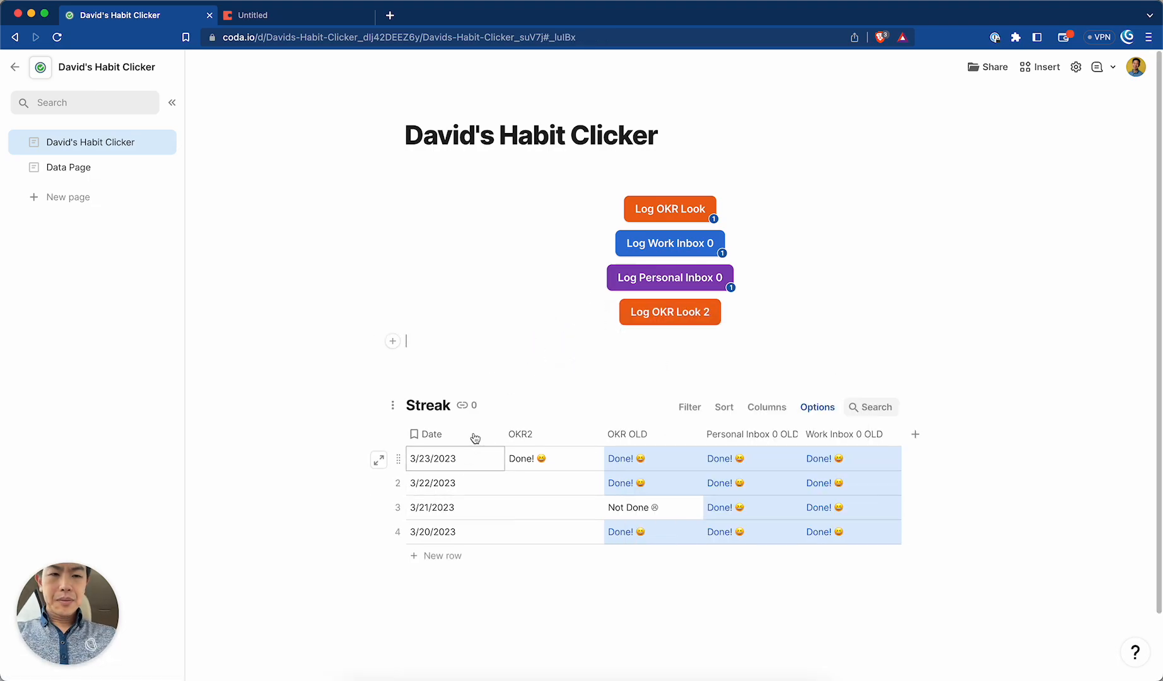